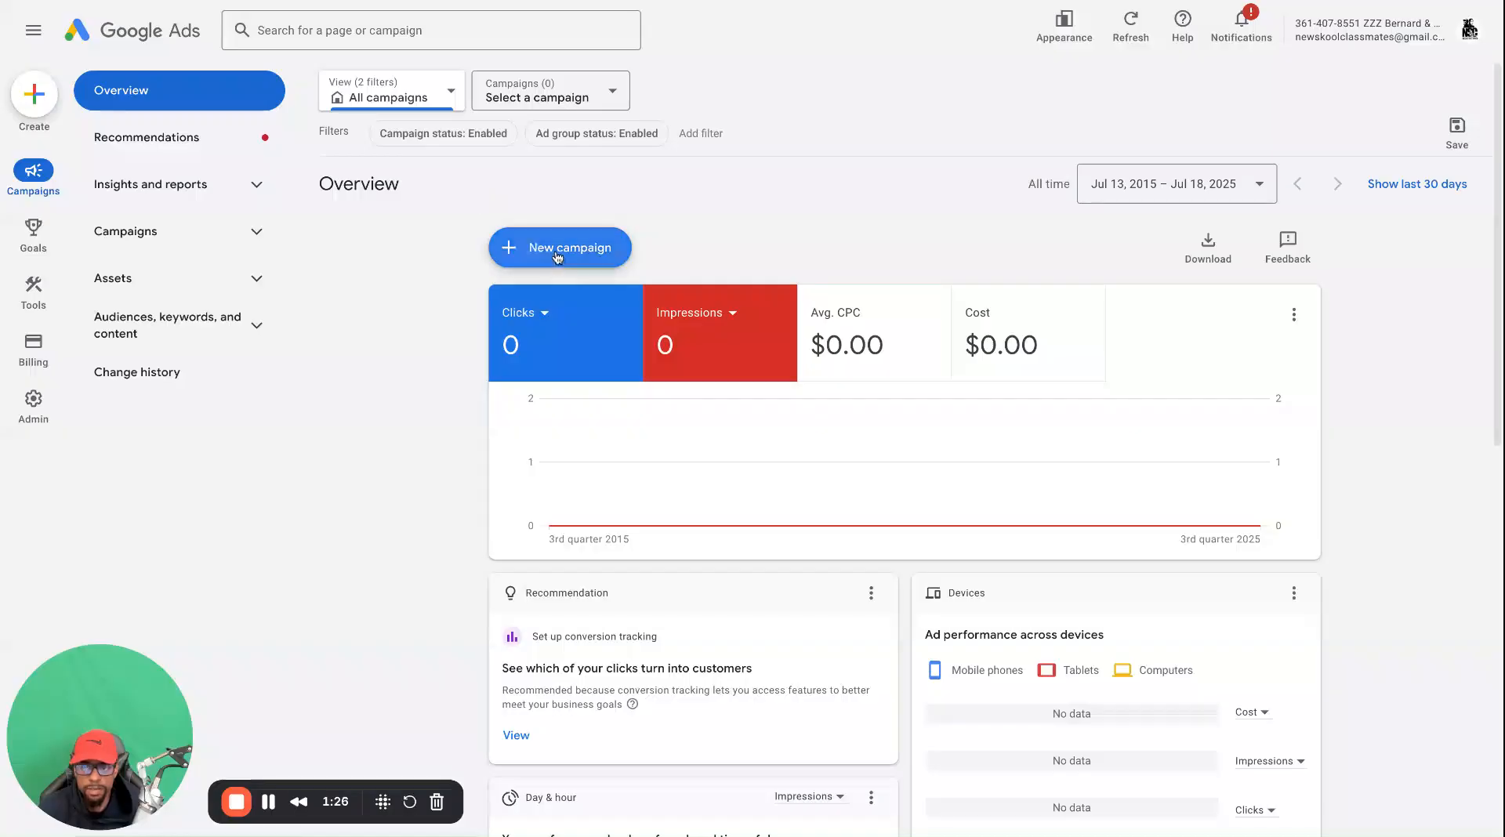
Go to the account's campaign list and start creating a new campaign
left_click(556, 249)
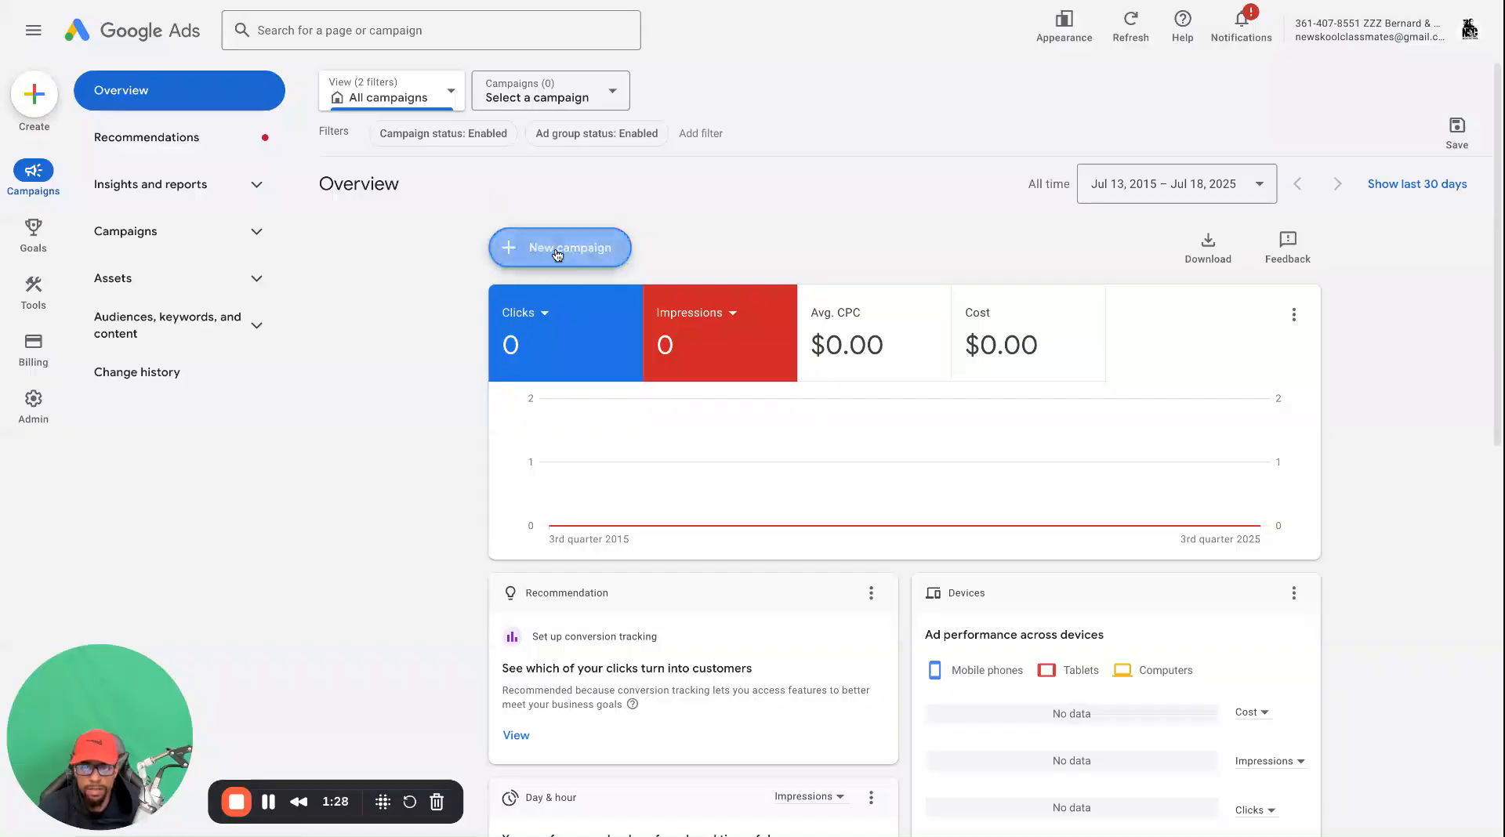
left_click(149, 239)
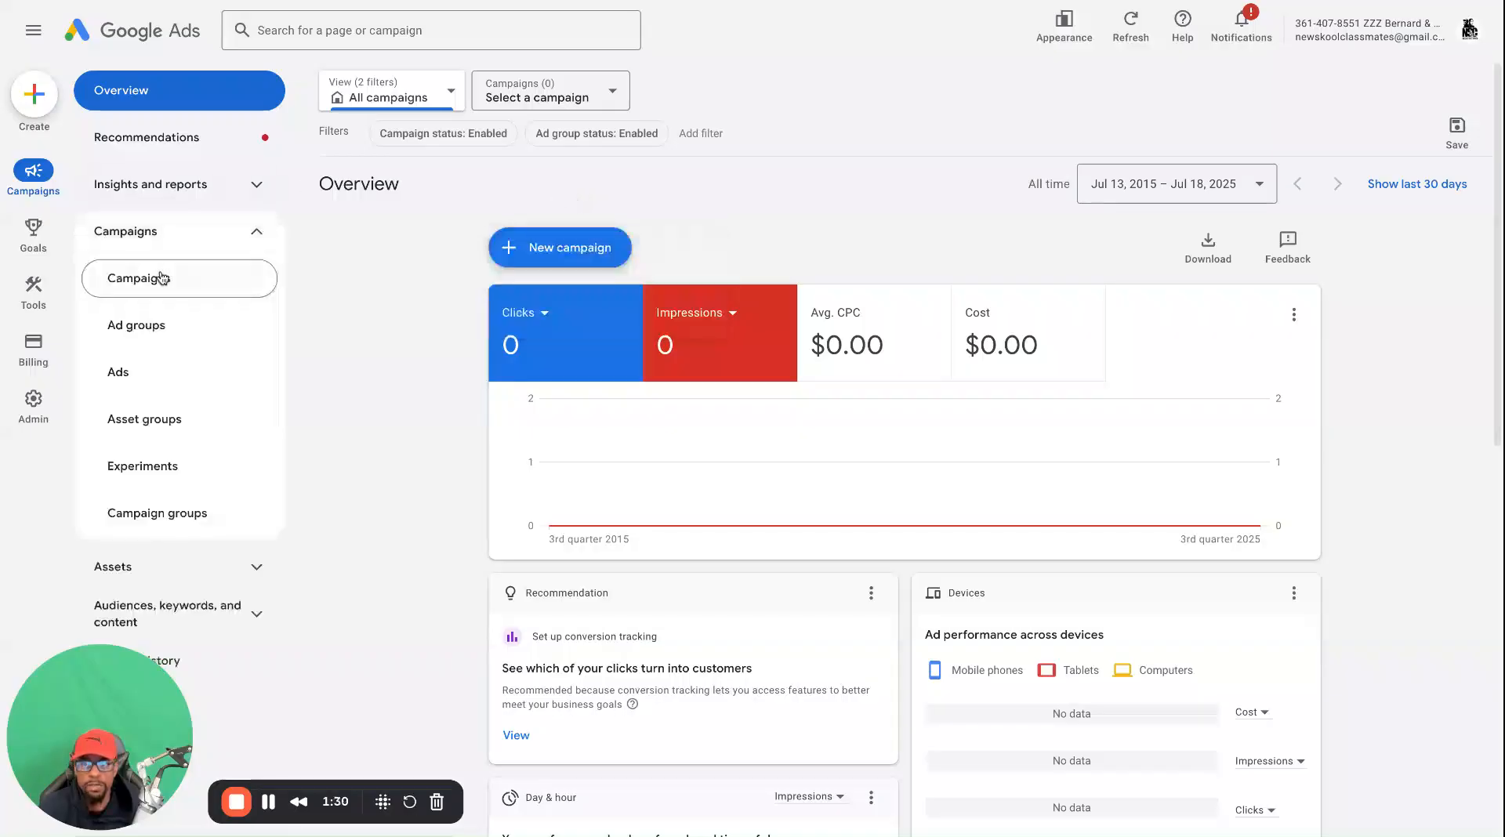
left_click(161, 276)
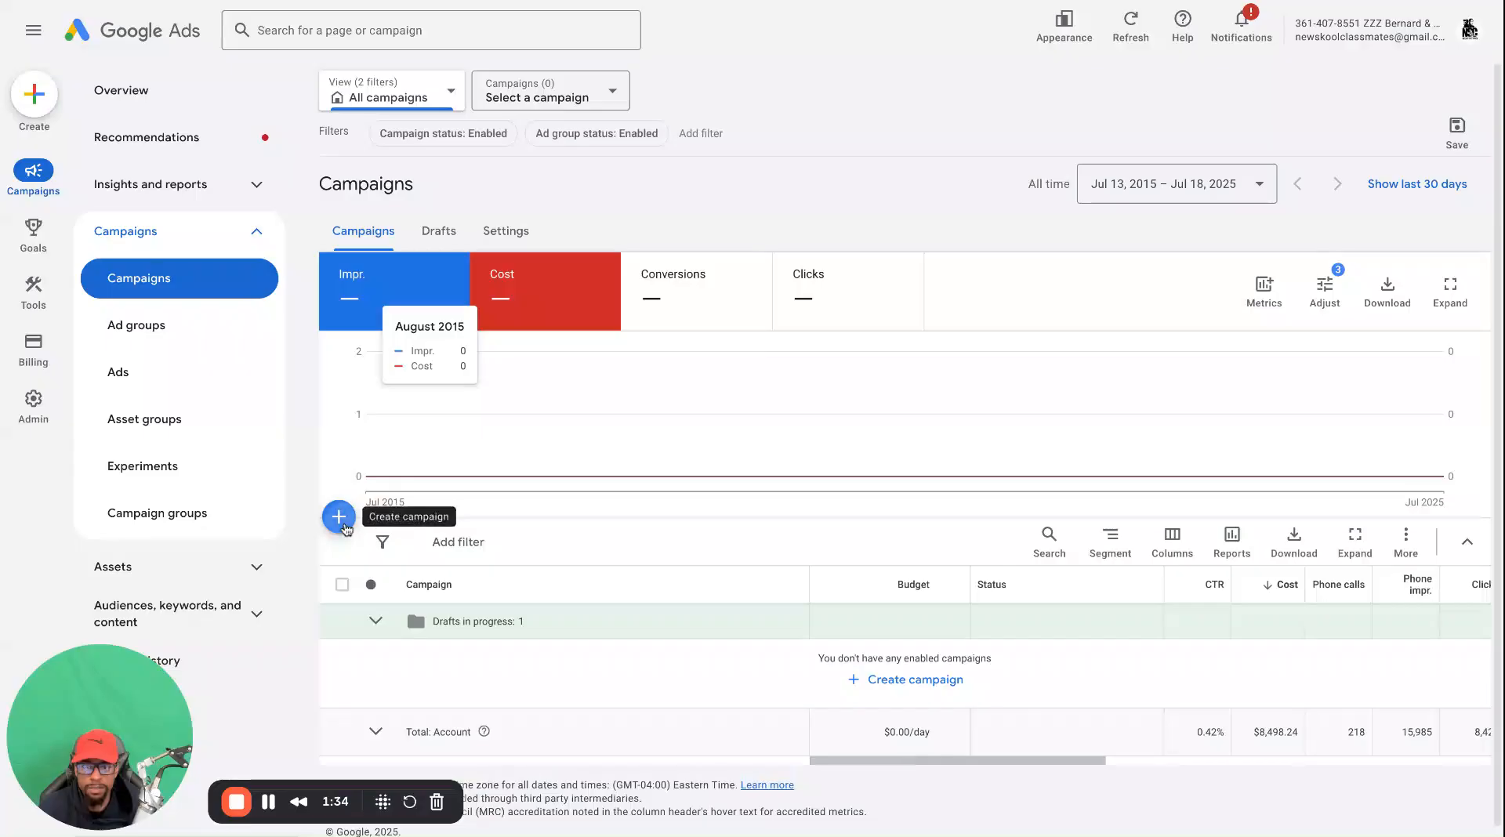
left_click(344, 527)
left_click(391, 524)
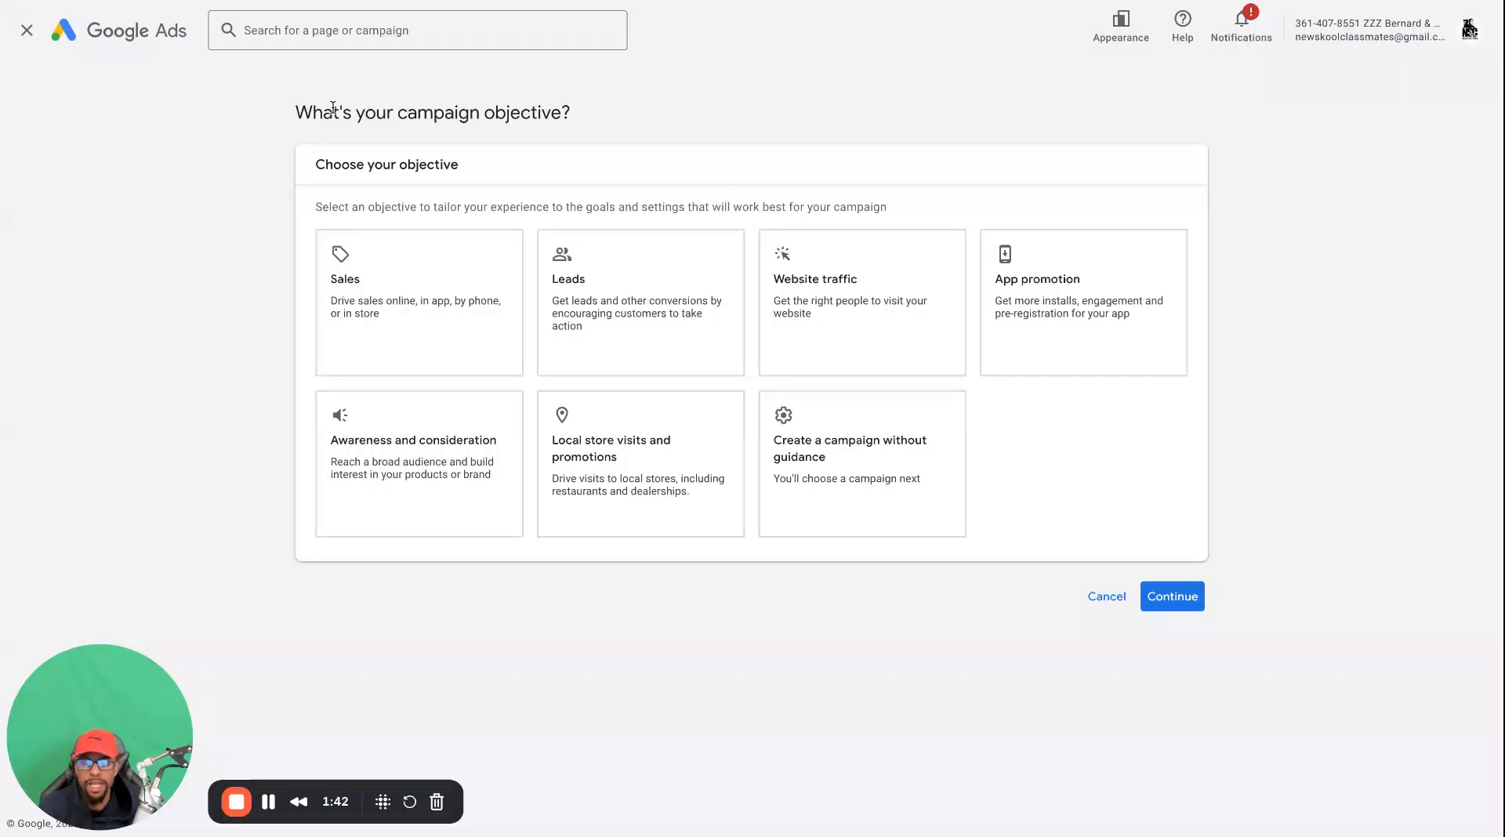
Choose to create a campaign without guidance and select Video as the campaign type
left_click(801, 433)
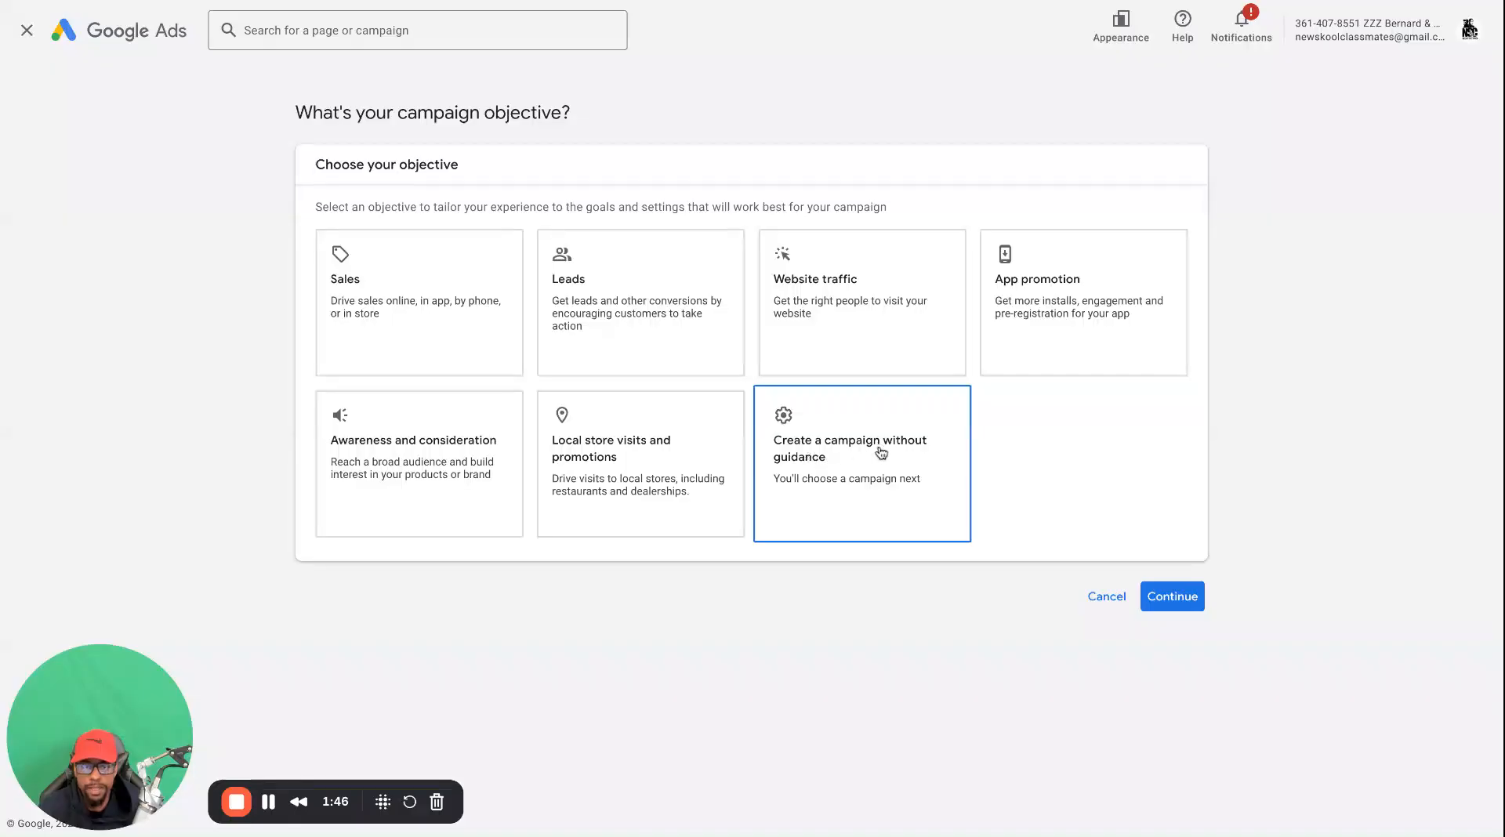
left_click(874, 490)
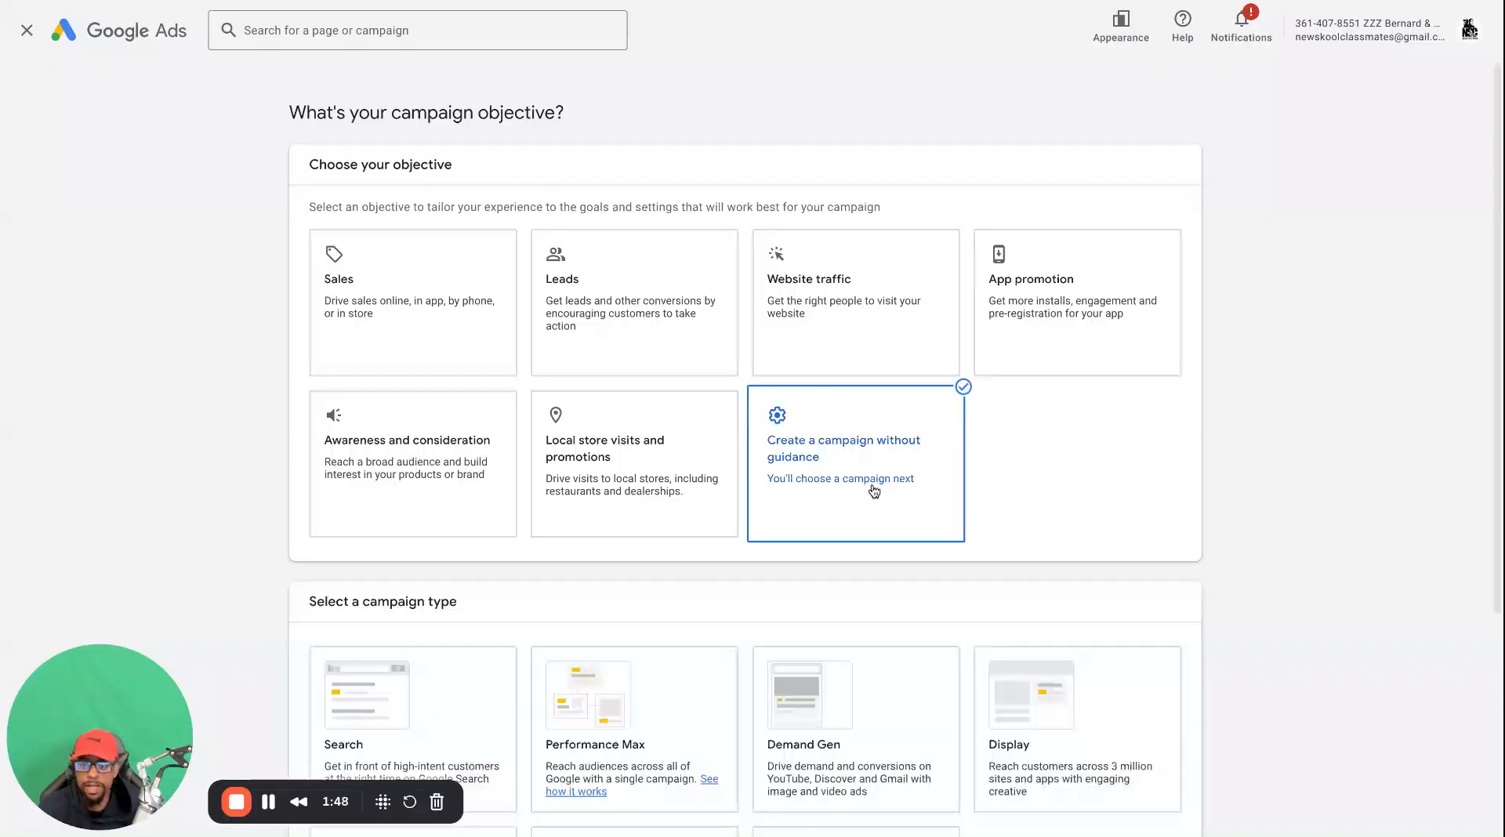
scroll(816, 438, "down", 4)
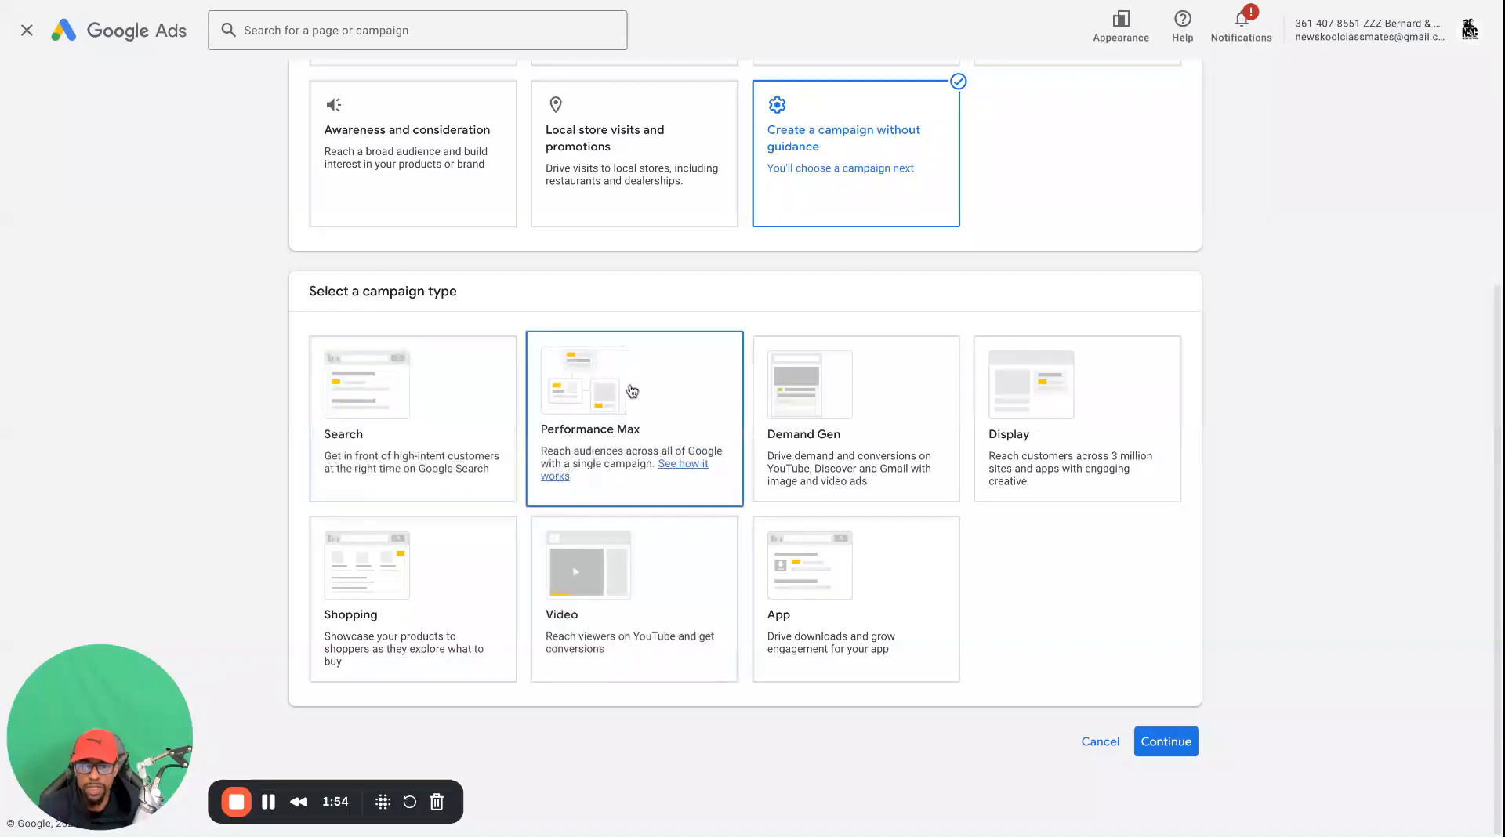
left_click(591, 577)
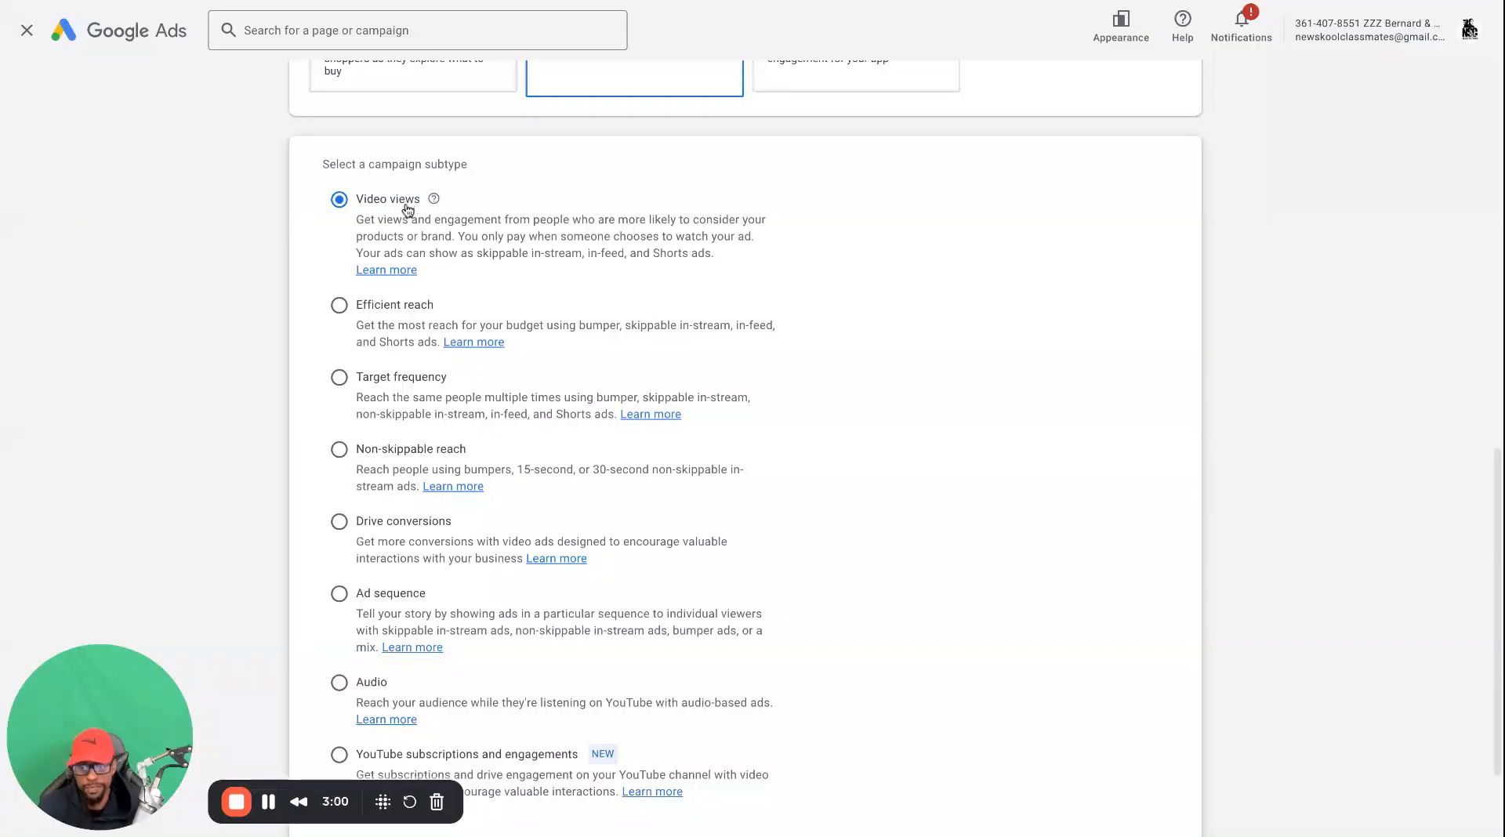
Examine the video campaign subtypes, from Video views and Non-skippable reach to YouTube subscriptions and engagements
scroll(439, 392, "down", 1)
scroll(442, 400, "down", 3)
scroll(441, 390, "up", 1)
scroll(440, 389, "up", 1)
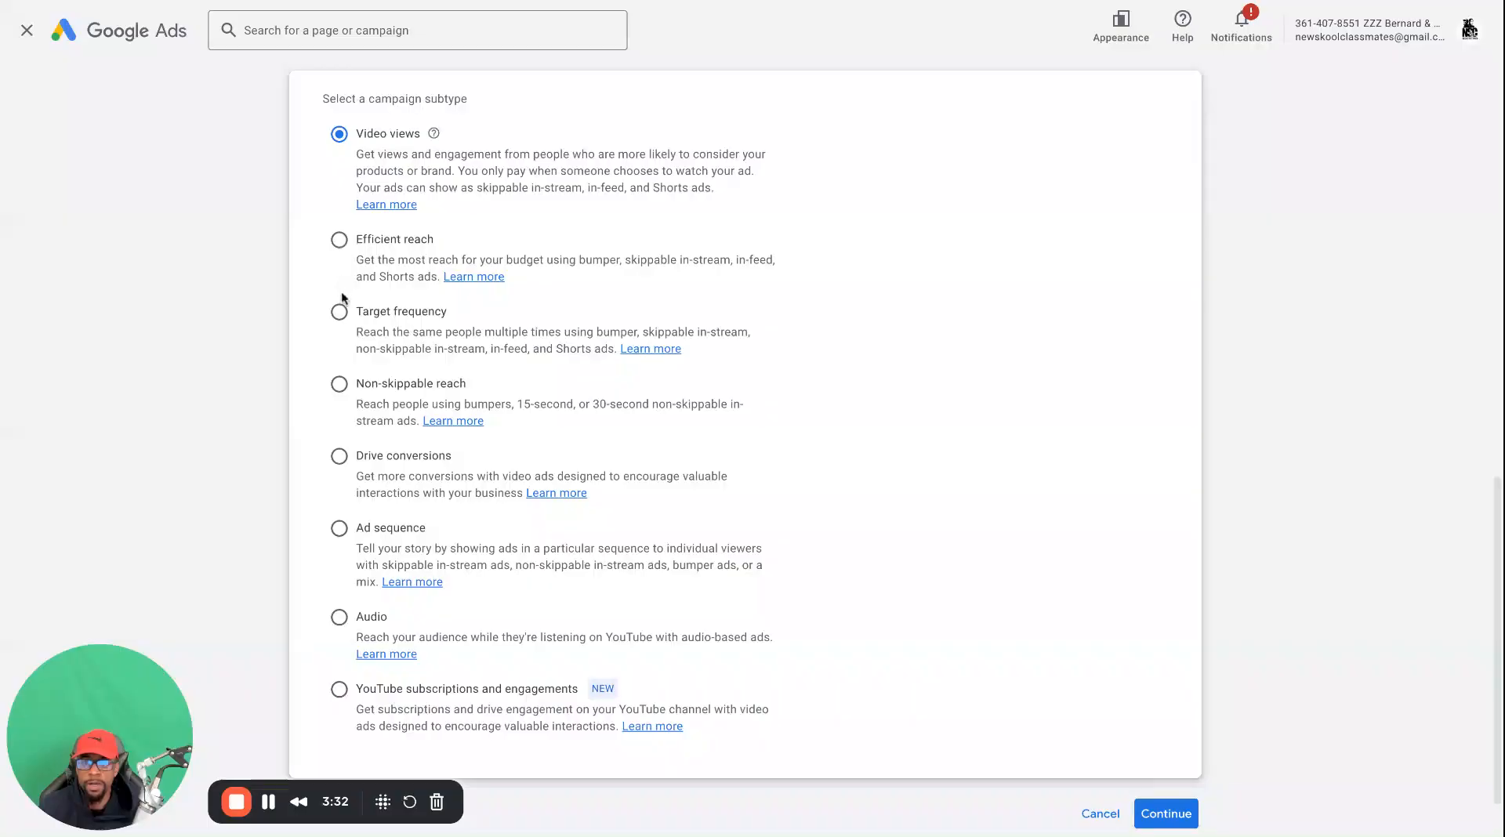
scroll(345, 329, "down", 1)
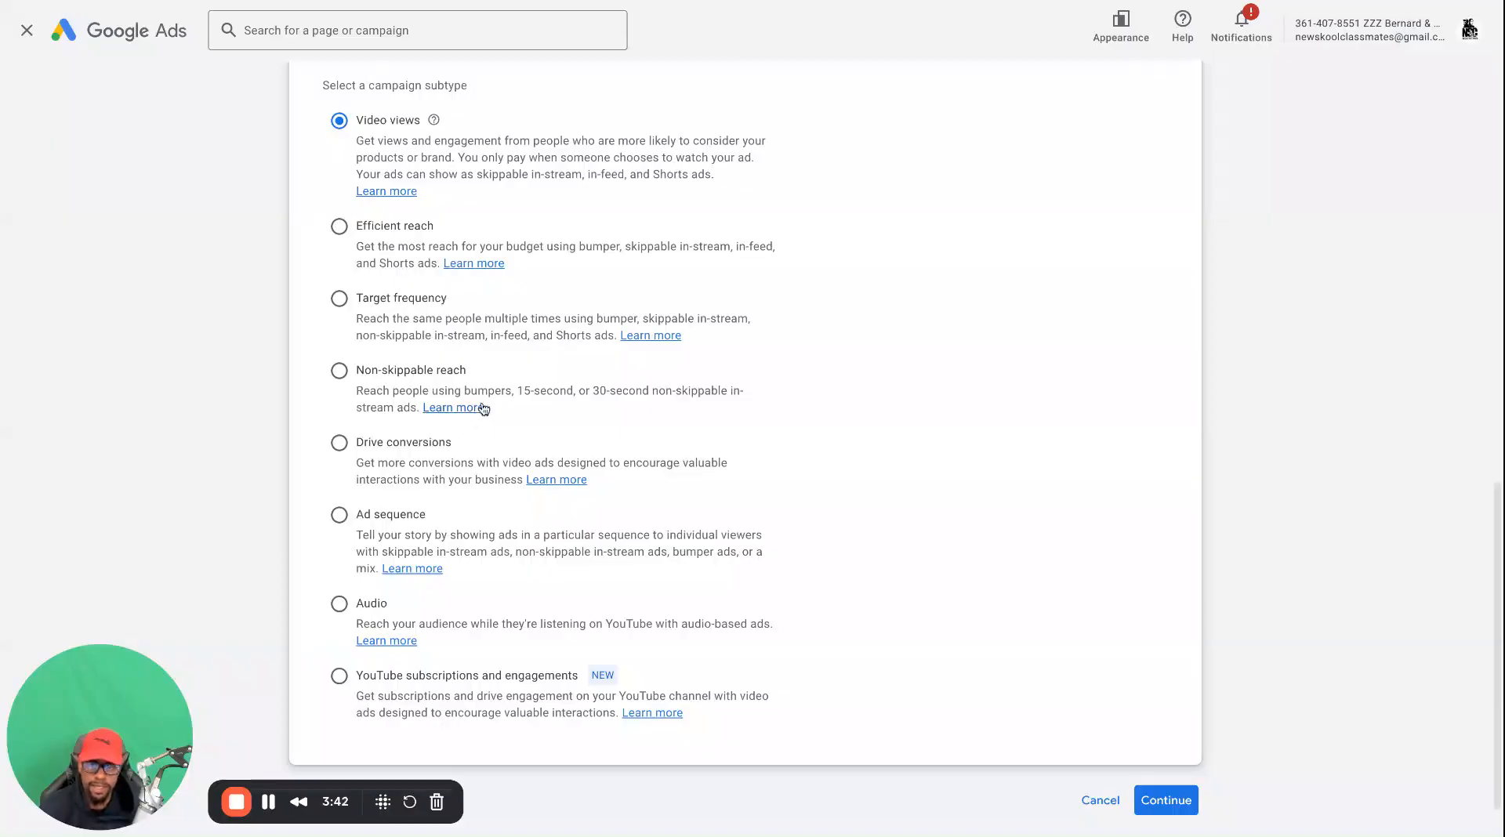
mouse_move(491, 384)
left_mouse_down()
mouse_move(355, 371)
mouse_move(467, 372)
left_mouse_up()
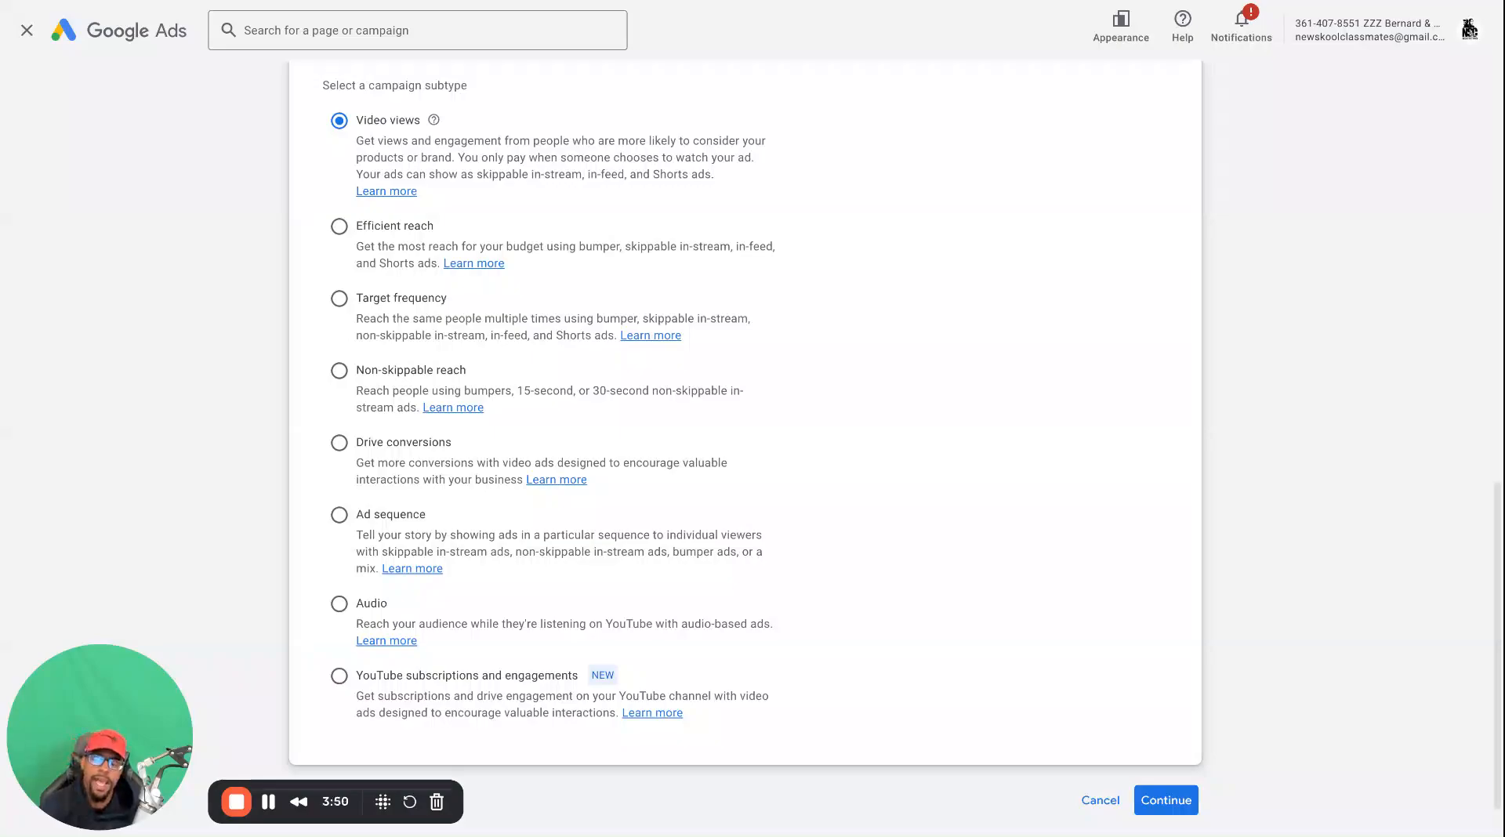
left_click_drag(469, 370, 364, 370)
left_click_drag(468, 370, 355, 370)
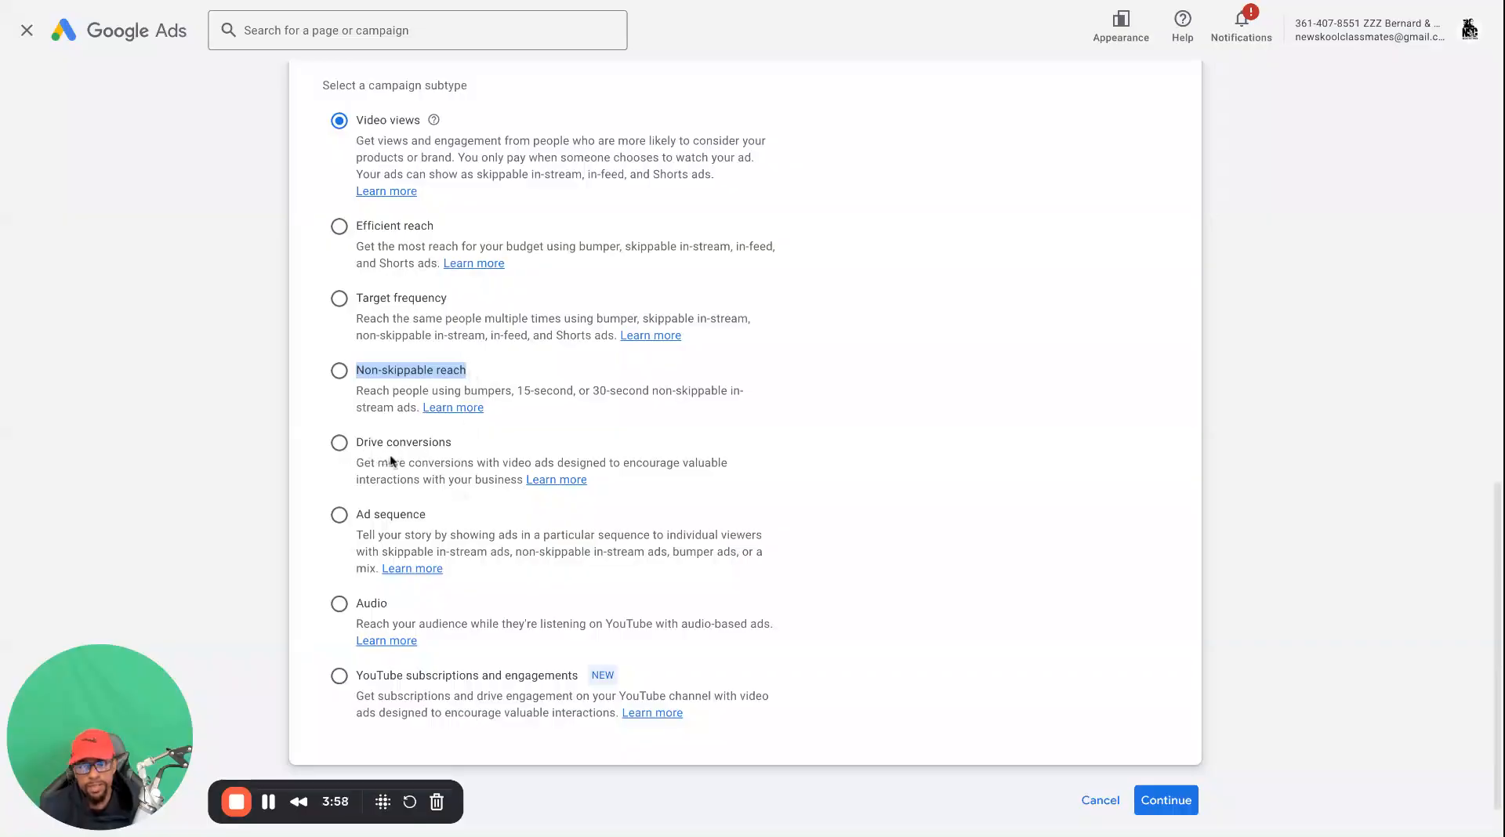
scroll(407, 468, "down", 1)
scroll(407, 477, "down", 1)
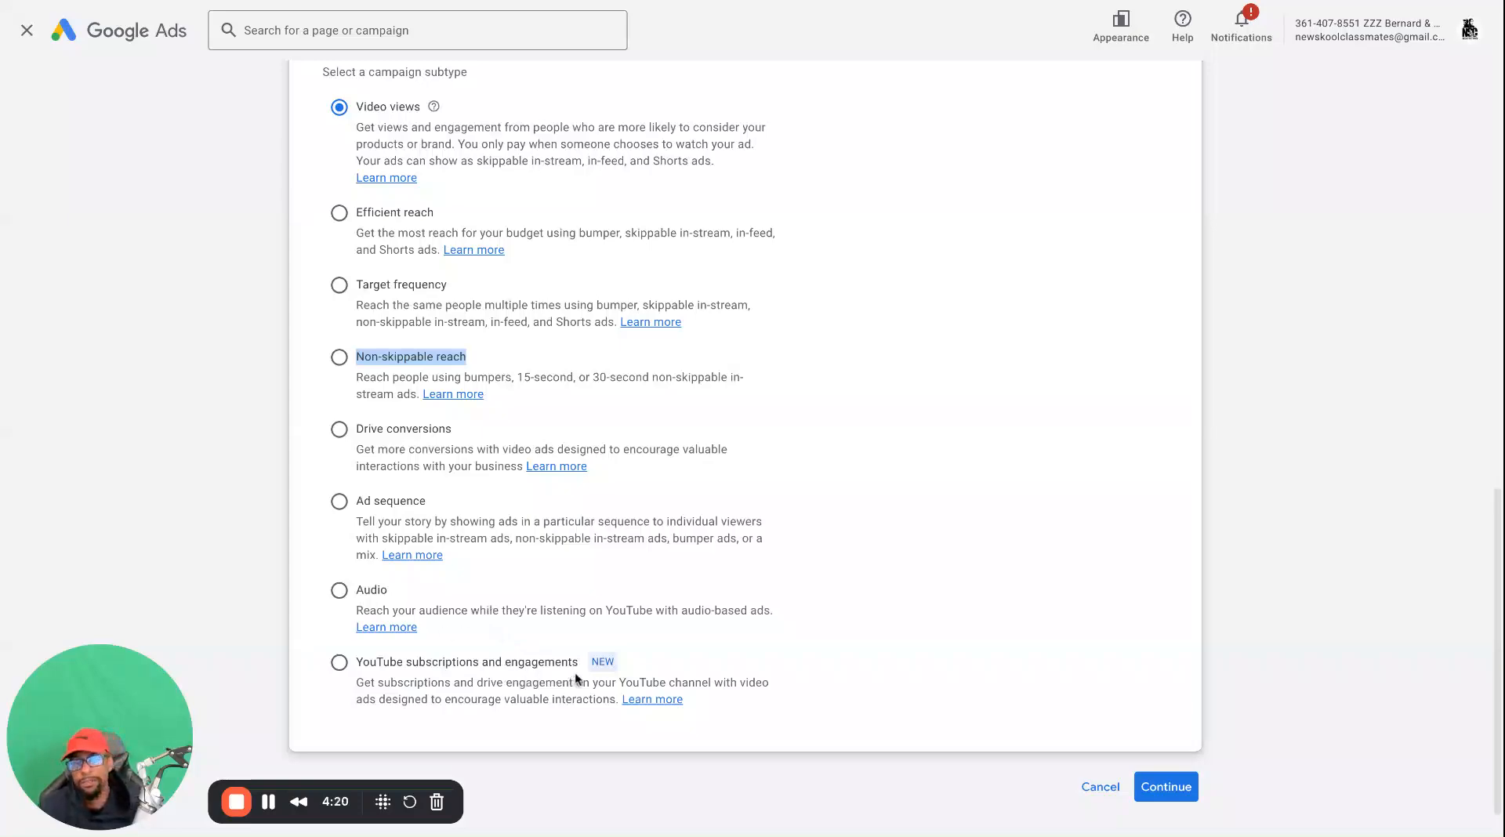
scroll(576, 672, "up", 1)
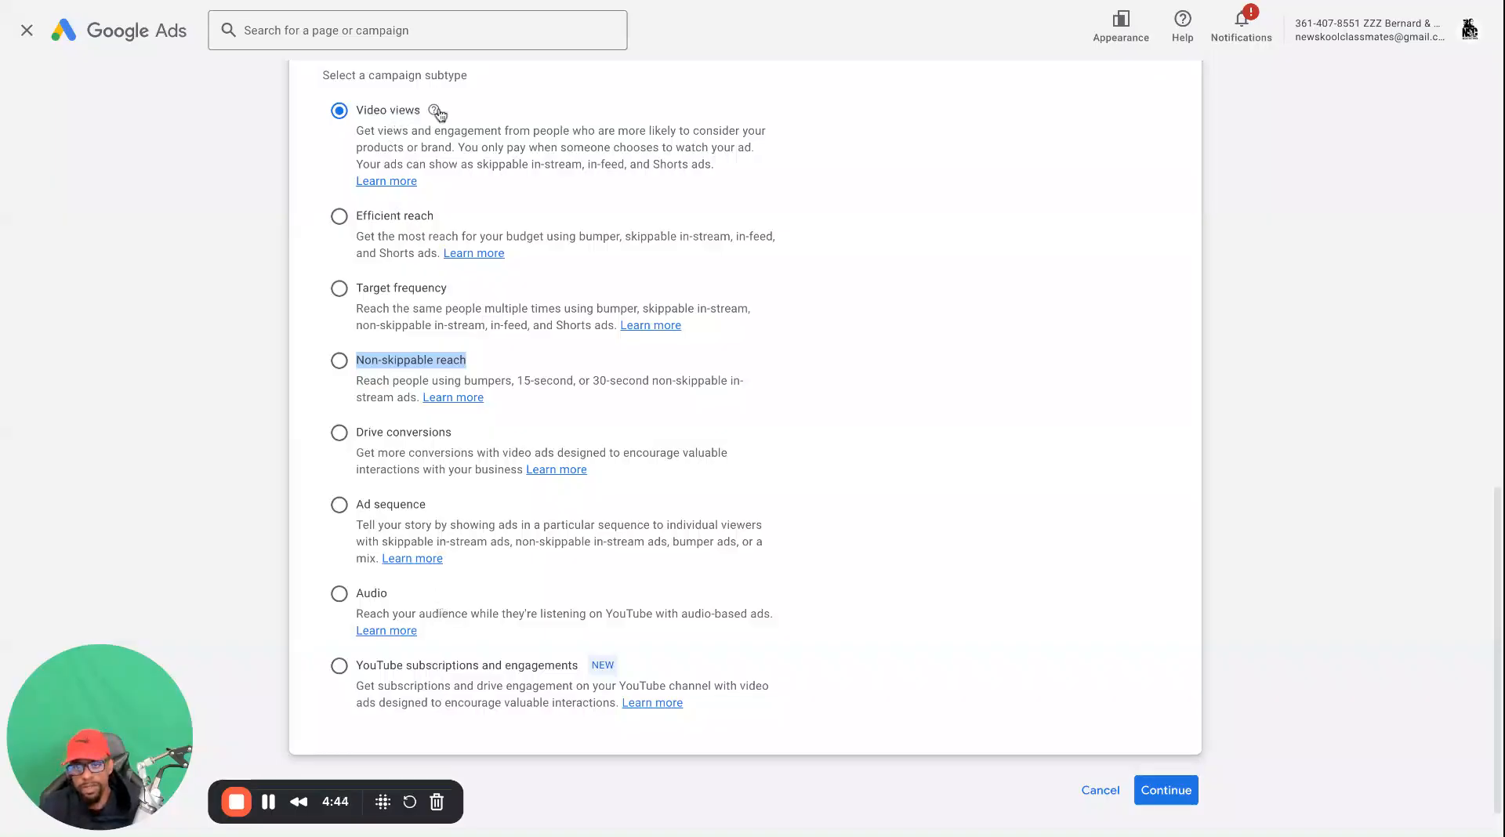
Continue to the campaign settings with the Video views subtype
left_click(1157, 790)
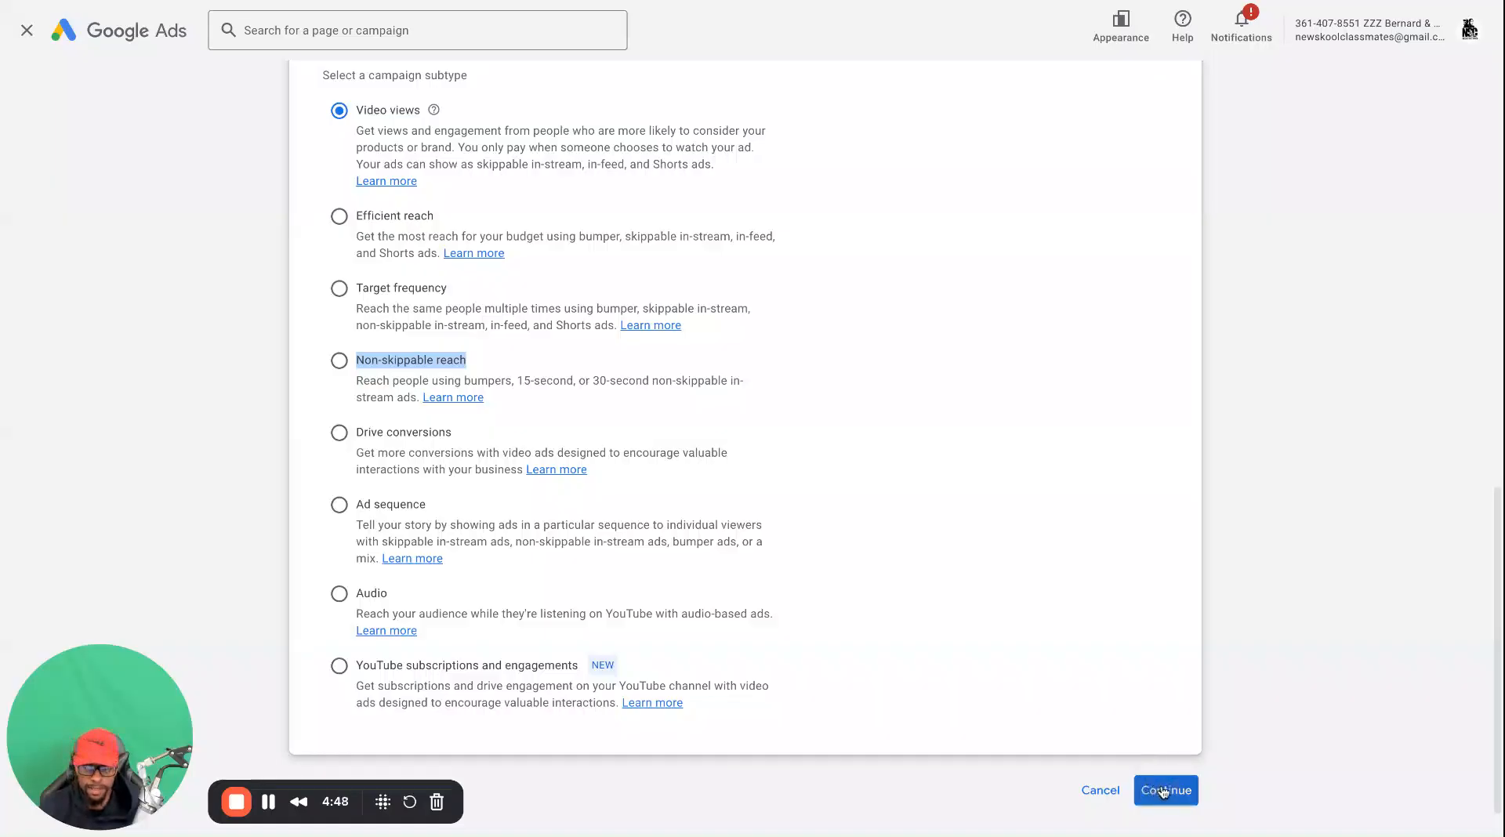
triple_click(667, 666)
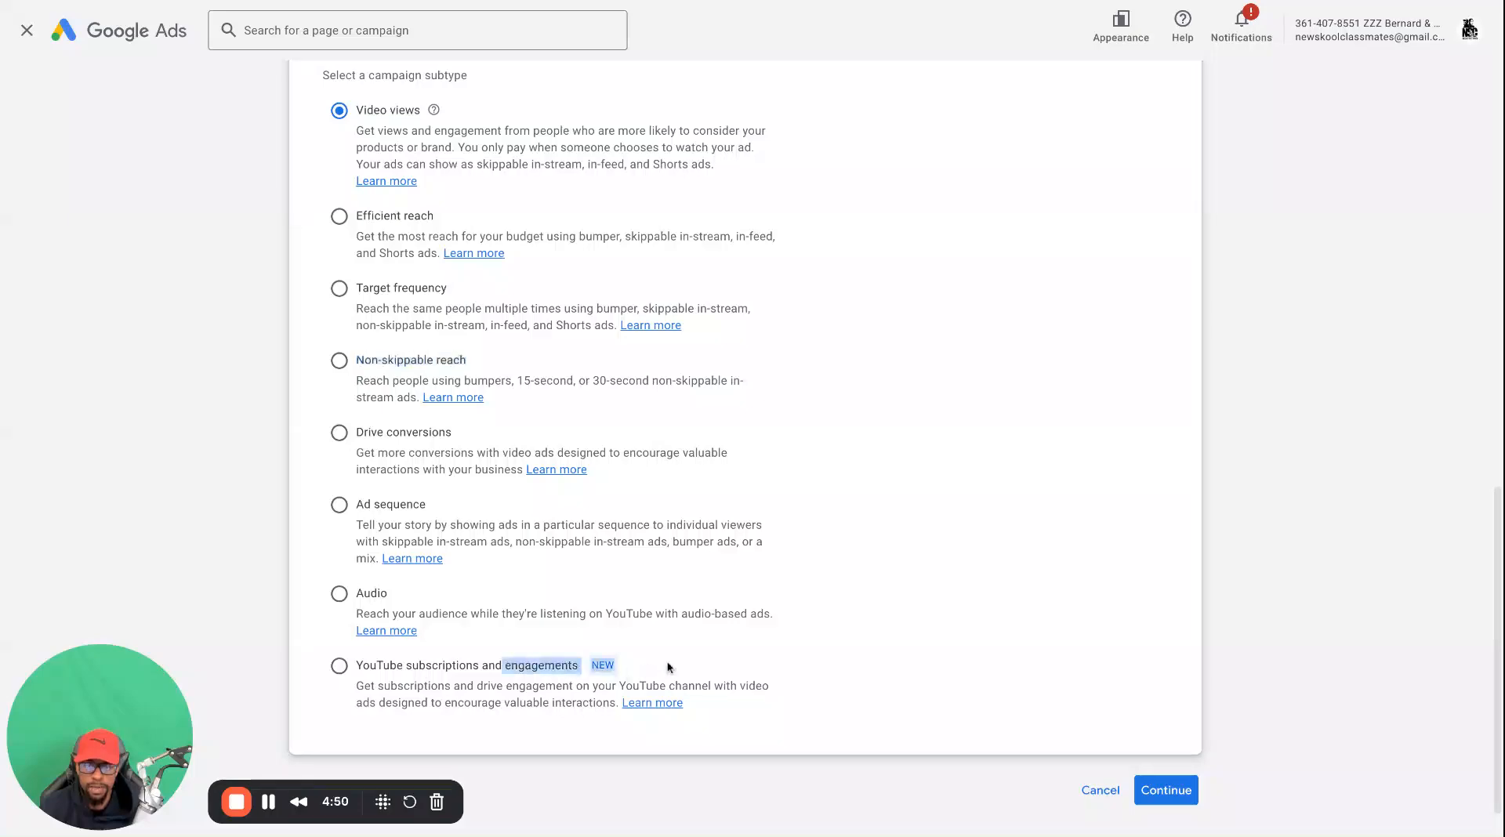
left_click(668, 667)
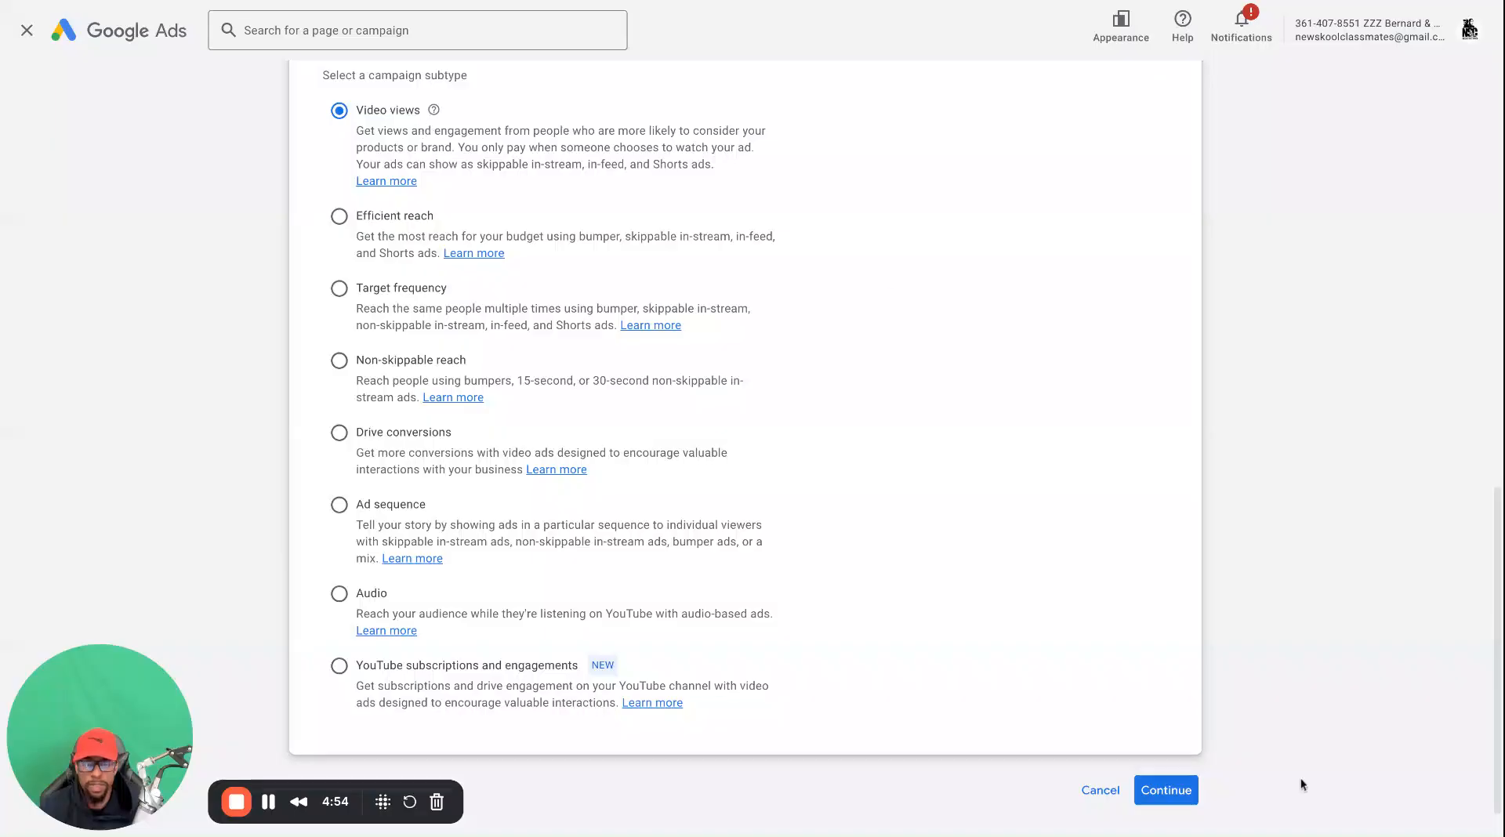
left_click(1173, 794)
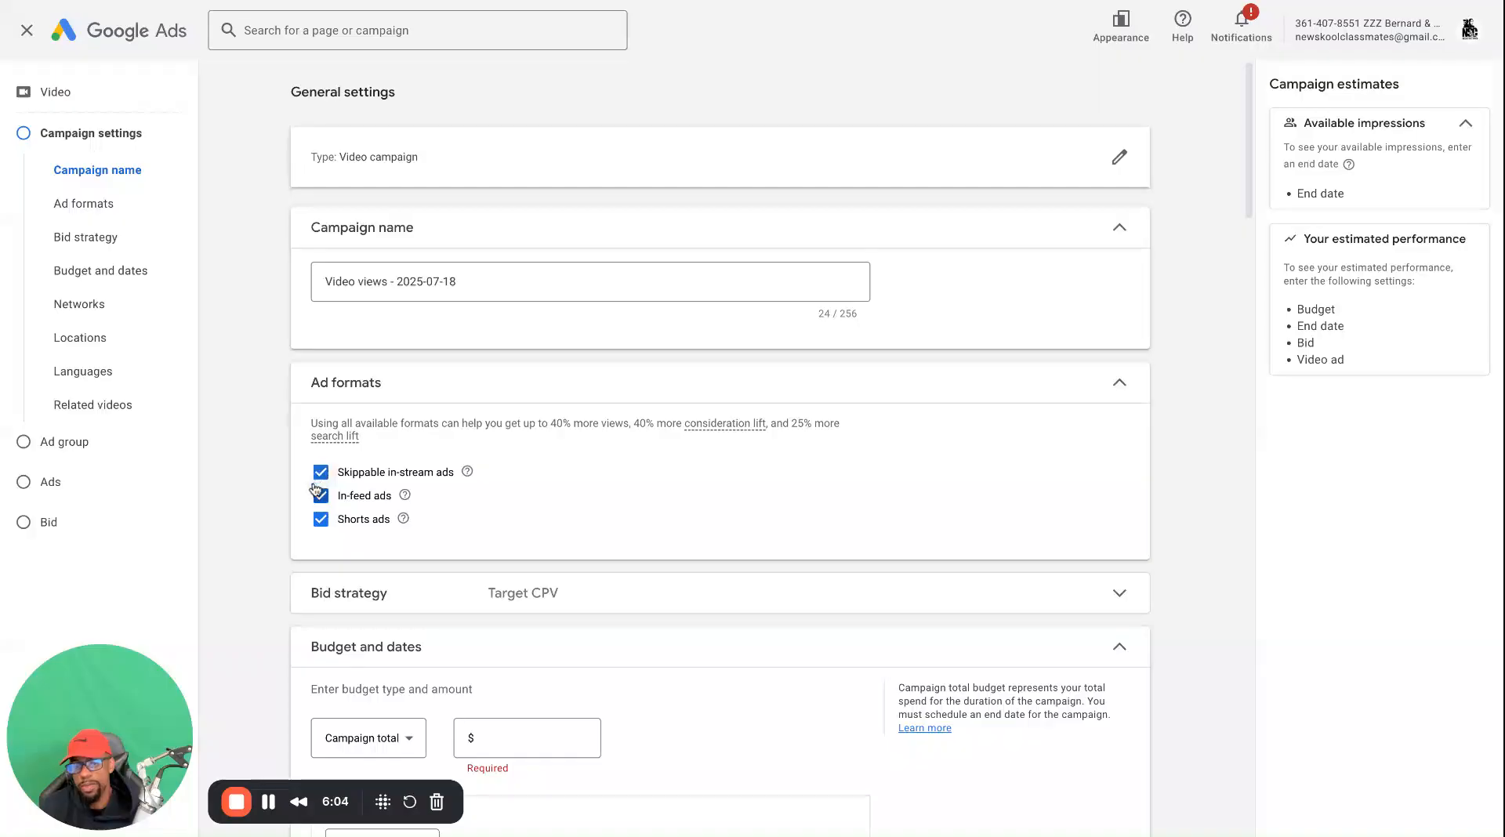
Switch the Skippable in-stream, In-feed and Shorts ad formats off and back on one by one
scroll(355, 588, "down", 1)
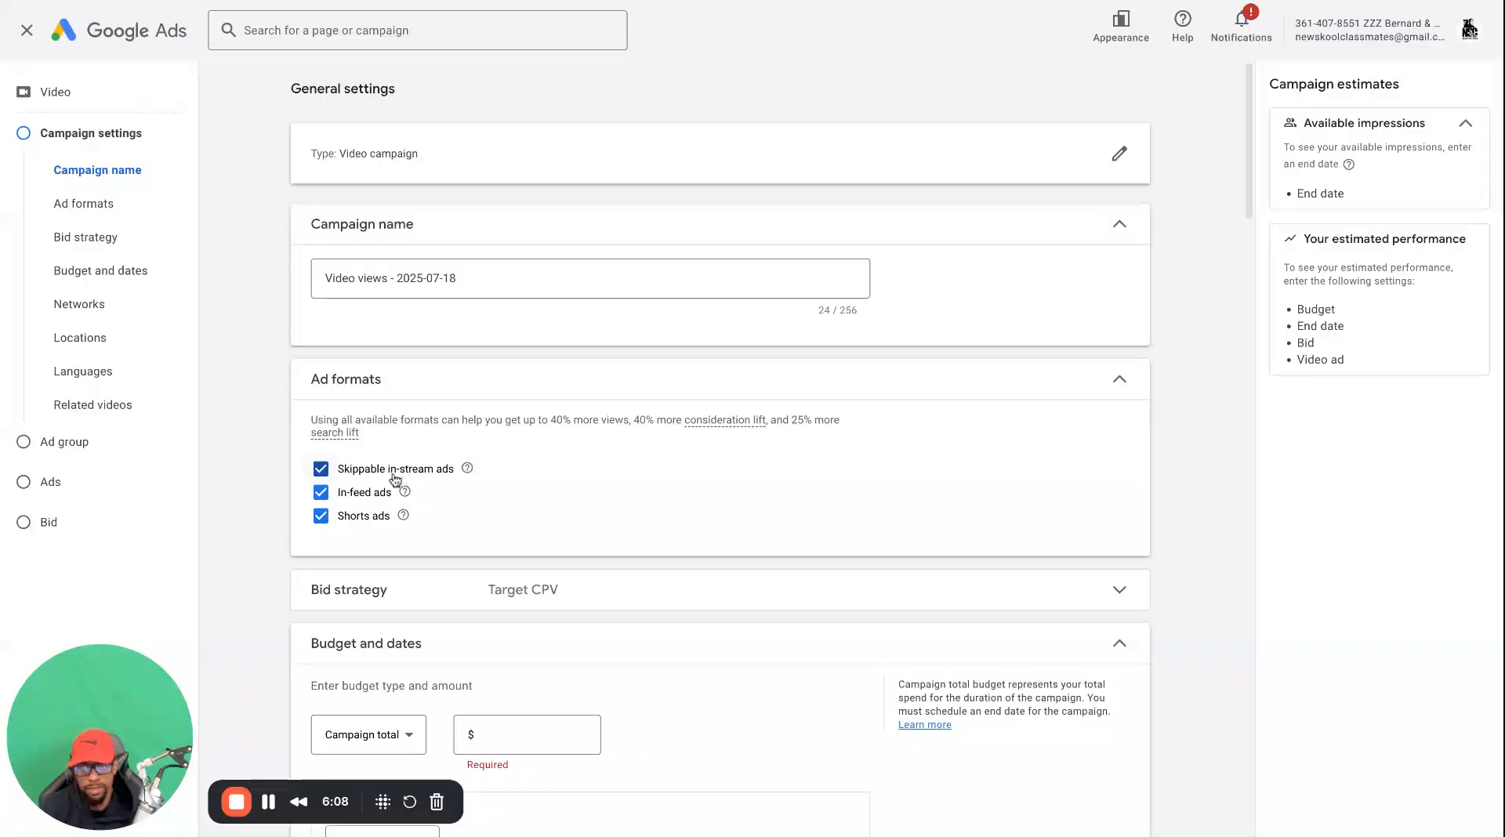
scroll(320, 475, "down", 1)
left_click(318, 467)
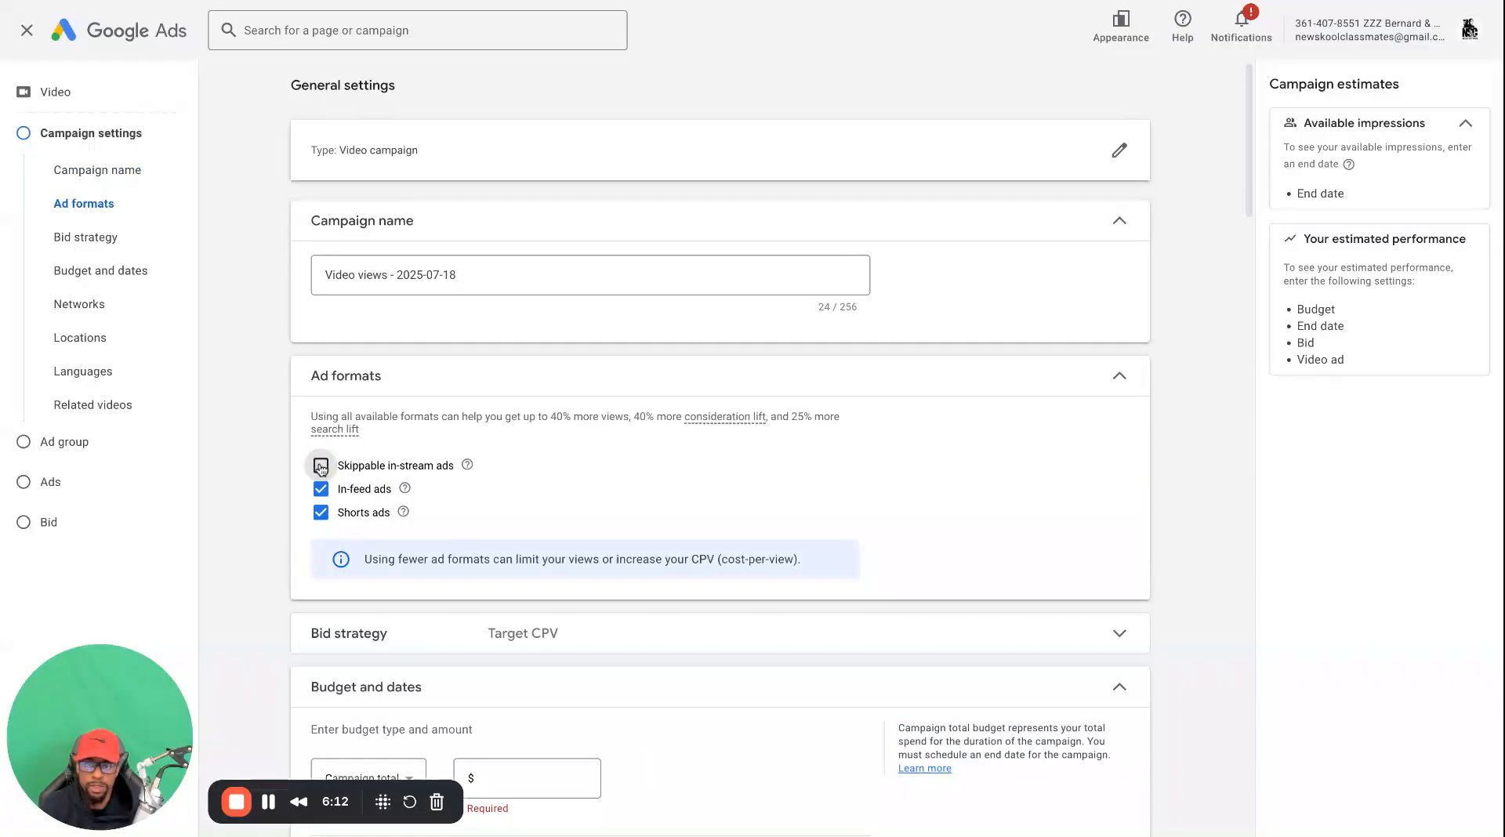
left_click(320, 467)
left_click(320, 489)
left_click(320, 489)
left_click(321, 511)
left_click(322, 511)
Rename the campaign as TEST
scroll(462, 498, "down", 2)
scroll(453, 433, "up", 2)
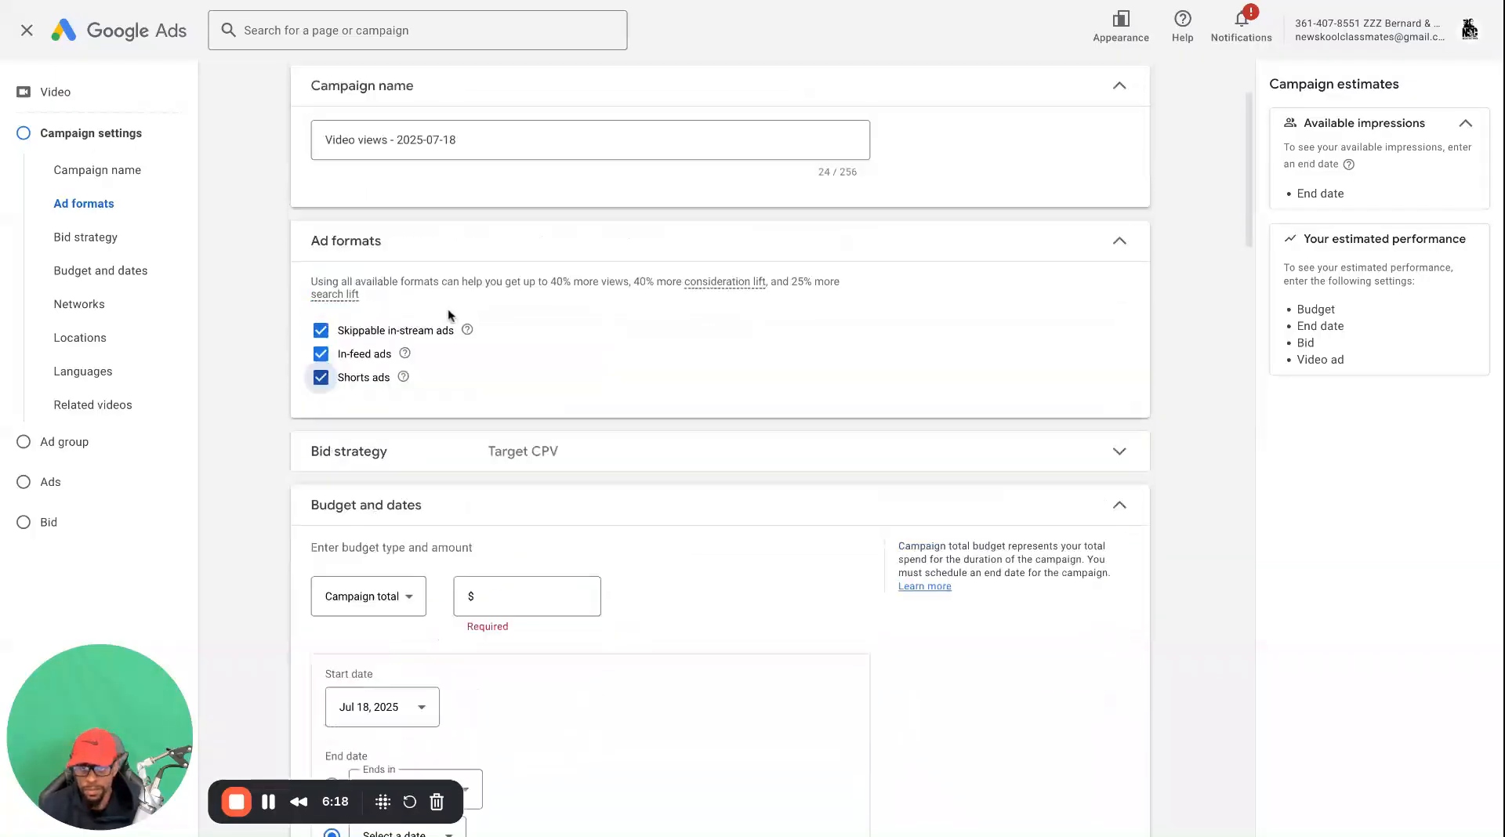
left_click(428, 254)
triple_click(427, 254)
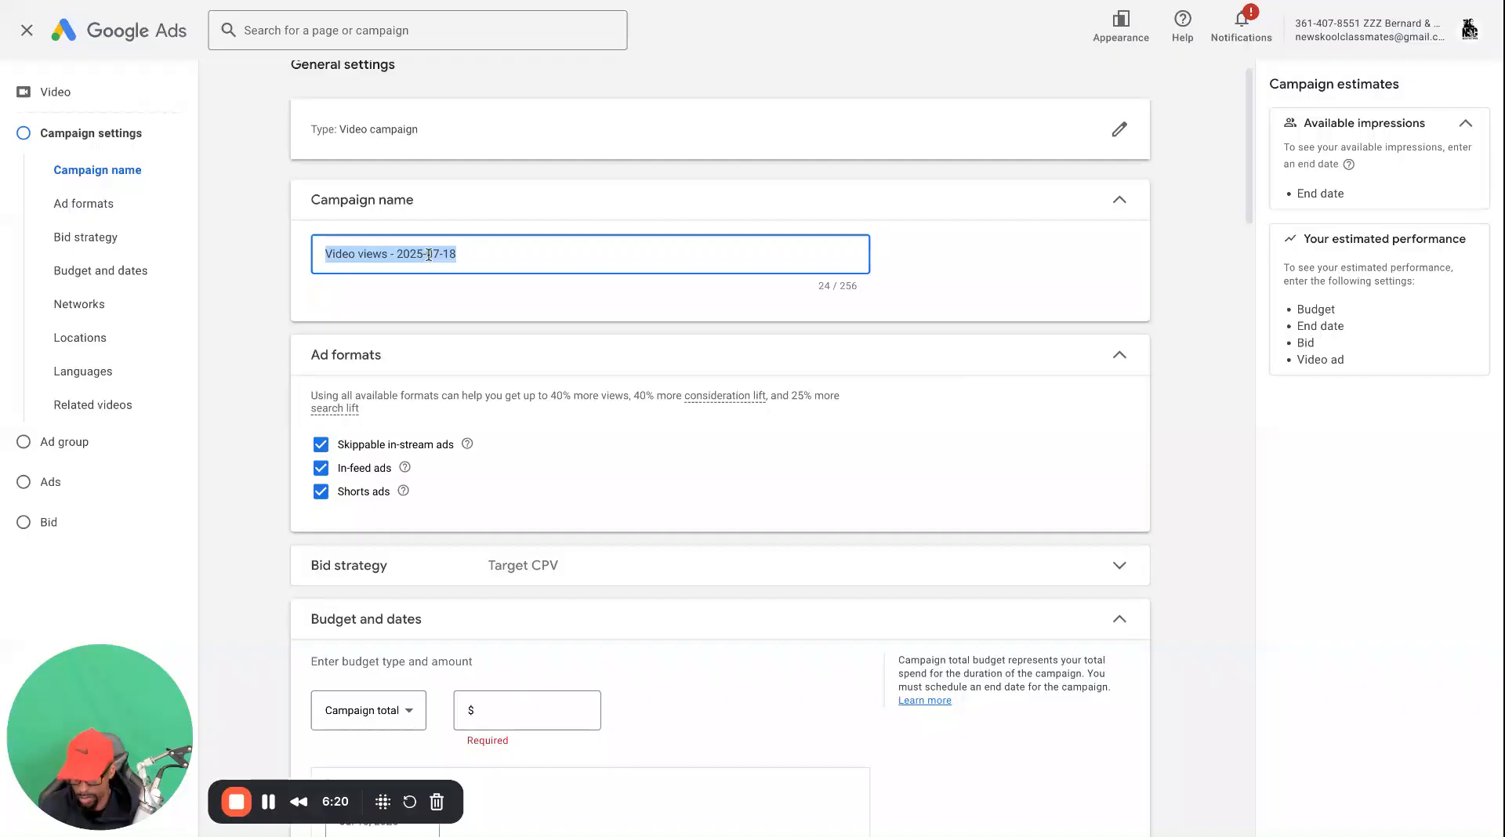
type("TEST")
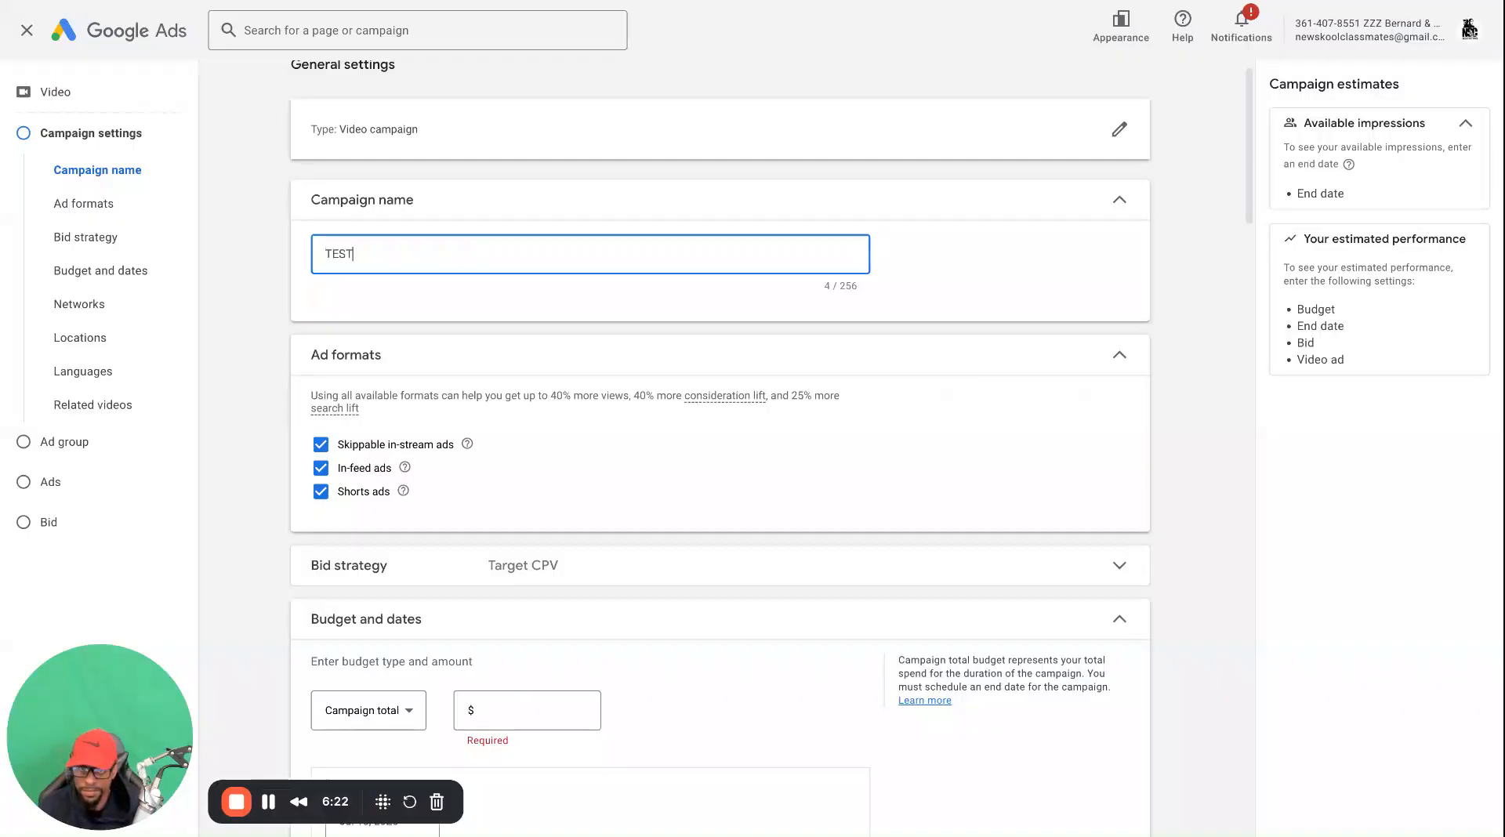
Set the budget to $1.00, keeping Campaign total as the budget type and Target CPV as the bid strategy
scroll(458, 403, "down", 4)
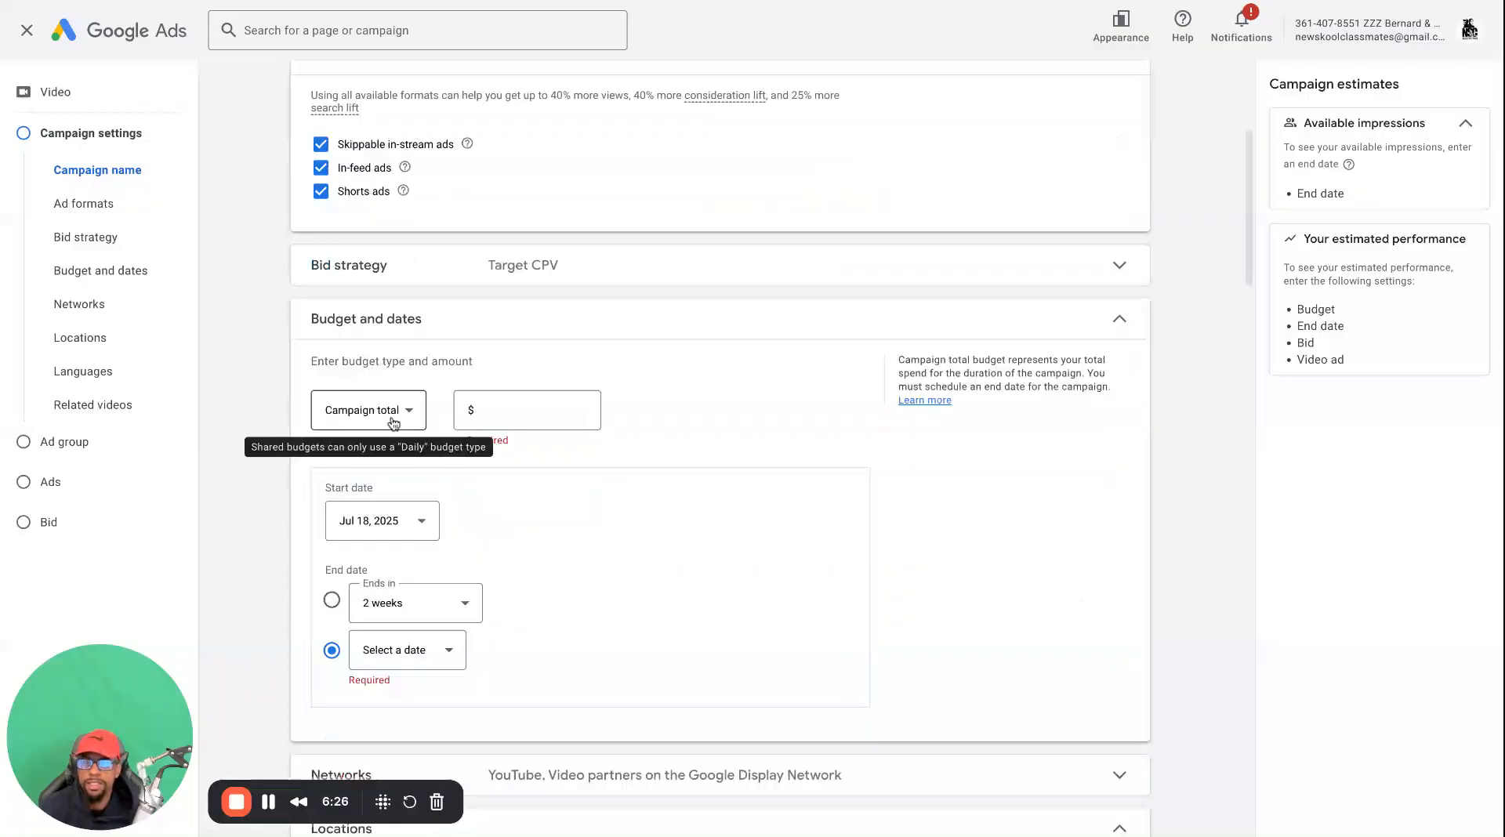
left_click(420, 278)
left_click(423, 276)
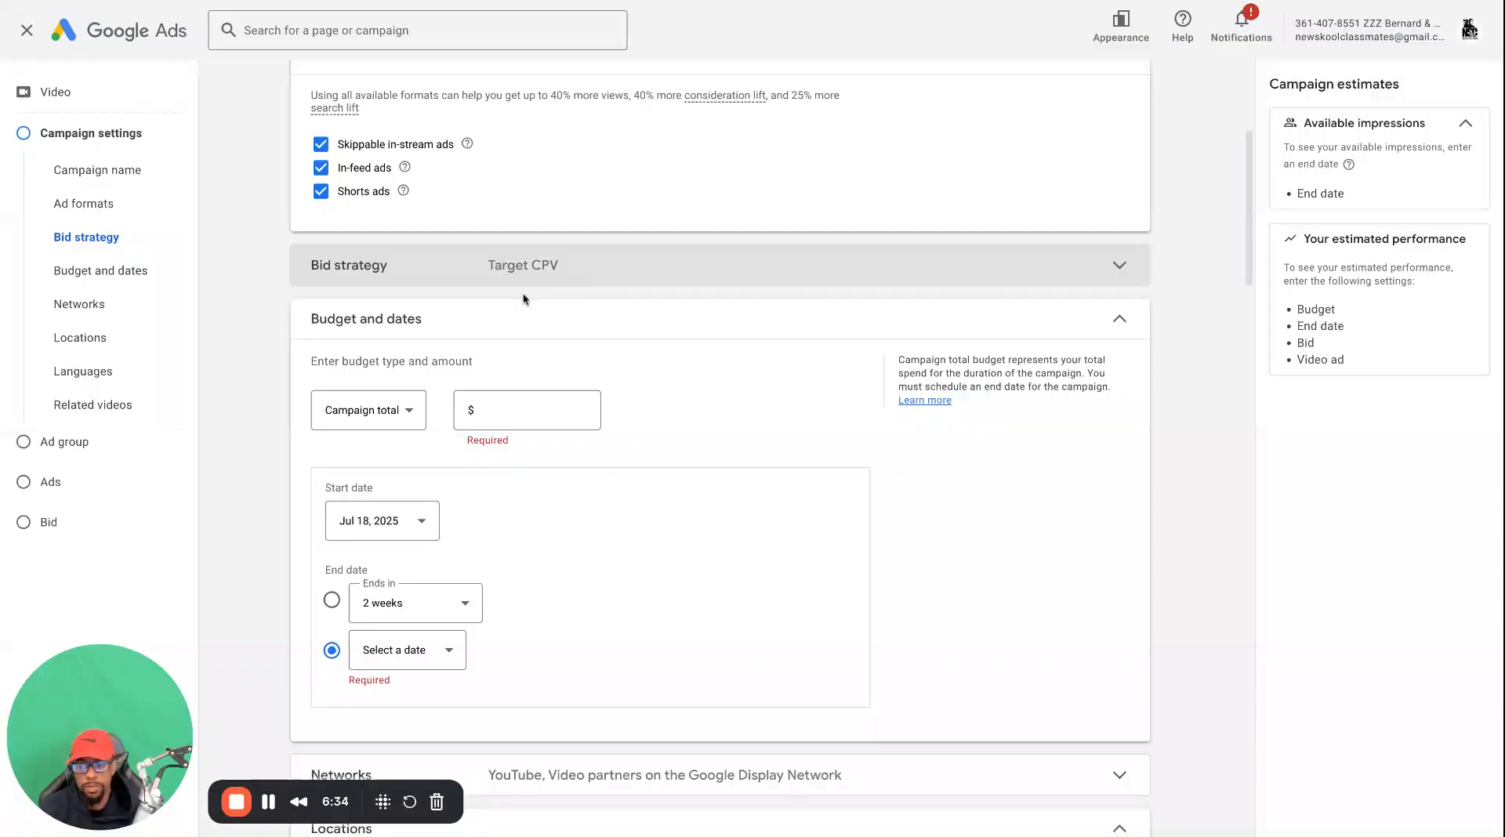
left_click(497, 418)
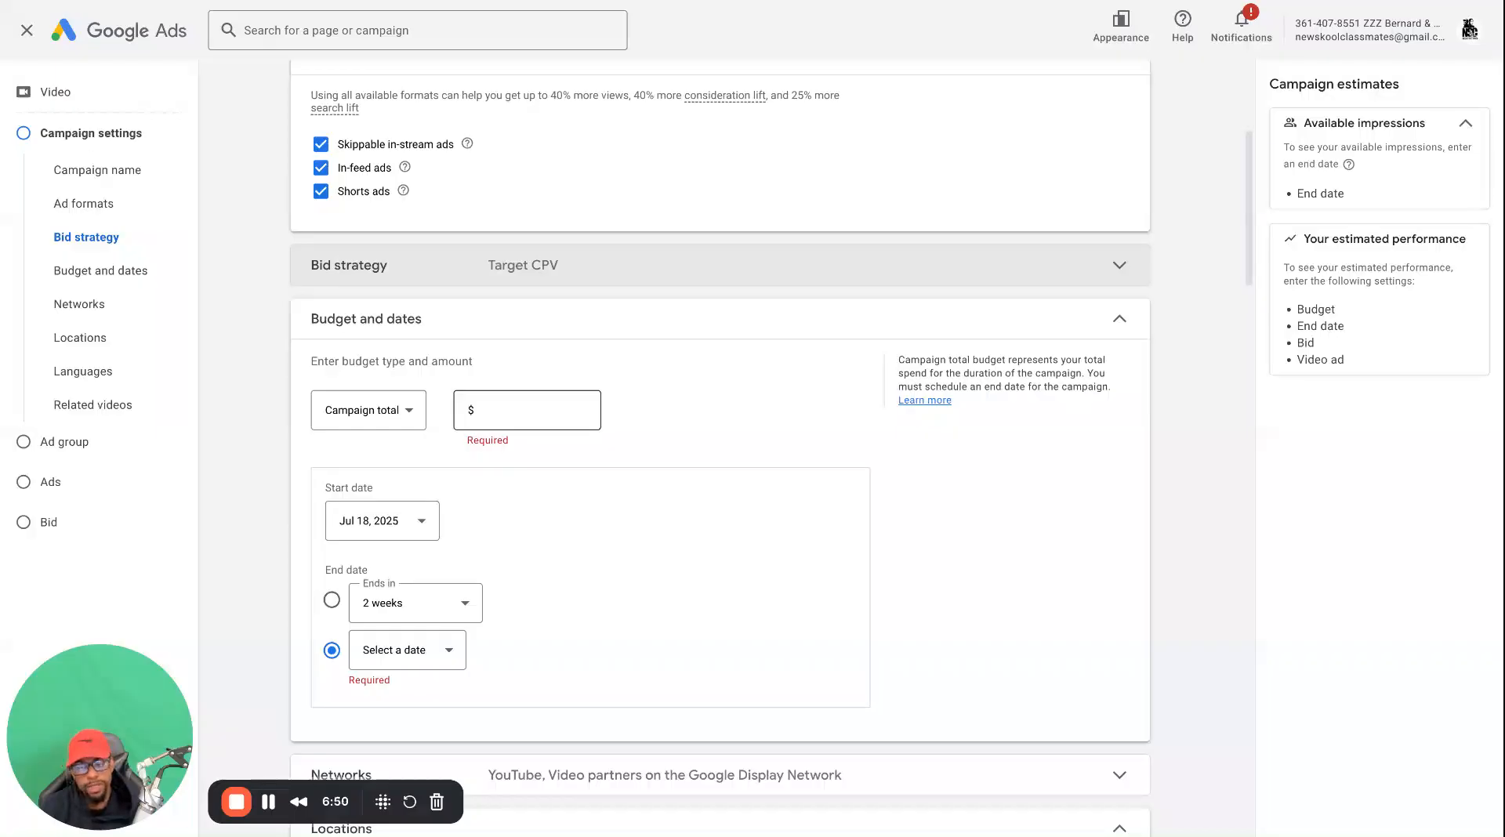
left_click(401, 416)
left_click(541, 408)
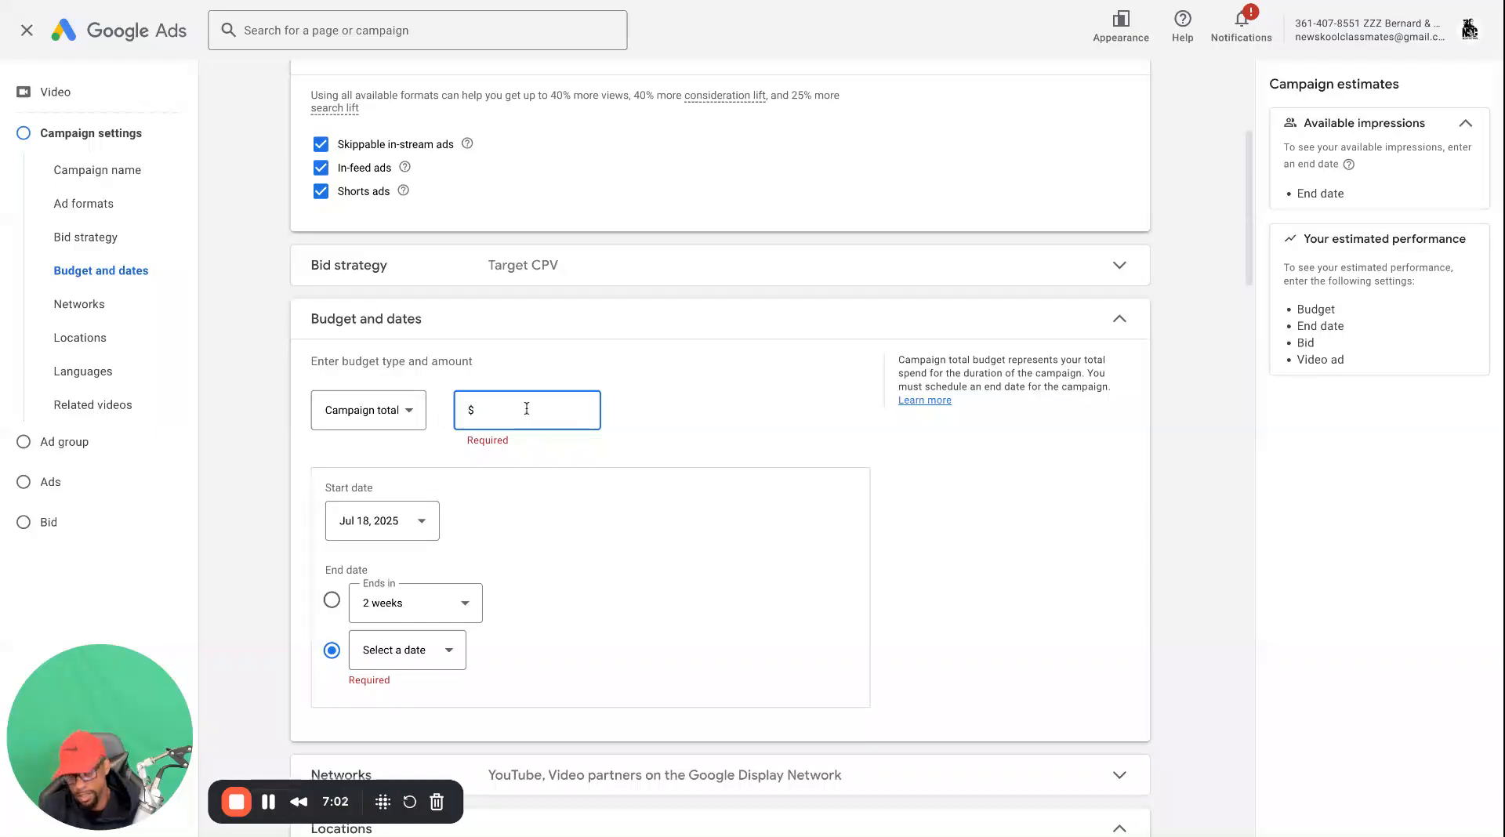
type("100")
left_click(688, 421)
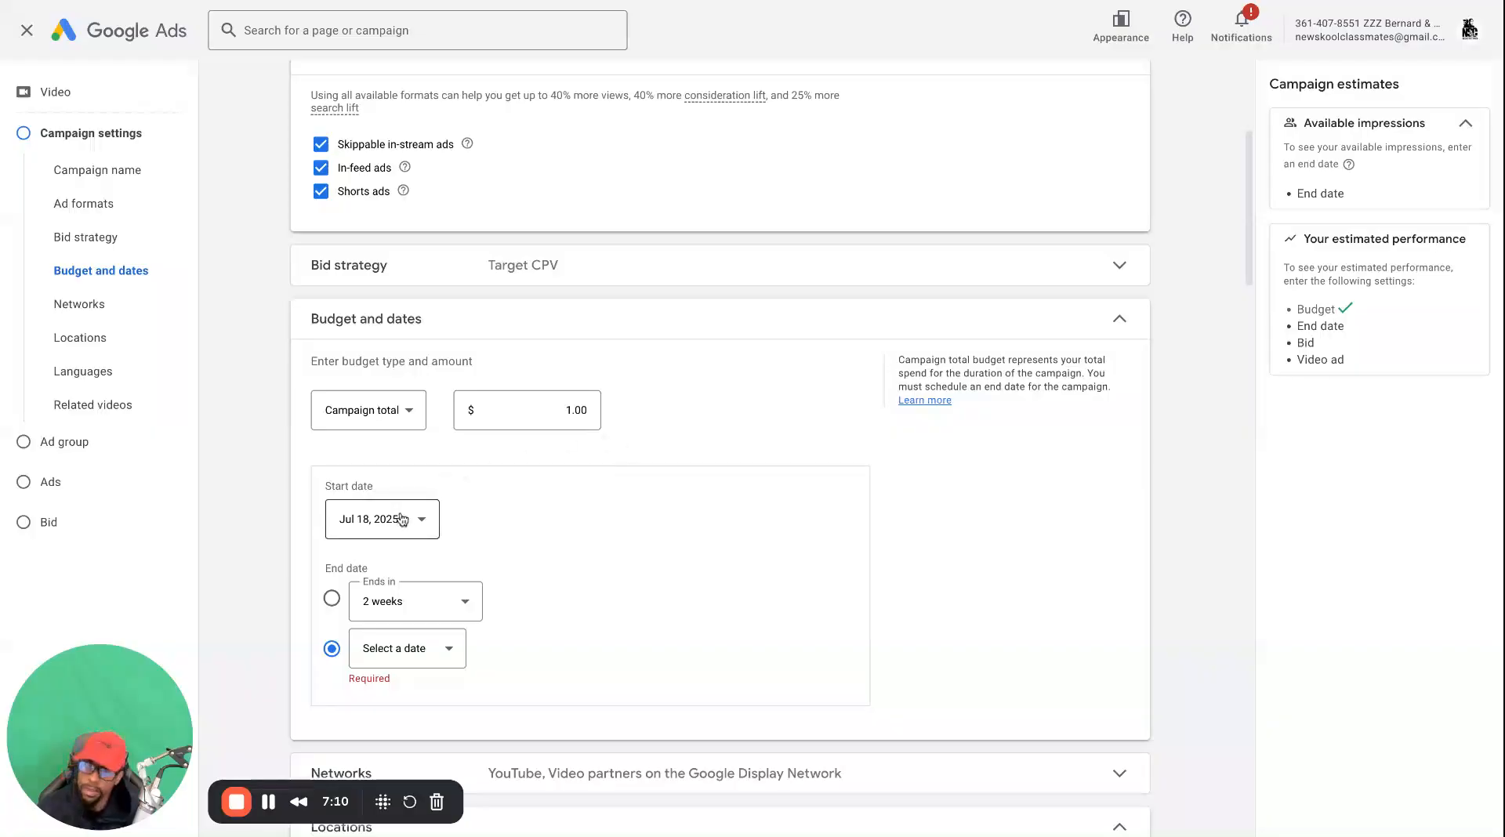
Set the campaign's end date to Jul 25, 2025 and check the daily budget note below the dates
scroll(423, 603, "down", 1)
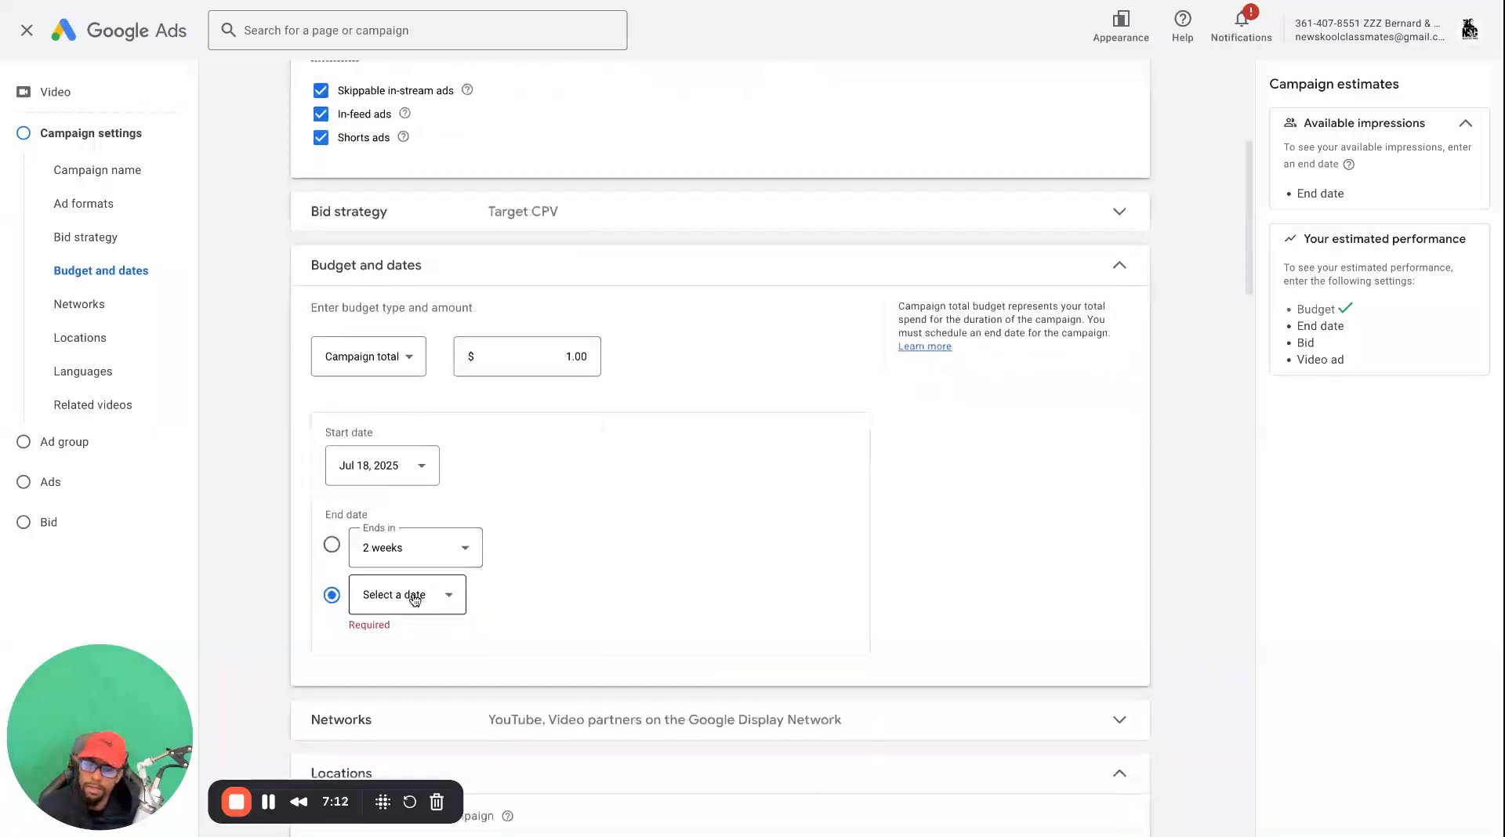
left_click(415, 598)
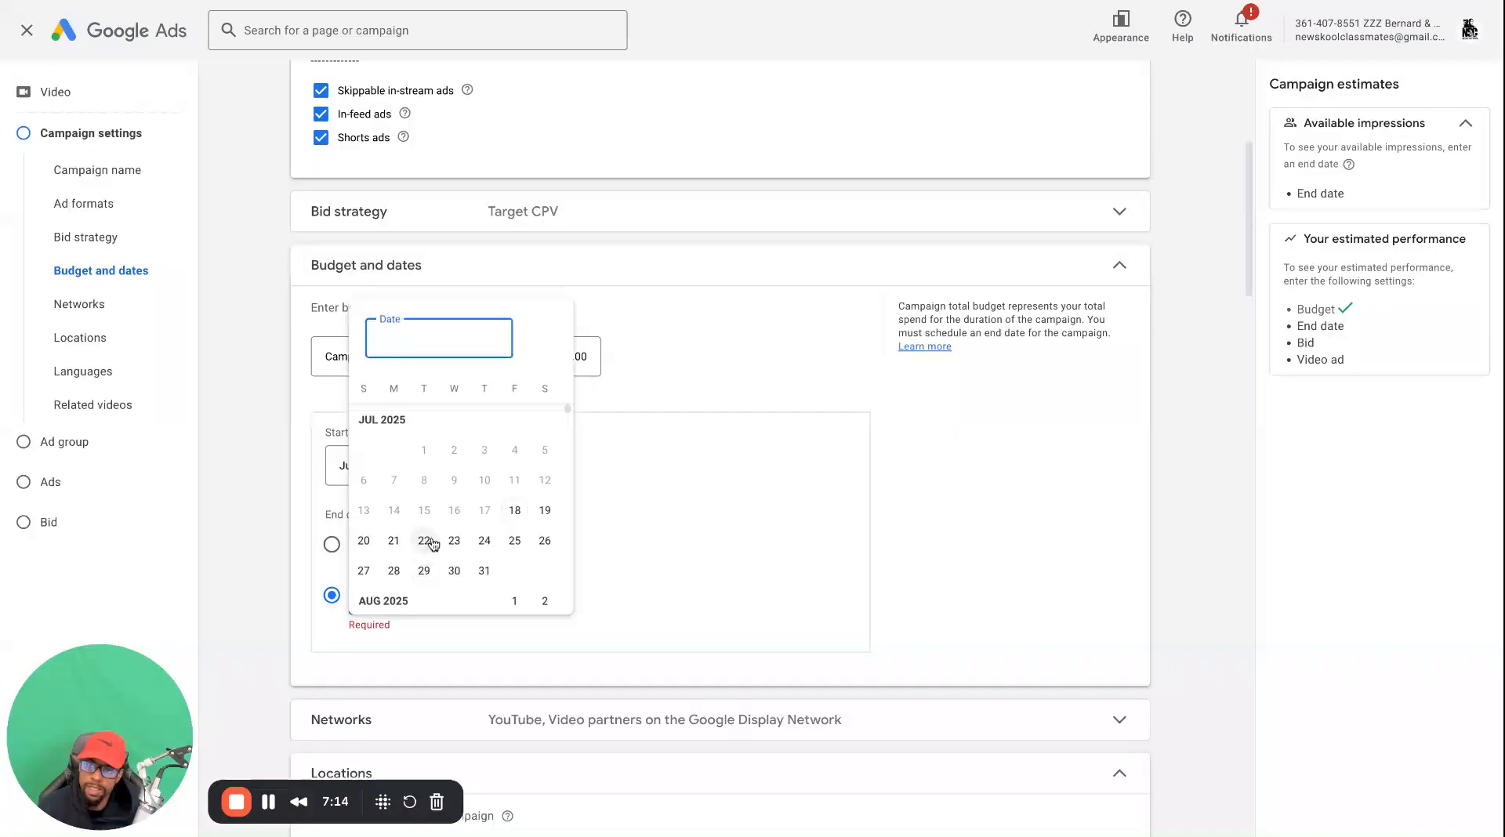
left_click(514, 542)
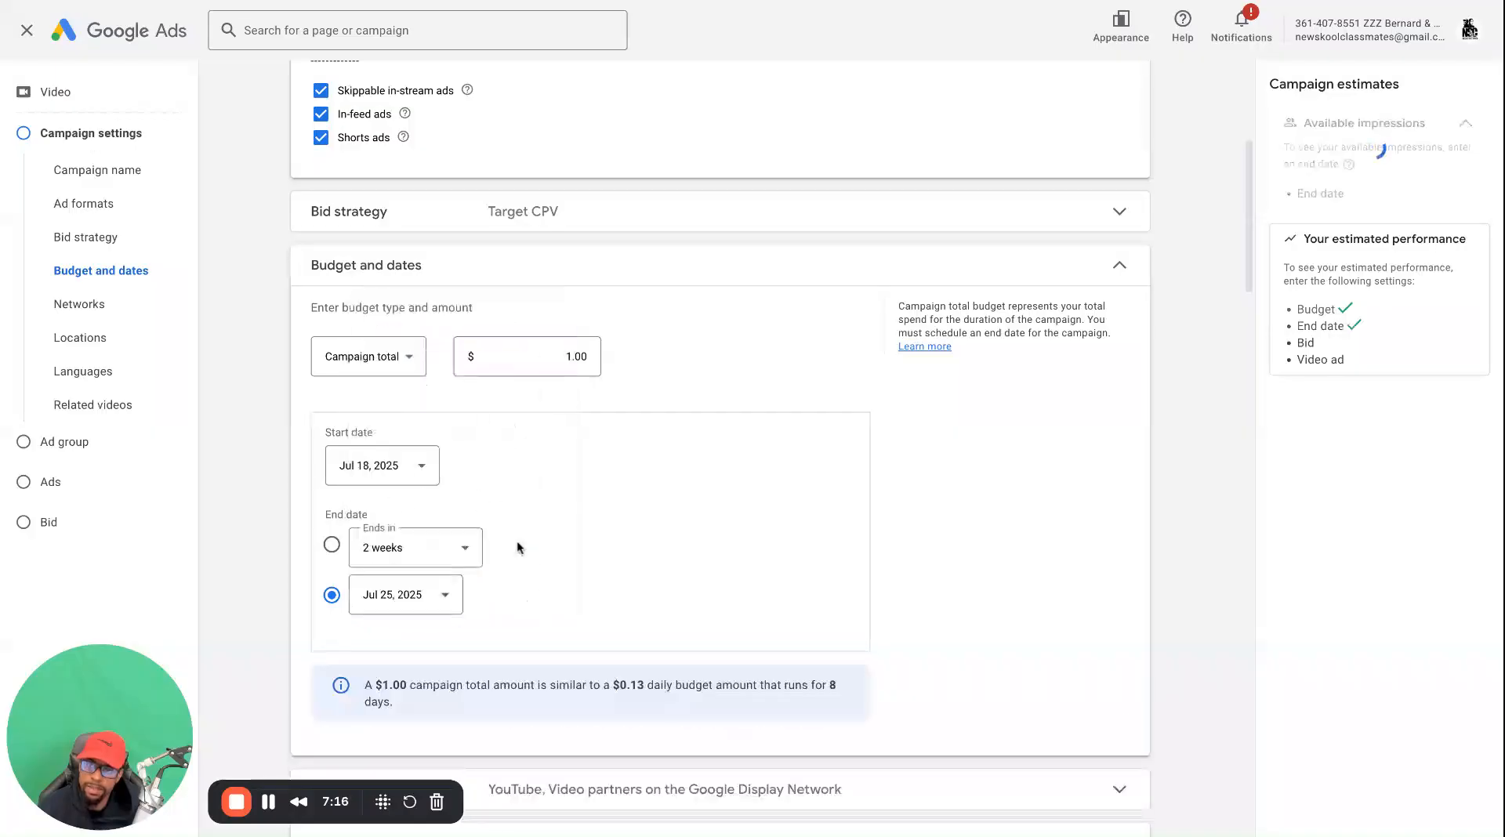
scroll(729, 622, "down", 2)
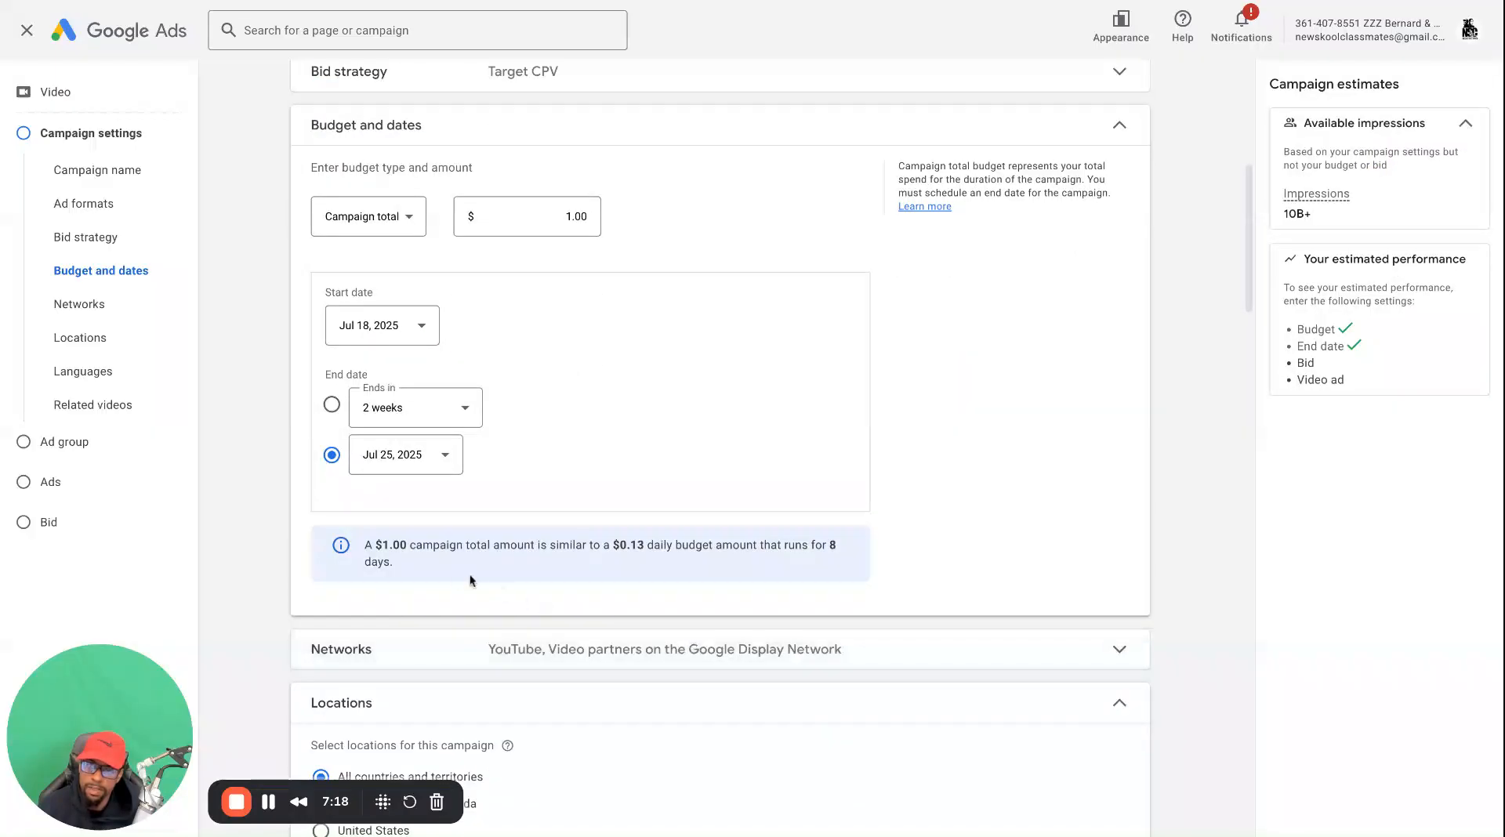
triple_click(425, 564)
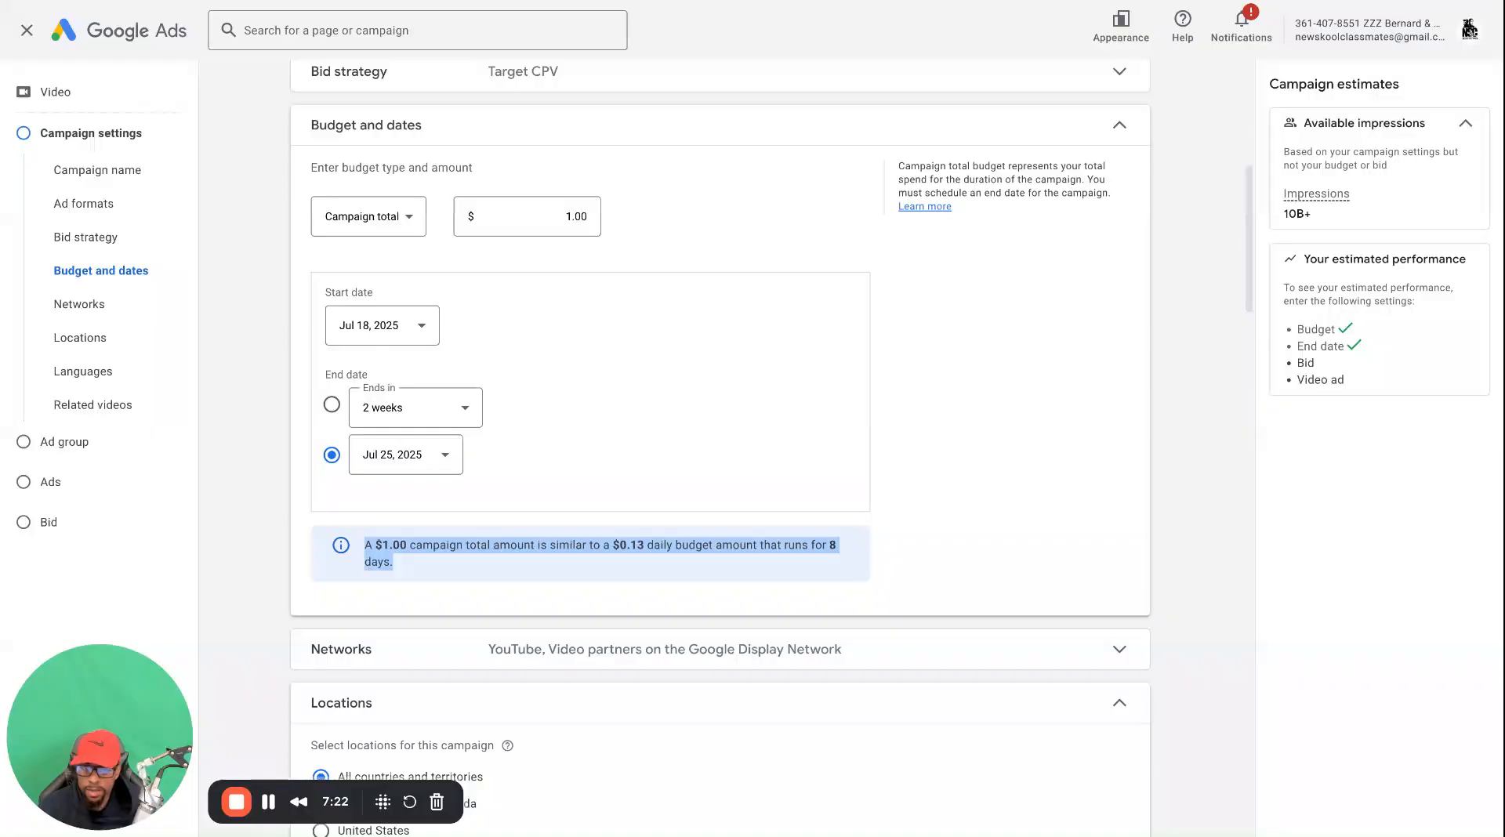
left_click(604, 558)
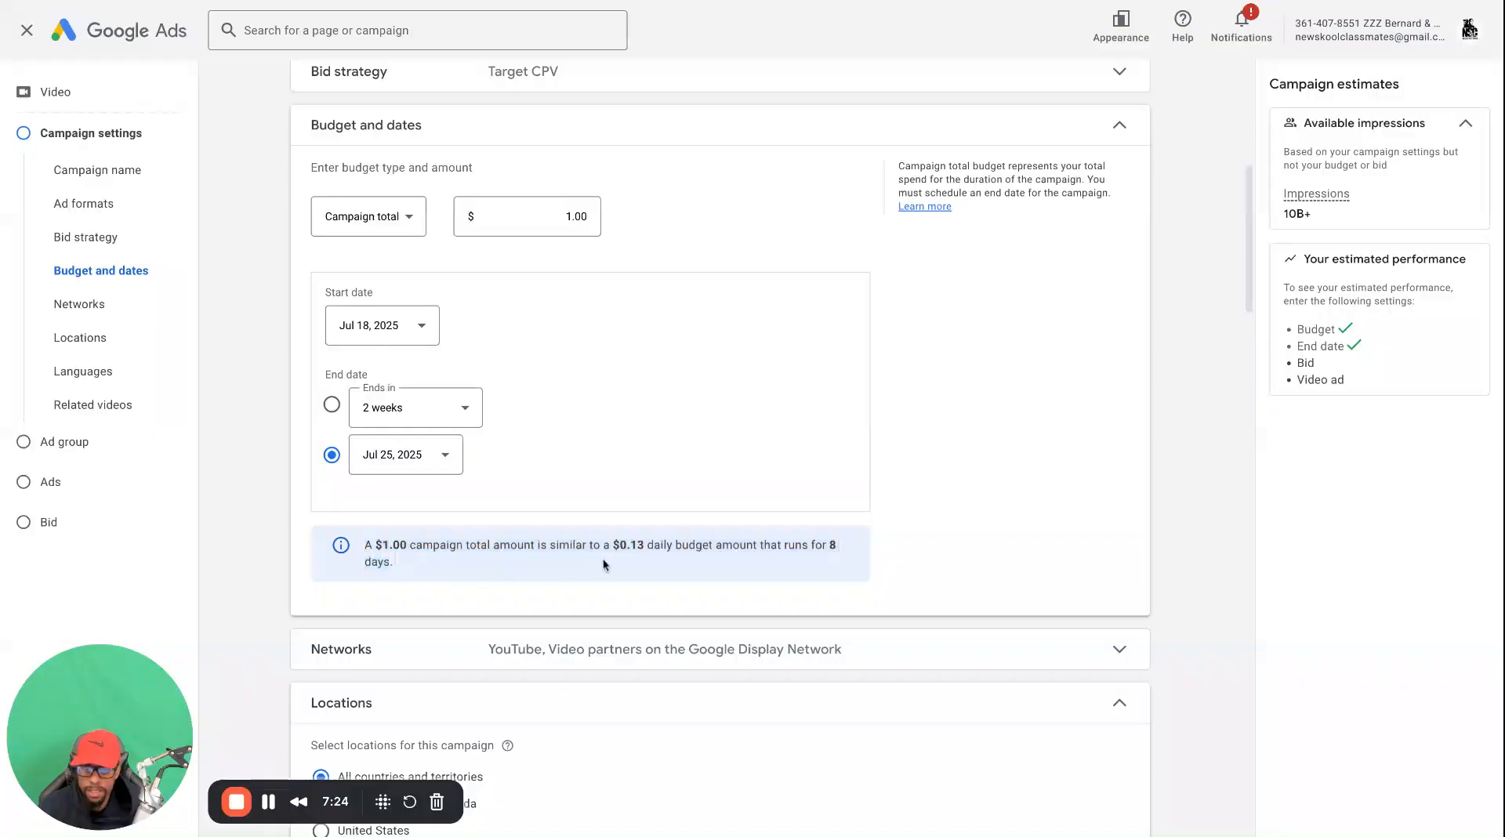
scroll(648, 549, "up", 2)
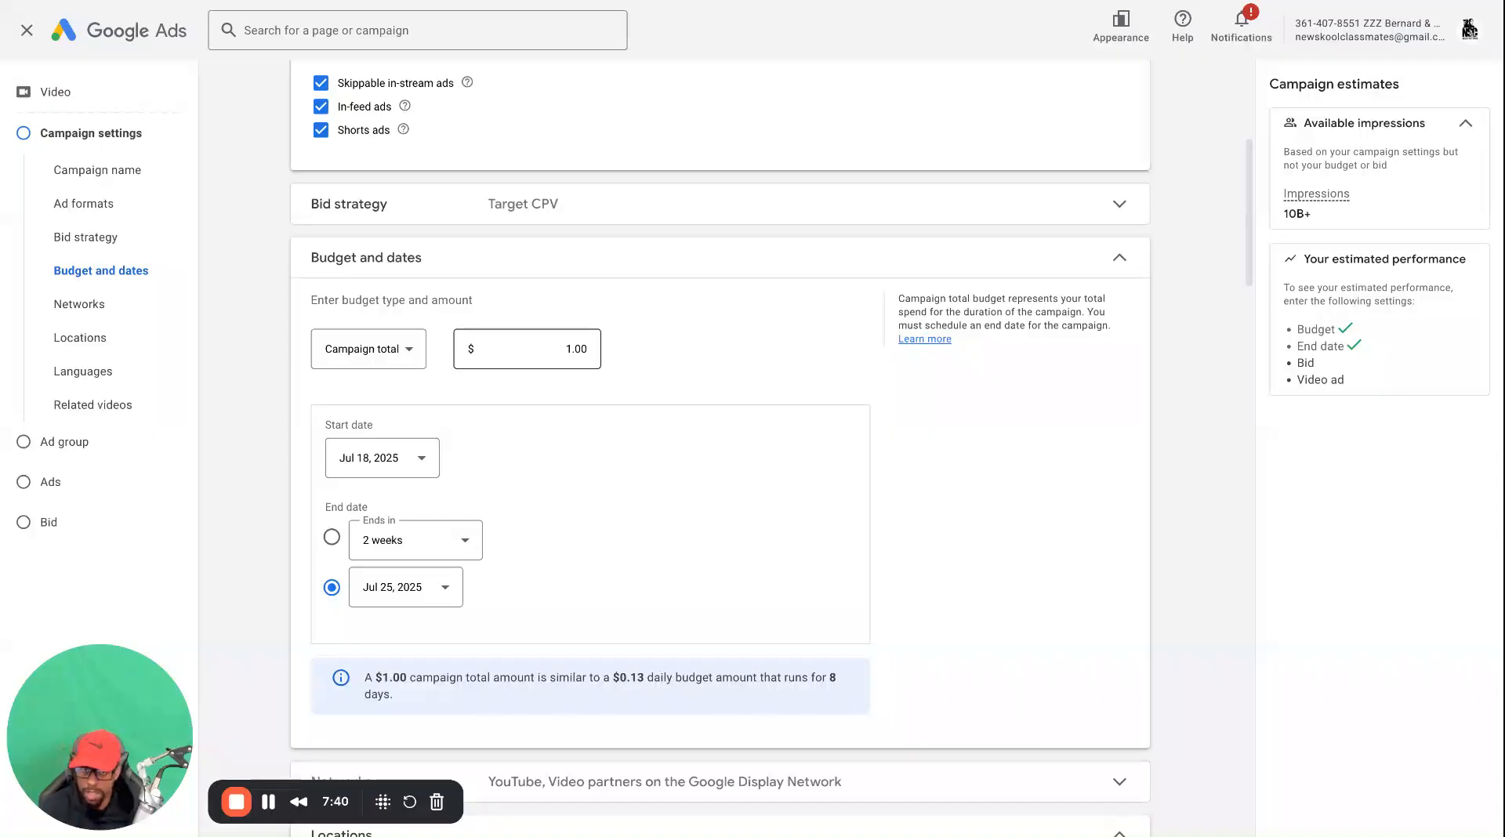
Set the campaign total budget to $100.00 and check the equivalent daily budget amount in the note below the dates
double_click(576, 349)
type("10")
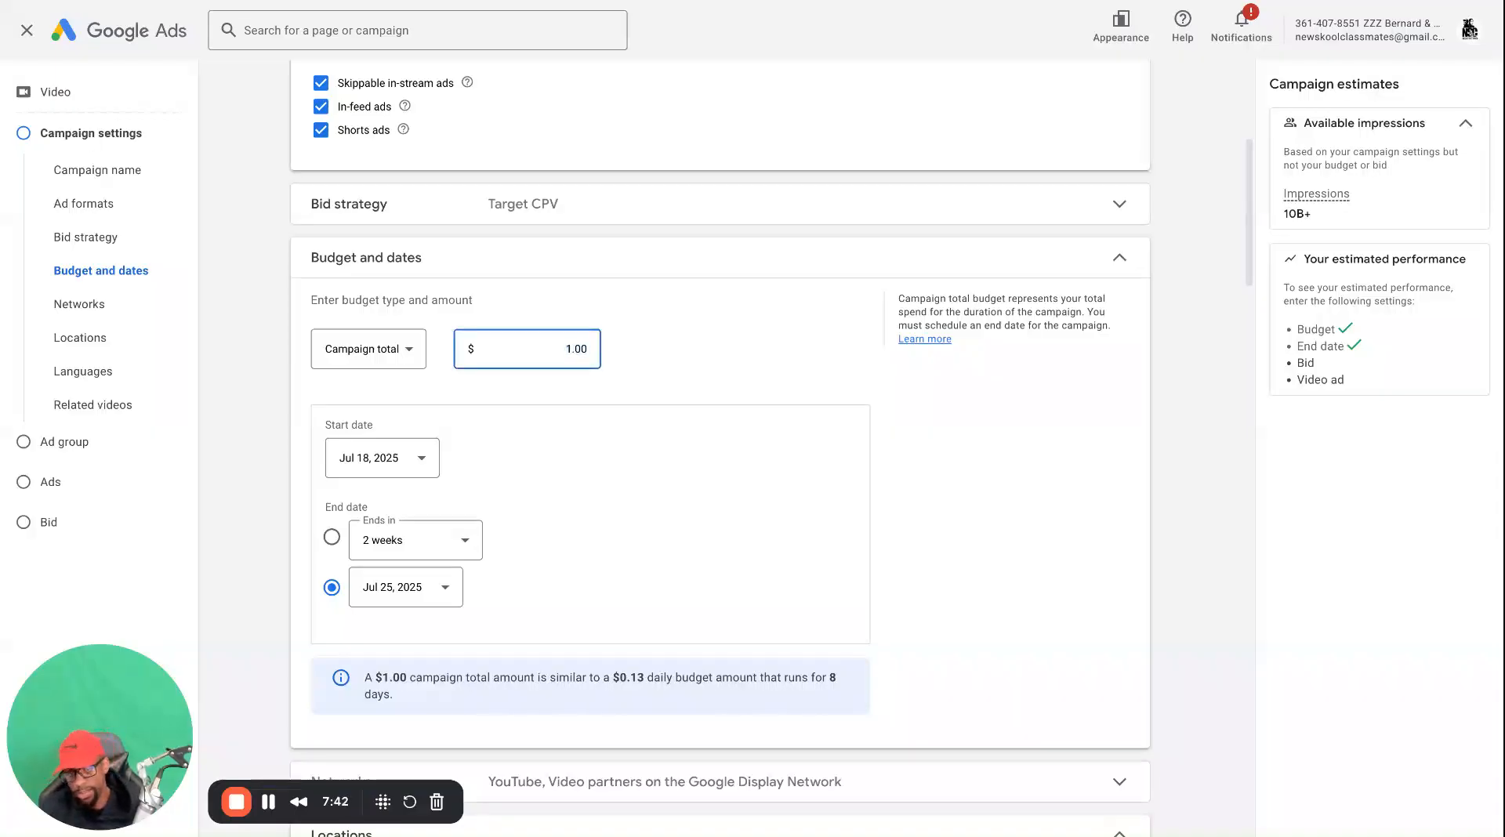
type("0")
left_click(712, 356)
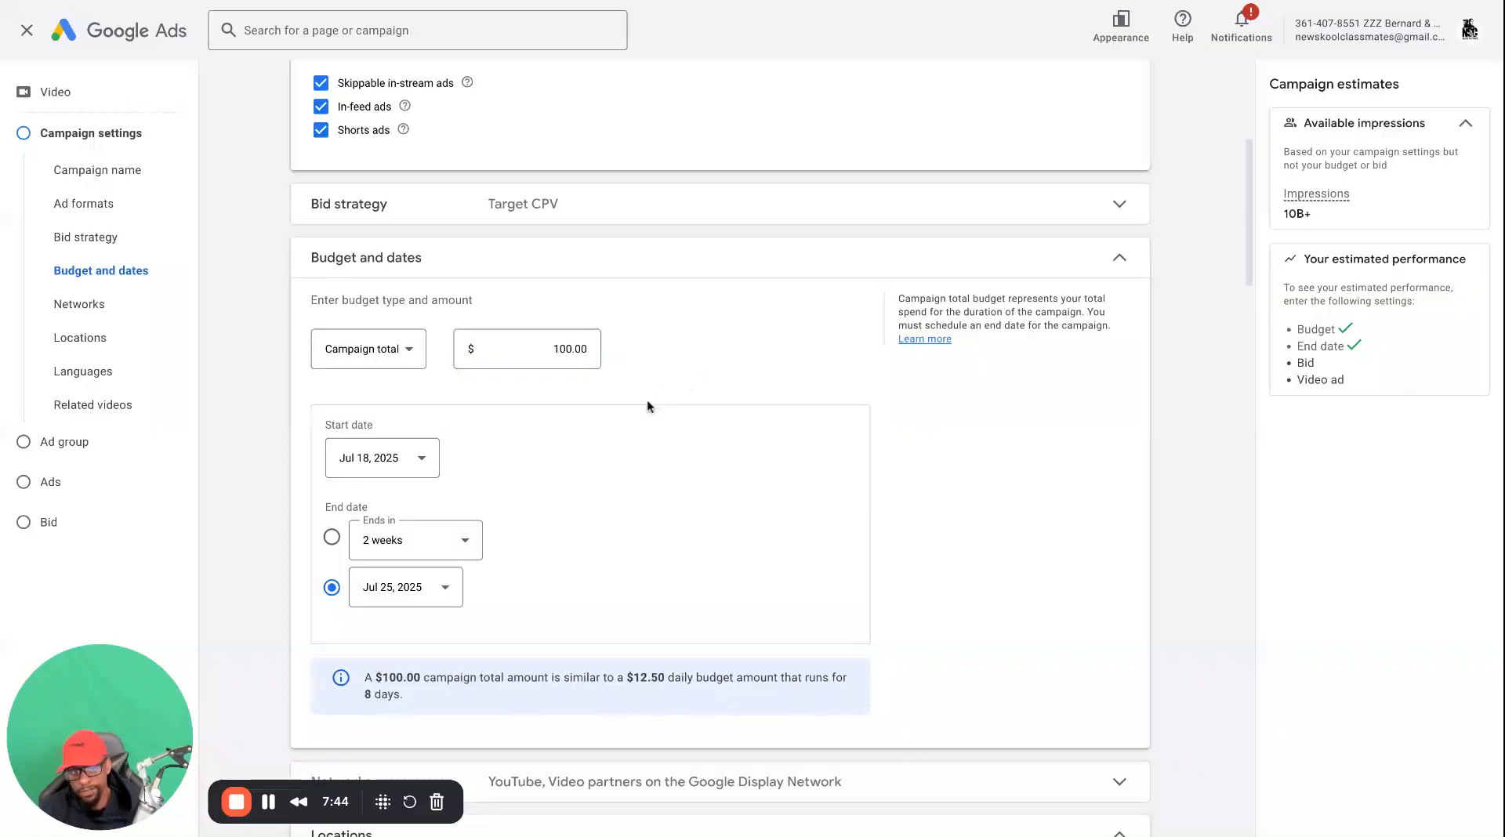
left_click_drag(631, 675, 665, 677)
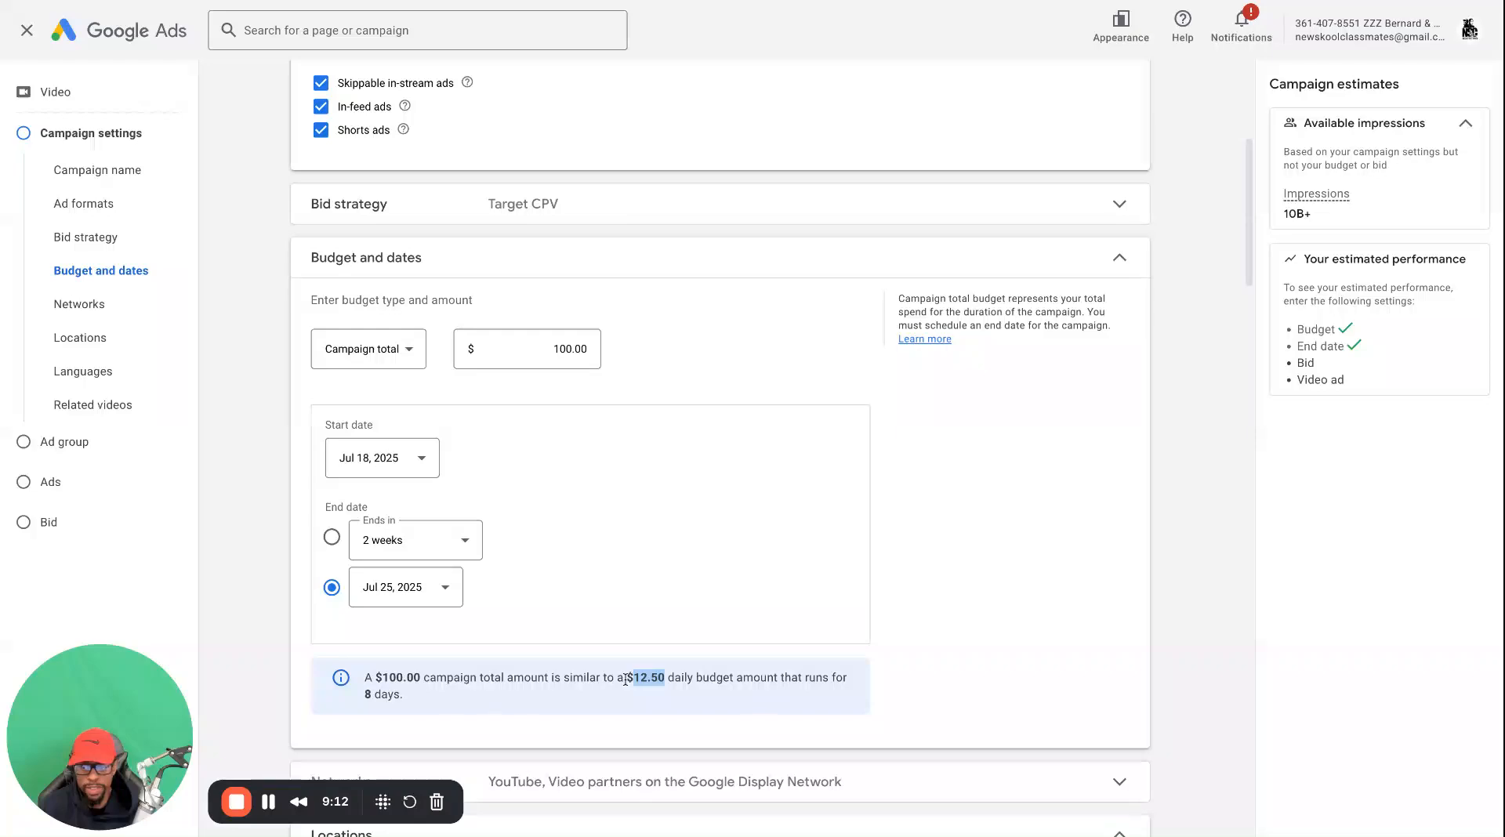
Set the campaign total budget back to $1.00
scroll(616, 678, "down", 1)
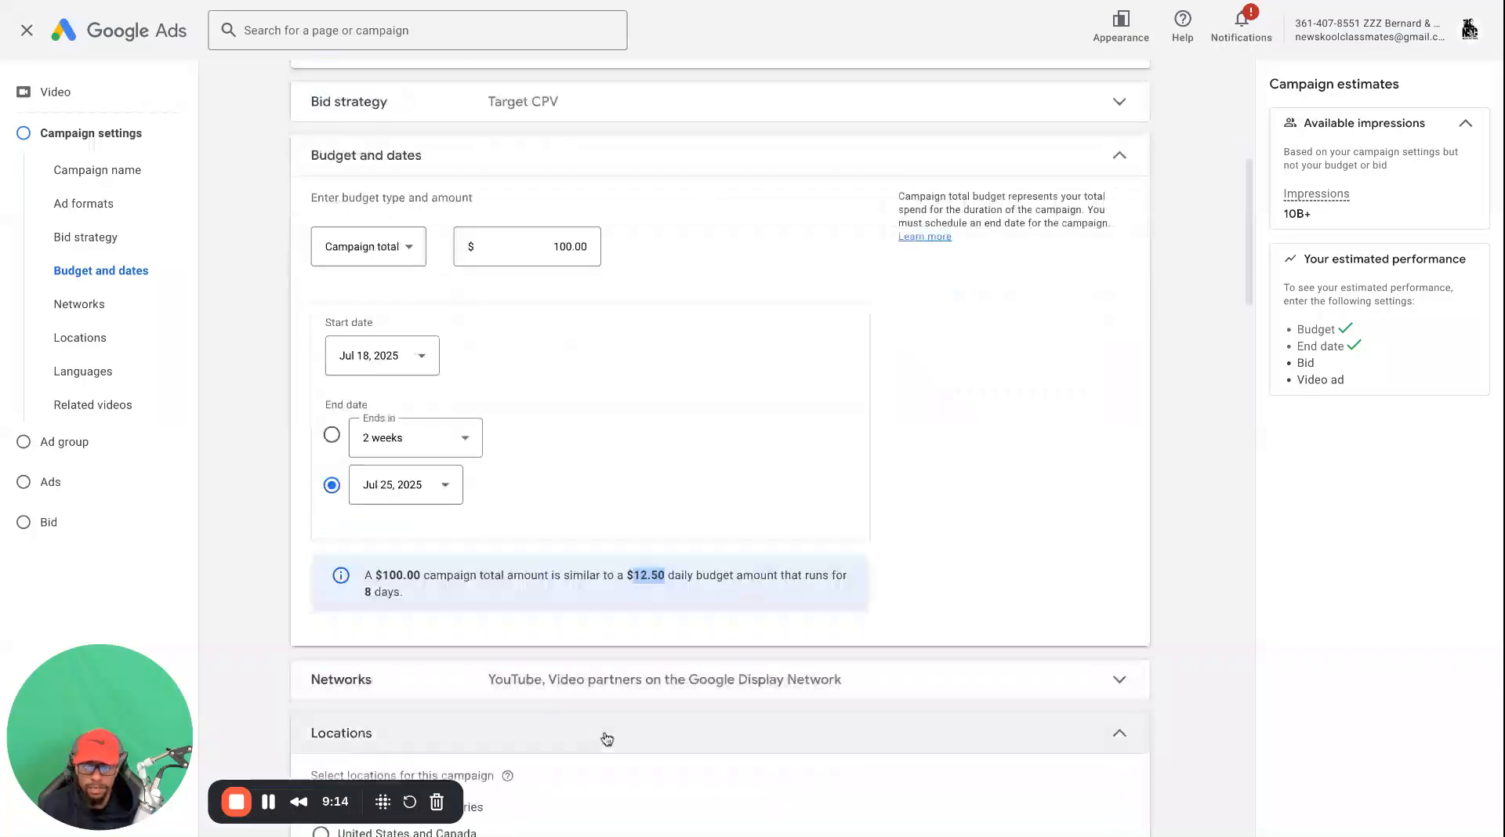
left_click(566, 244)
double_click(566, 243)
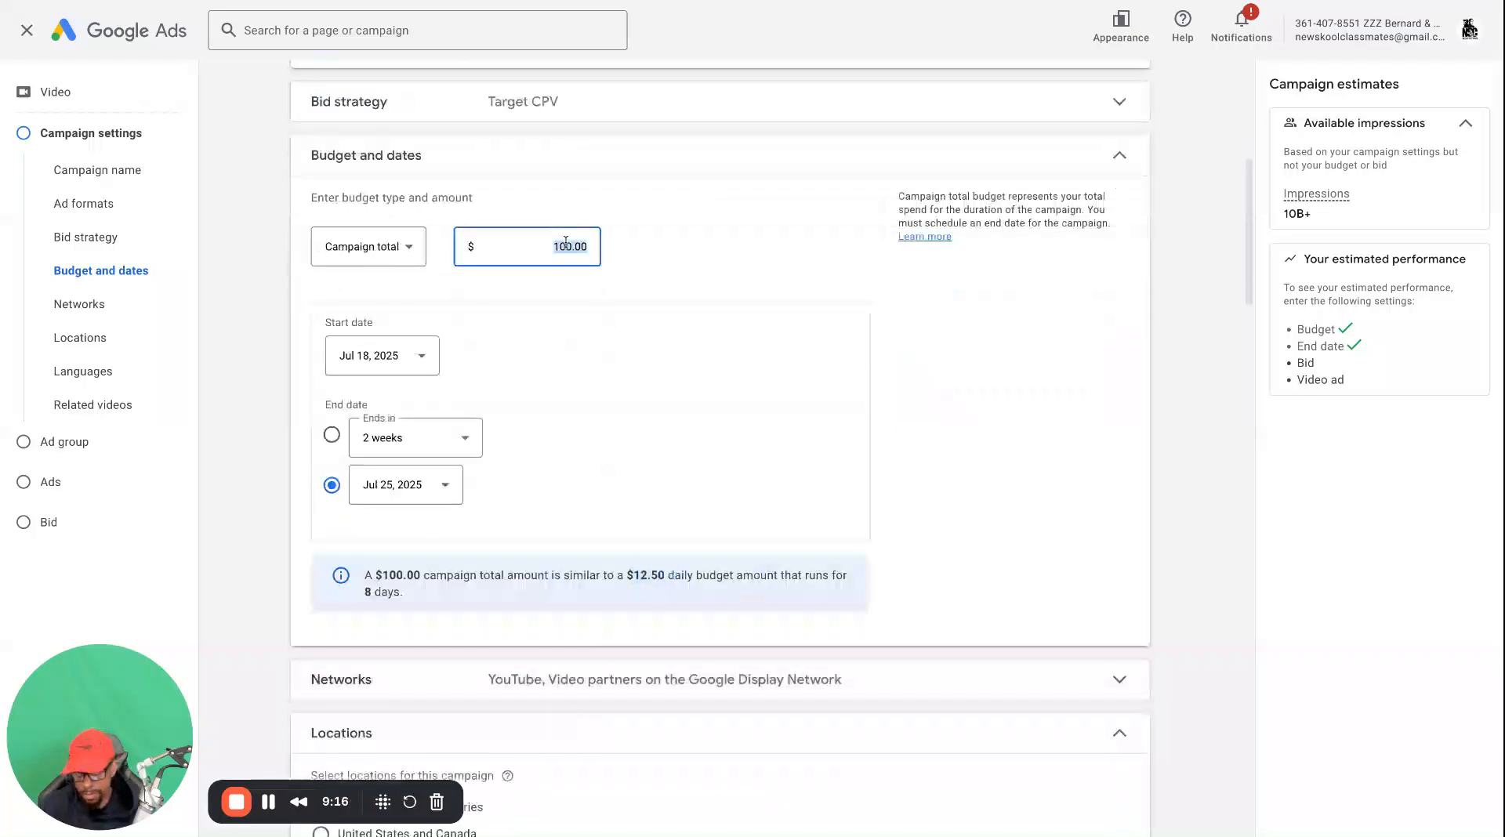
type("1")
left_click(812, 345)
Expand the Networks settings and exclude Video partners on the Google Display Network from the campaign
scroll(765, 641, "down", 2)
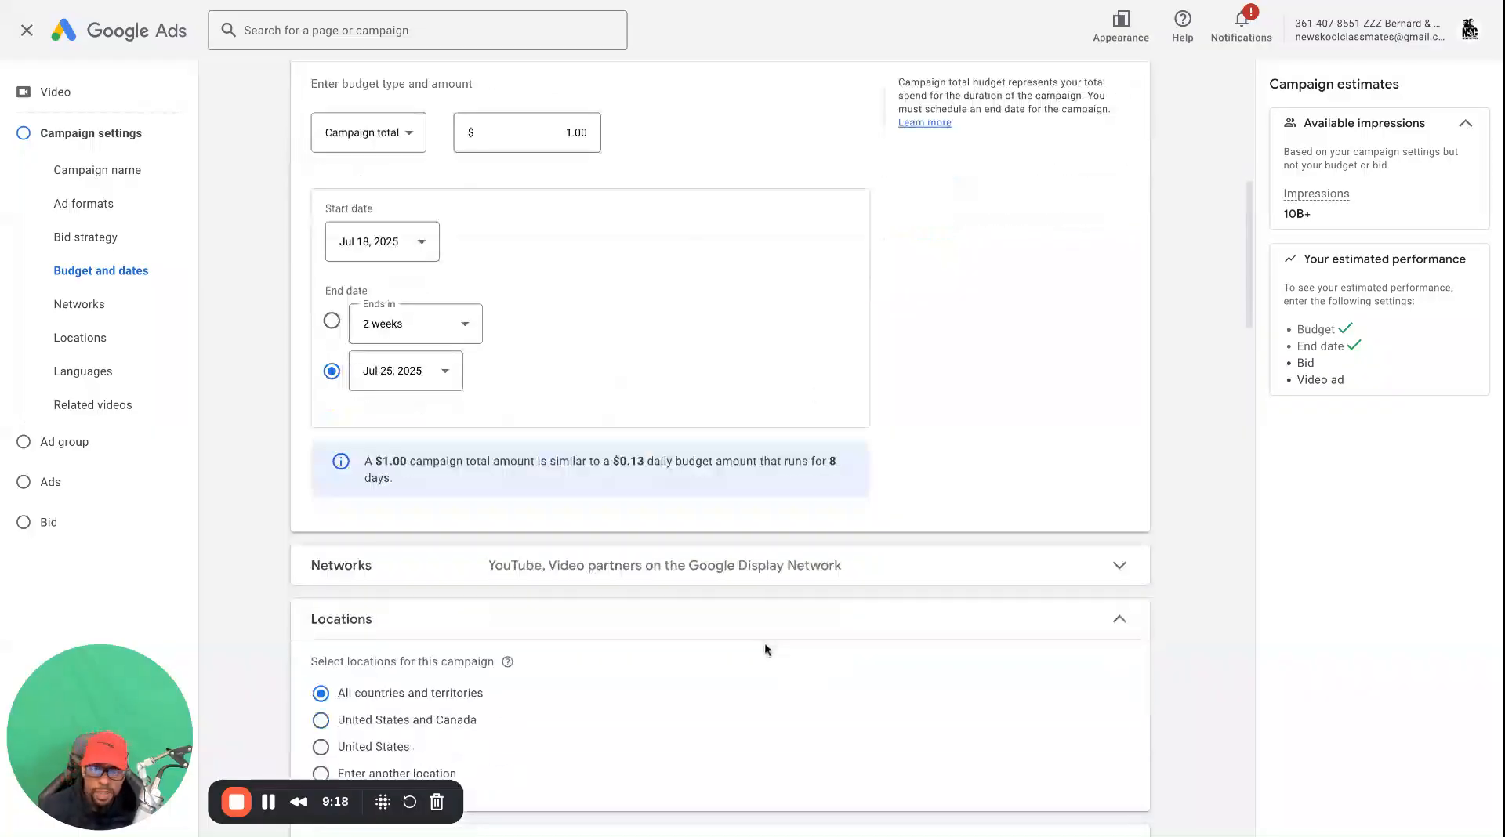
left_click(599, 463)
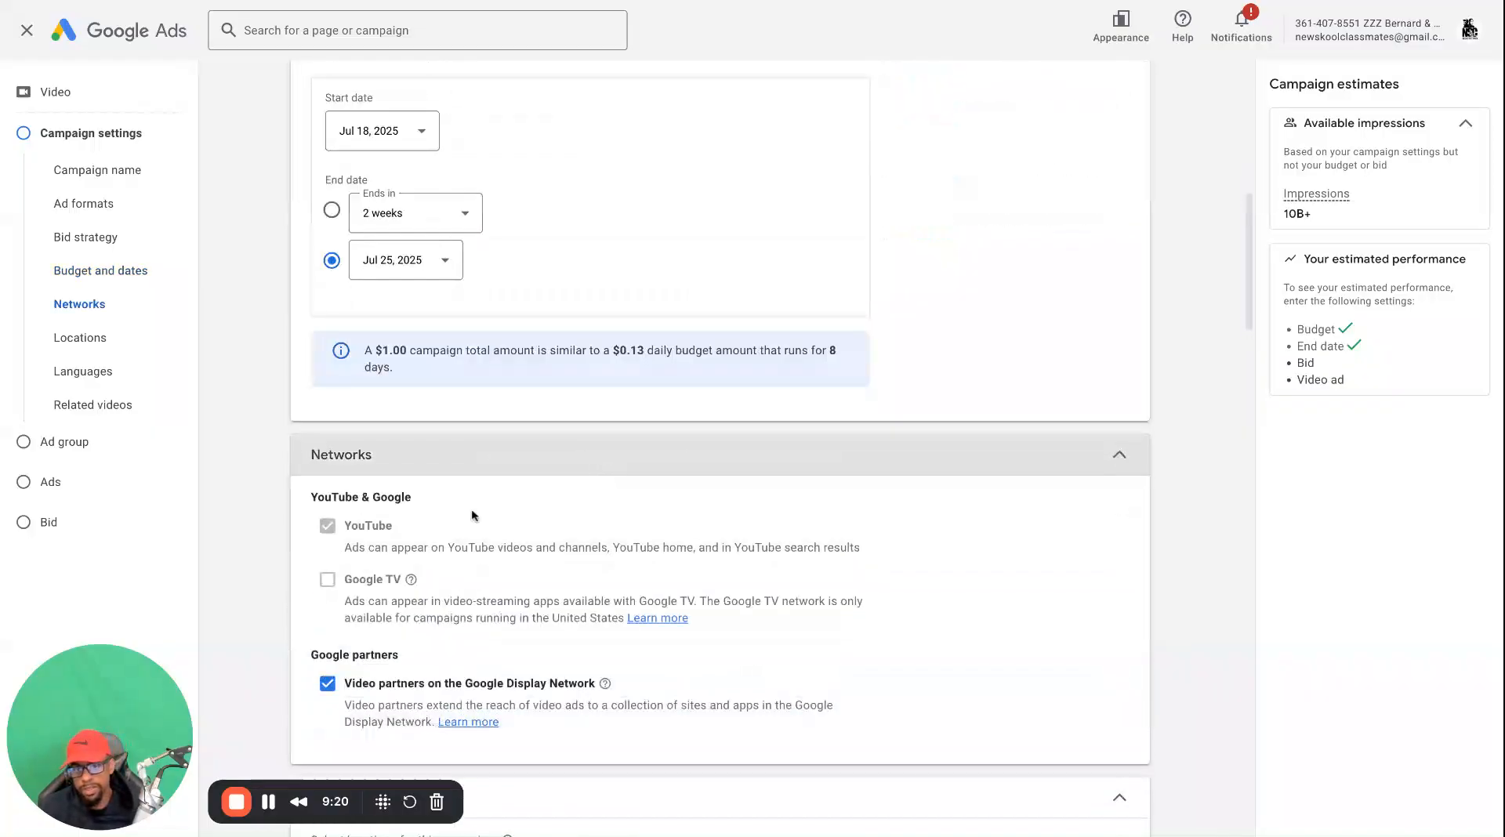
left_click(327, 684)
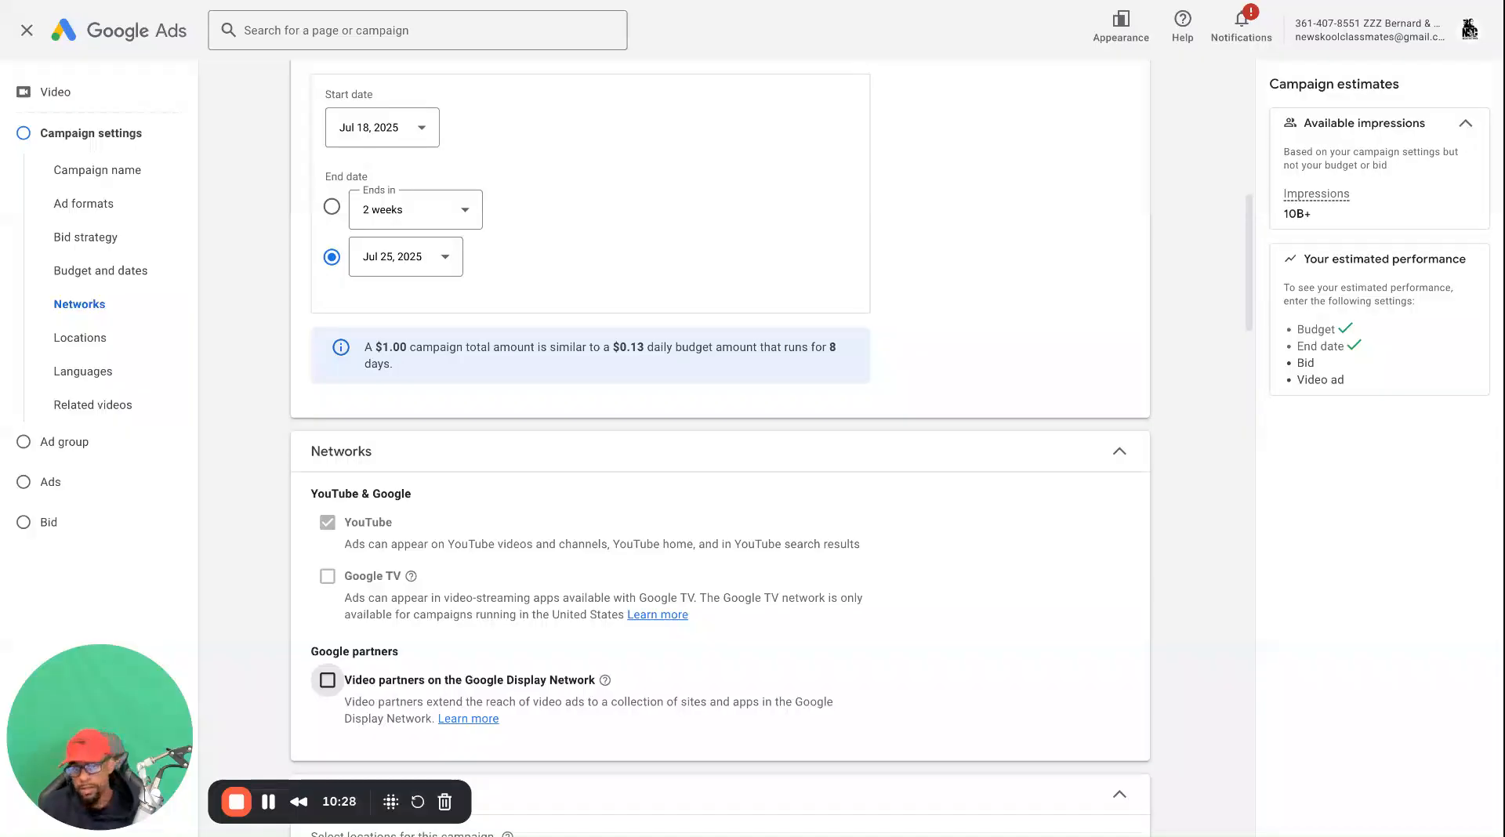
left_click(326, 680)
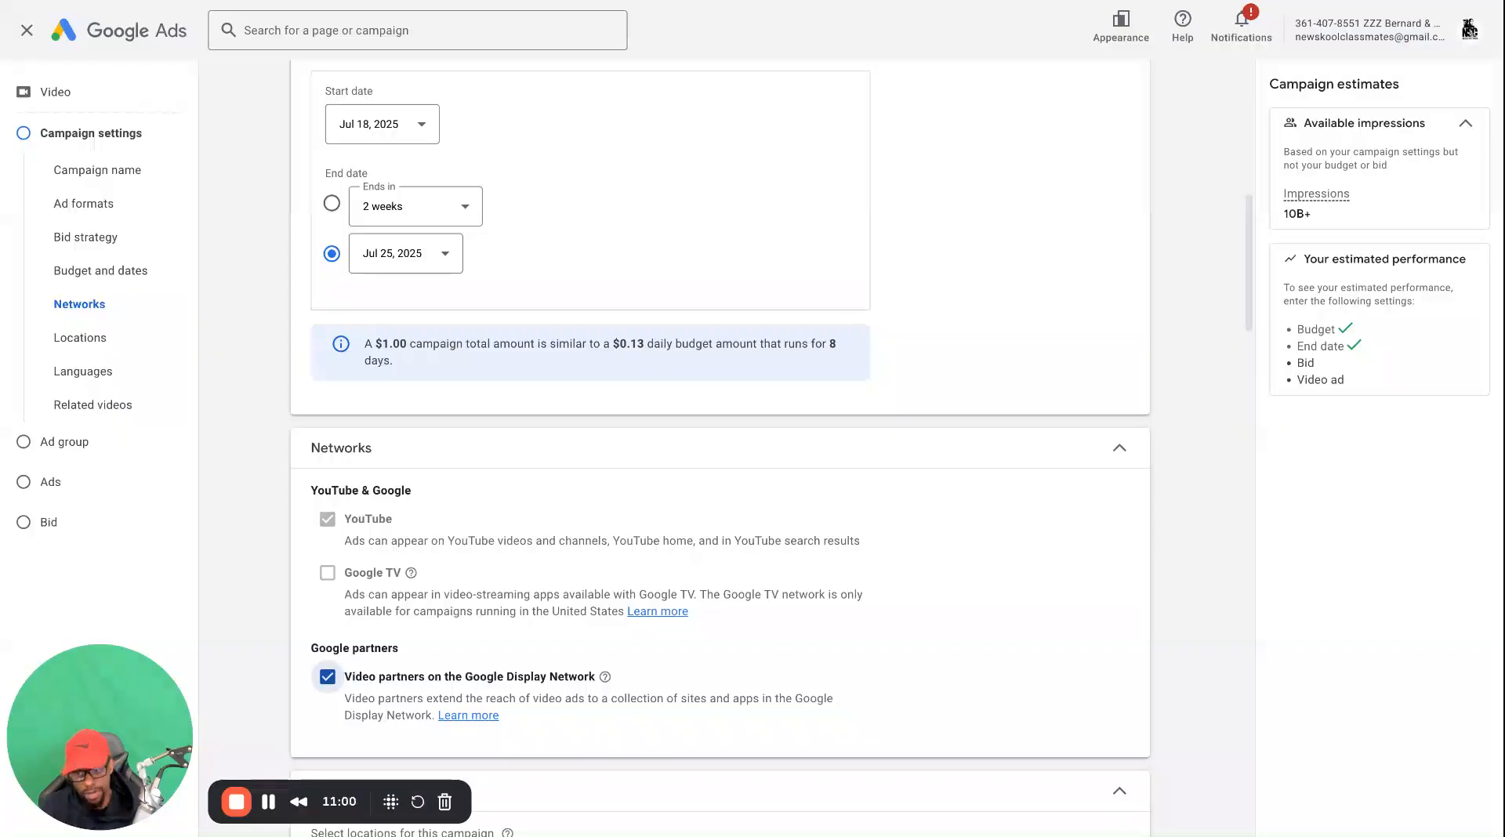
left_click(326, 676)
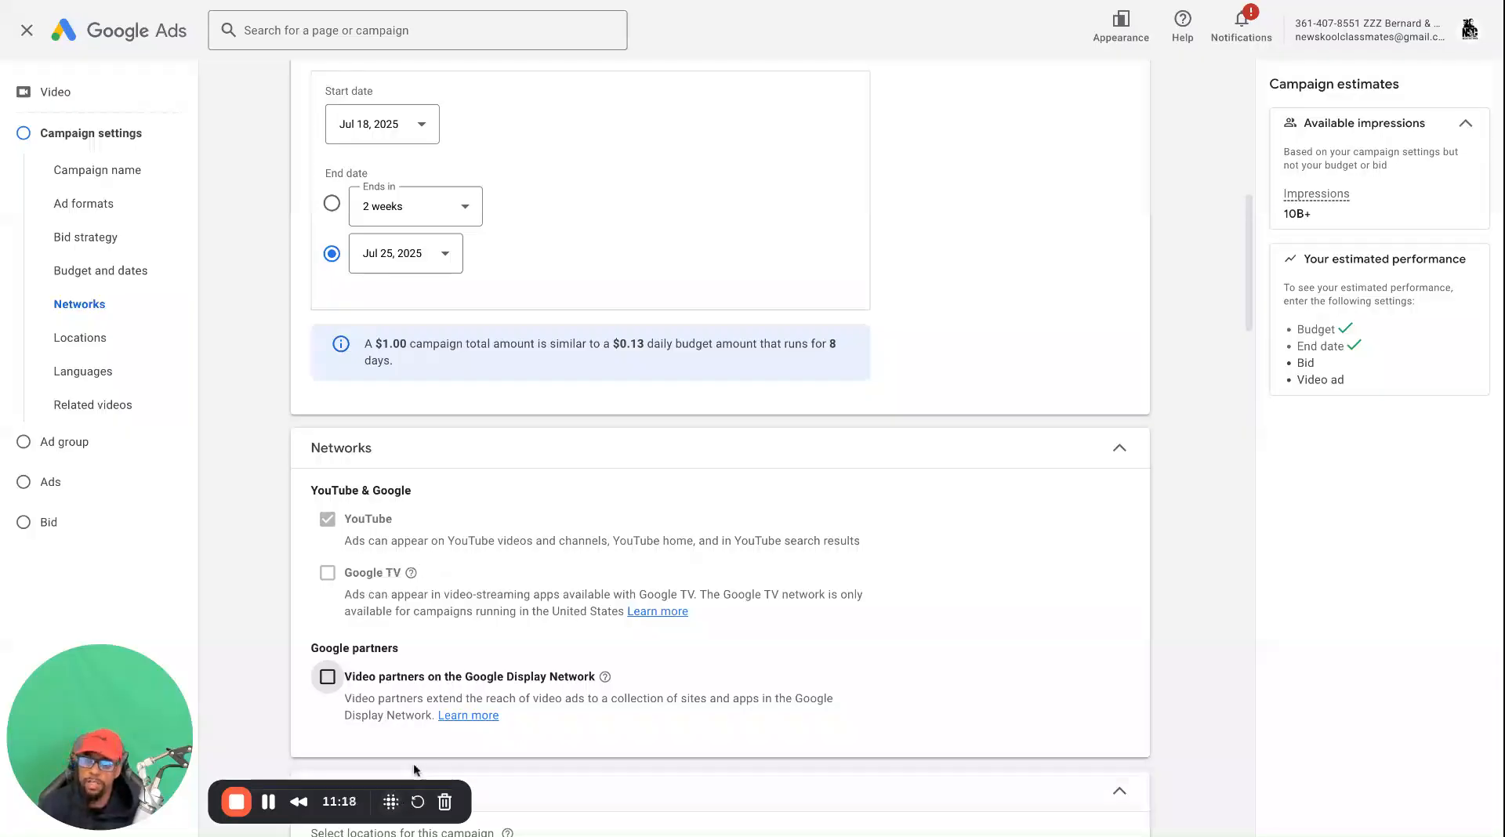
Switch the campaign's location targeting to Enter another location and back to All countries and territories
scroll(496, 751, "down", 3)
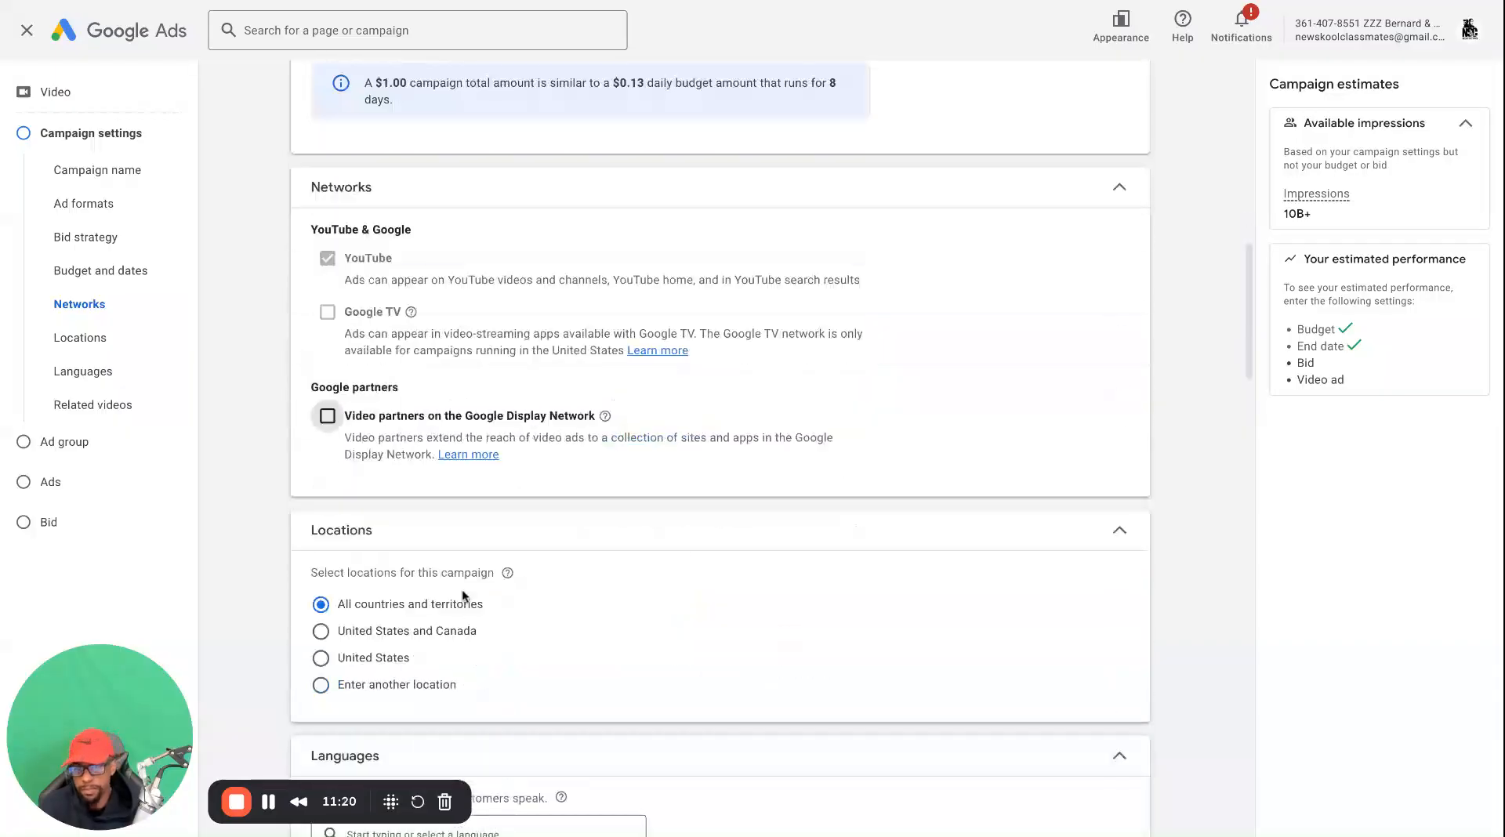
scroll(437, 625, "down", 2)
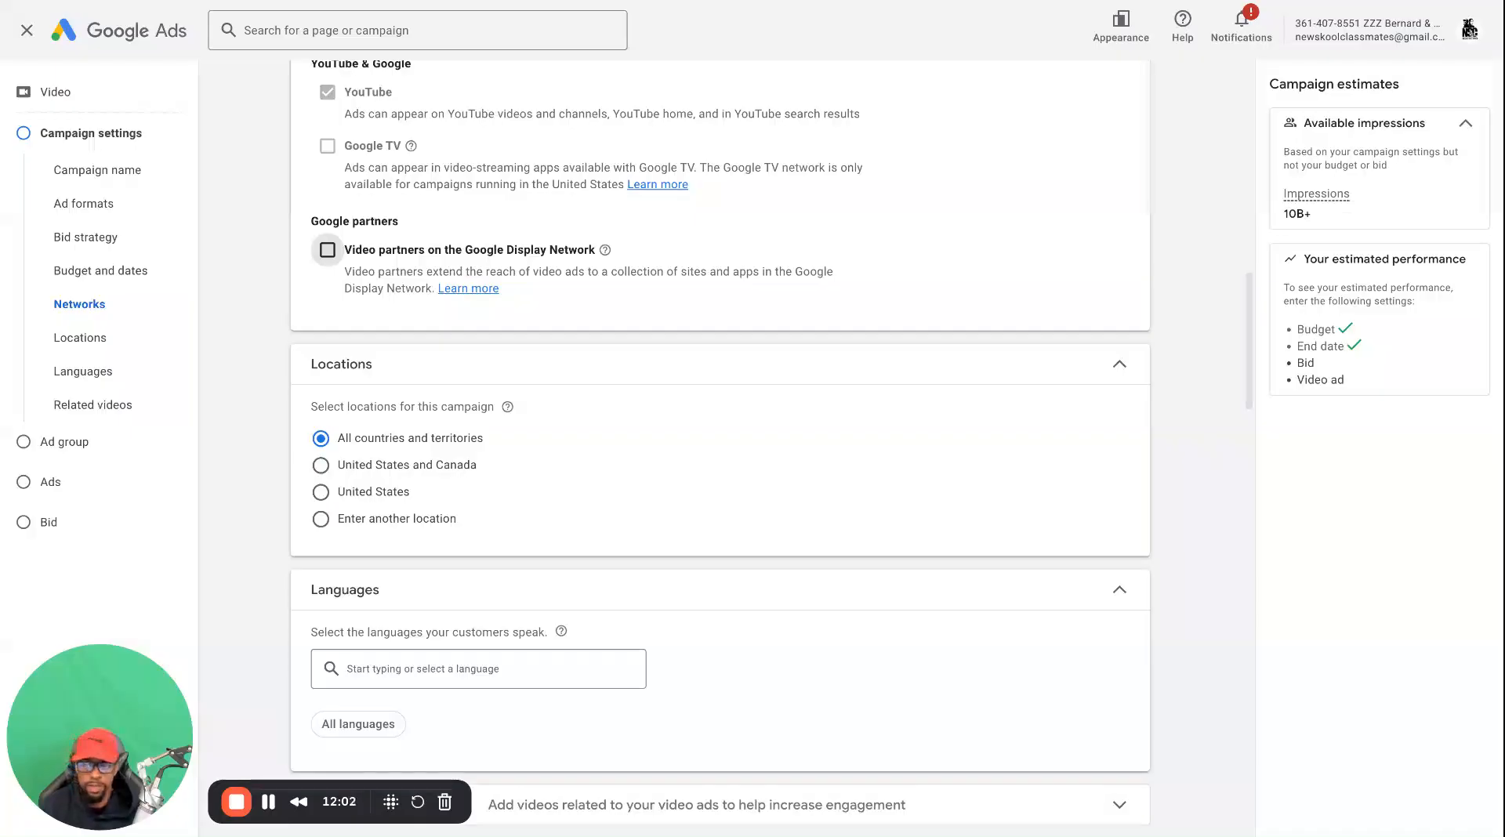
left_click(322, 521)
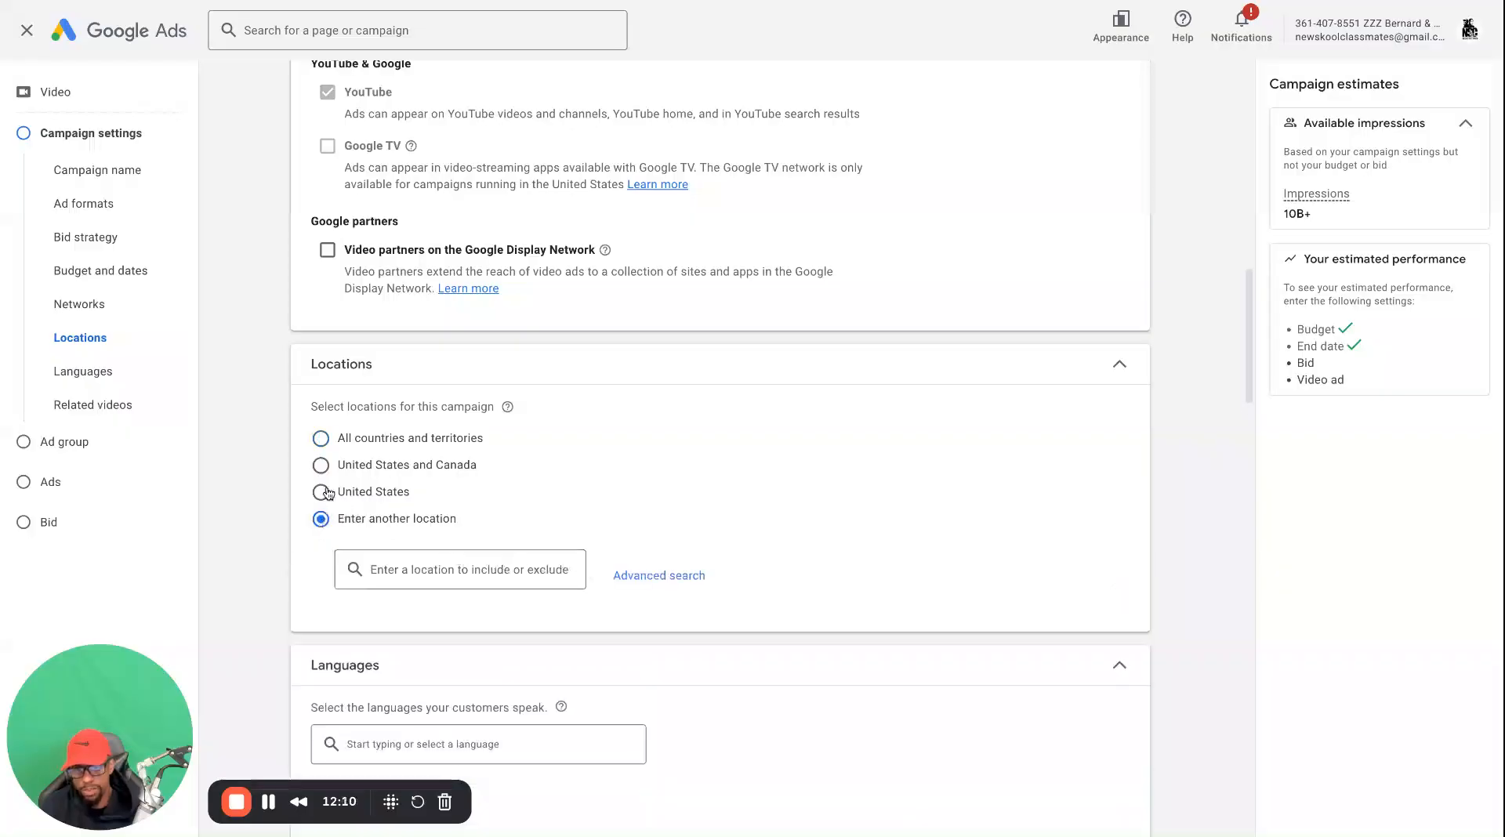
left_click(320, 438)
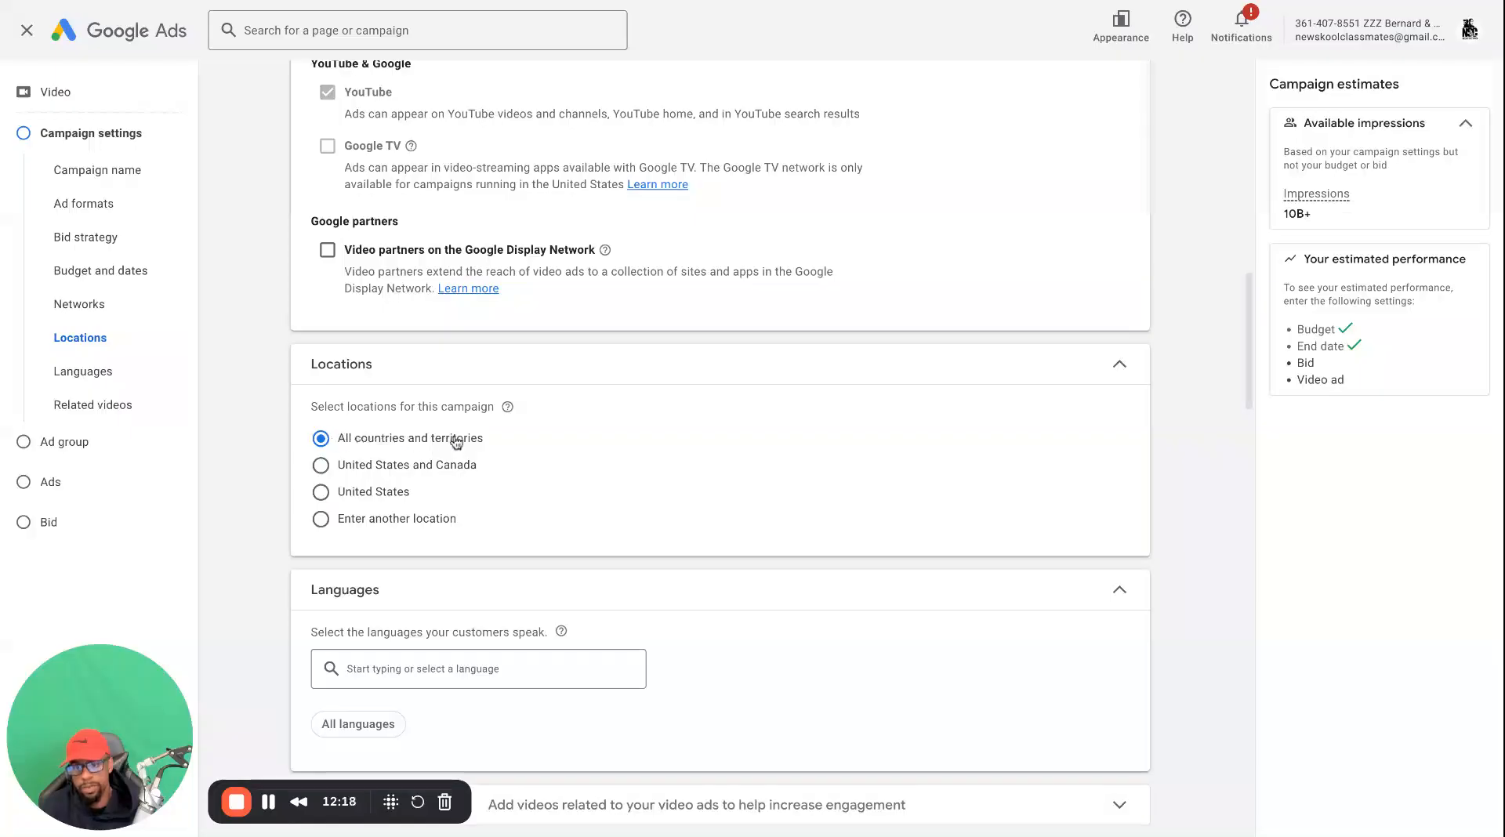
Switch Video partners on the Google Display Network on and off again, and highlight the option's label
scroll(399, 478, "down", 1)
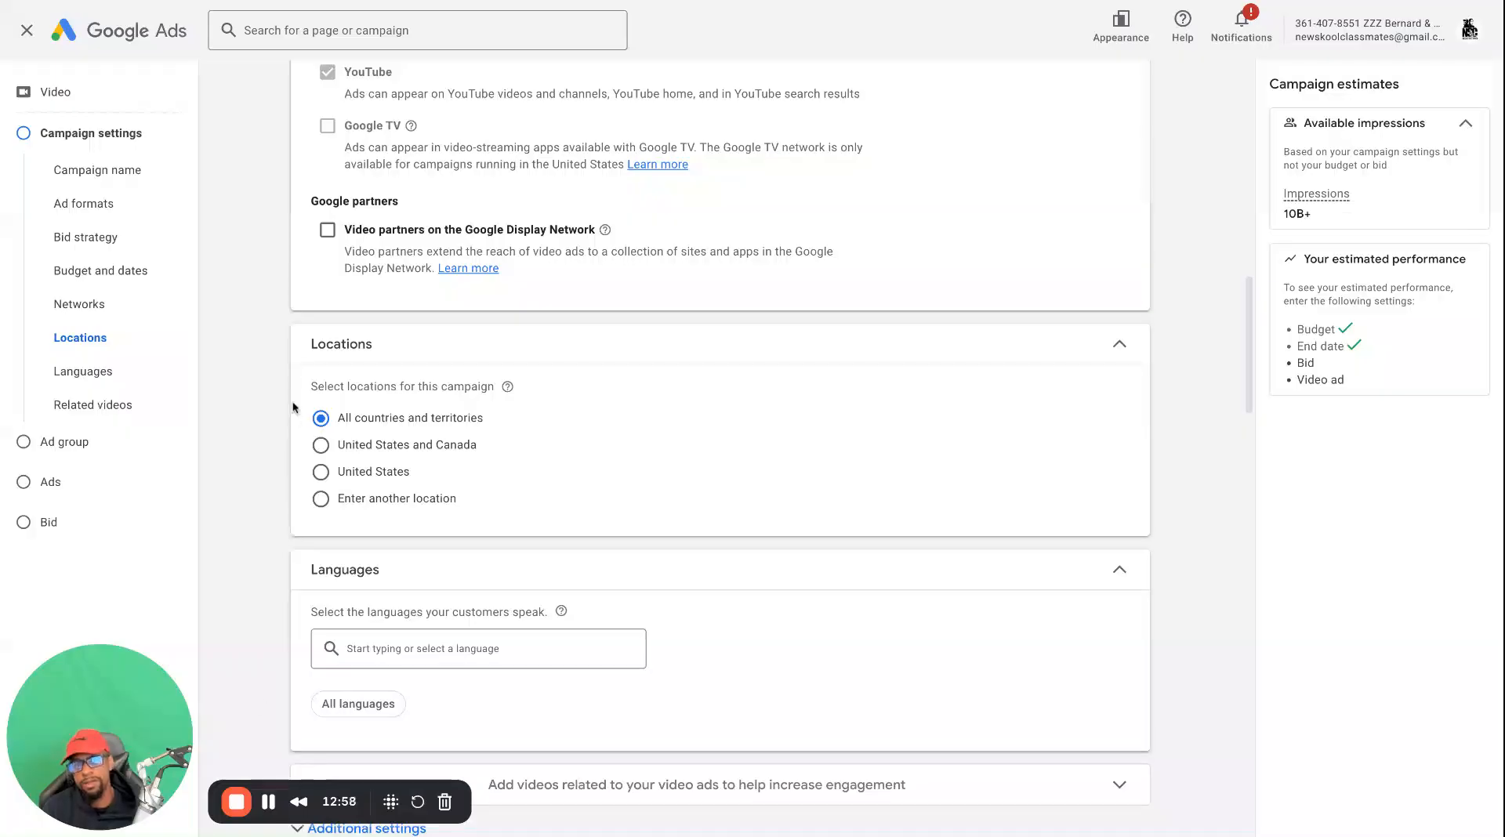
left_click(328, 230)
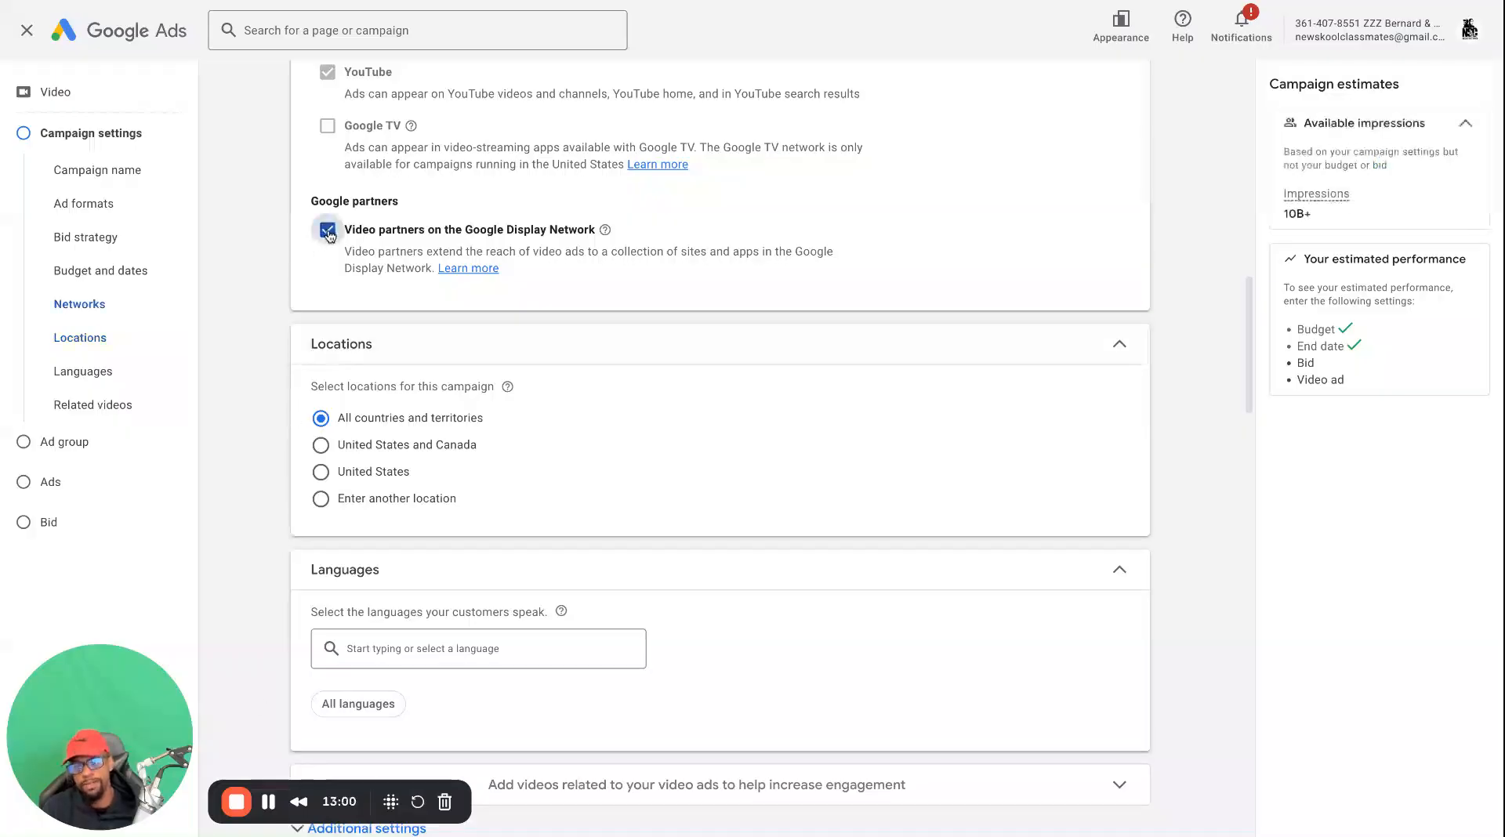
left_click(329, 237)
double_click(637, 228)
left_click_drag(637, 229, 344, 230)
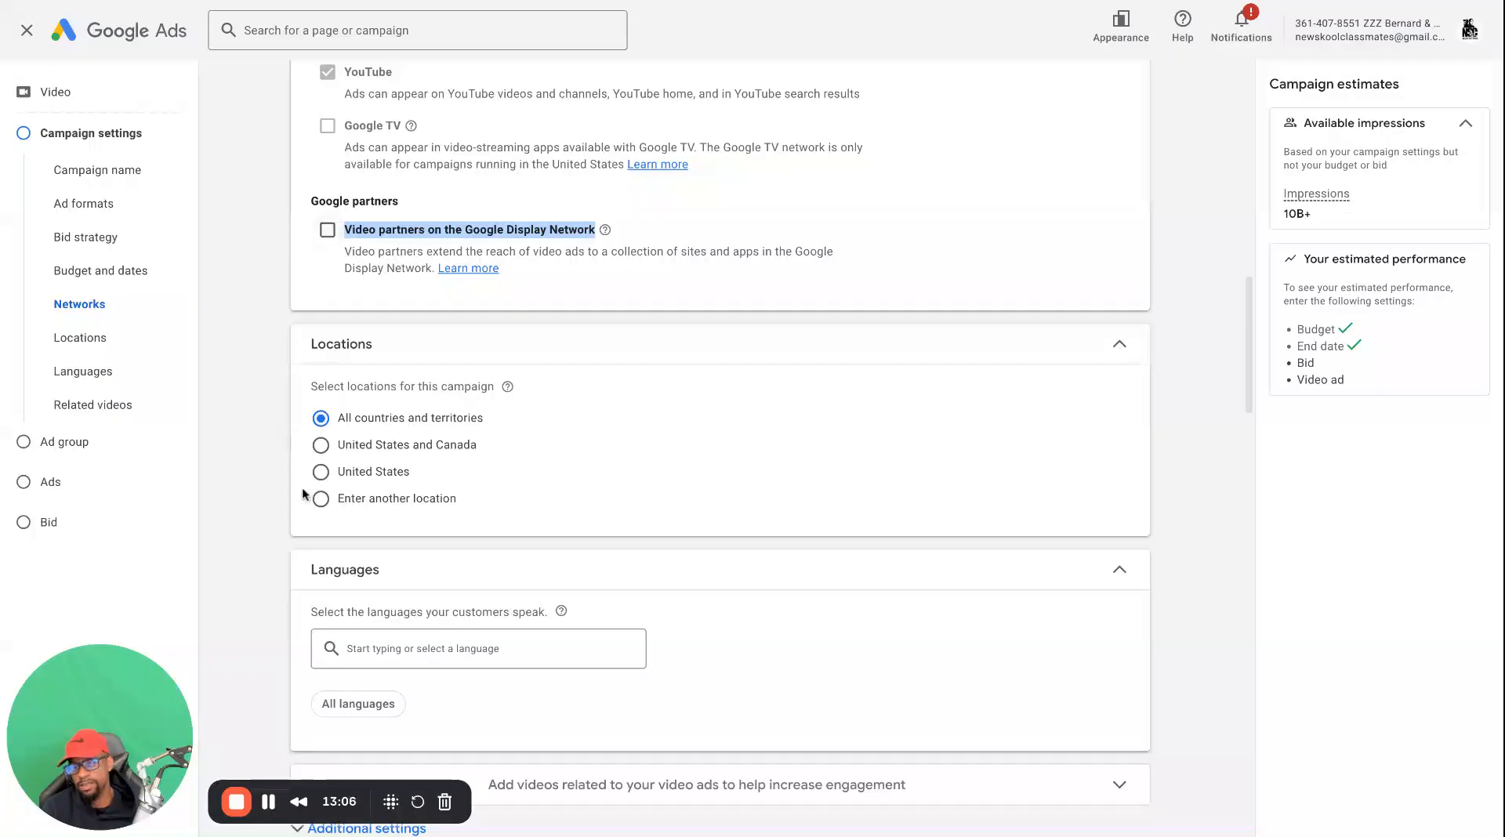
Start adding related videos to the campaign, search for "trippy" and pick "Trippy (feat. J. Cole)" as the first one
scroll(306, 502, "down", 2)
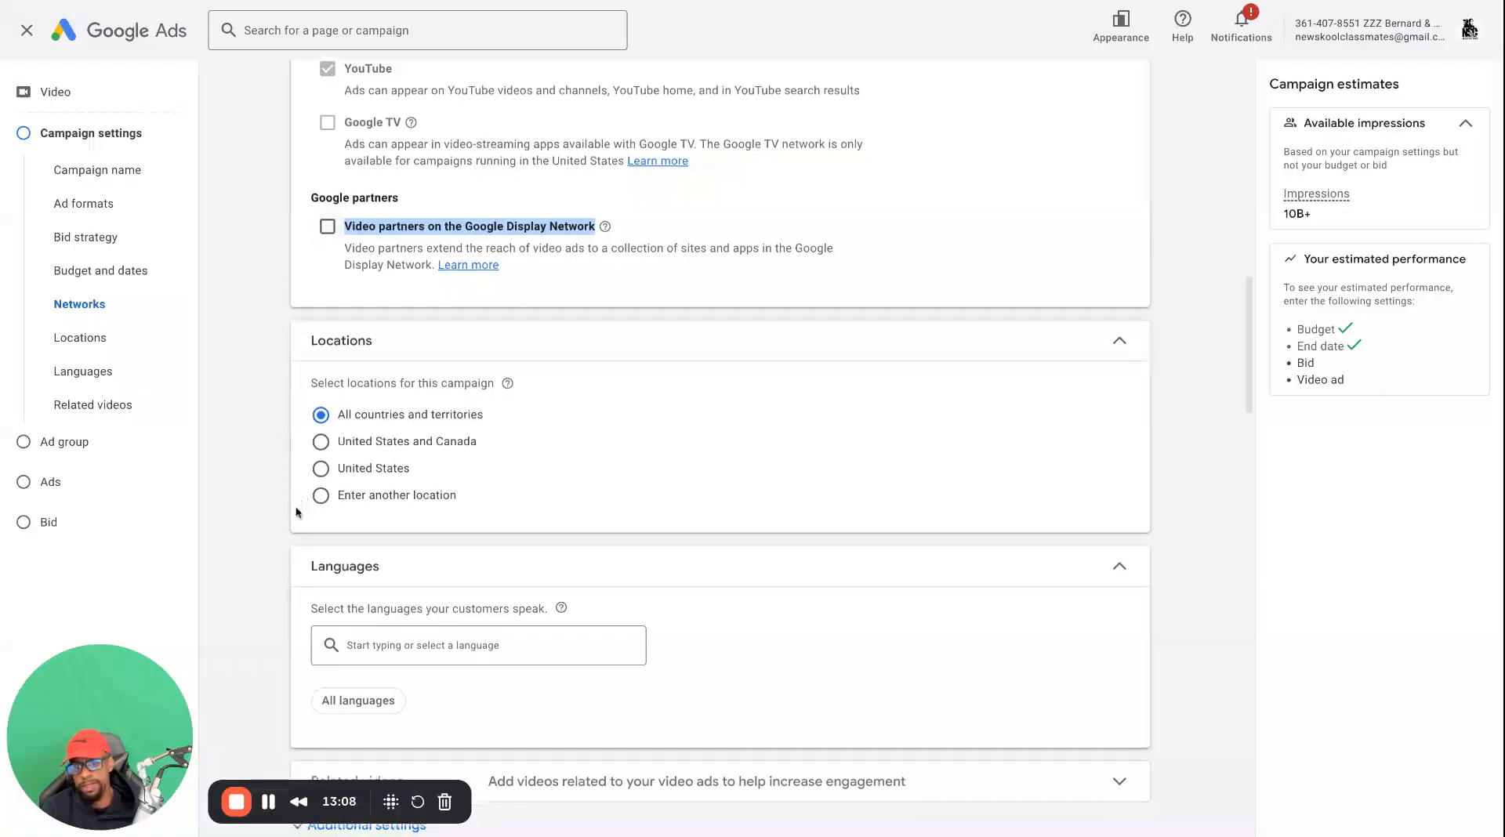
scroll(275, 536, "down", 2)
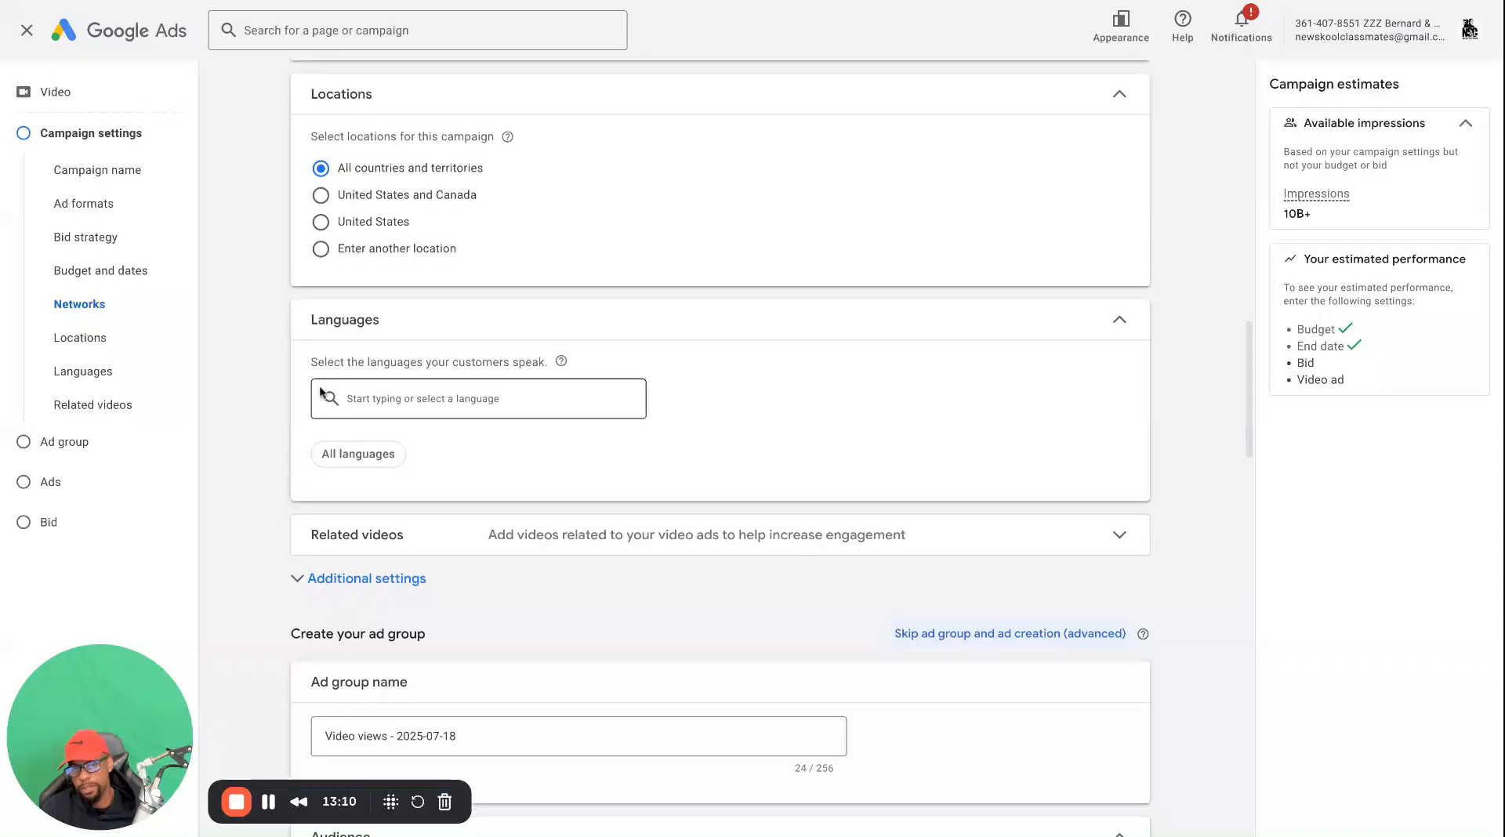
scroll(331, 383, "down", 1)
scroll(357, 372, "down", 1)
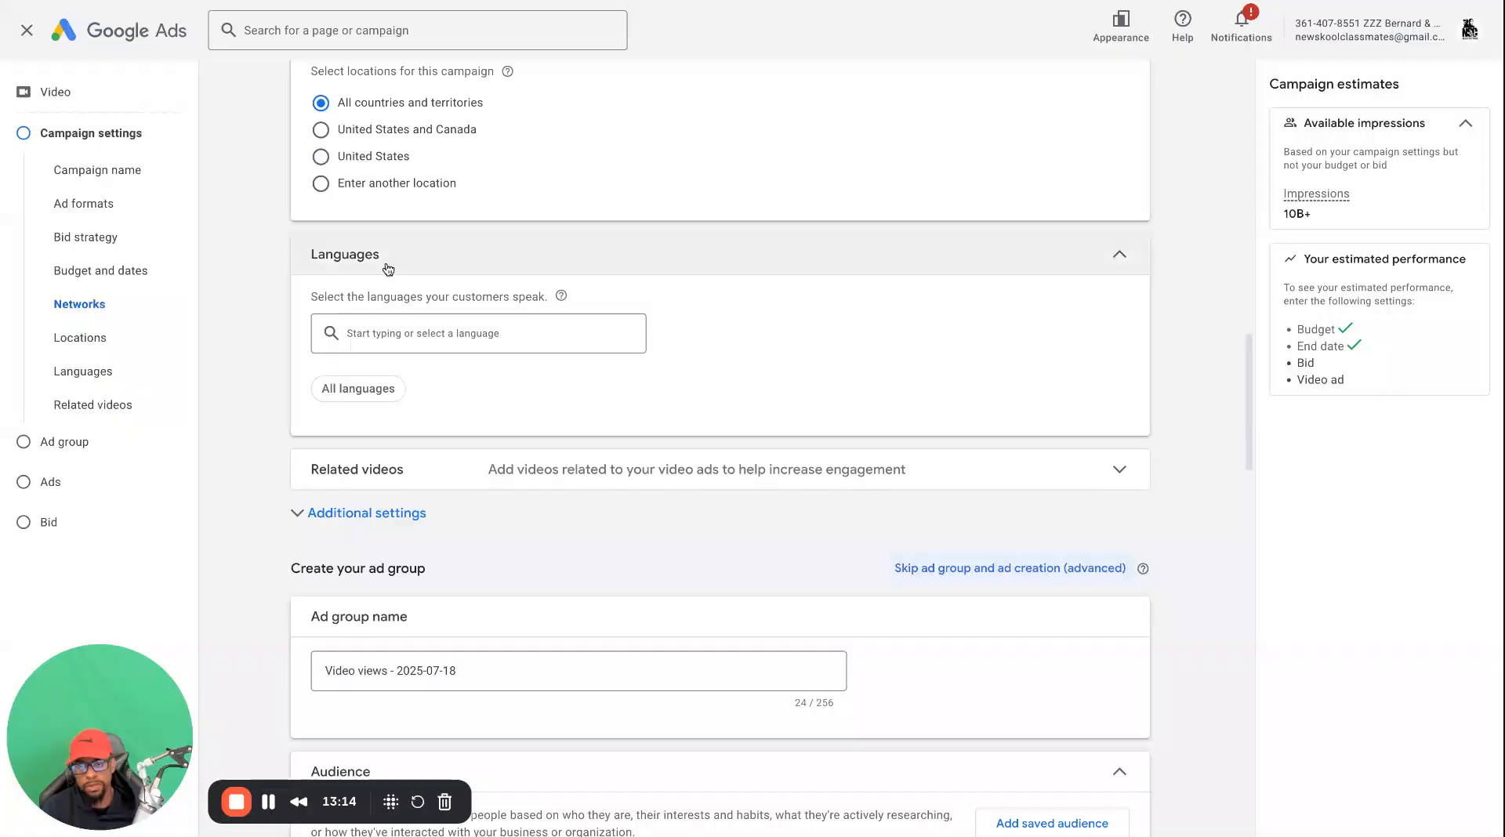
scroll(337, 369, "down", 1)
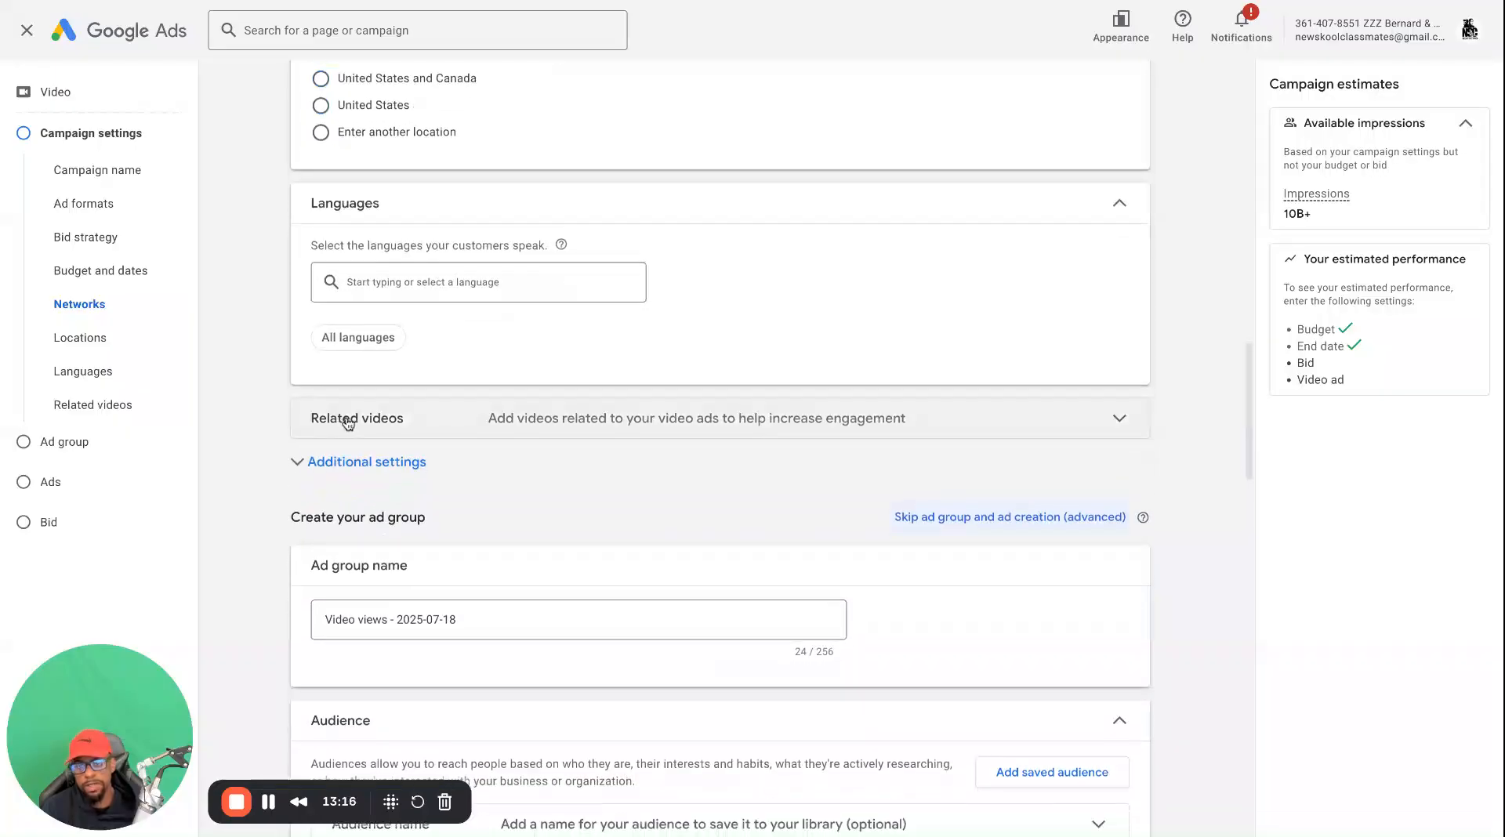
left_click(348, 420)
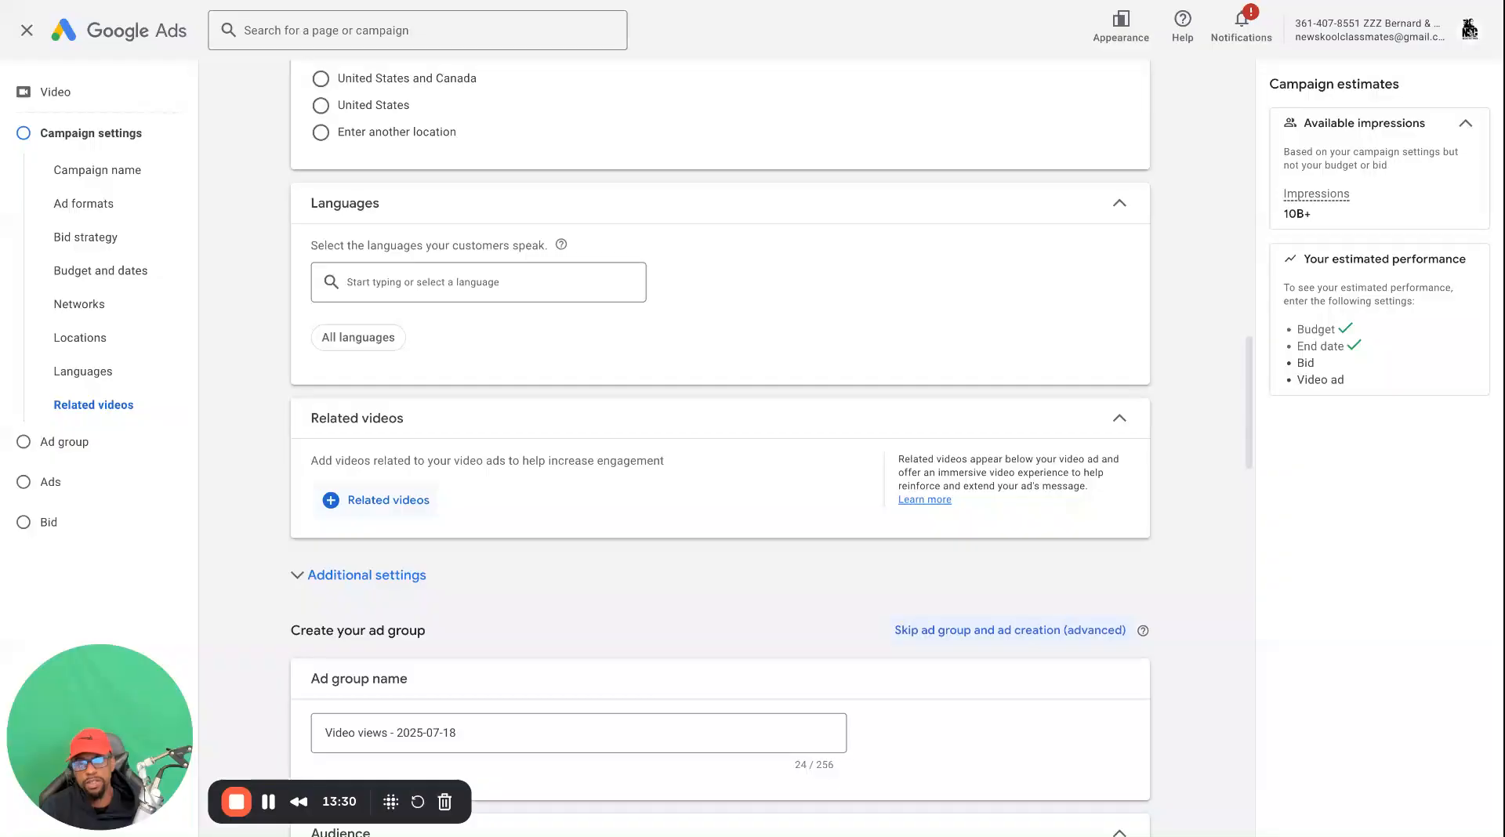
left_click(371, 501)
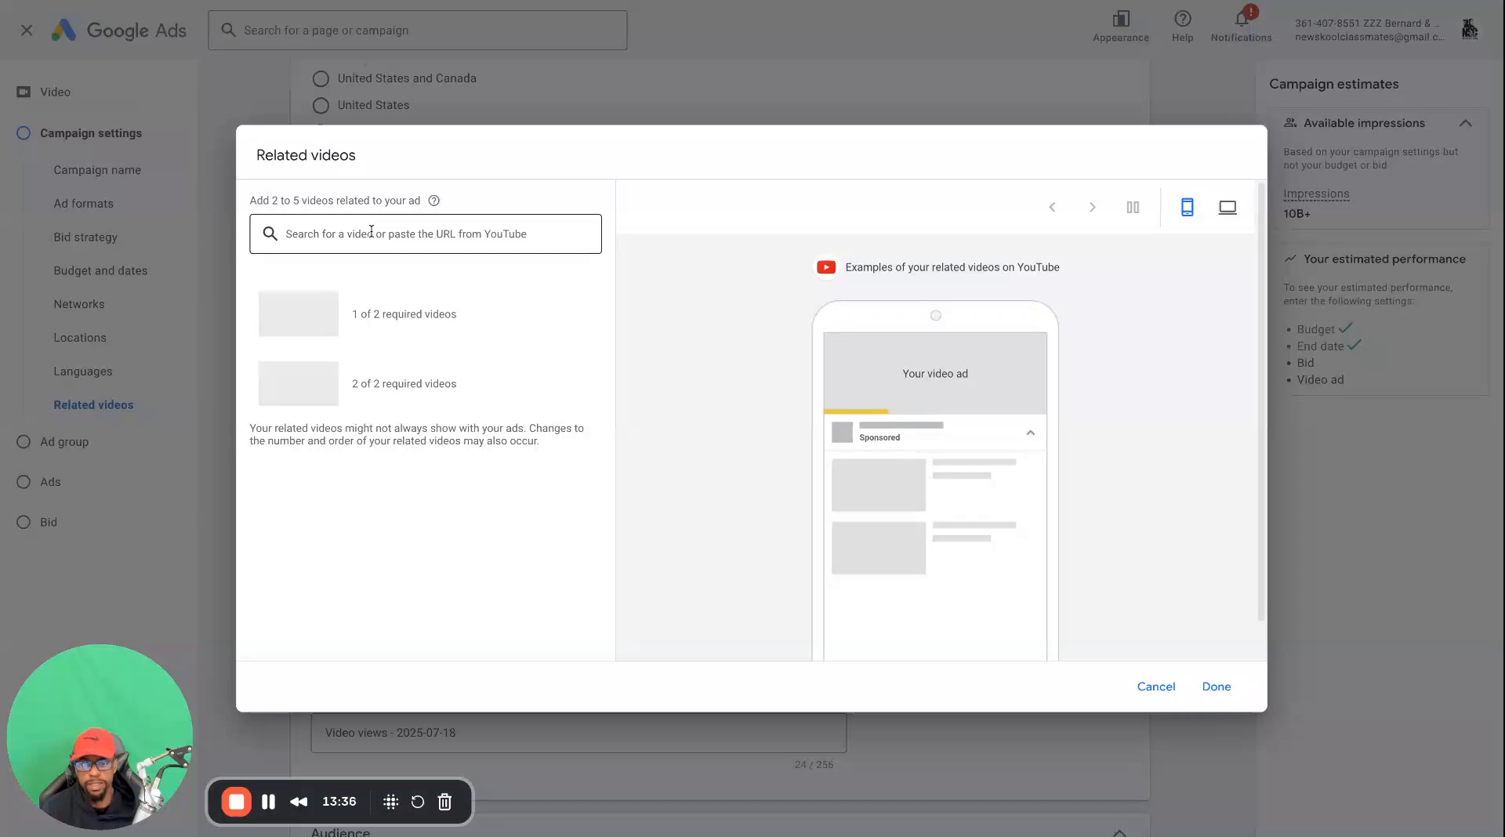
left_click(425, 234)
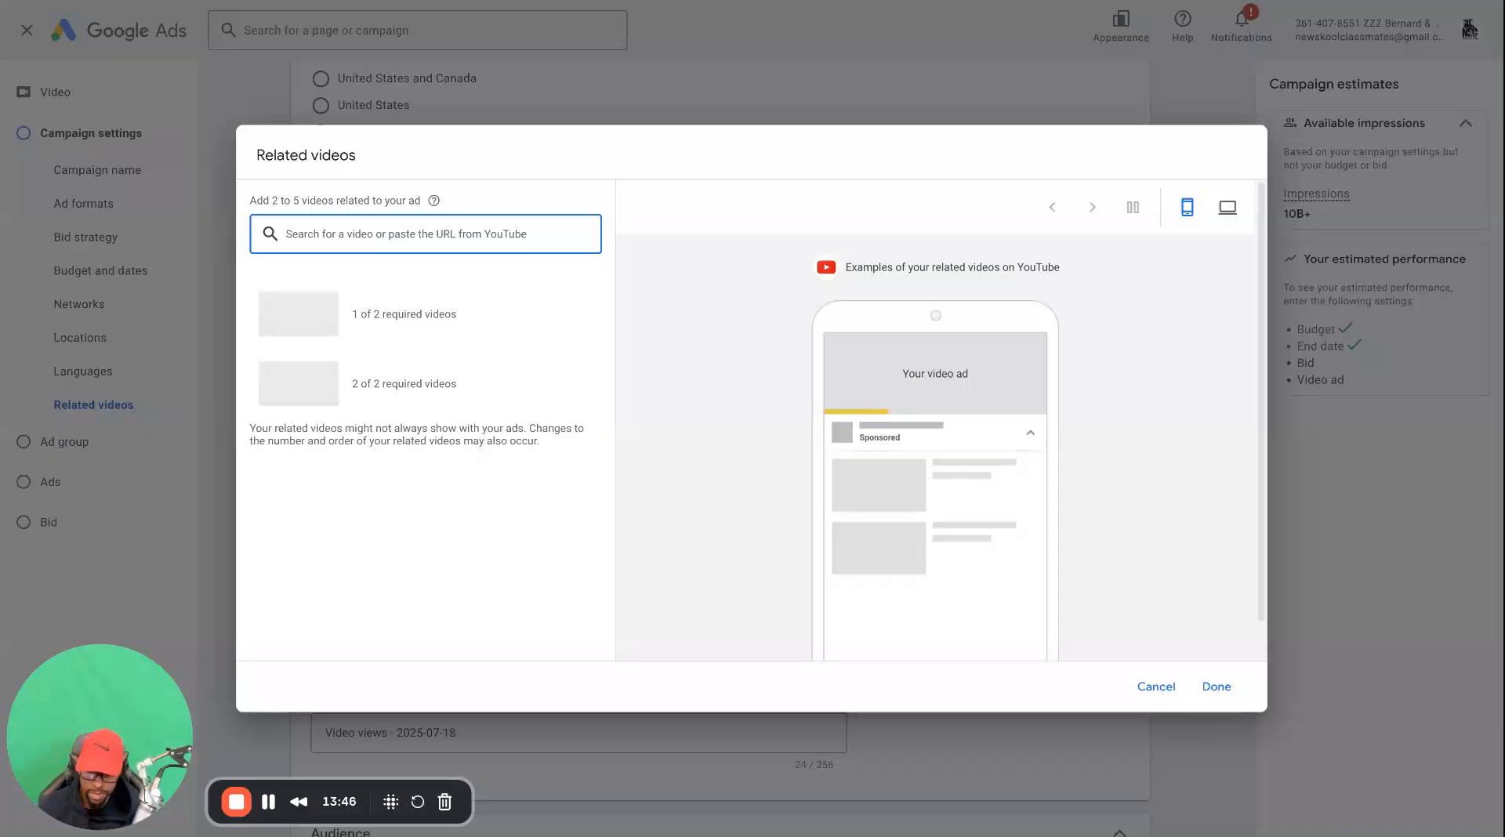
type("trippy")
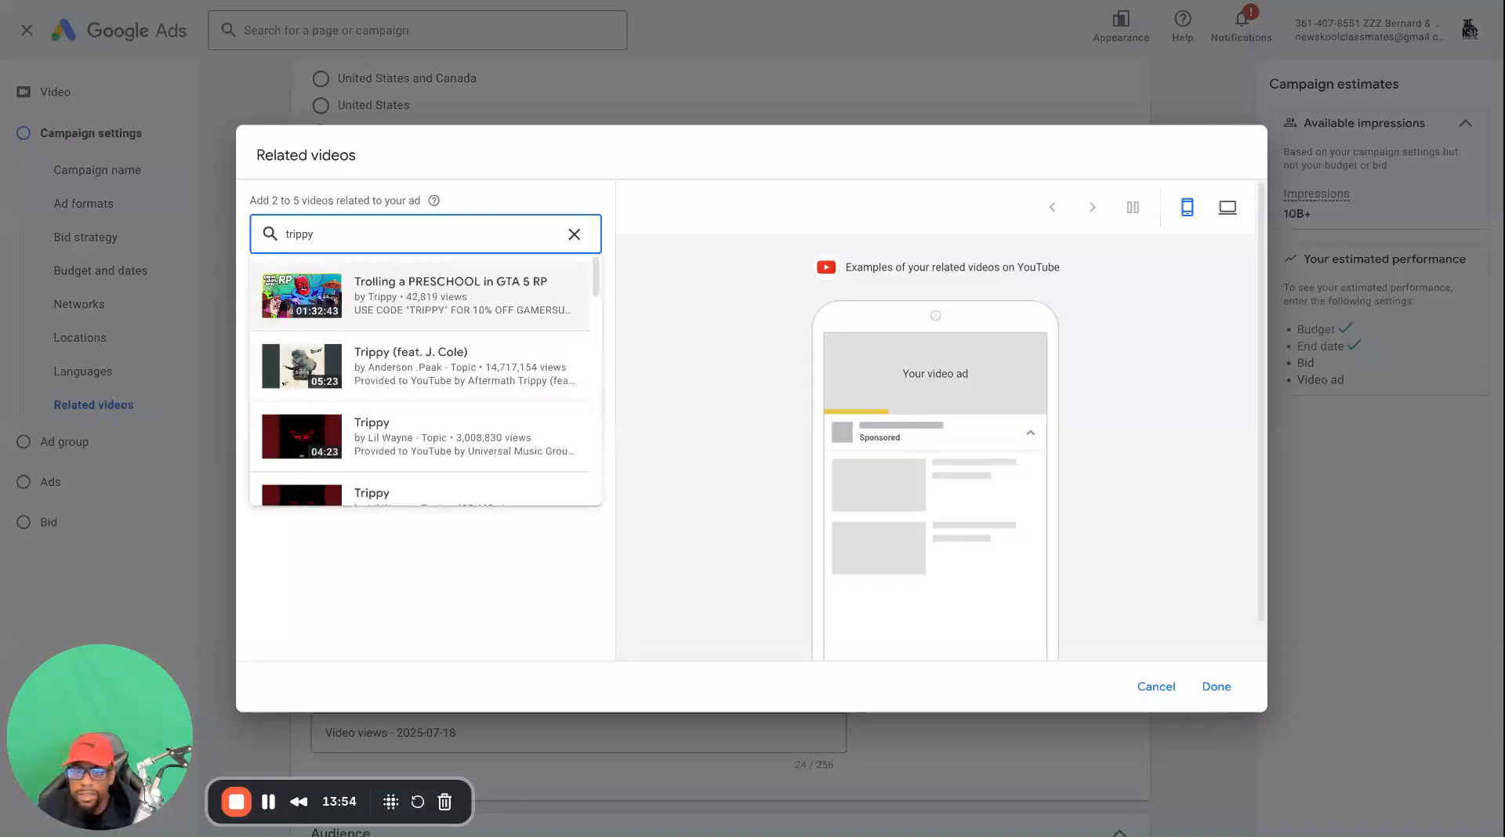
left_click(398, 370)
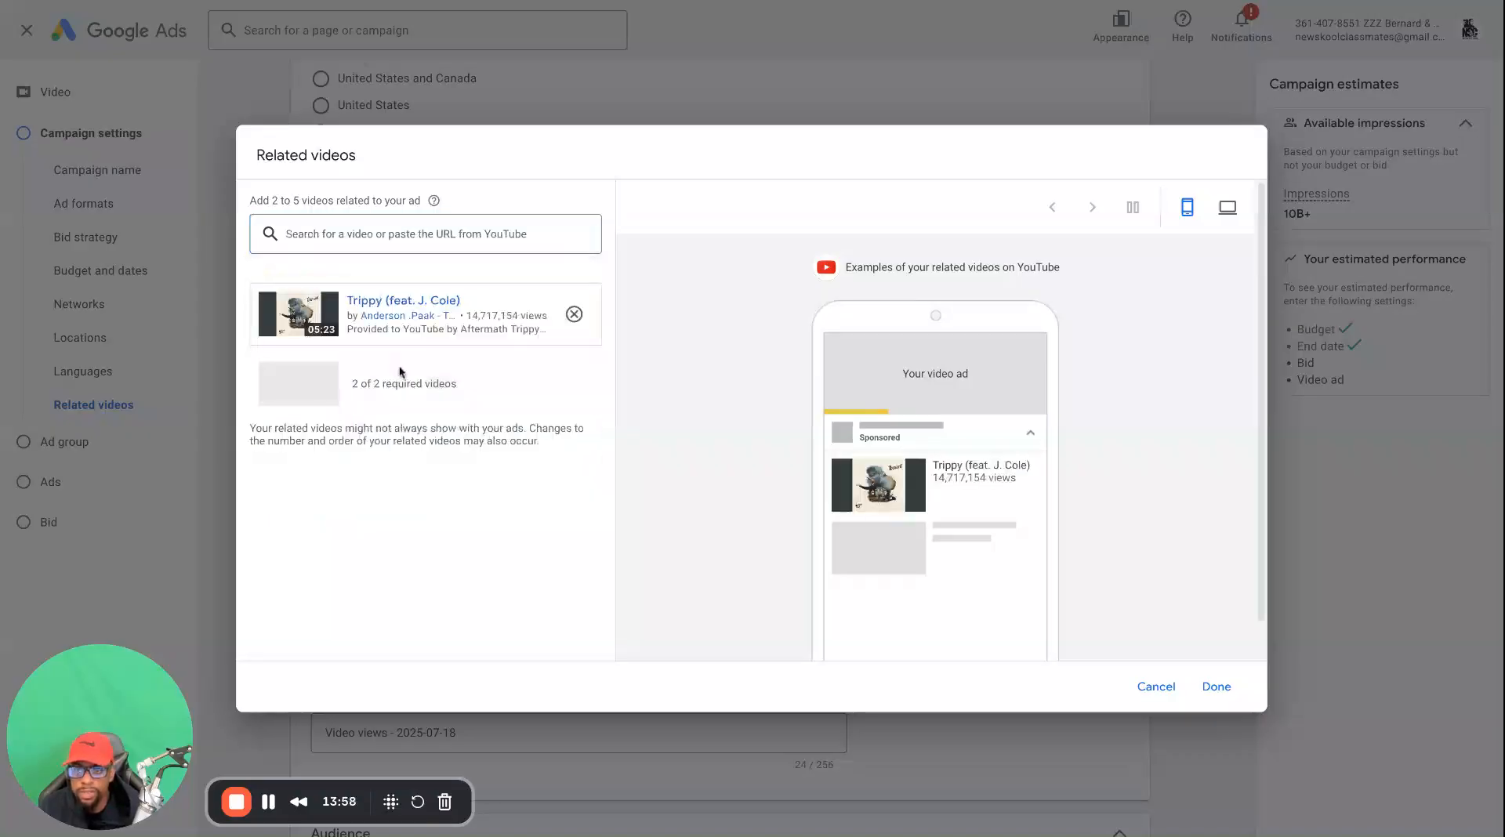
Search for "trippie", add "Trippie Redd – Woke Up / The Face" as the second related video and save the selection
left_click(383, 234)
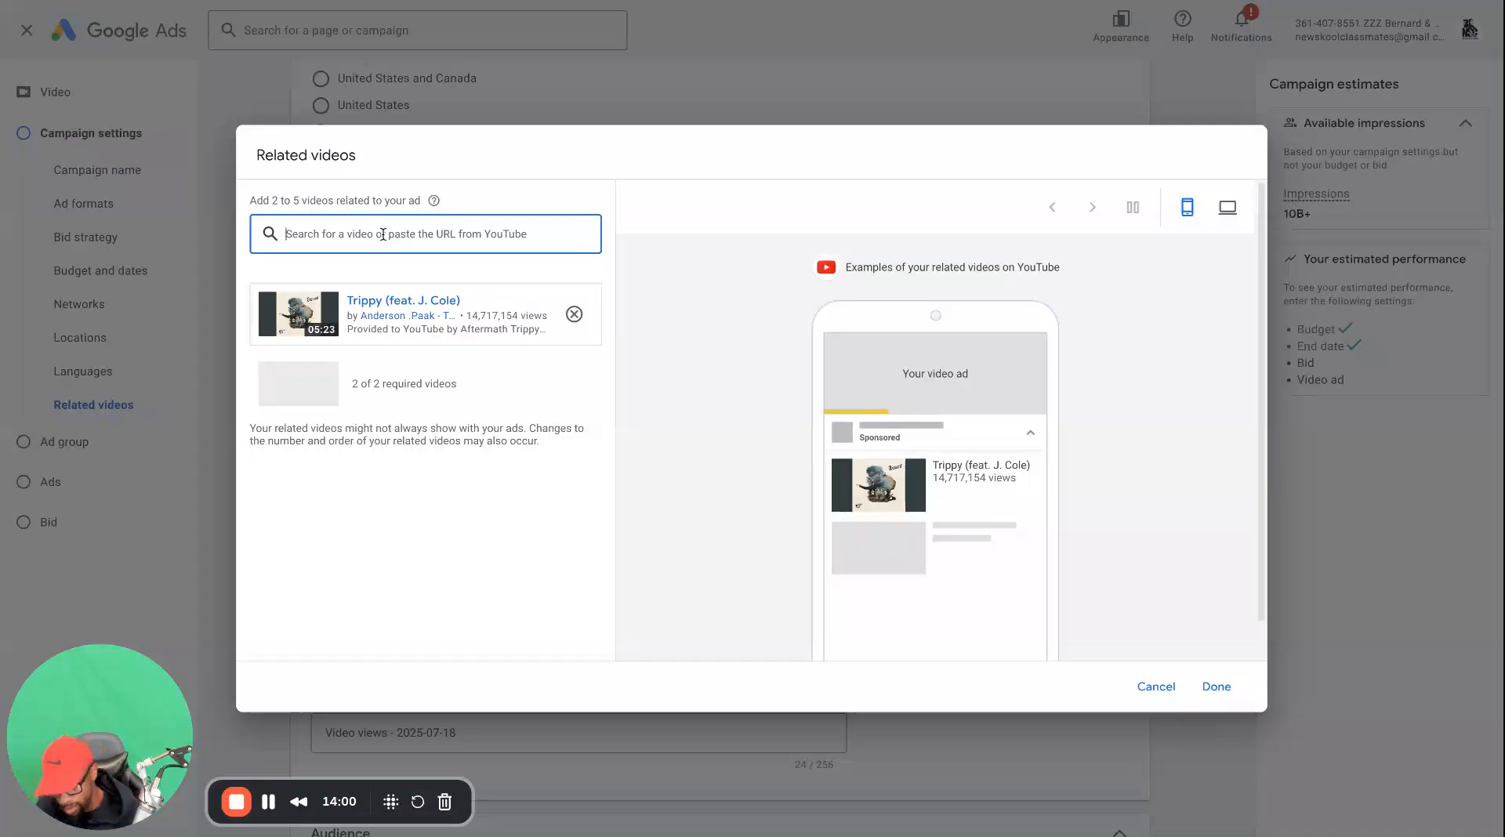
type("tripp")
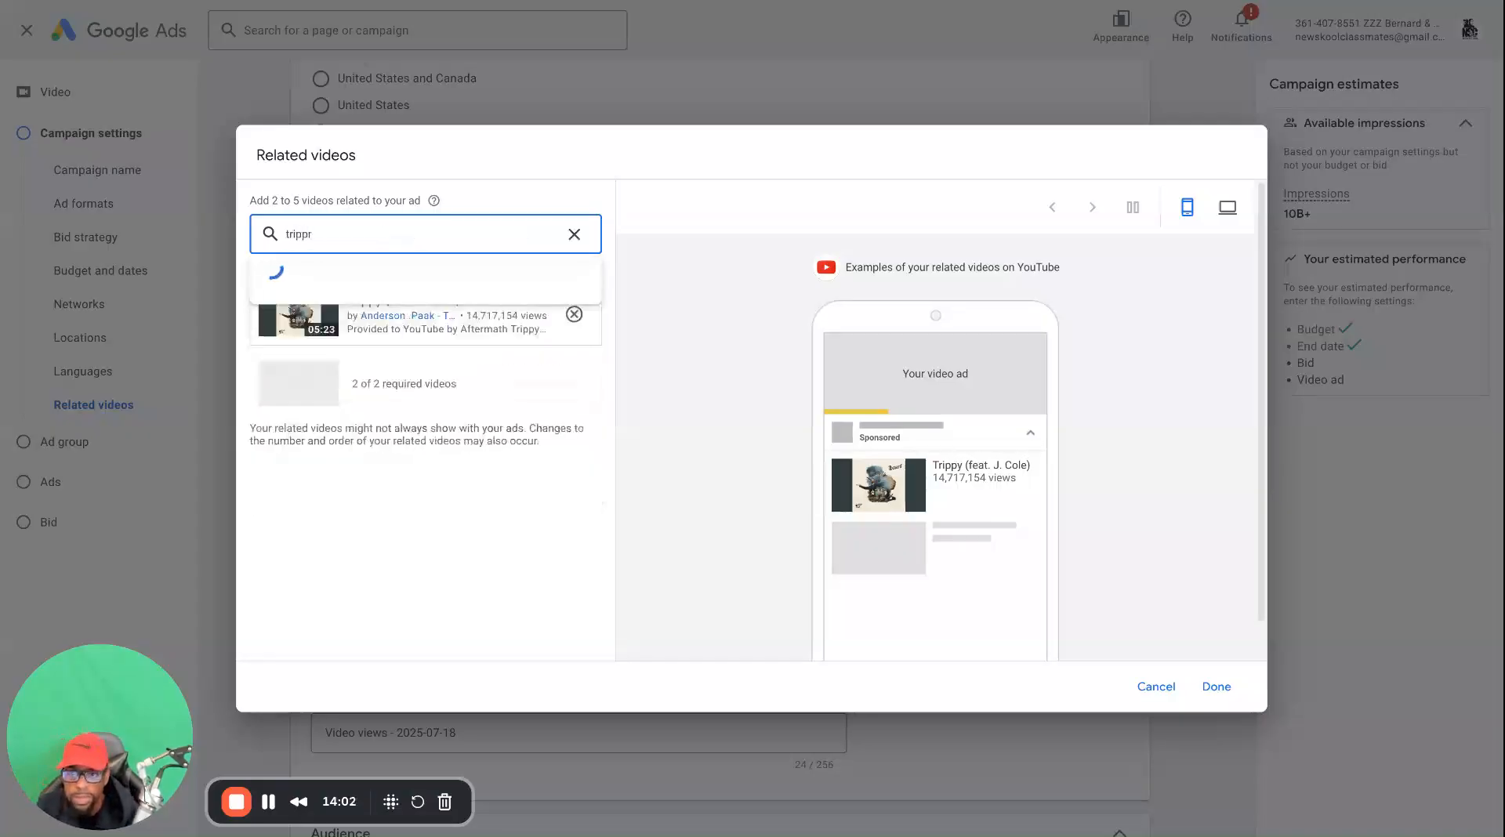
type("ie")
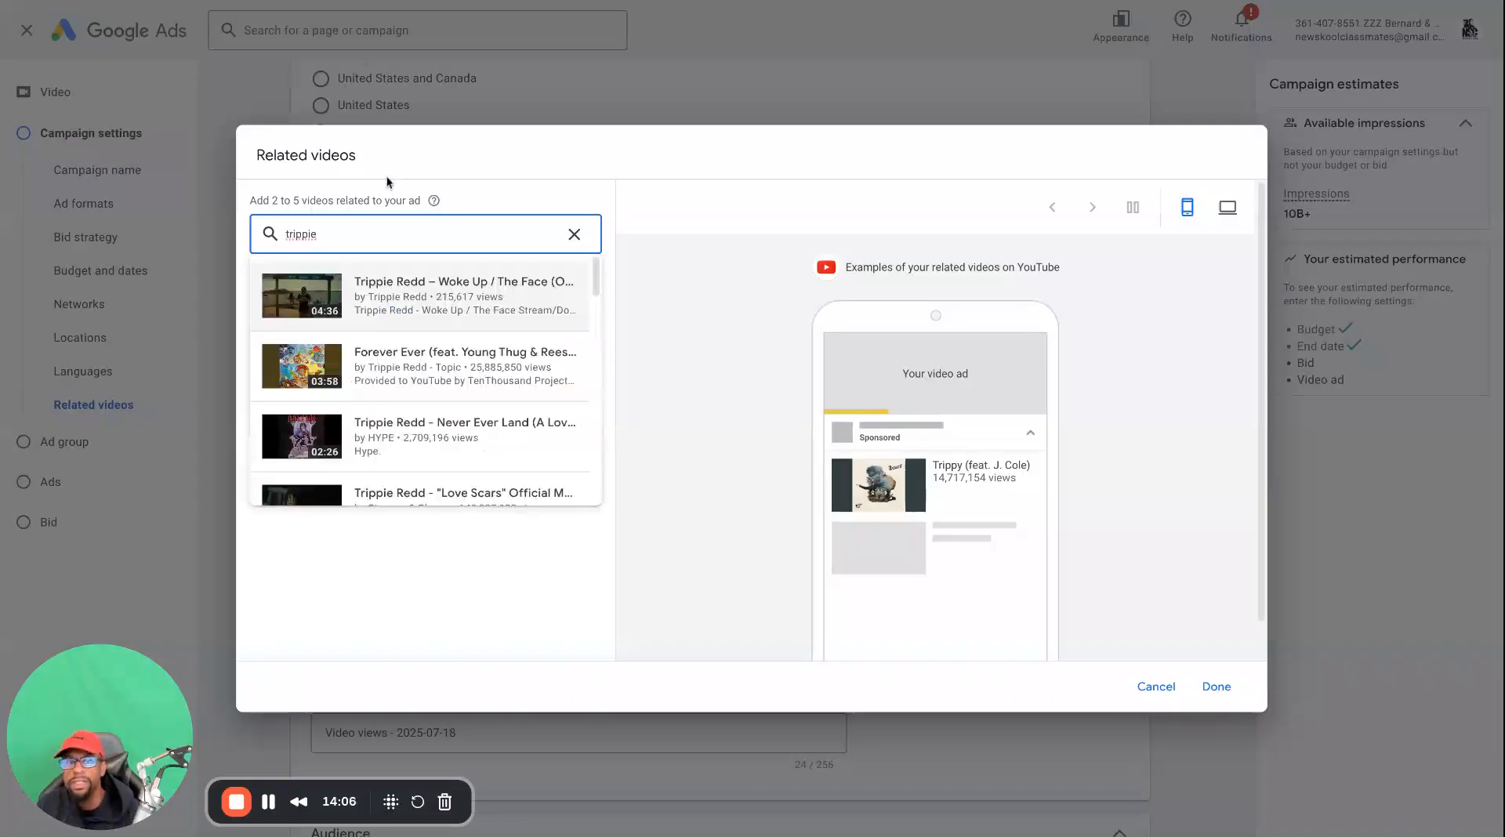
left_click(435, 312)
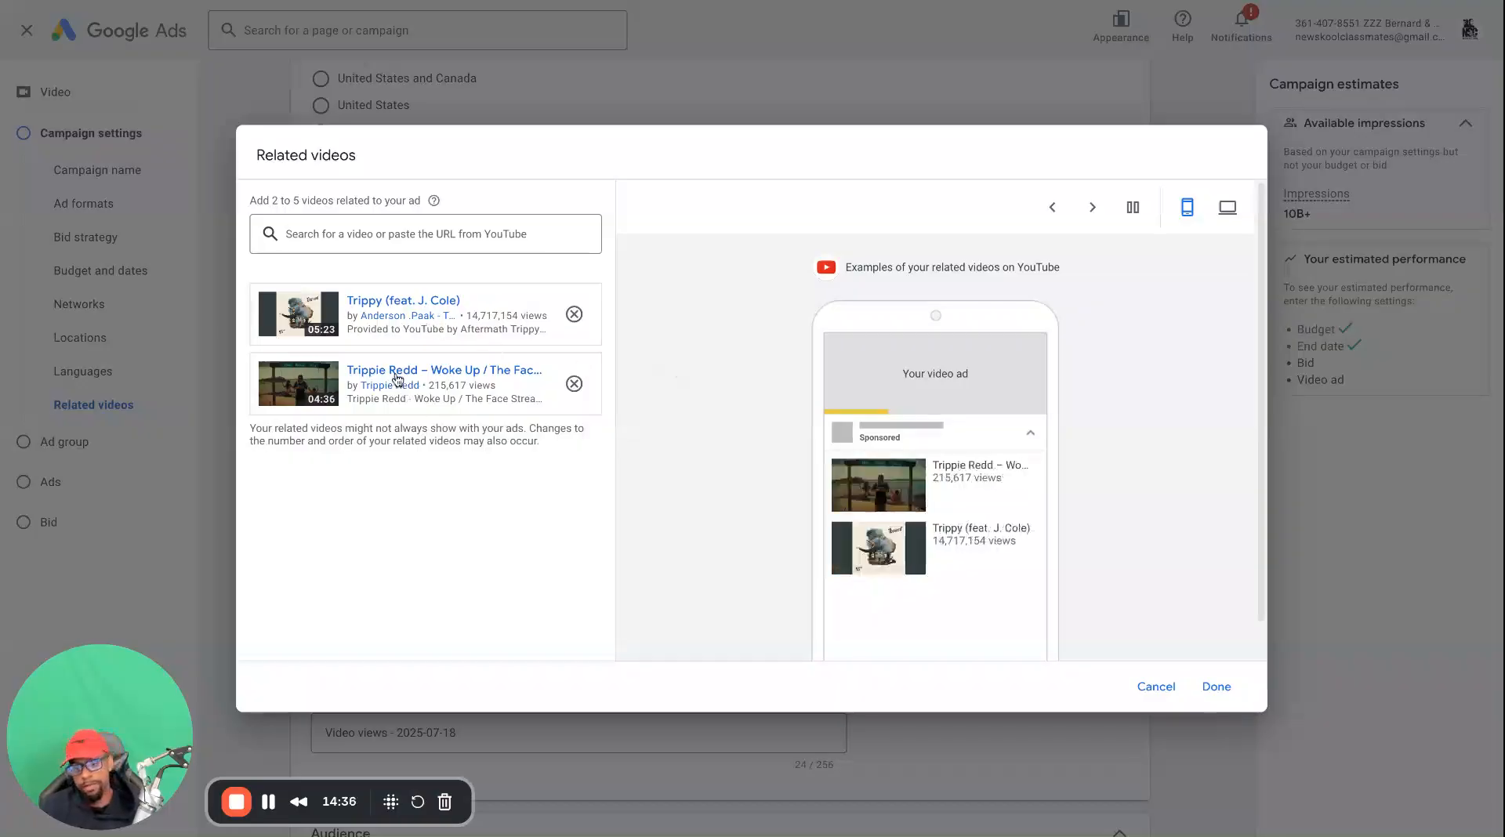
left_click(1211, 688)
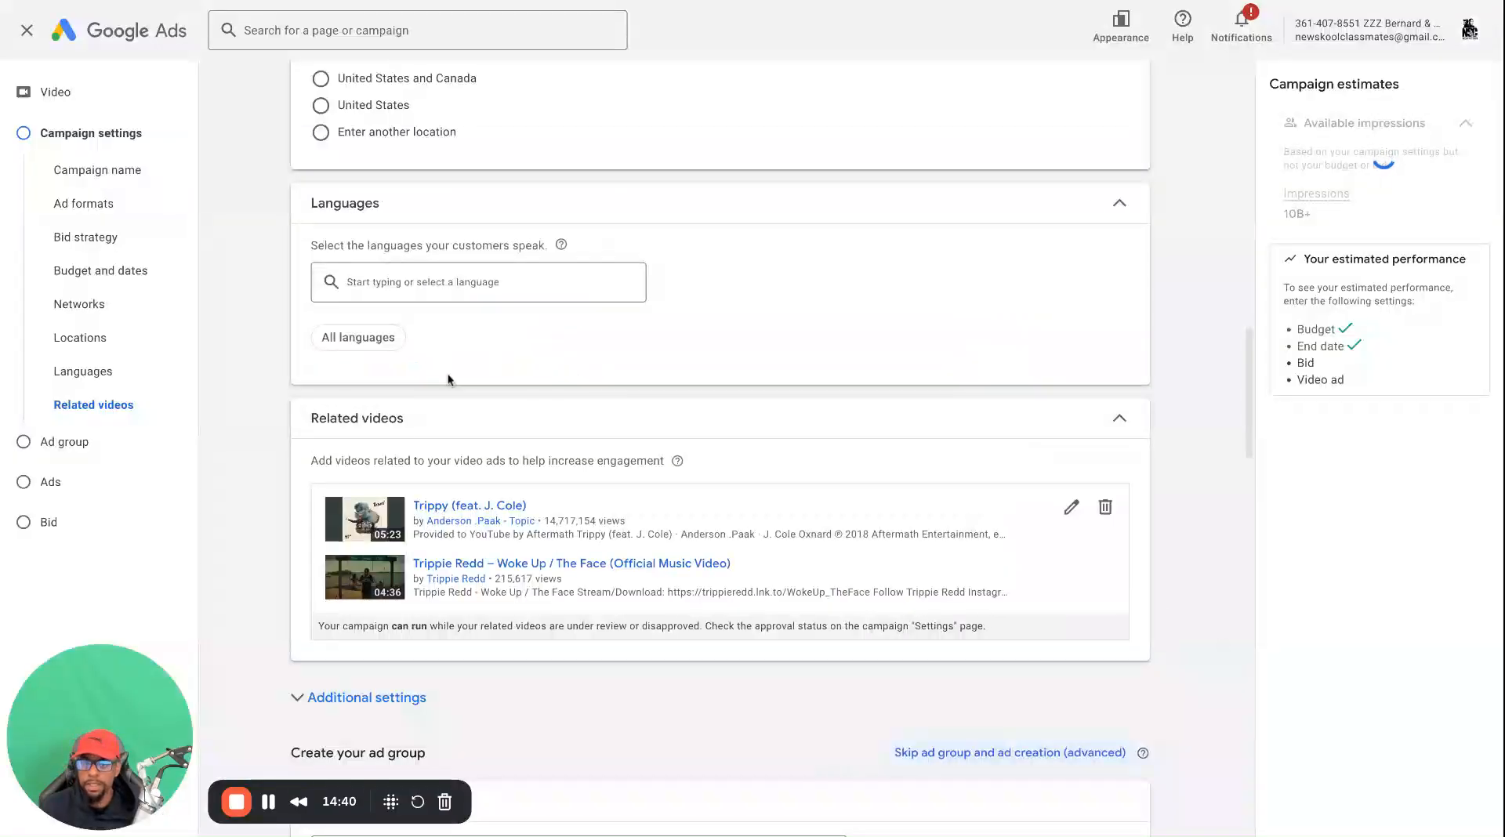
Expand the additional campaign settings and change Devices to specific targeting for devices
scroll(403, 581, "down", 3)
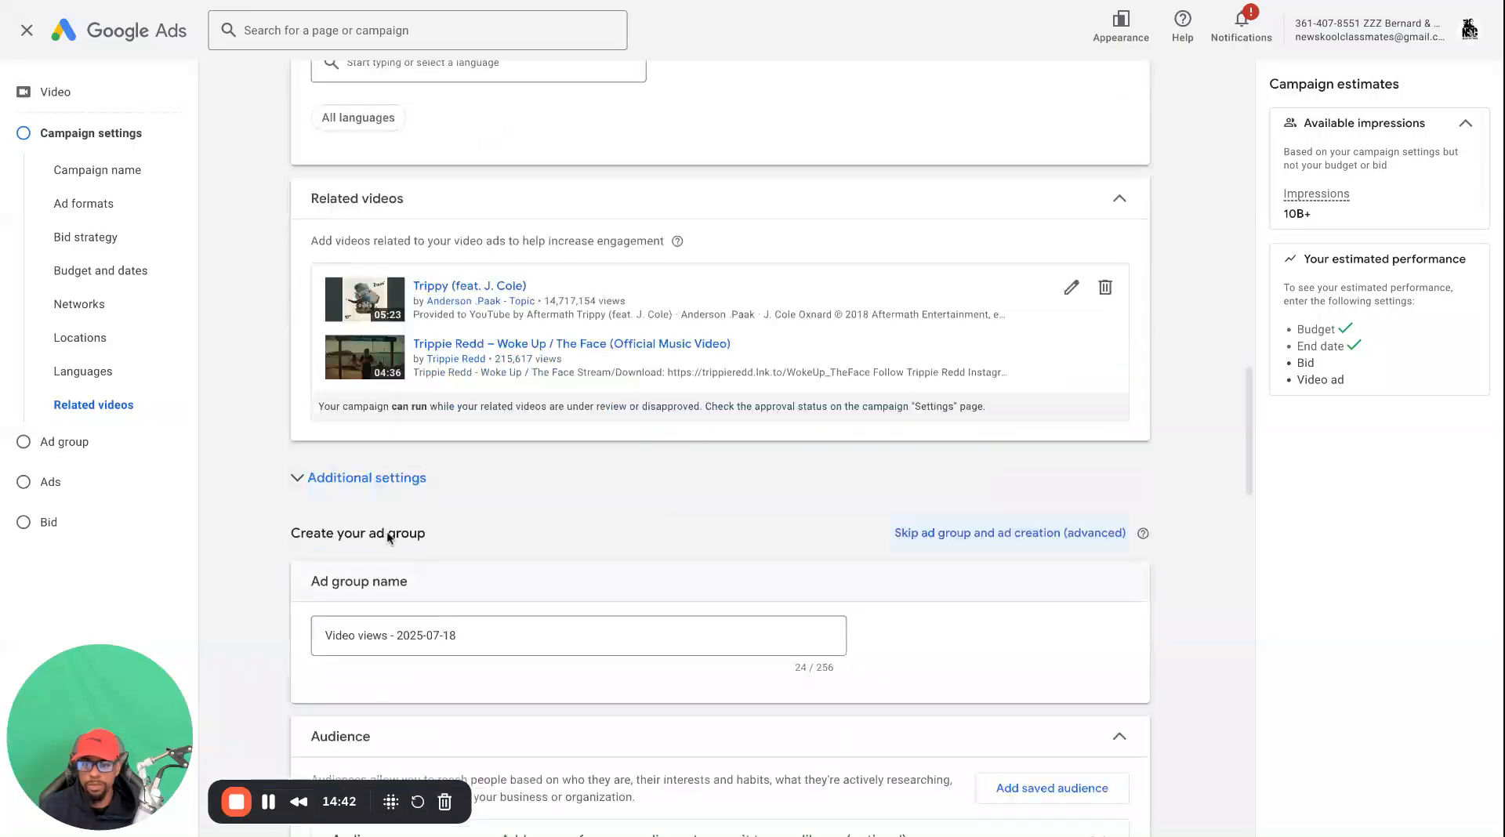
left_click(354, 485)
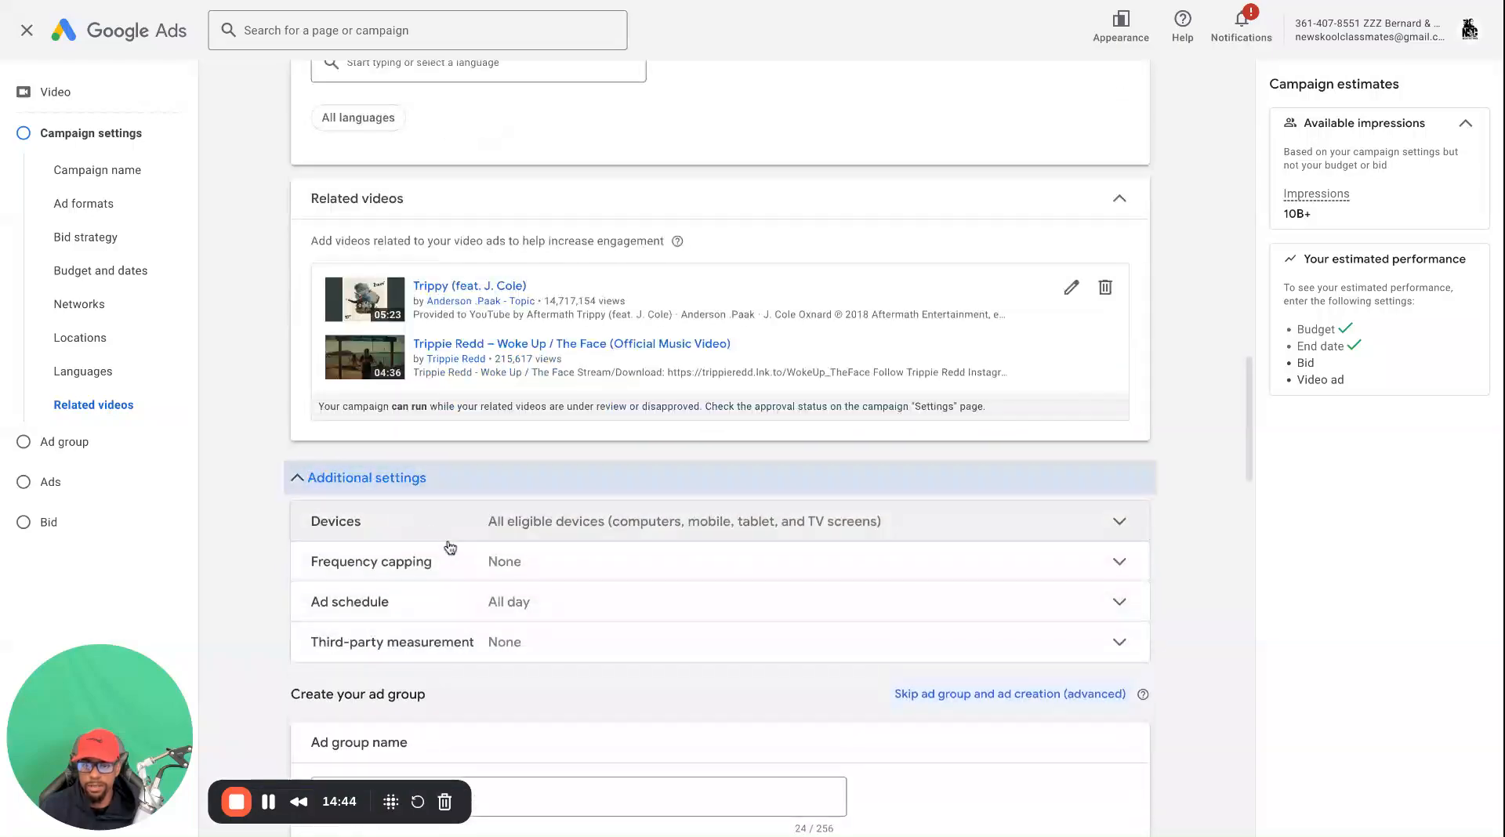
left_click(661, 537)
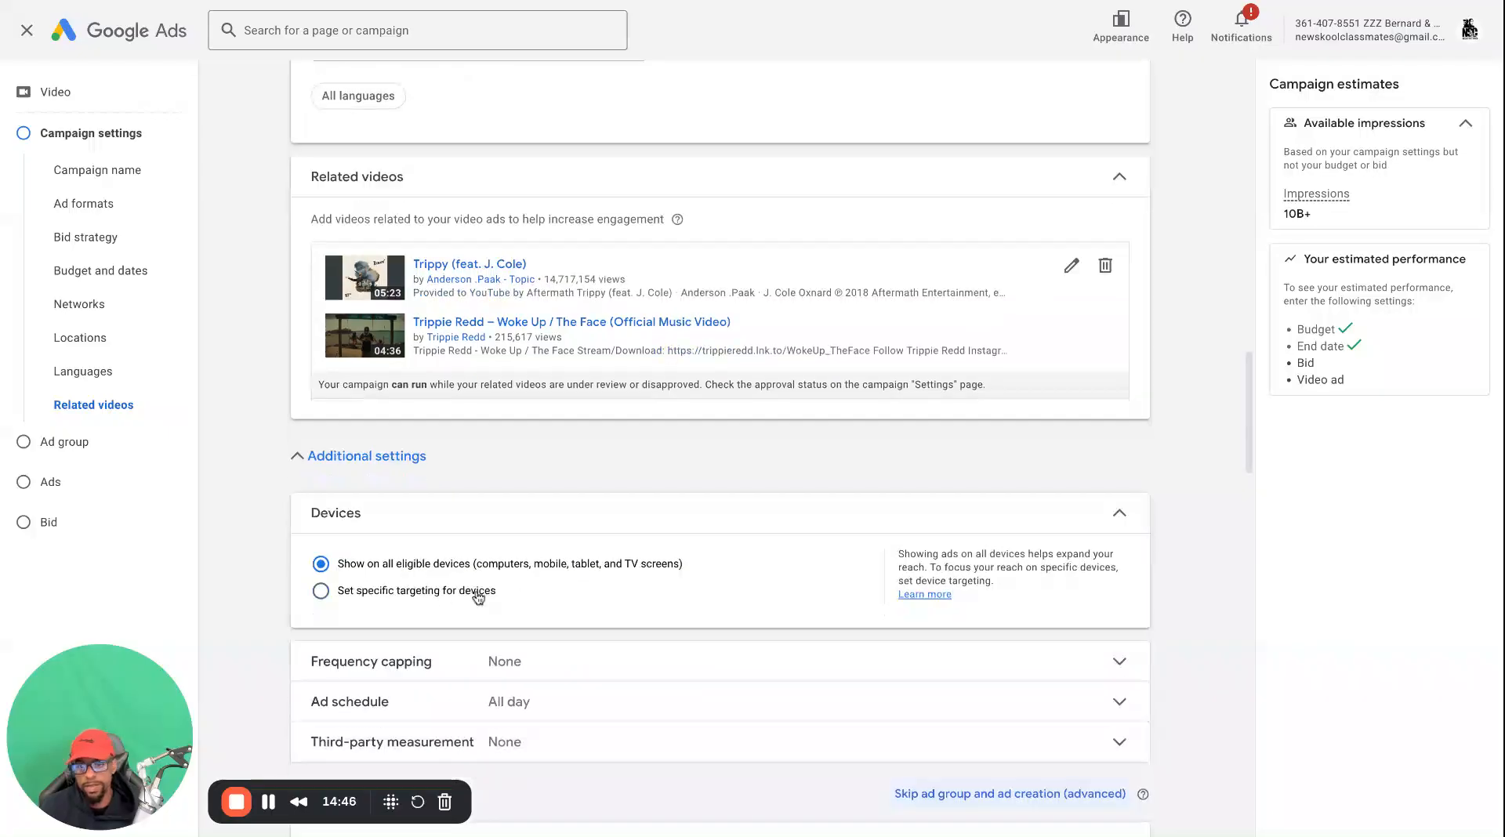
left_click(441, 593)
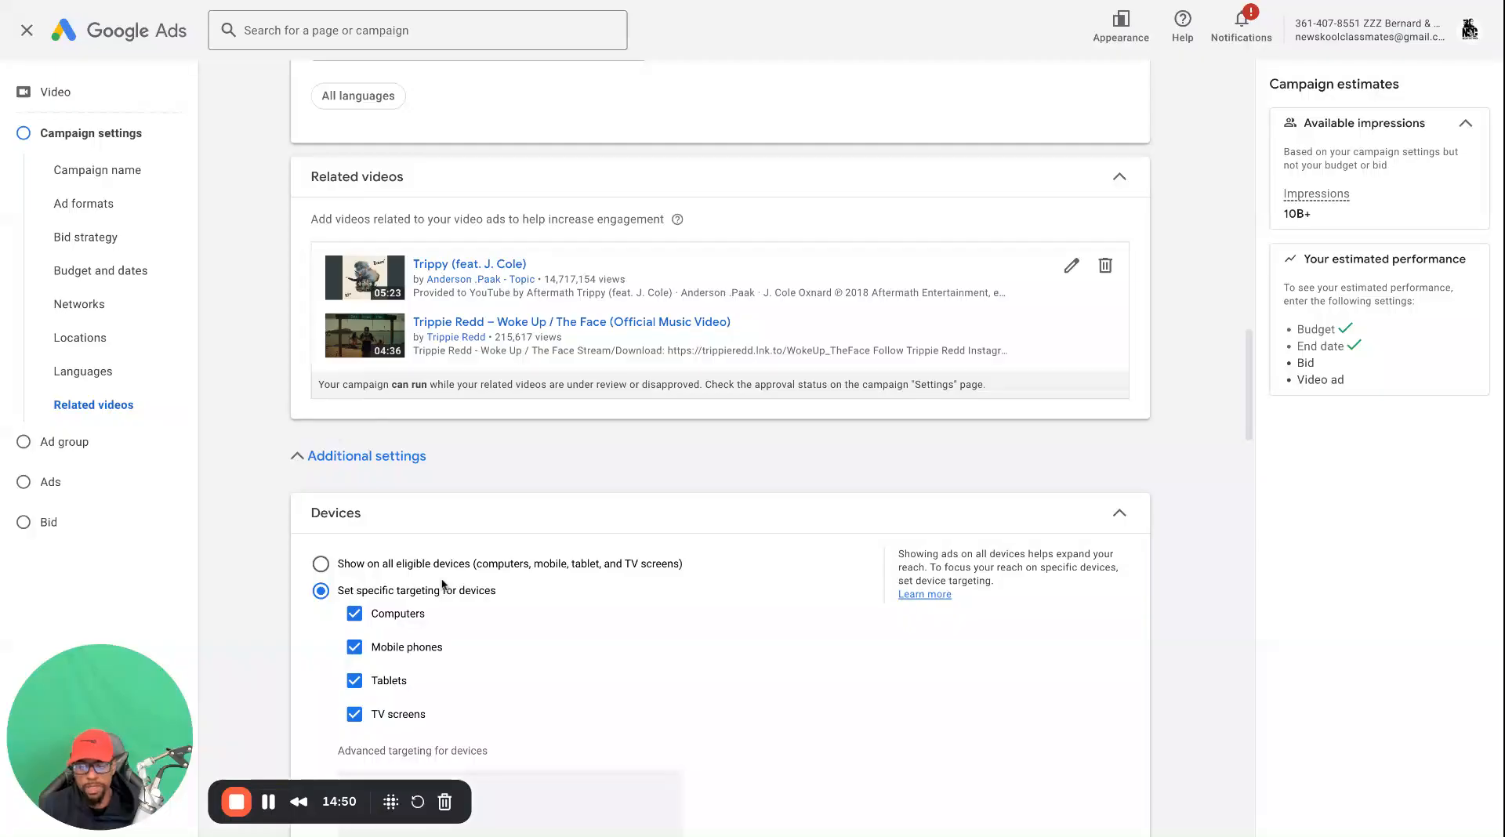
Exclude TV screens from the campaign's specific device targeting
scroll(443, 667, "down", 2)
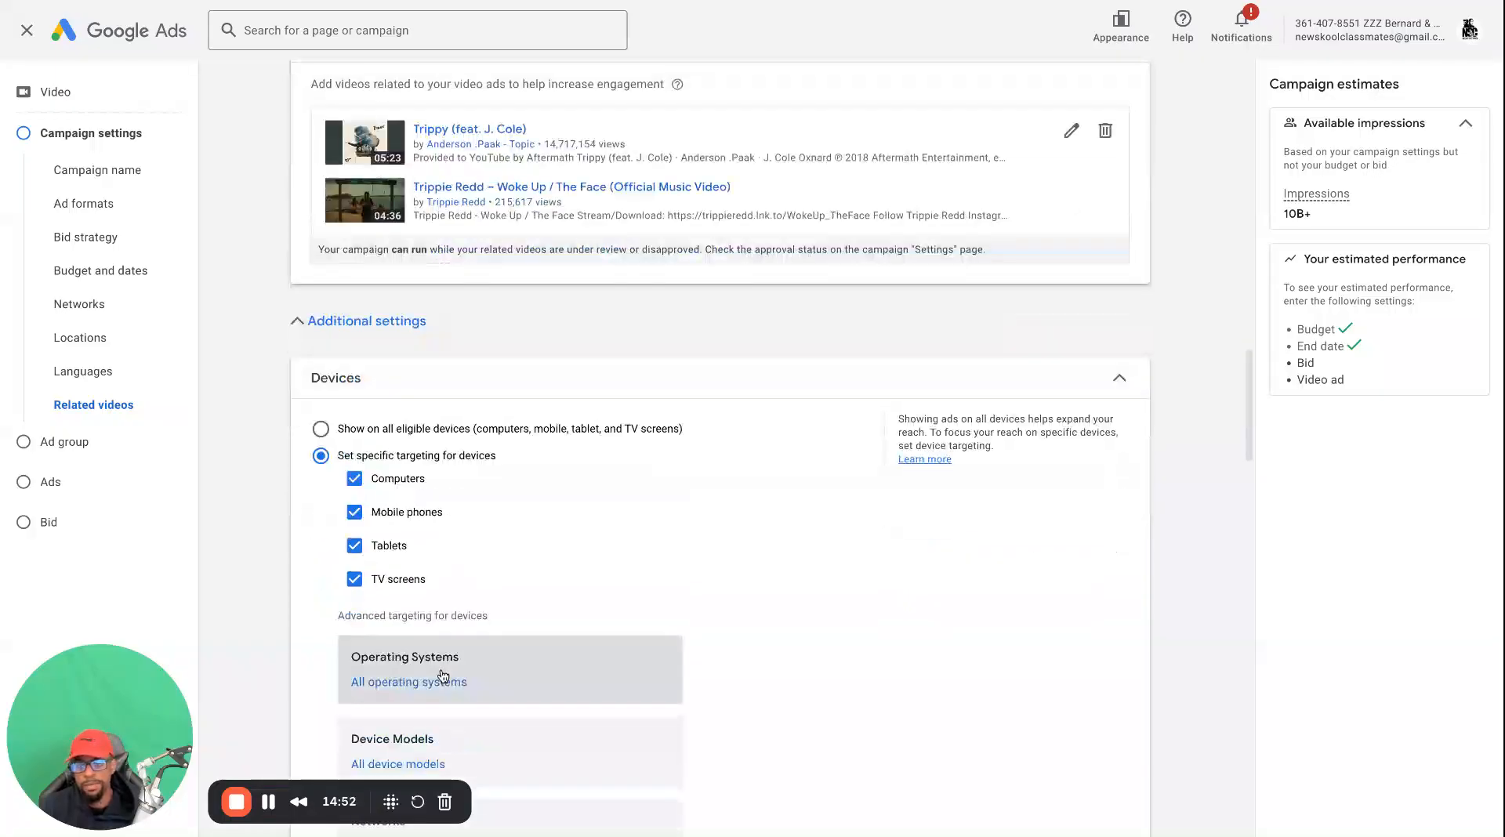
left_click_drag(354, 579, 444, 584)
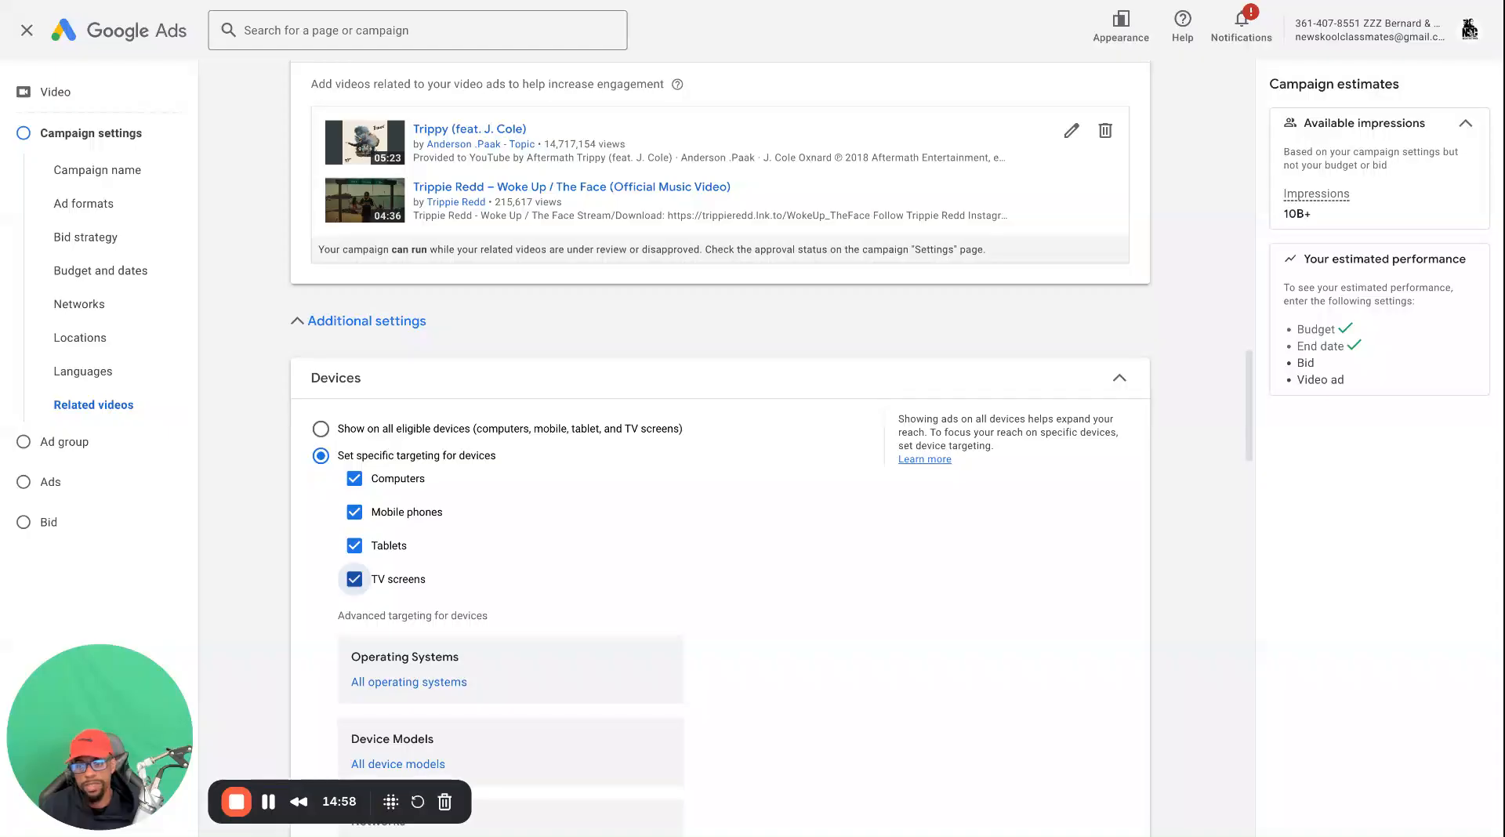
left_click(392, 580)
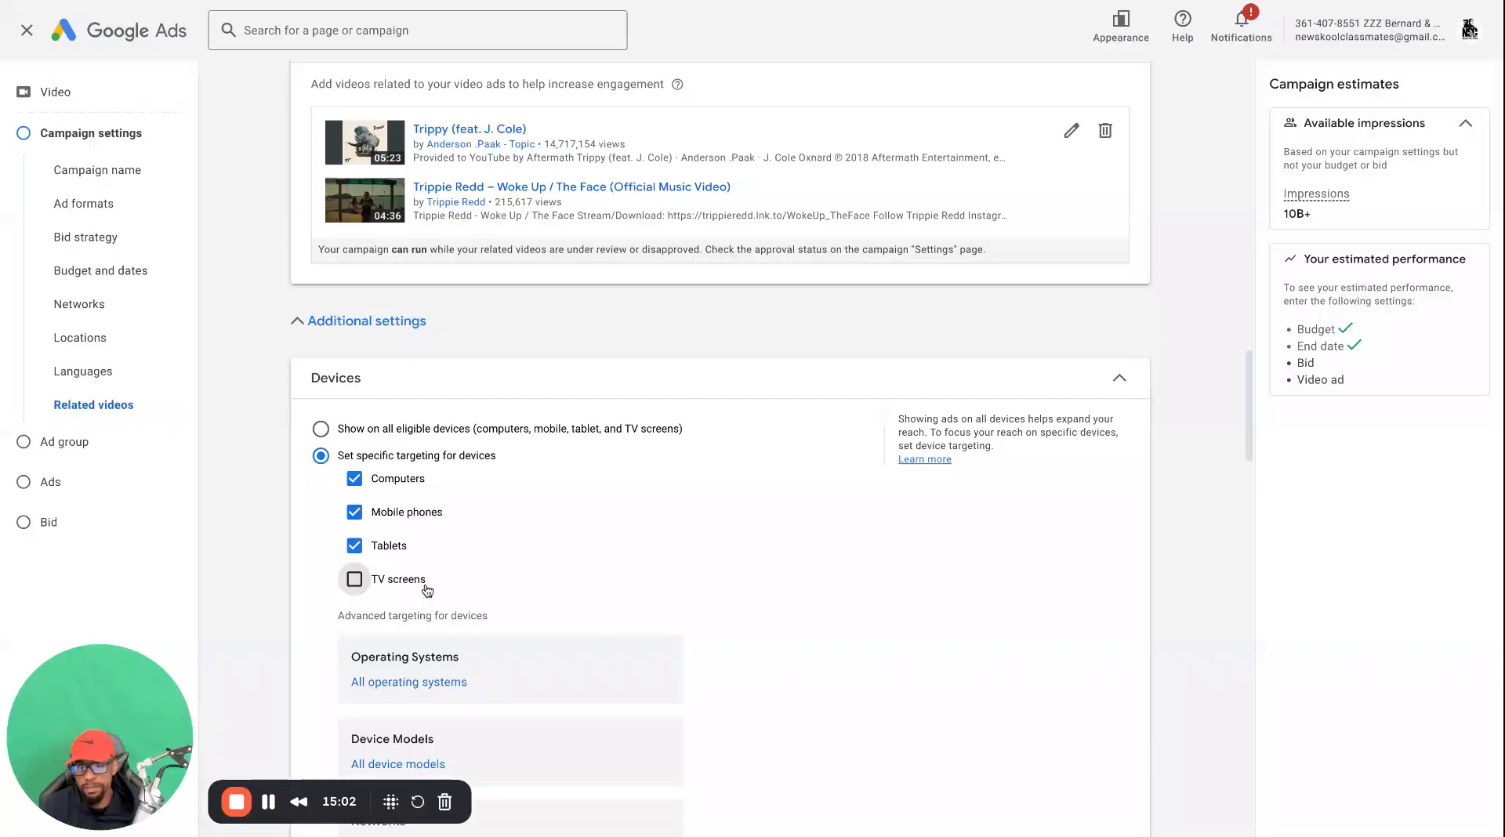
left_click(355, 582)
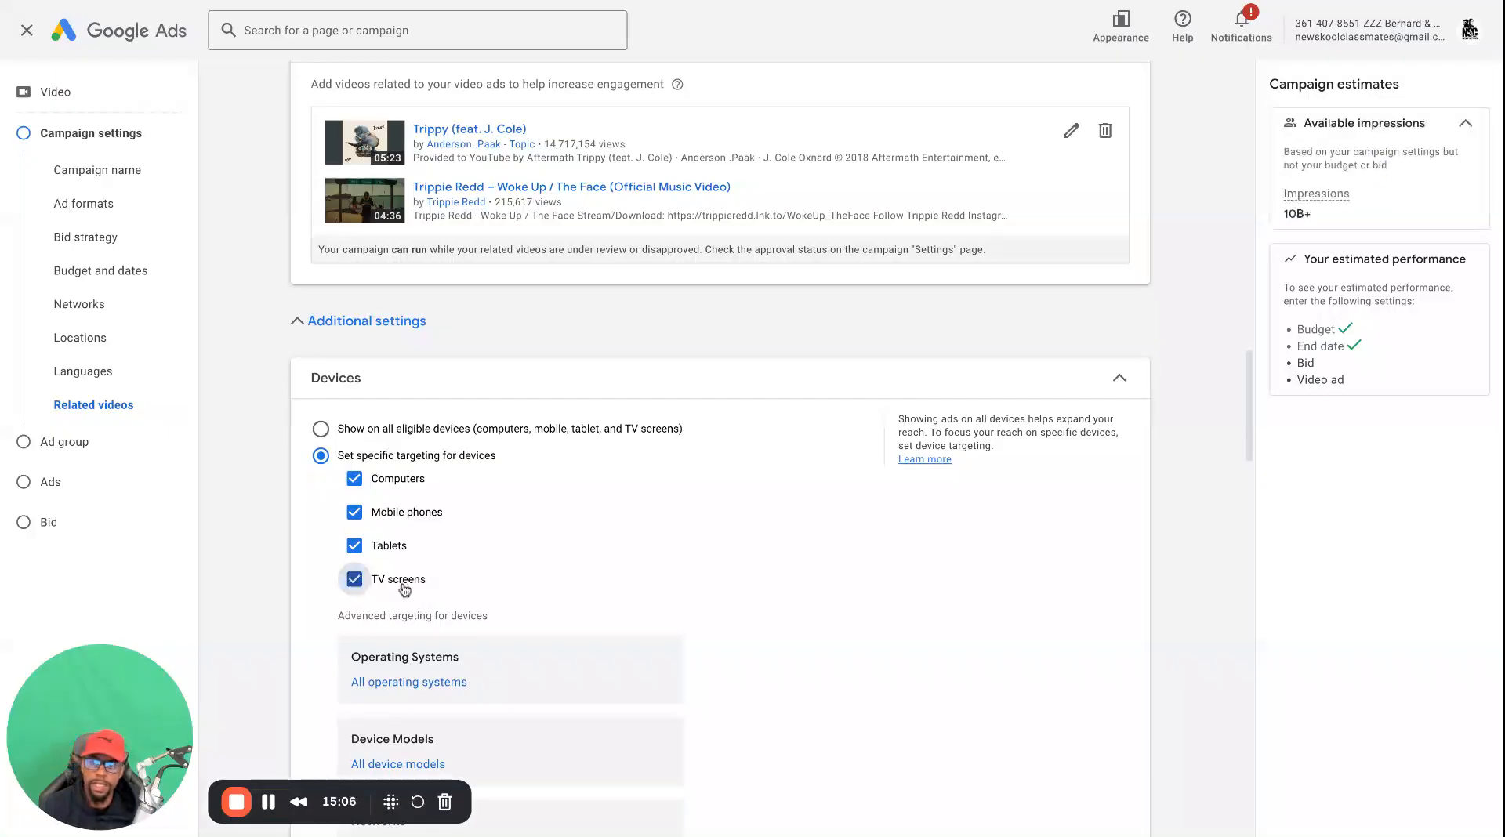
left_click(355, 580)
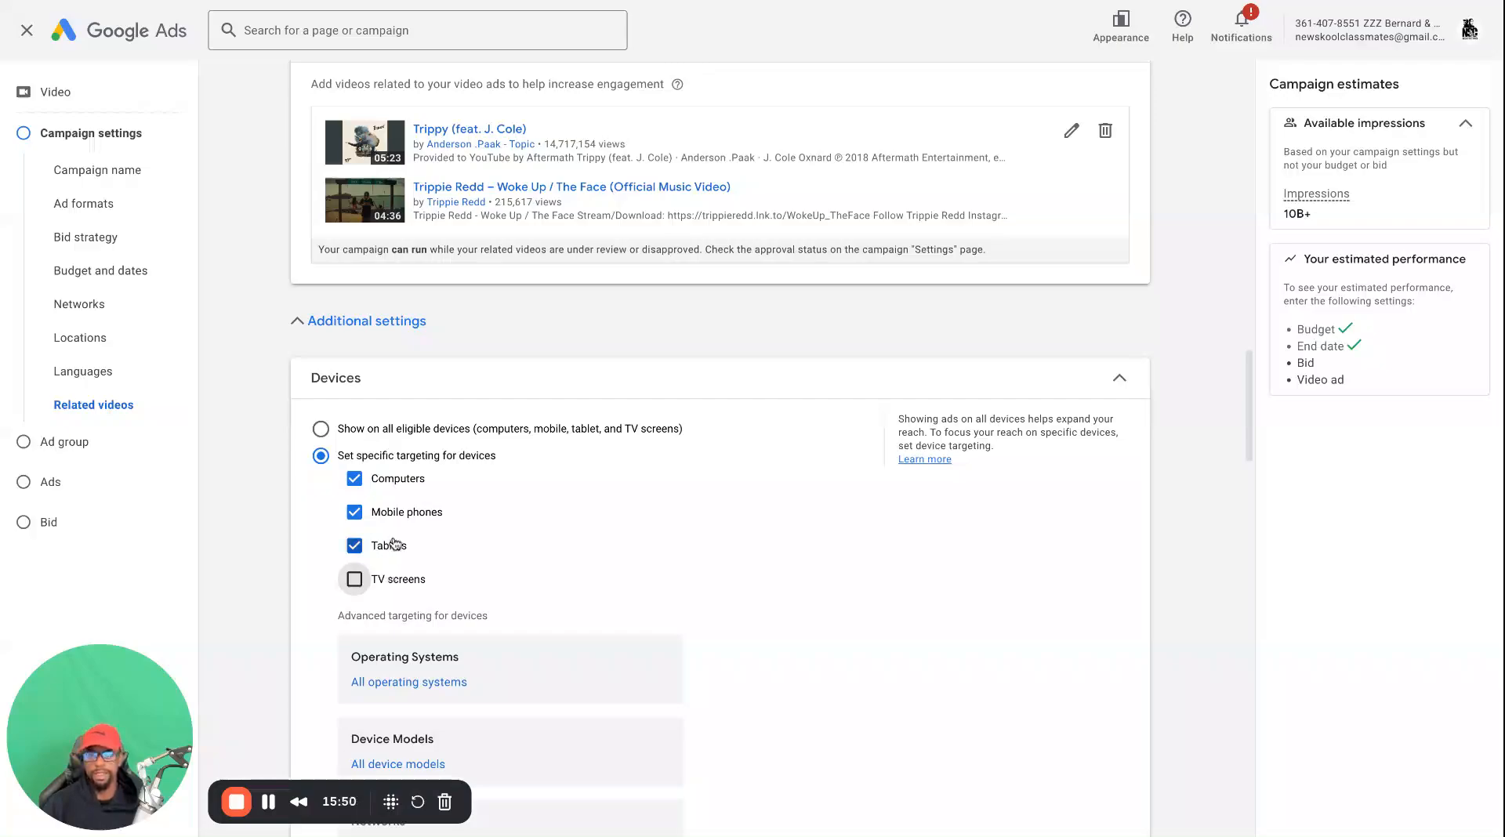
Deselect Computers in the specific device targeting and select it again
scroll(392, 548, "down", 1)
scroll(429, 474, "down", 1)
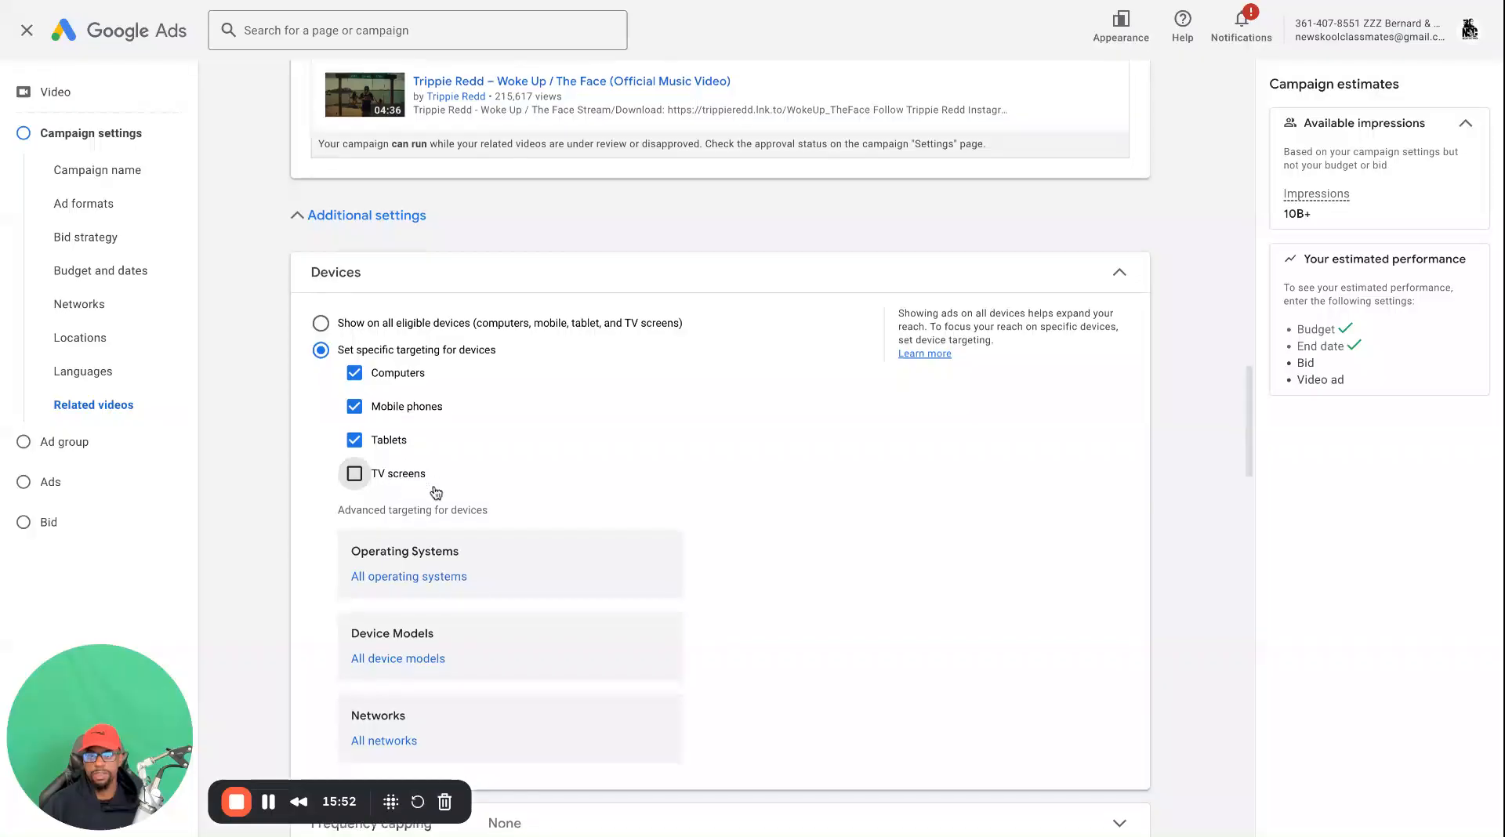
left_click_drag(475, 400, 379, 364)
left_click(360, 397)
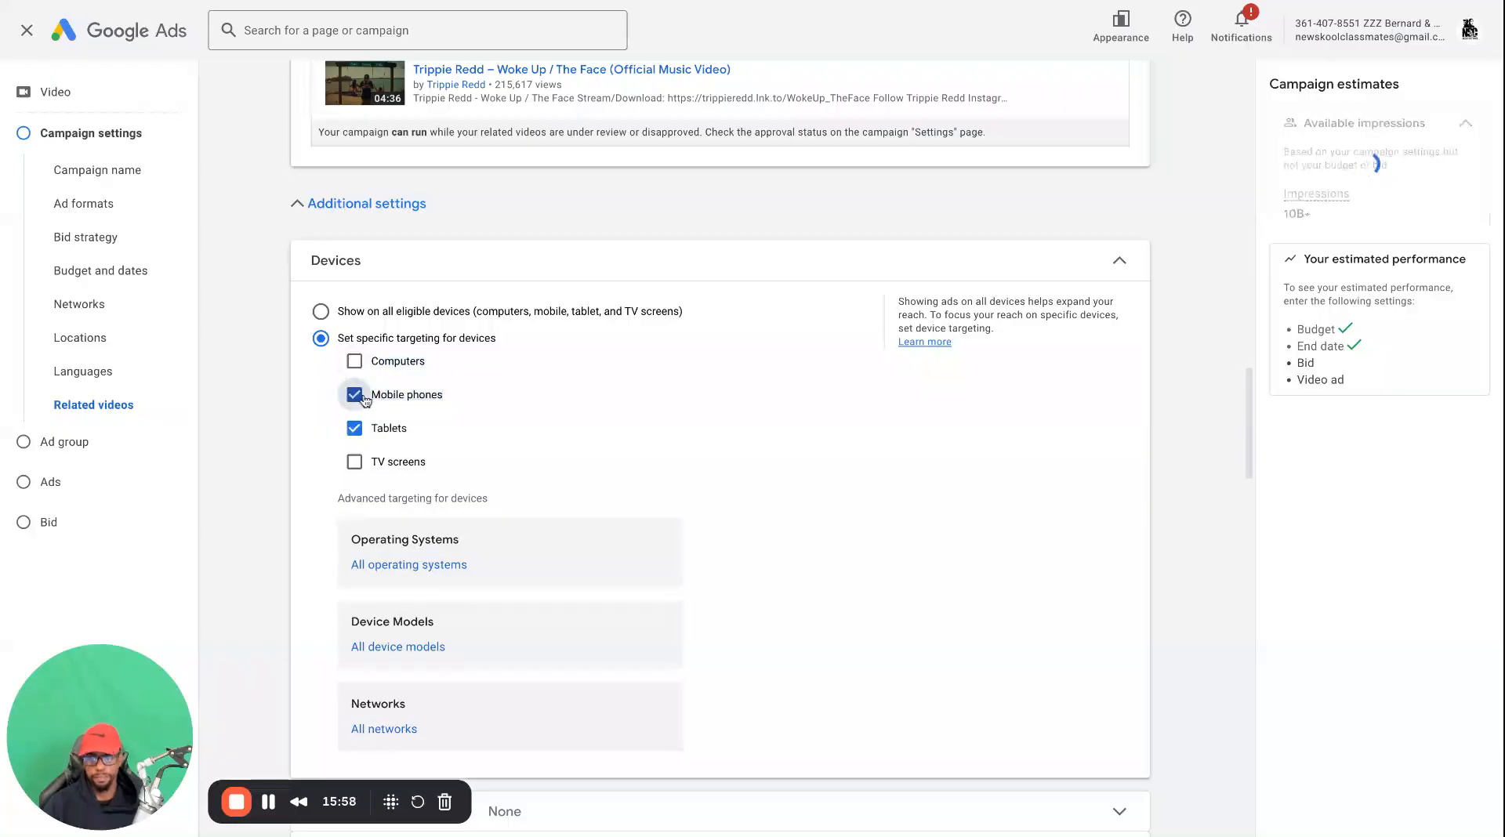
left_click(353, 361)
Turn on the impression frequency cap in Frequency capping and limit it to 3 impressions per day
scroll(379, 676, "down", 4)
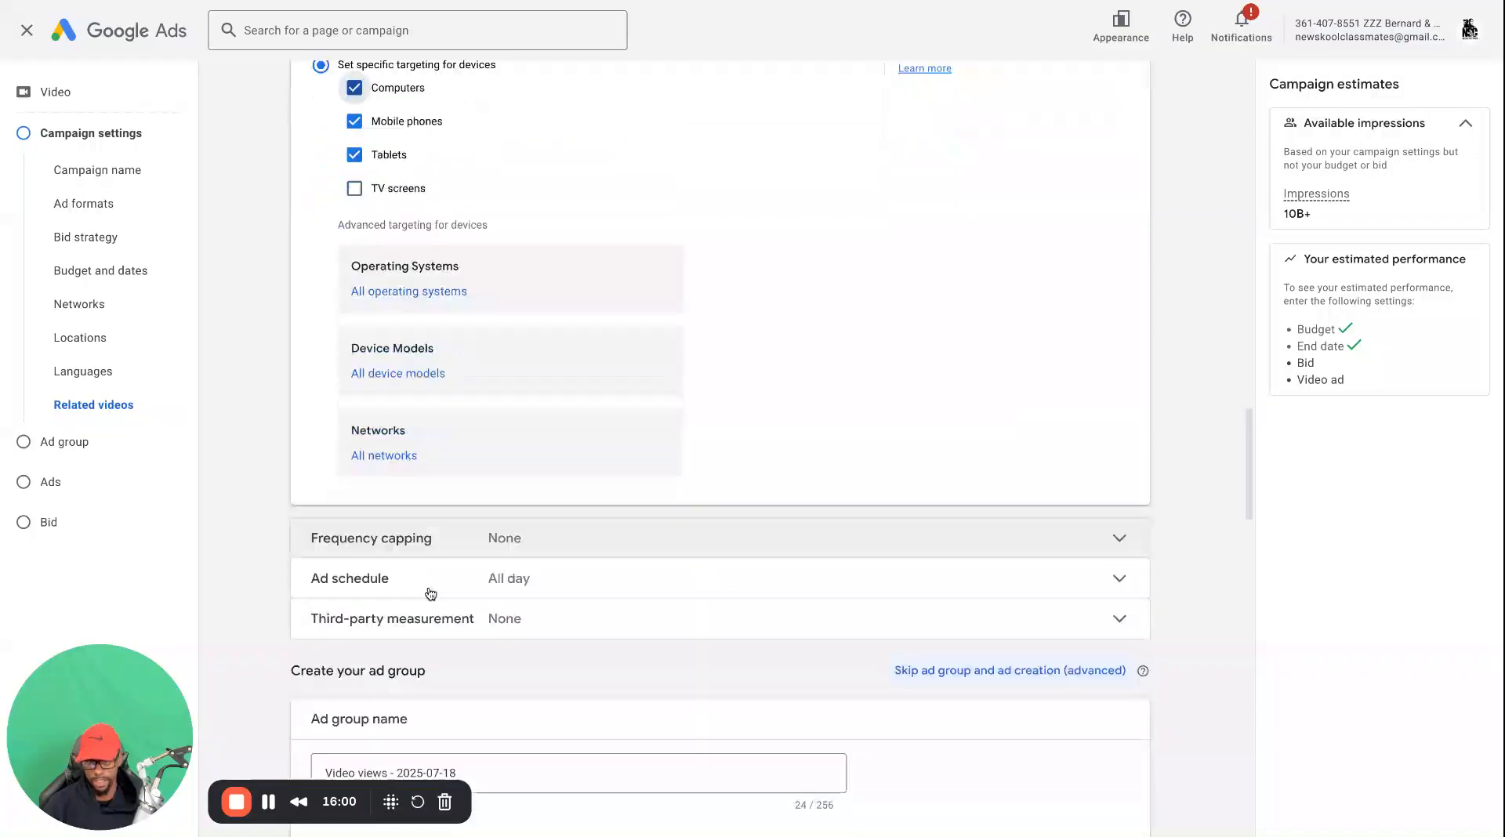
left_click(561, 522)
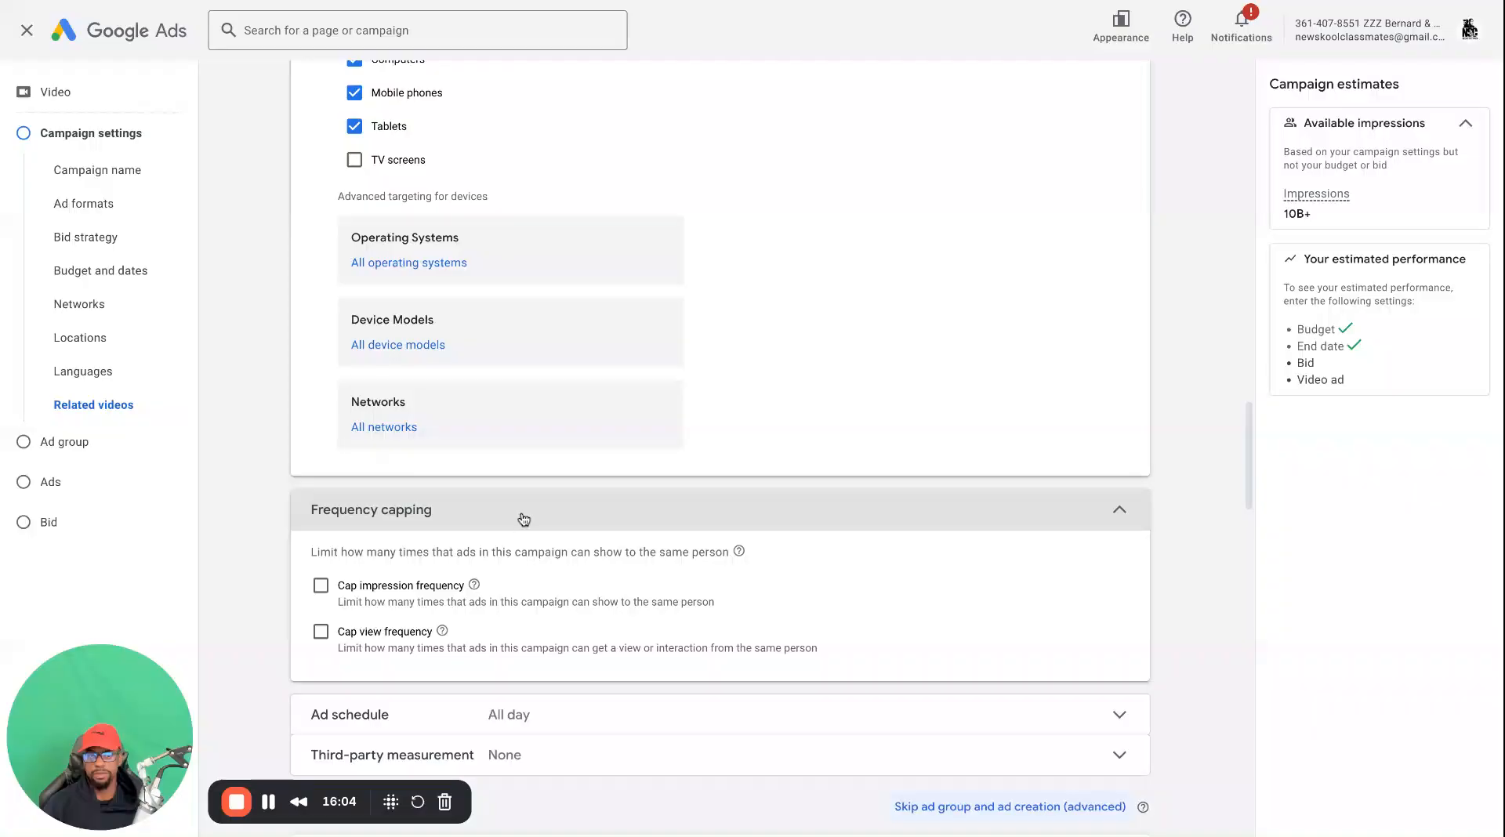
scroll(514, 536, "down", 2)
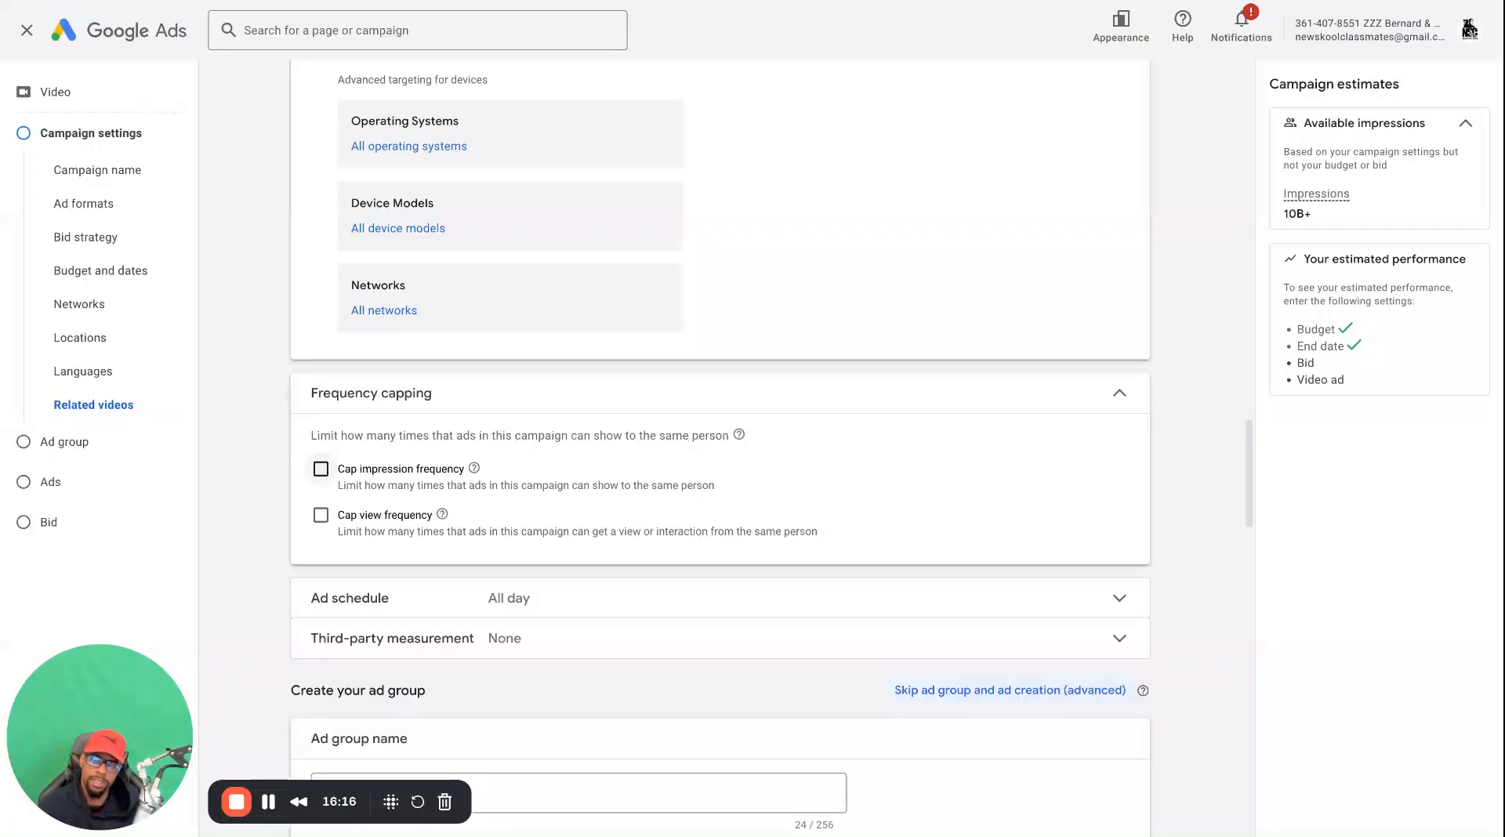
left_click(320, 469)
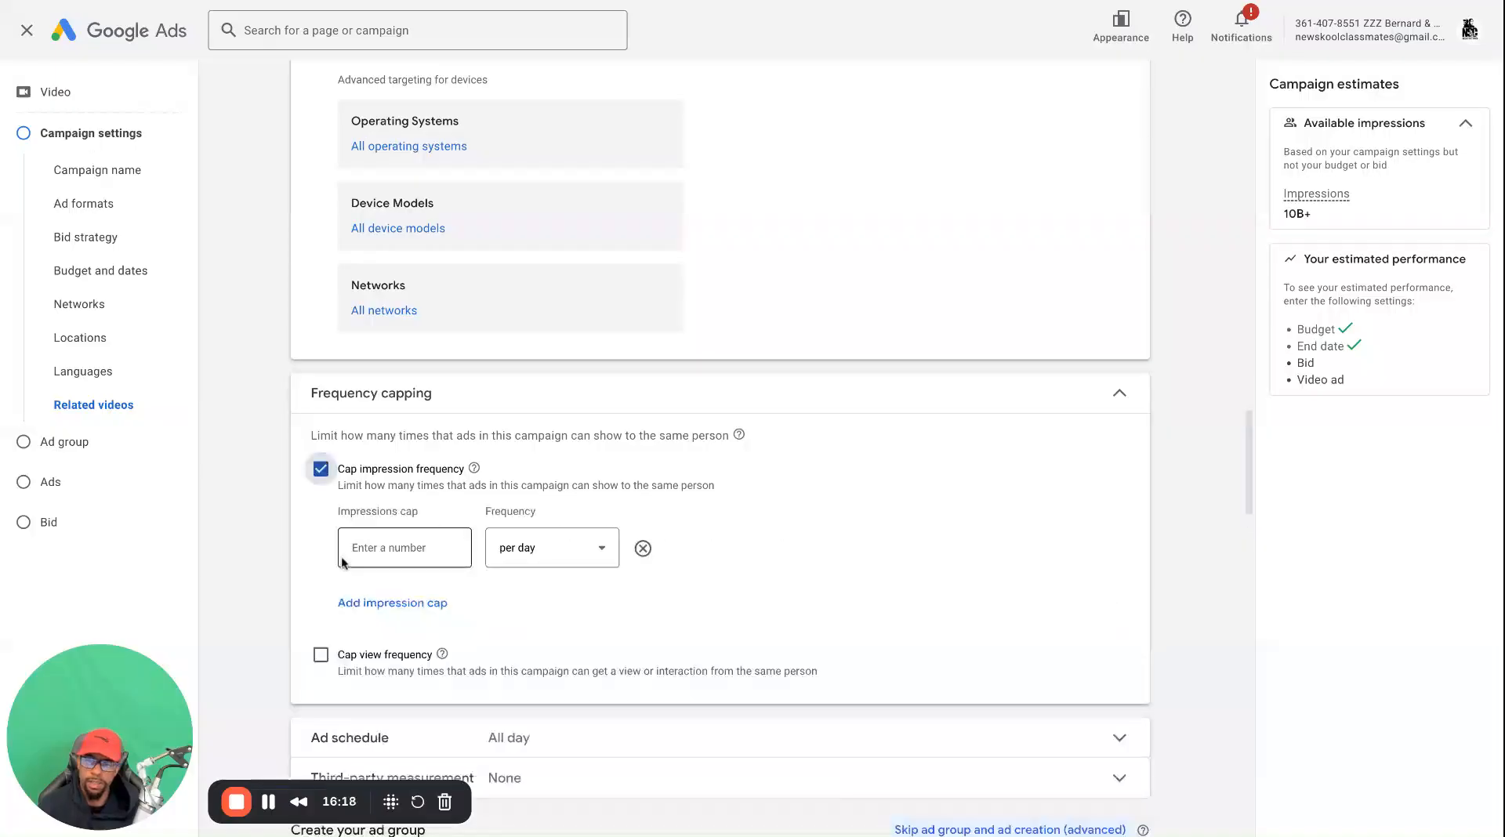
left_click(408, 547)
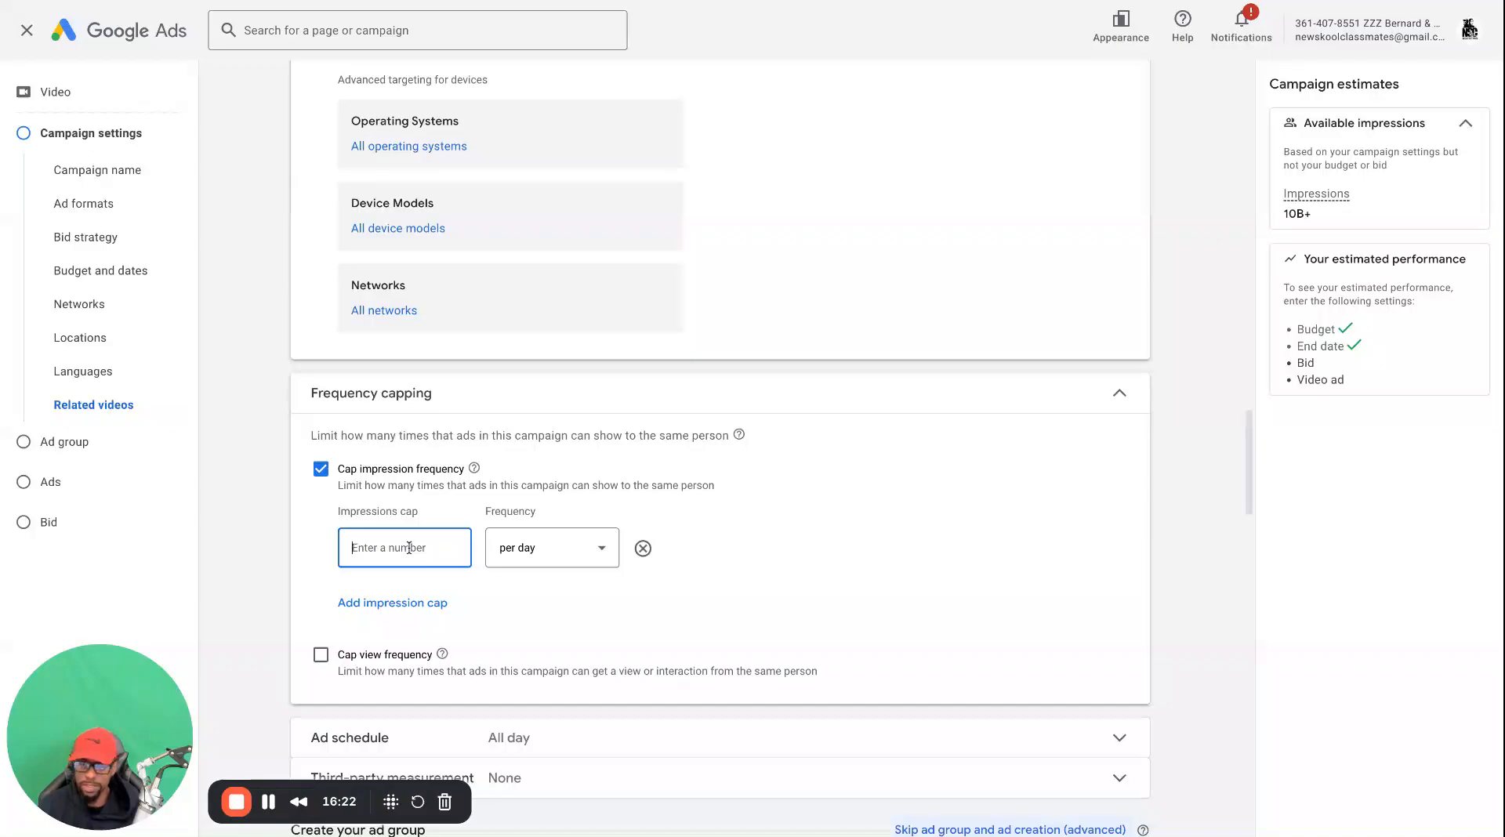
type("3")
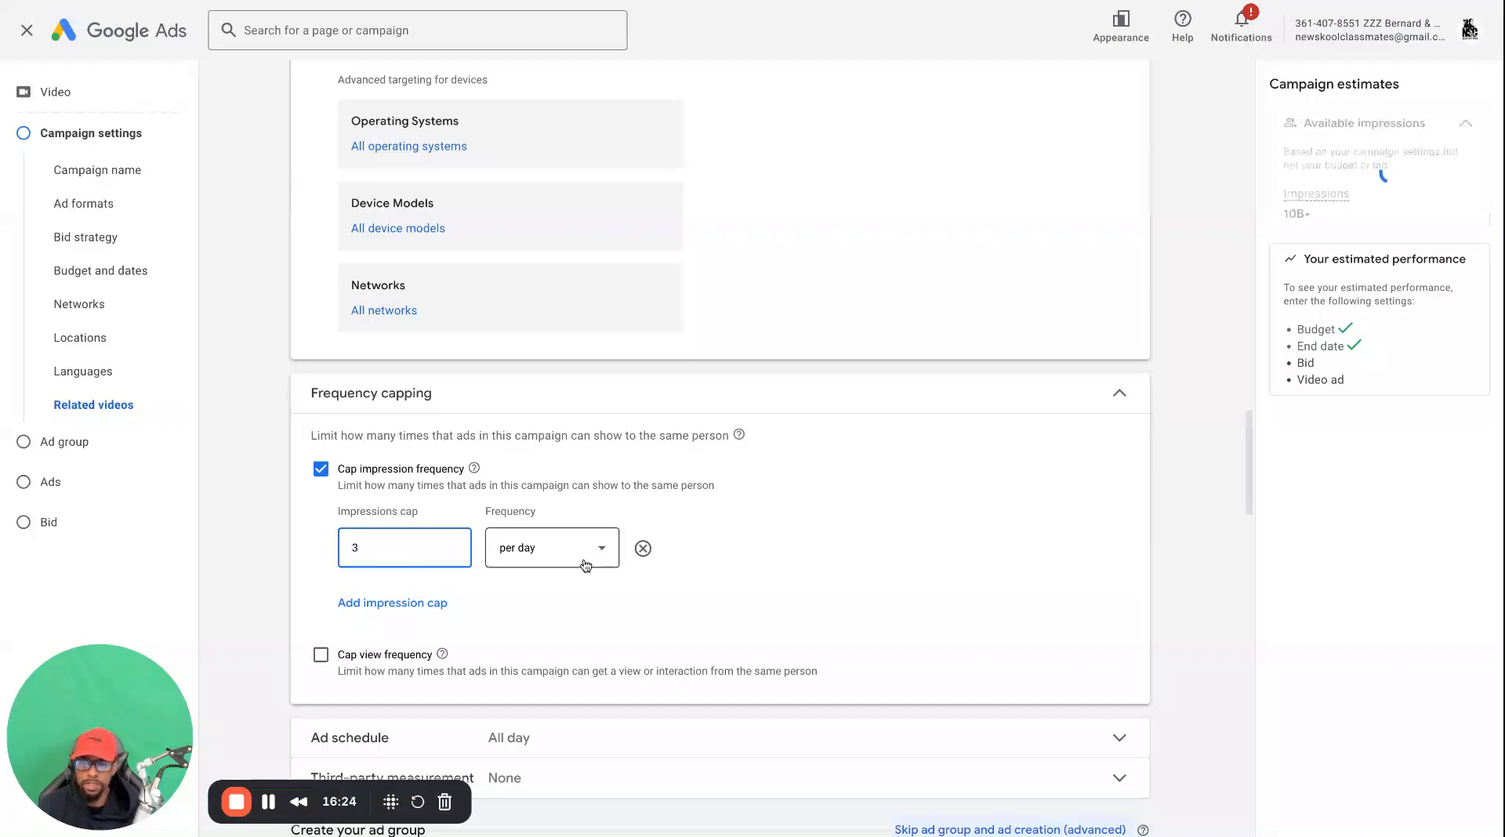
left_click(601, 552)
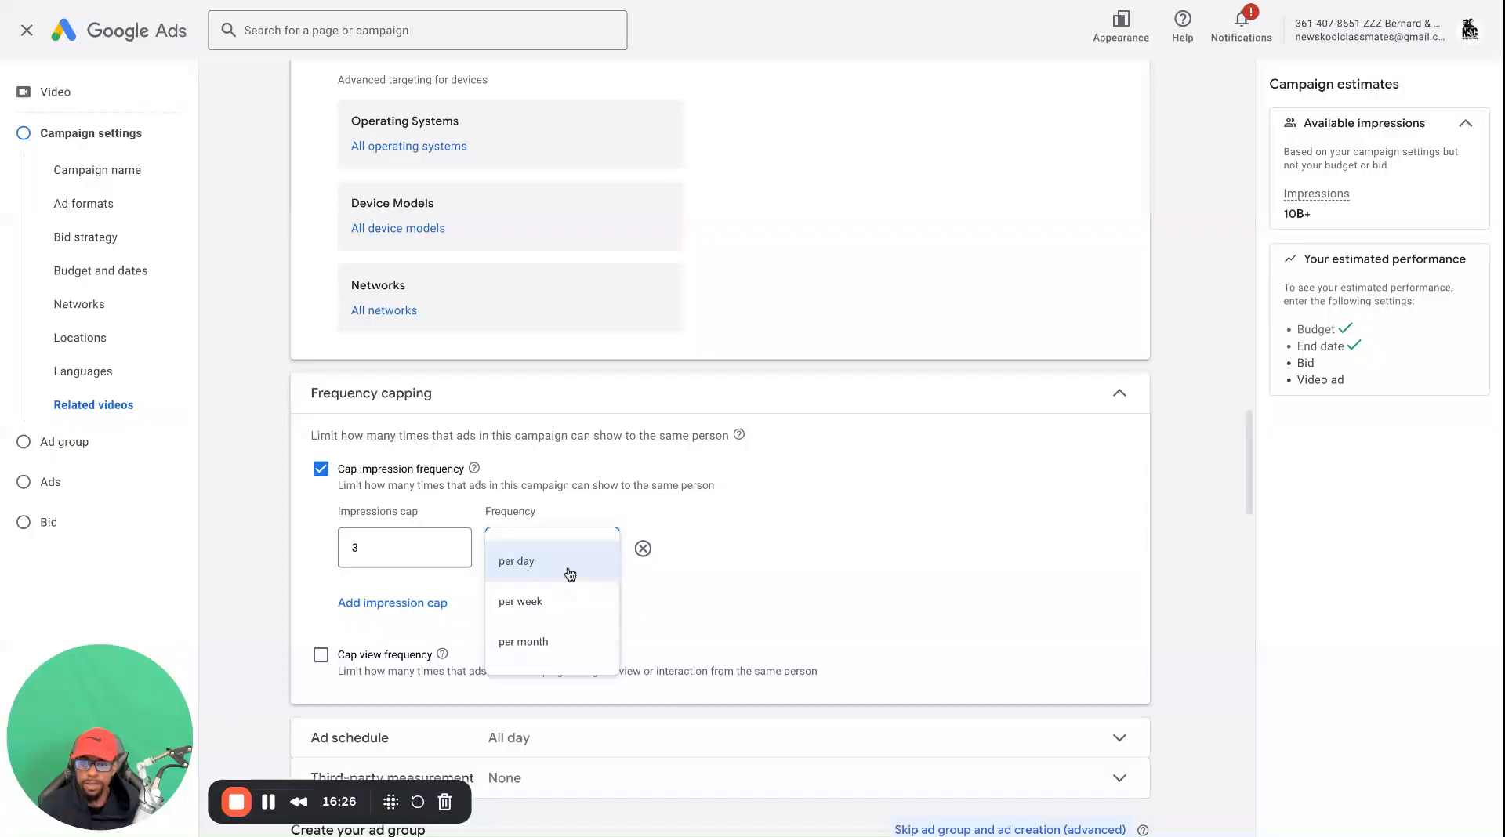
left_click(570, 574)
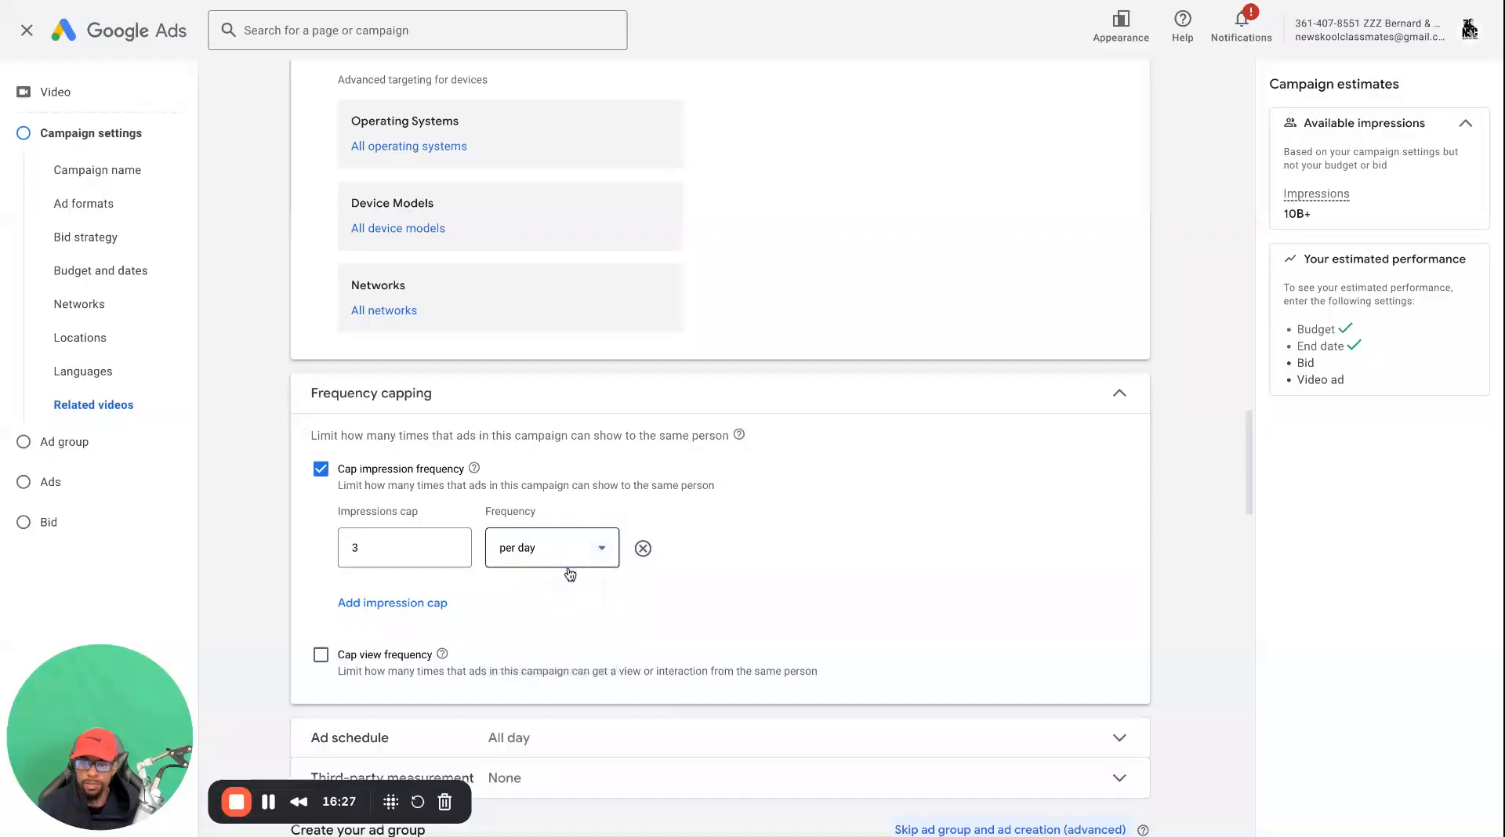
Add a second impression cap of 9 impressions per week
left_click(392, 602)
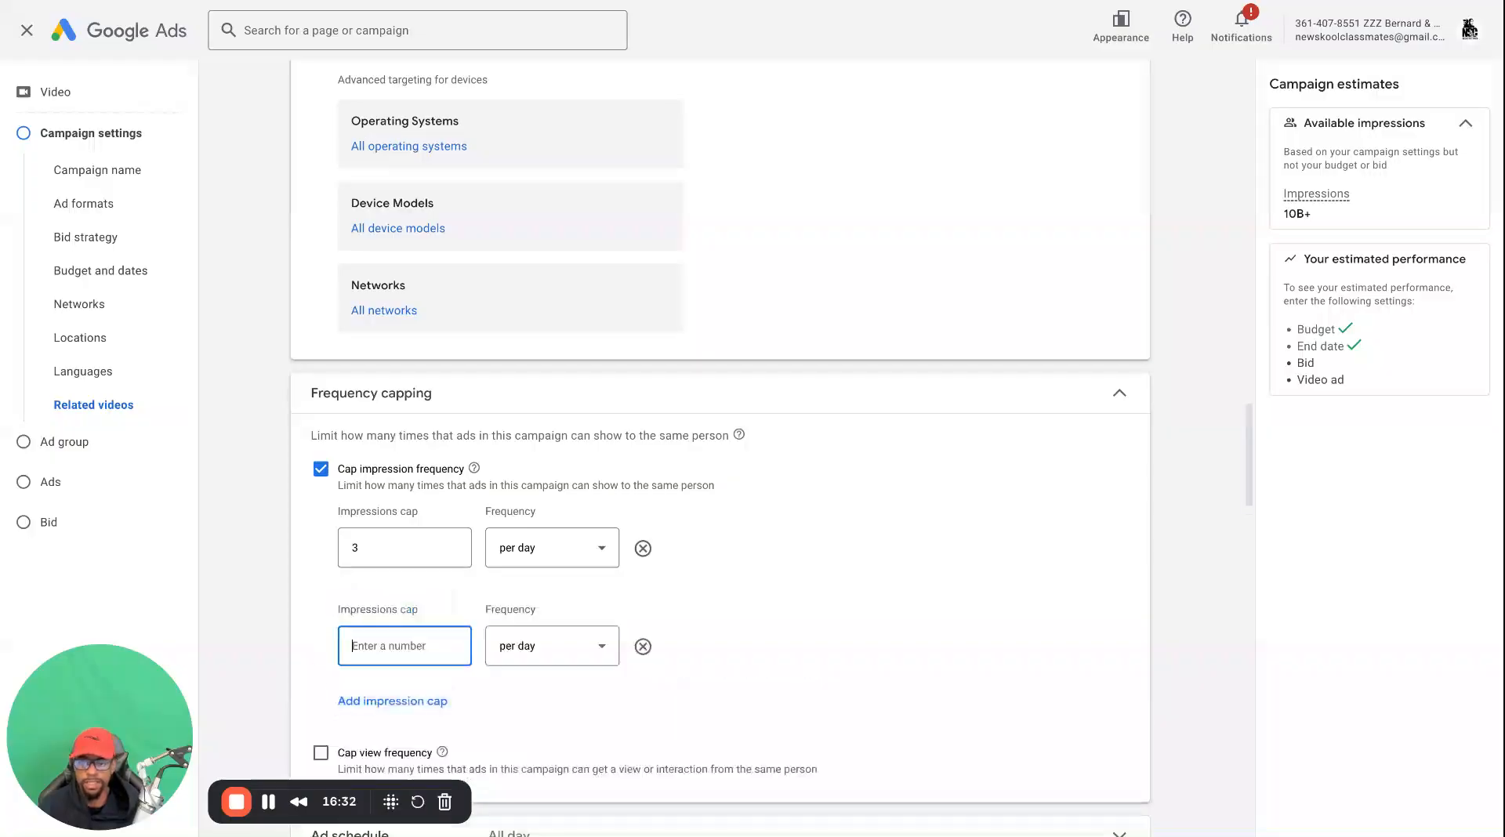
type("3")
scroll(388, 676, "down", 1)
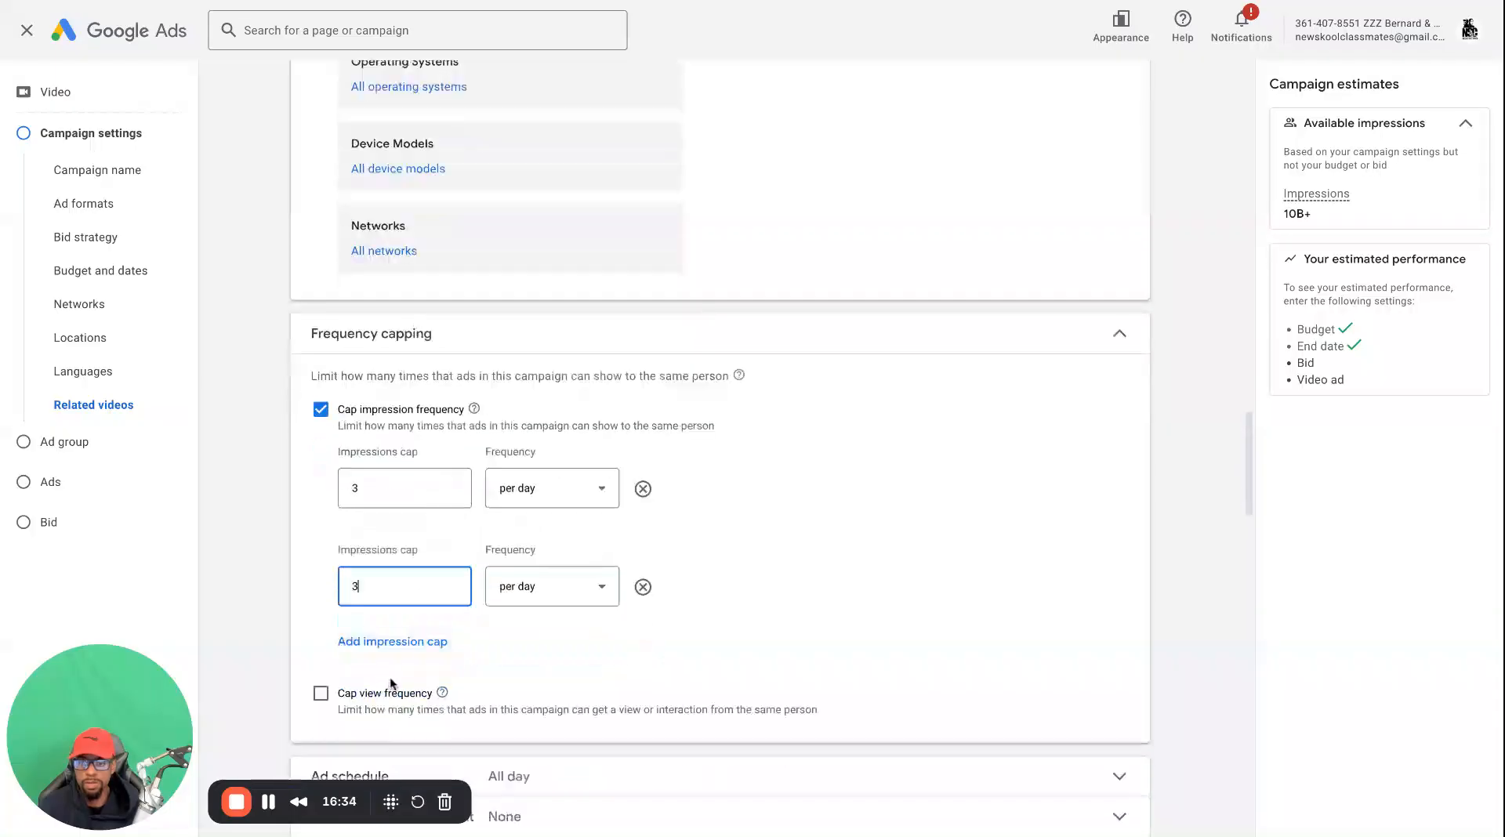
left_click(551, 588)
left_click(589, 633)
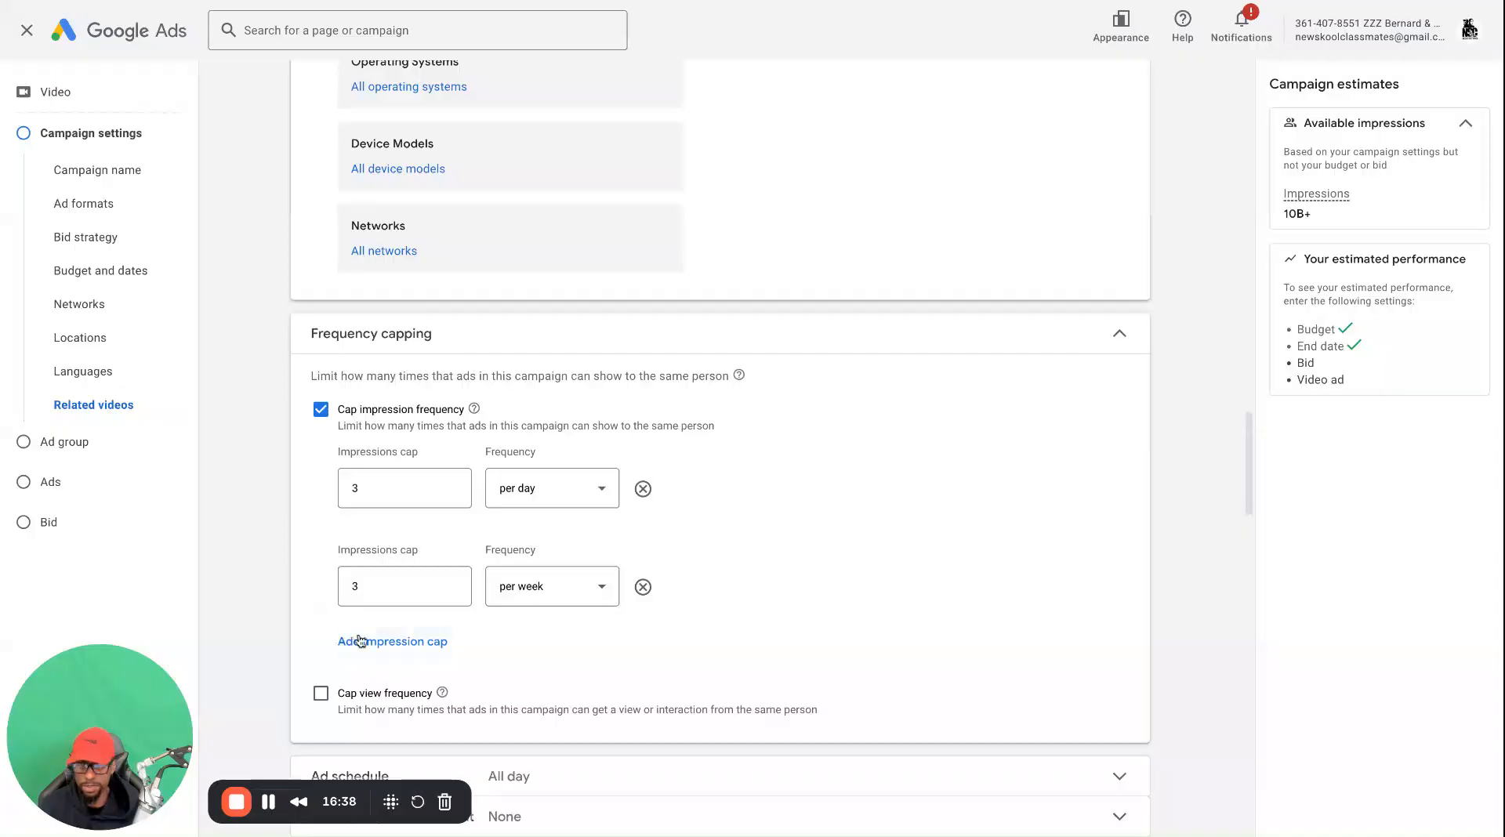
double_click(368, 585)
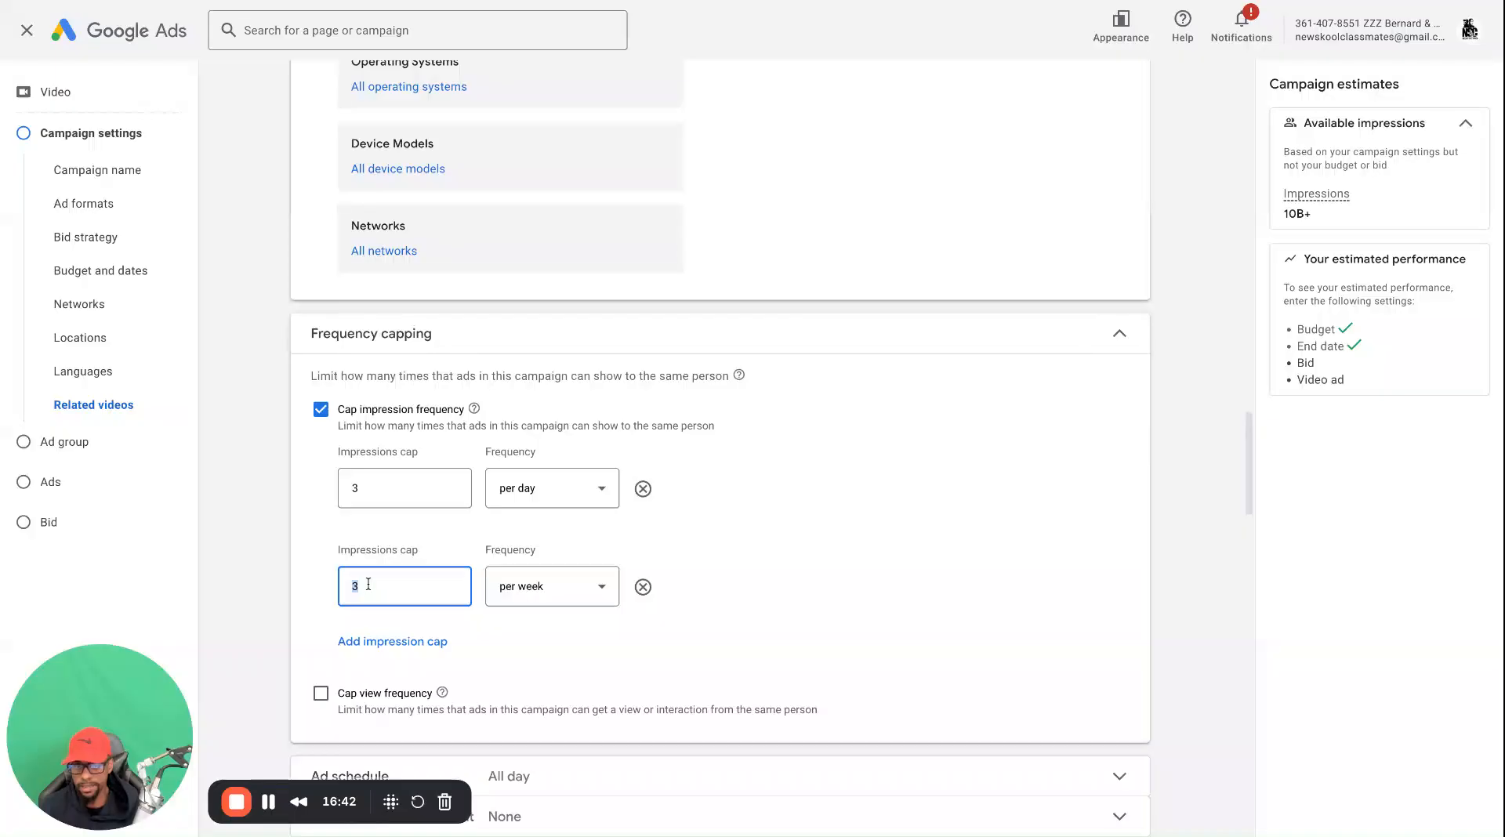
type("9")
left_click(309, 560)
Add a third impression cap of 15 impressions per month
left_click(377, 647)
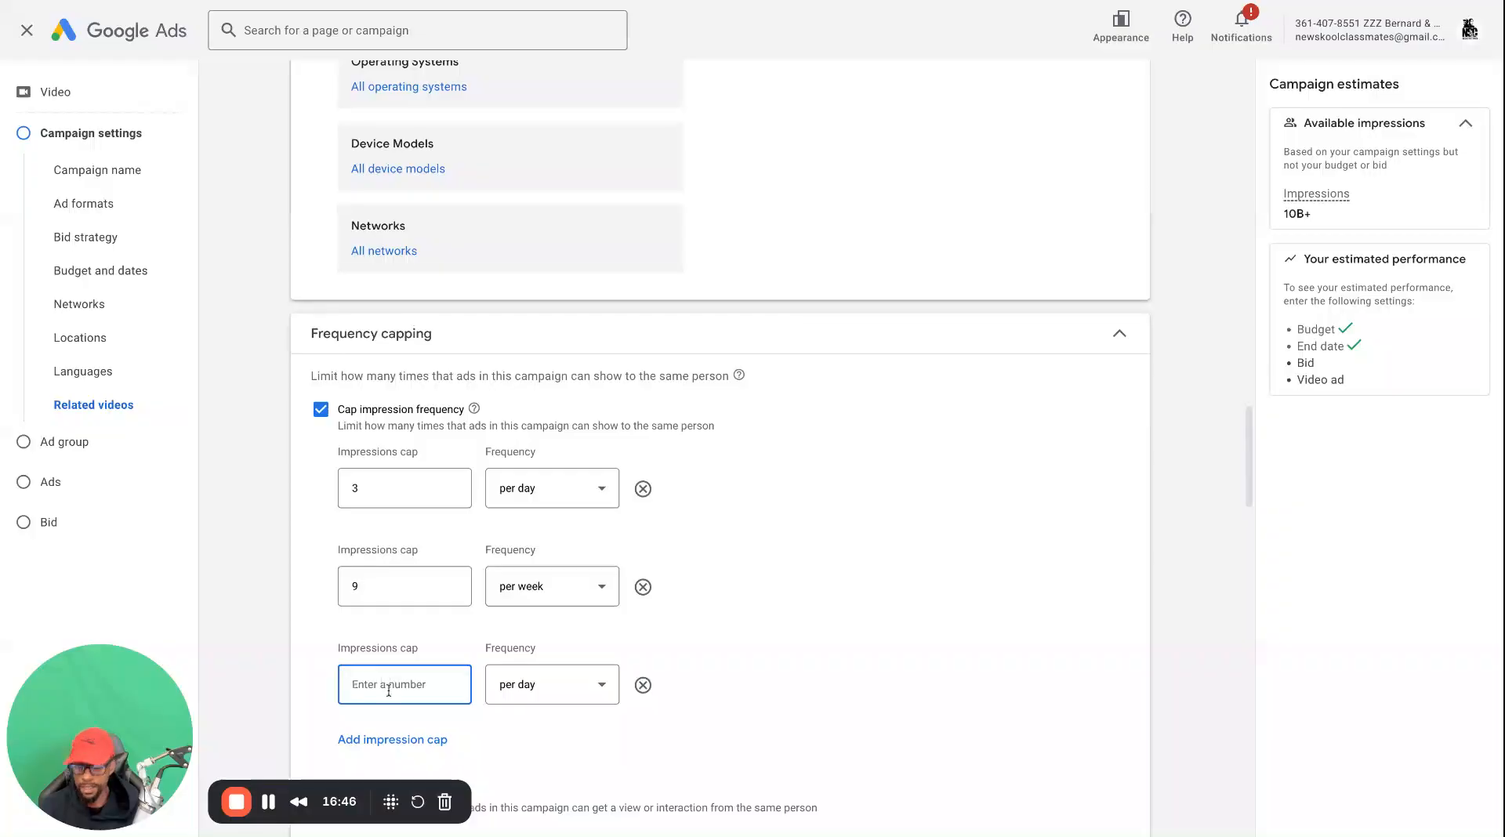
type("15")
left_click(539, 694)
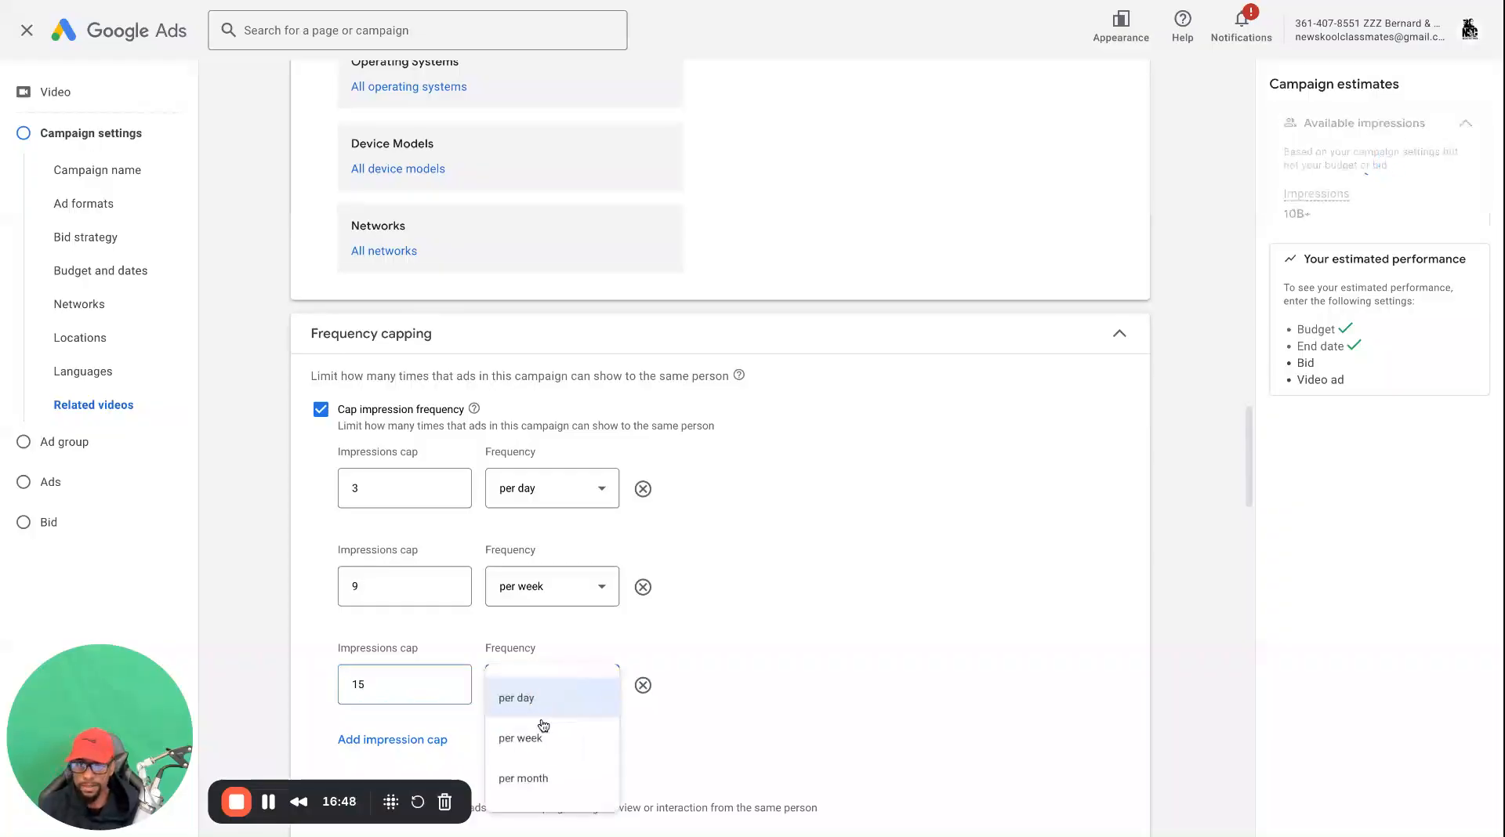
left_click(545, 775)
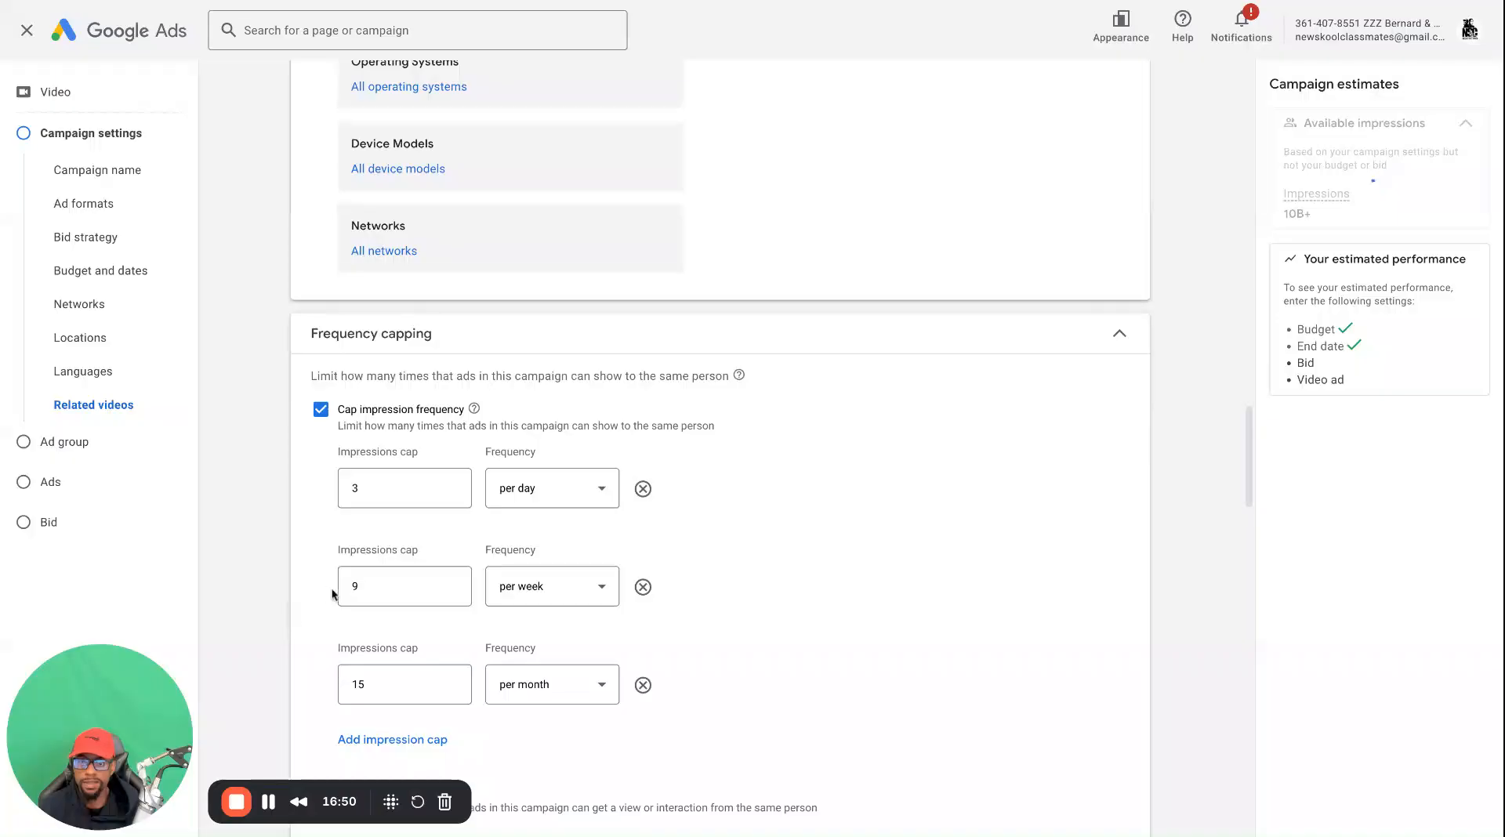
Review the frequency caps, then expand the ad schedule and check its days and hours
scroll(325, 592, "down", 3)
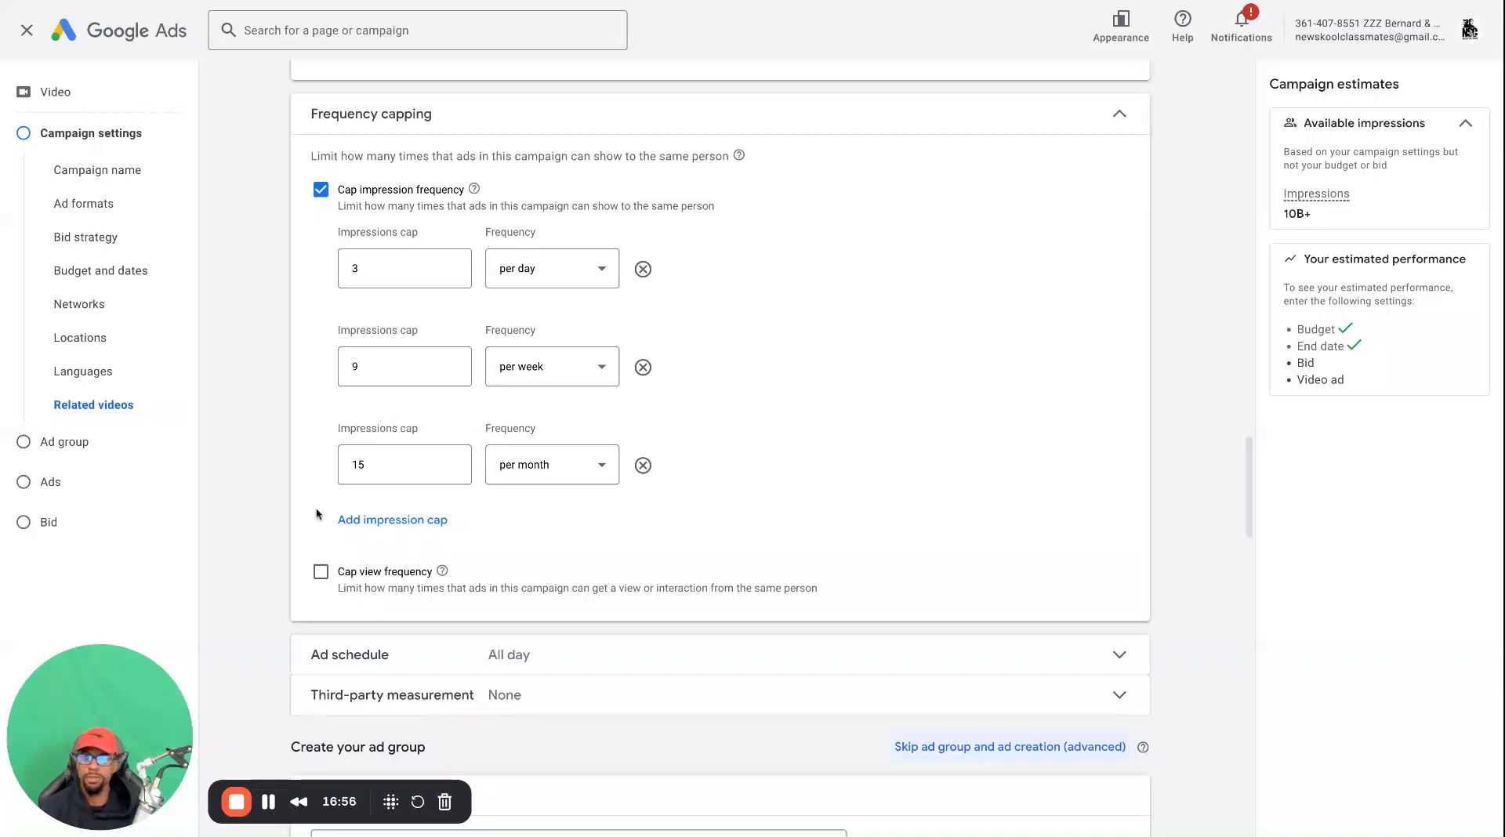
scroll(321, 549, "down", 1)
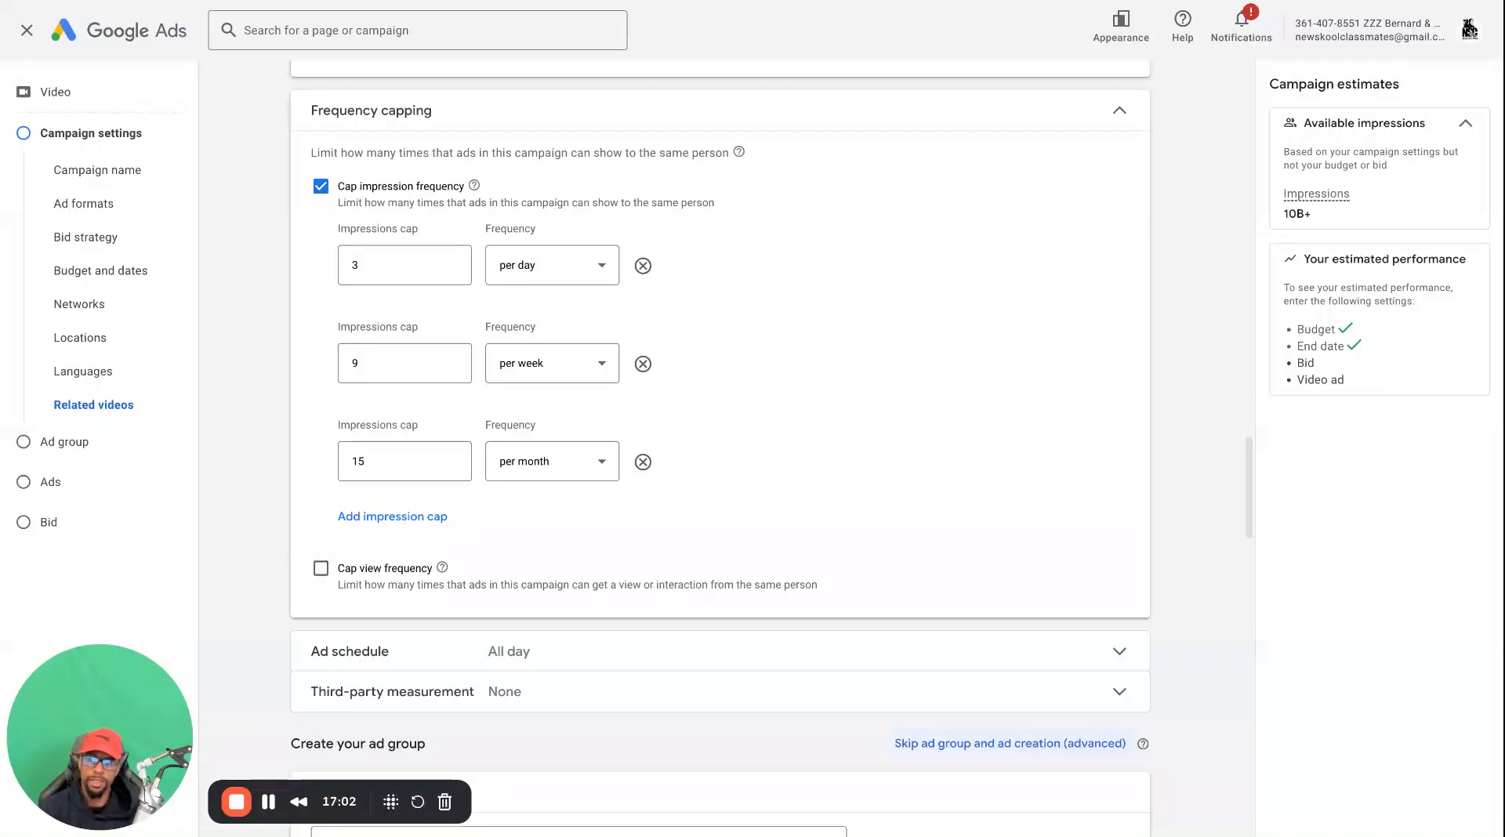
scroll(634, 523, "down", 3)
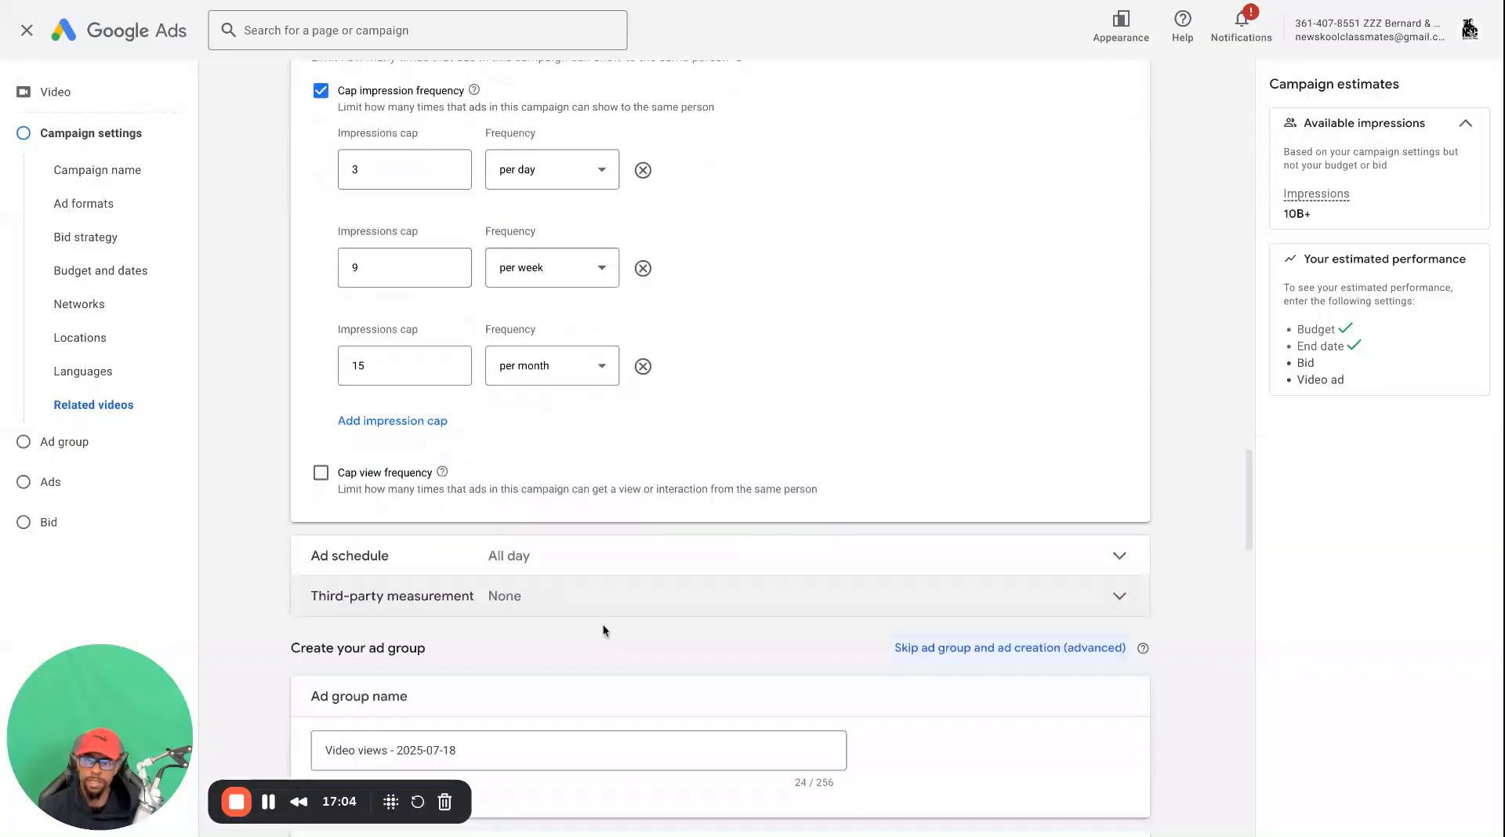
scroll(598, 534, "down", 5)
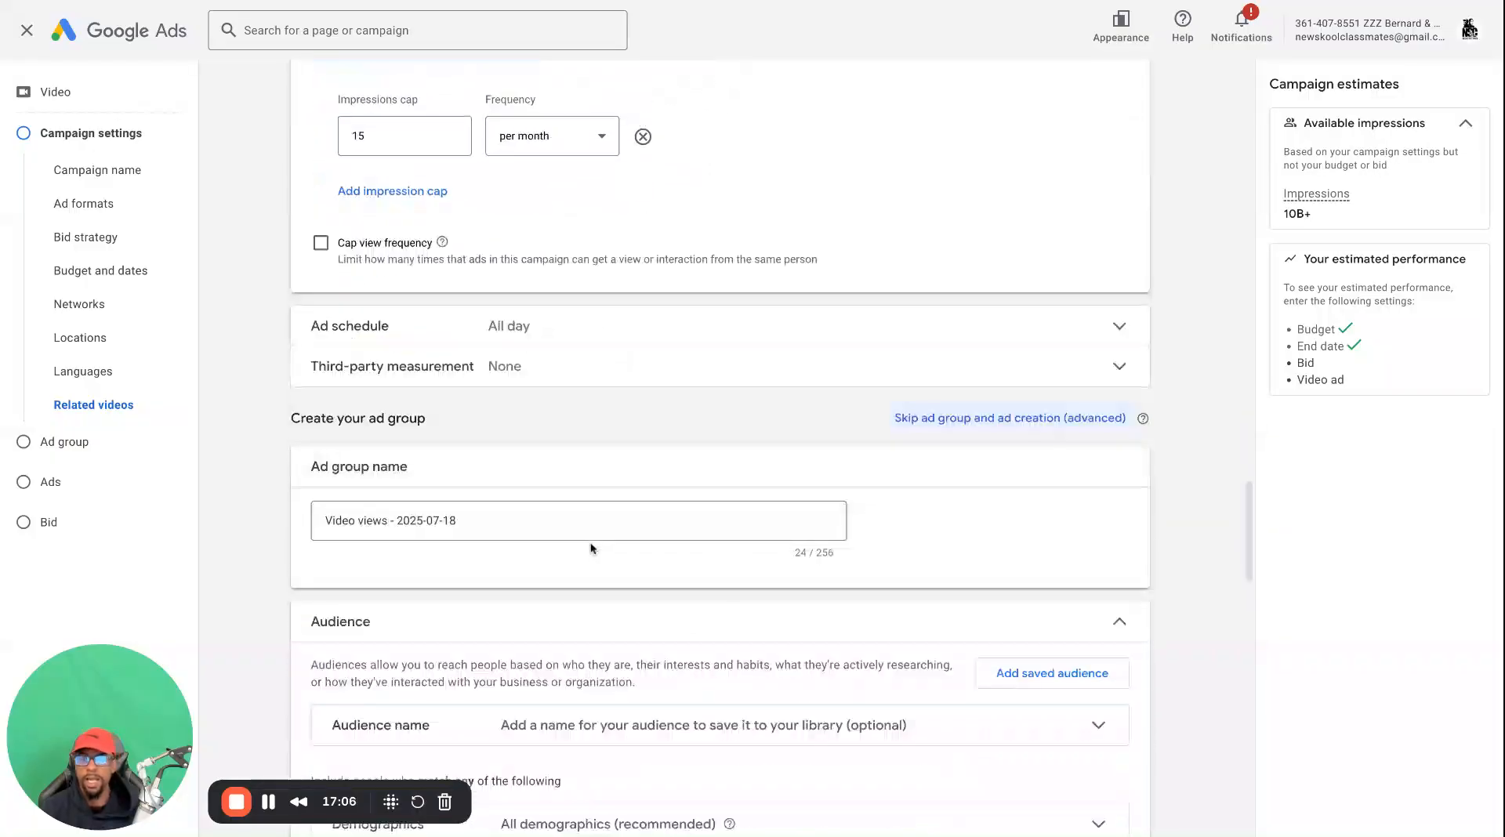
left_click(588, 339)
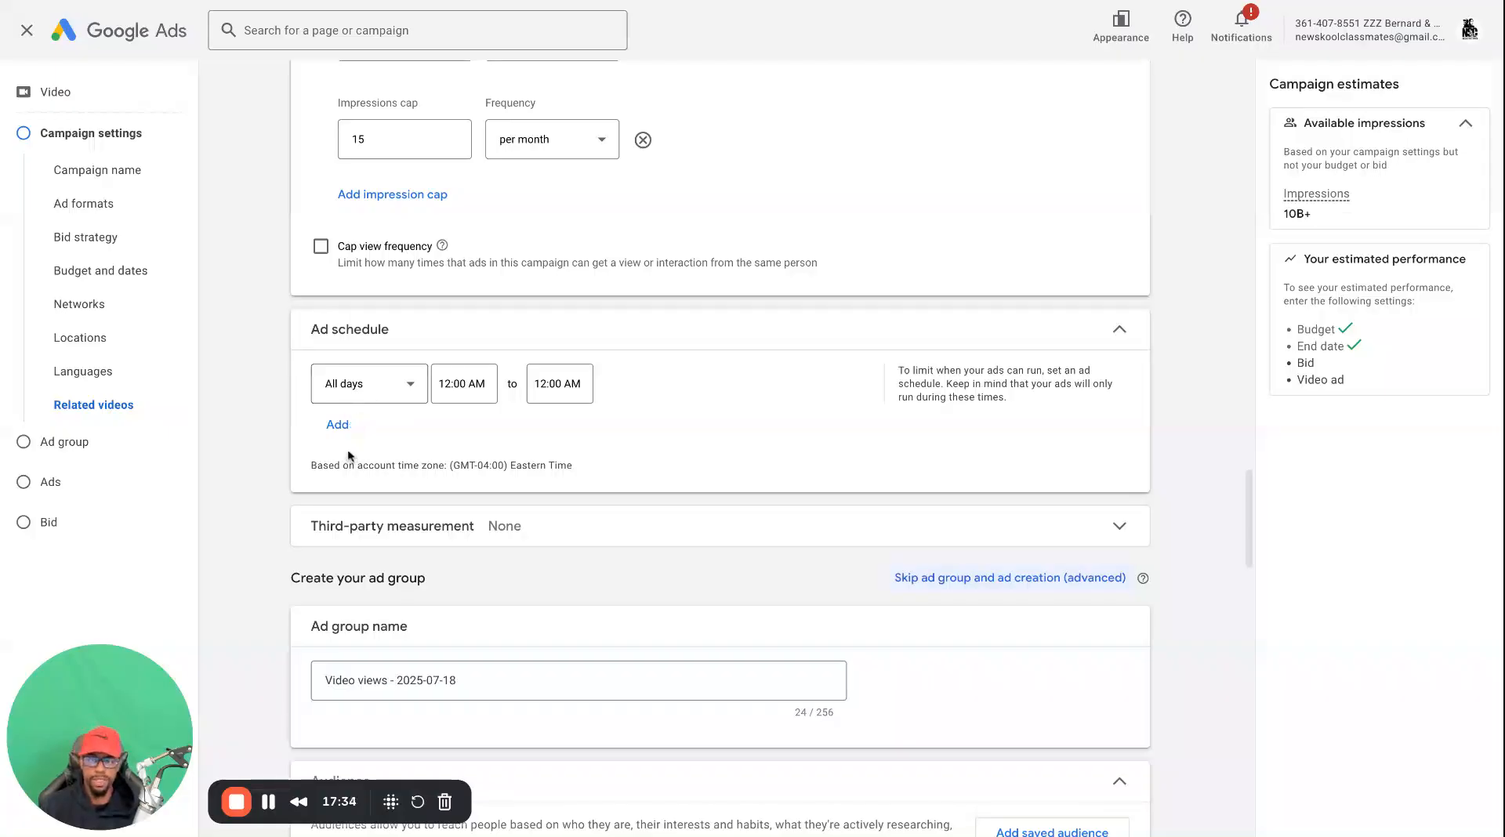
scroll(473, 610, "down", 2)
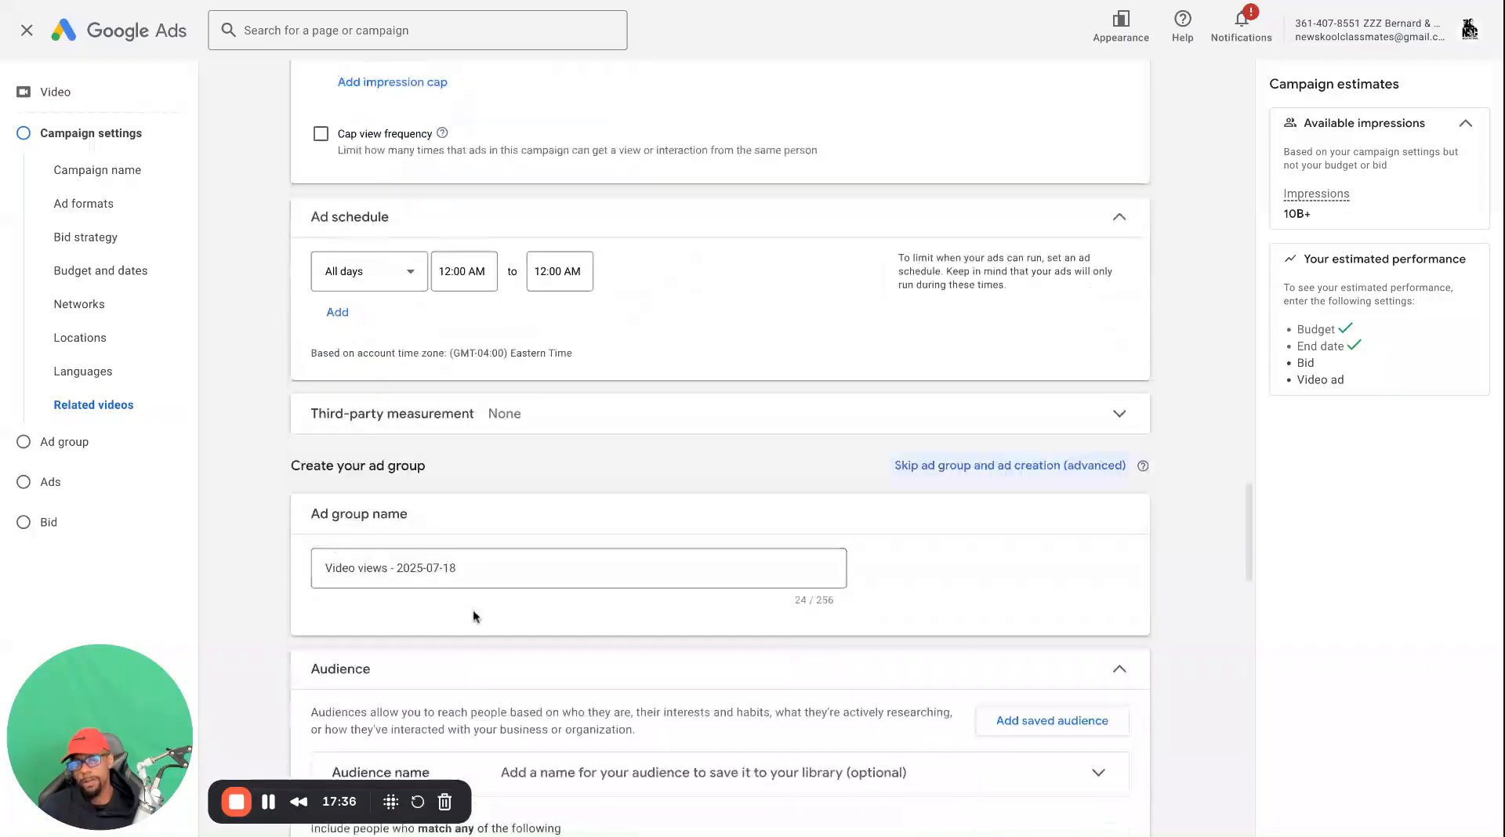
scroll(455, 525, "up", 2)
scroll(453, 533, "down", 4)
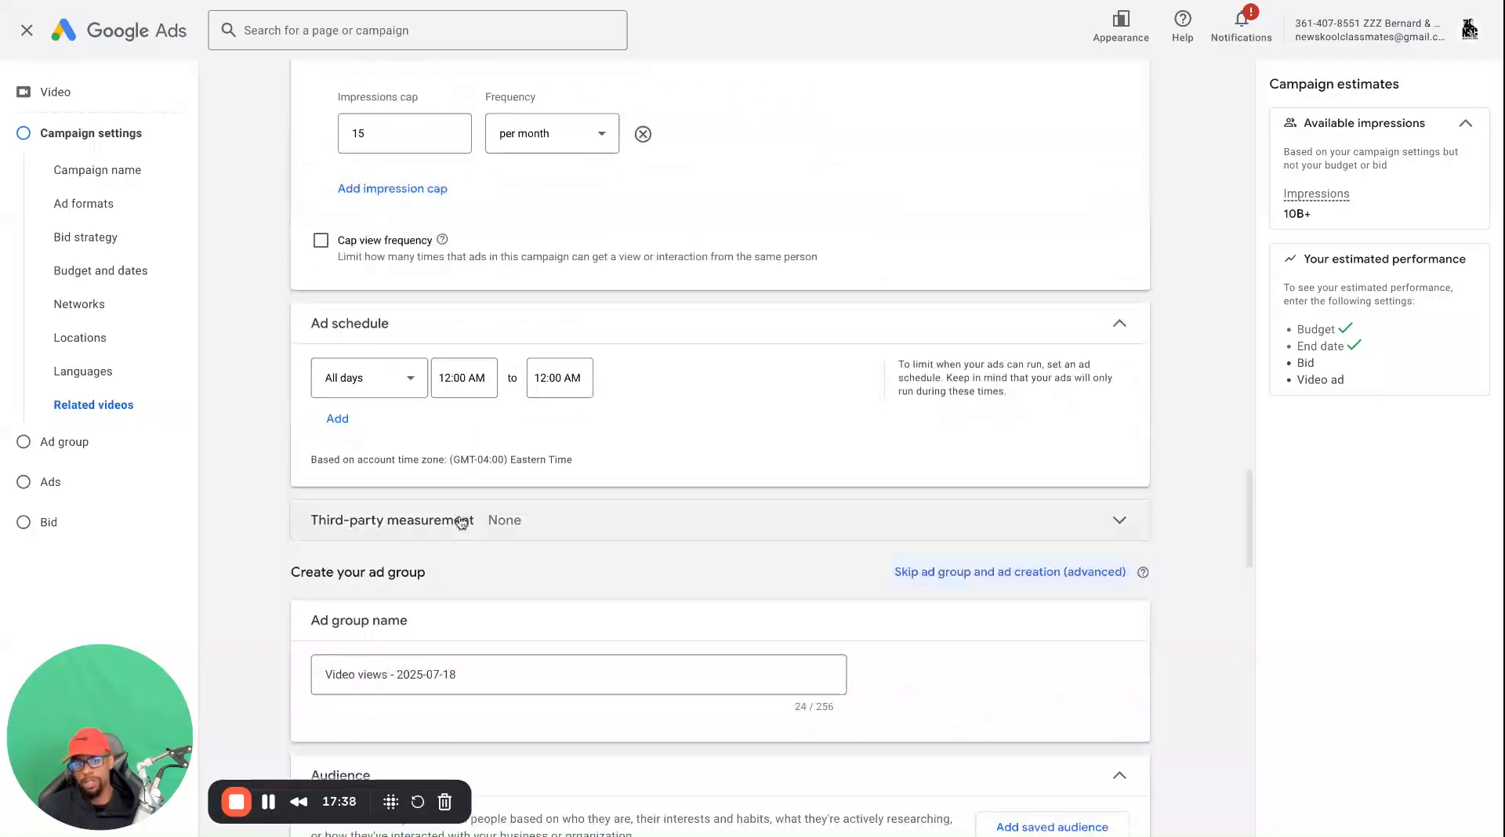
Look over the ad group's name and its audience options, from demographics and interests to audience expansion
scroll(450, 552, "down", 2)
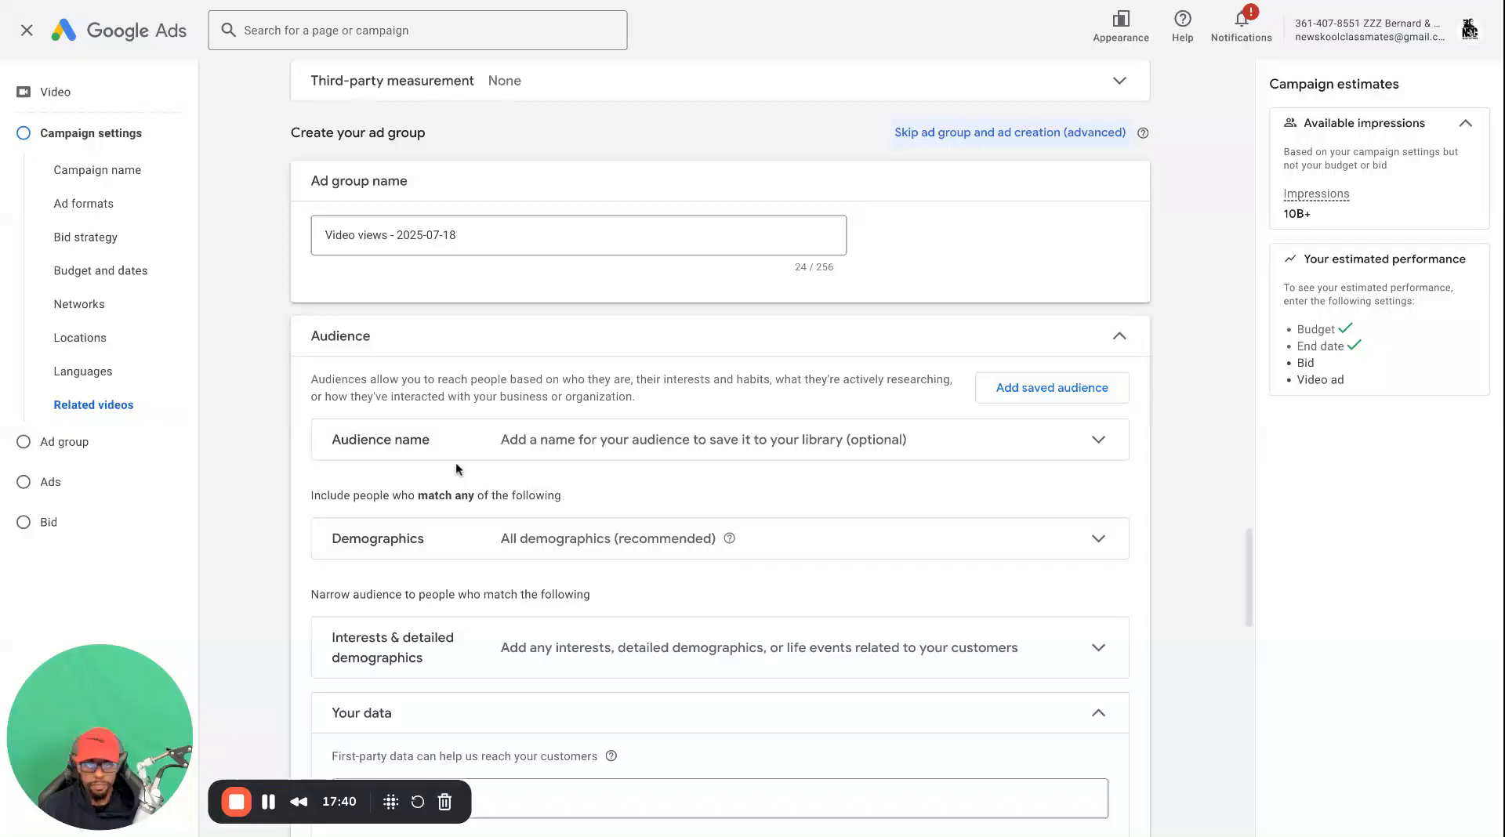
scroll(455, 482, "down", 1)
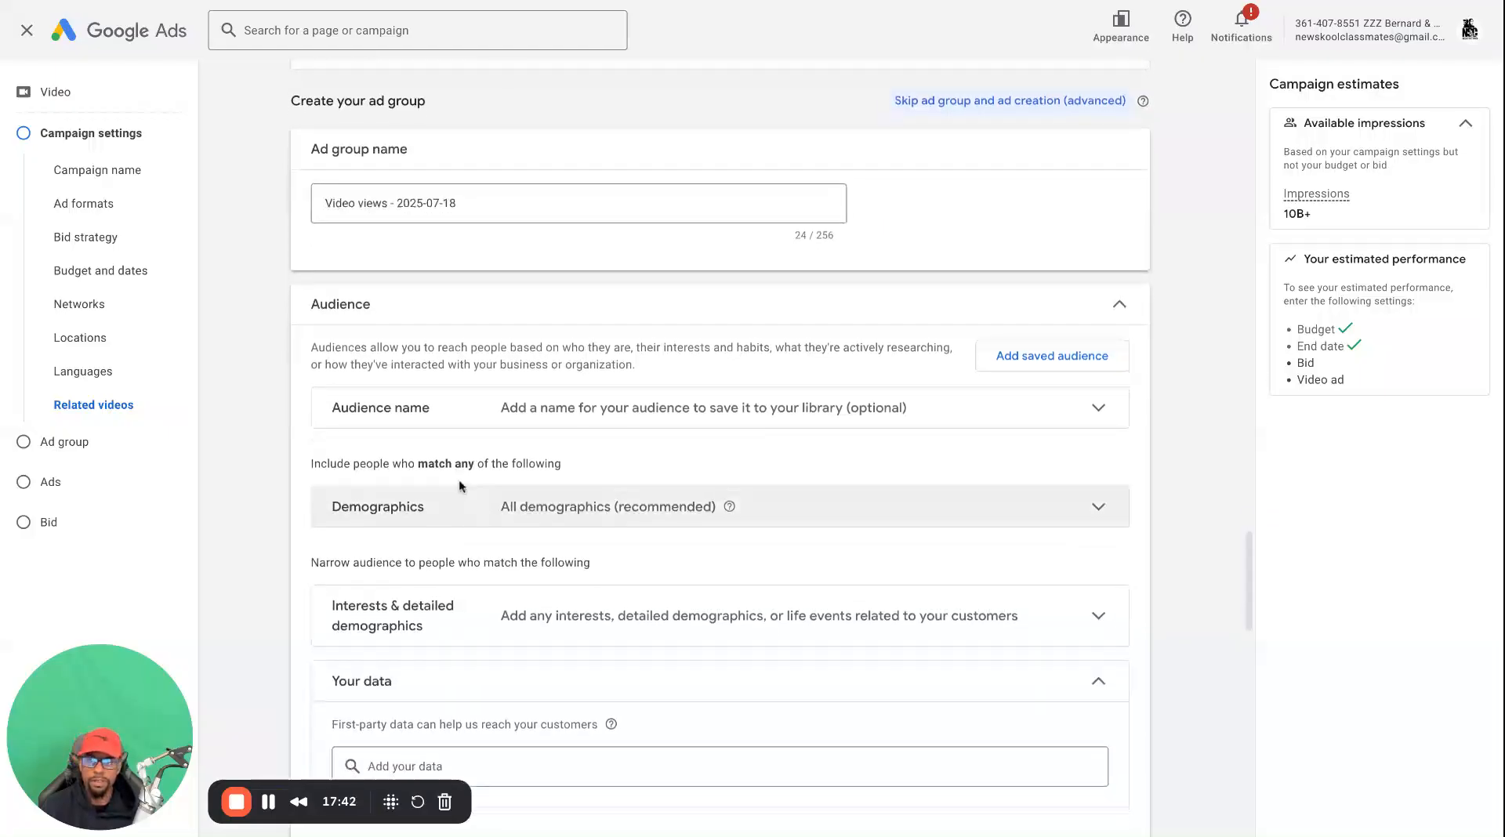
scroll(460, 494, "down", 1)
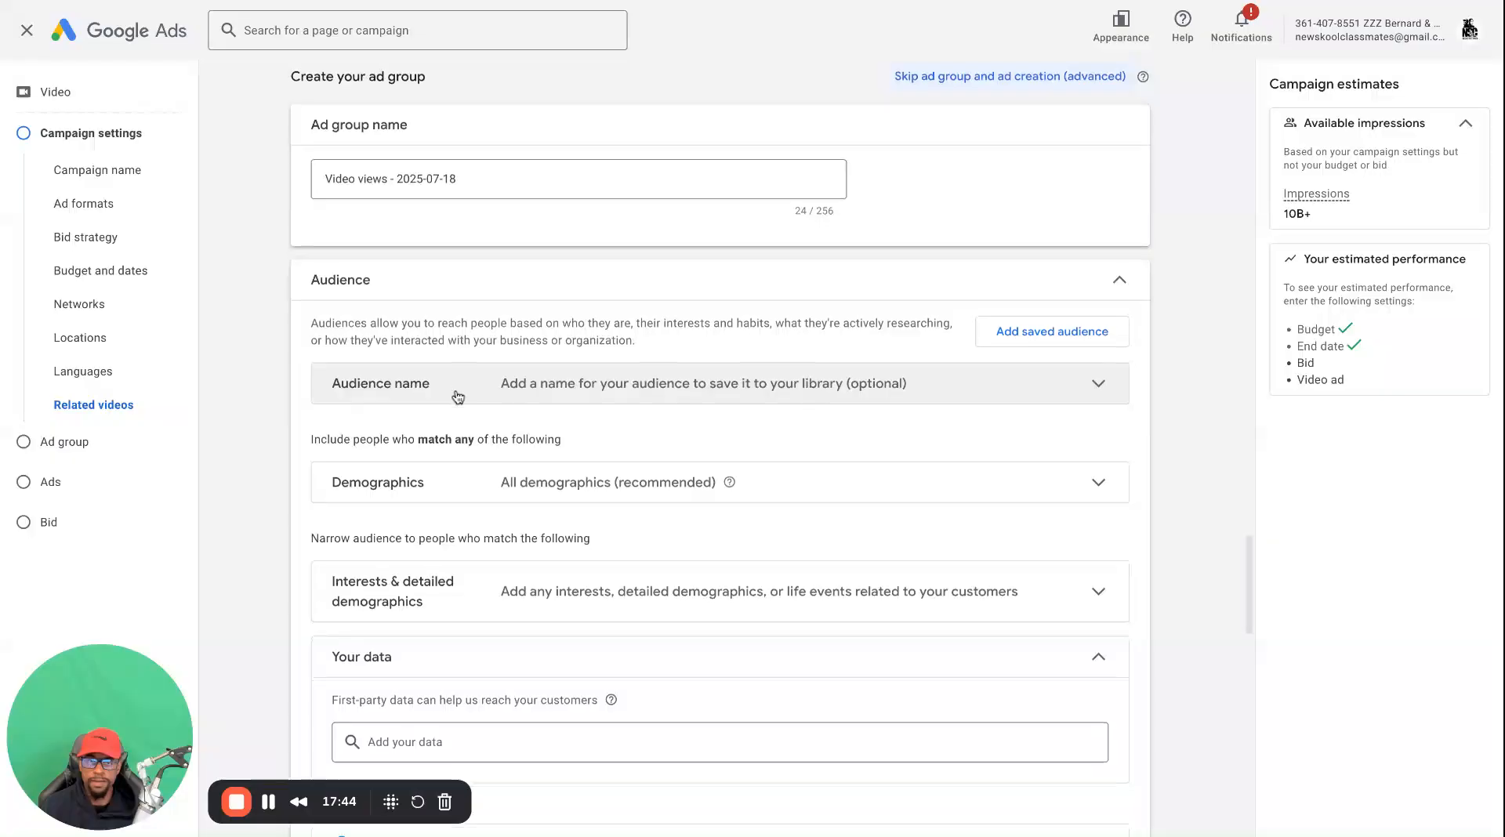
scroll(458, 397, "down", 2)
scroll(444, 329, "down", 5)
scroll(451, 352, "up", 4)
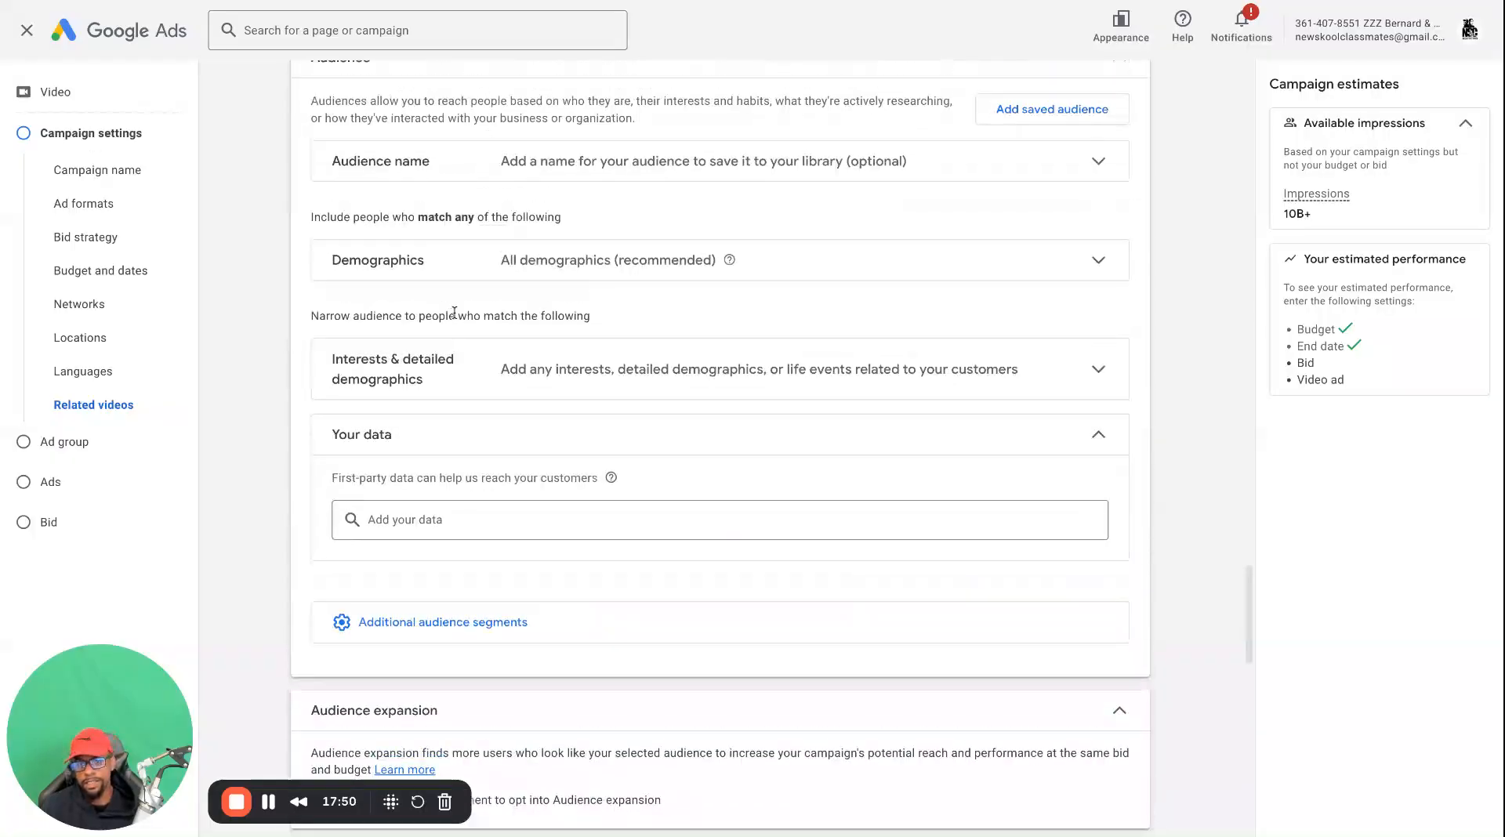
scroll(454, 313, "up", 1)
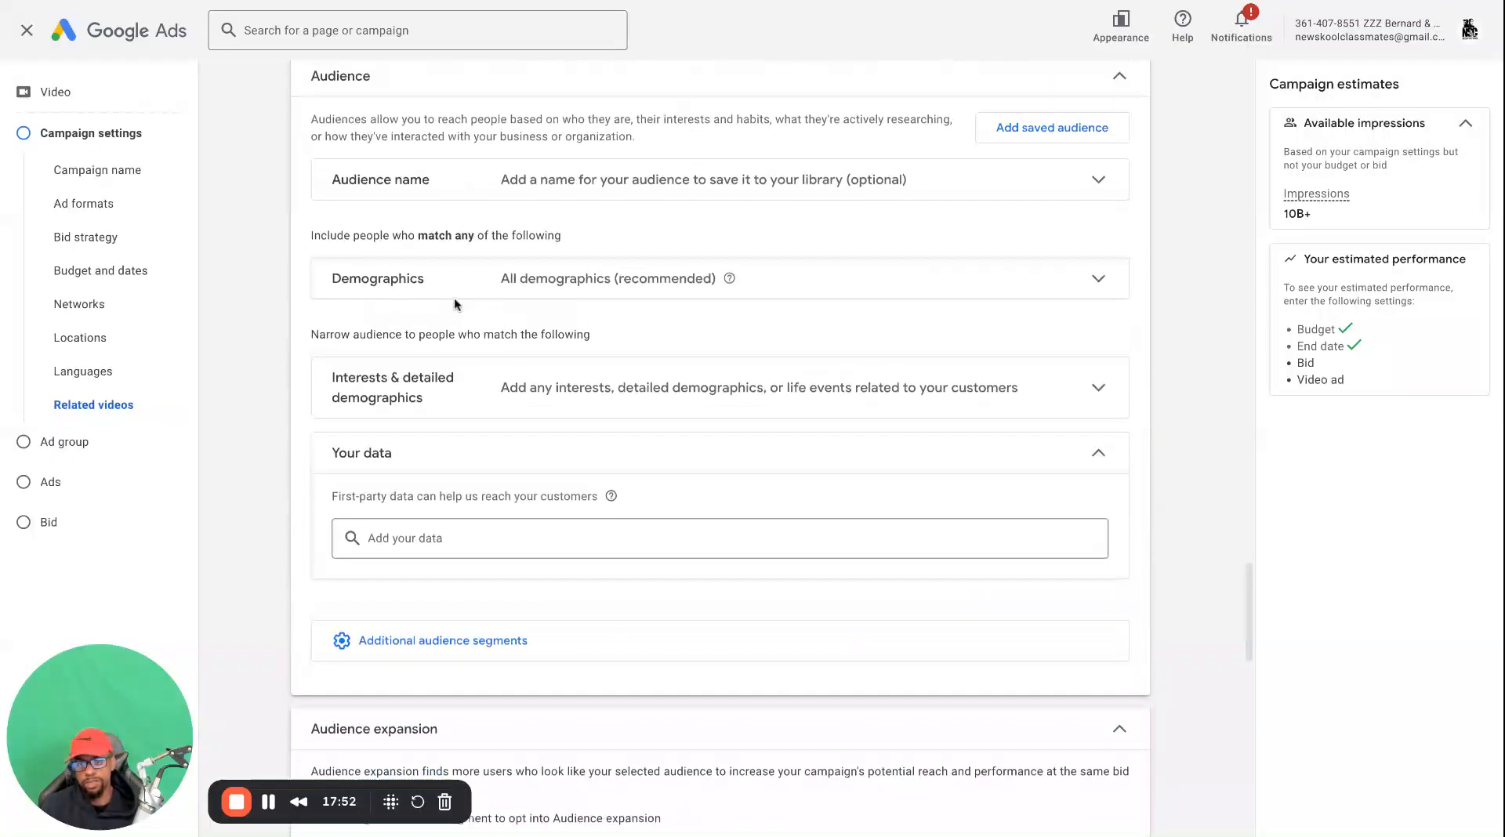
scroll(454, 301, "up", 1)
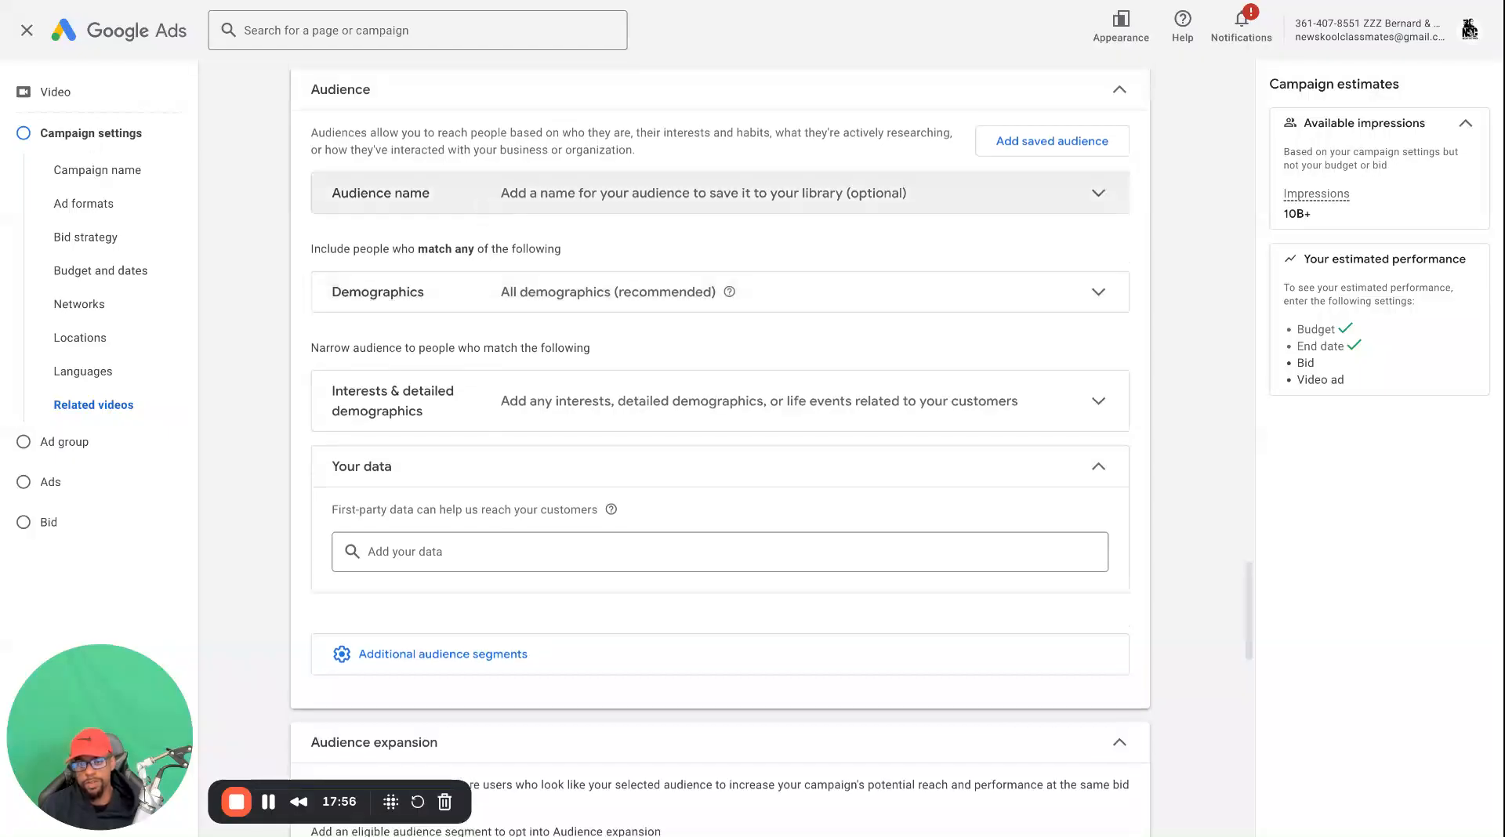
Limit the ad group's demographics to females and males aged 18 to 34, excluding unknown gender and unknown age
scroll(486, 207, "up", 10)
scroll(514, 314, "up", 10)
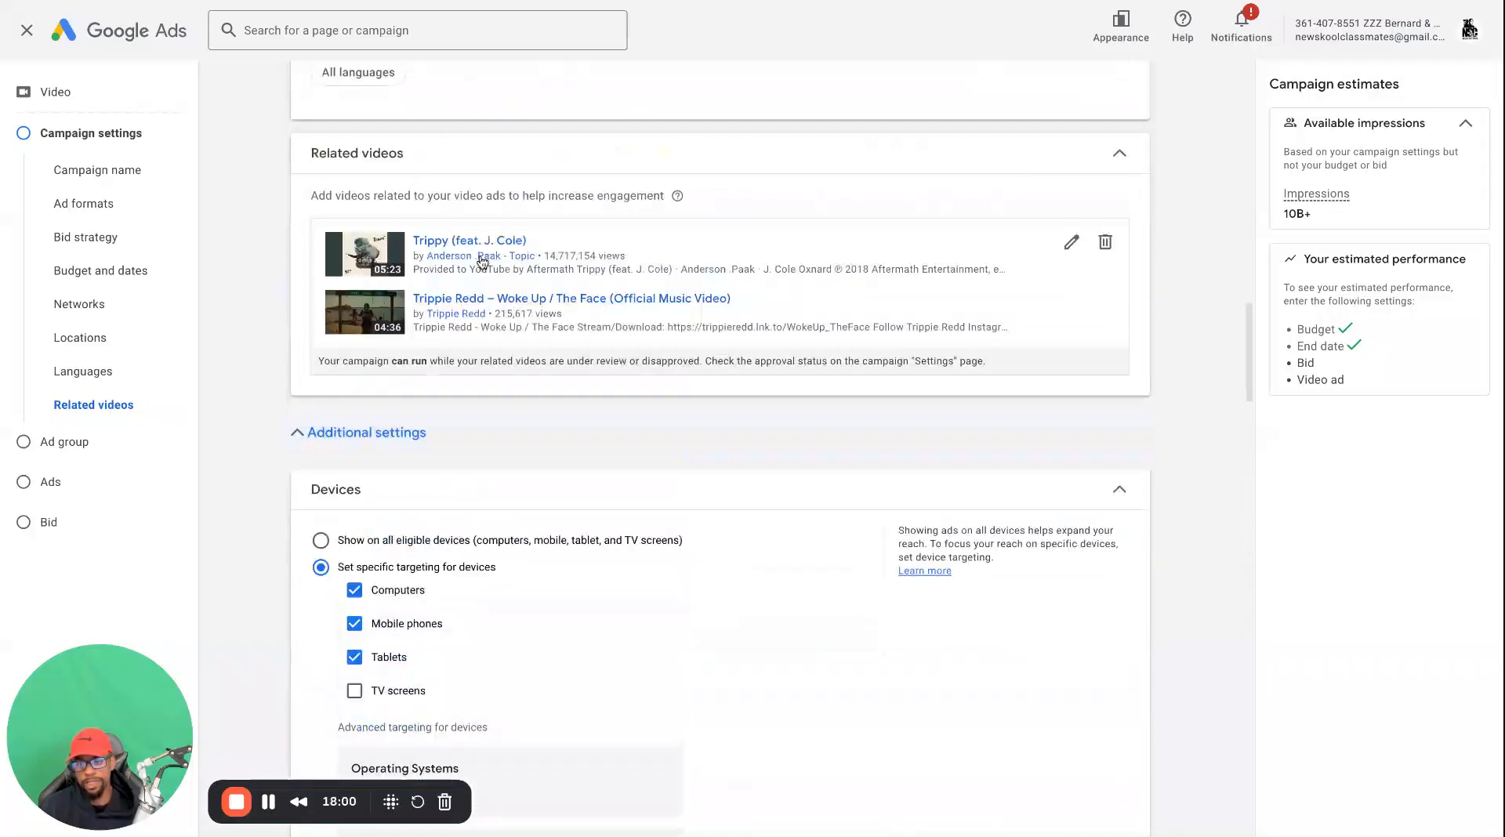
scroll(411, 320, "down", 12)
scroll(400, 391, "down", 6)
scroll(416, 296, "down", 2)
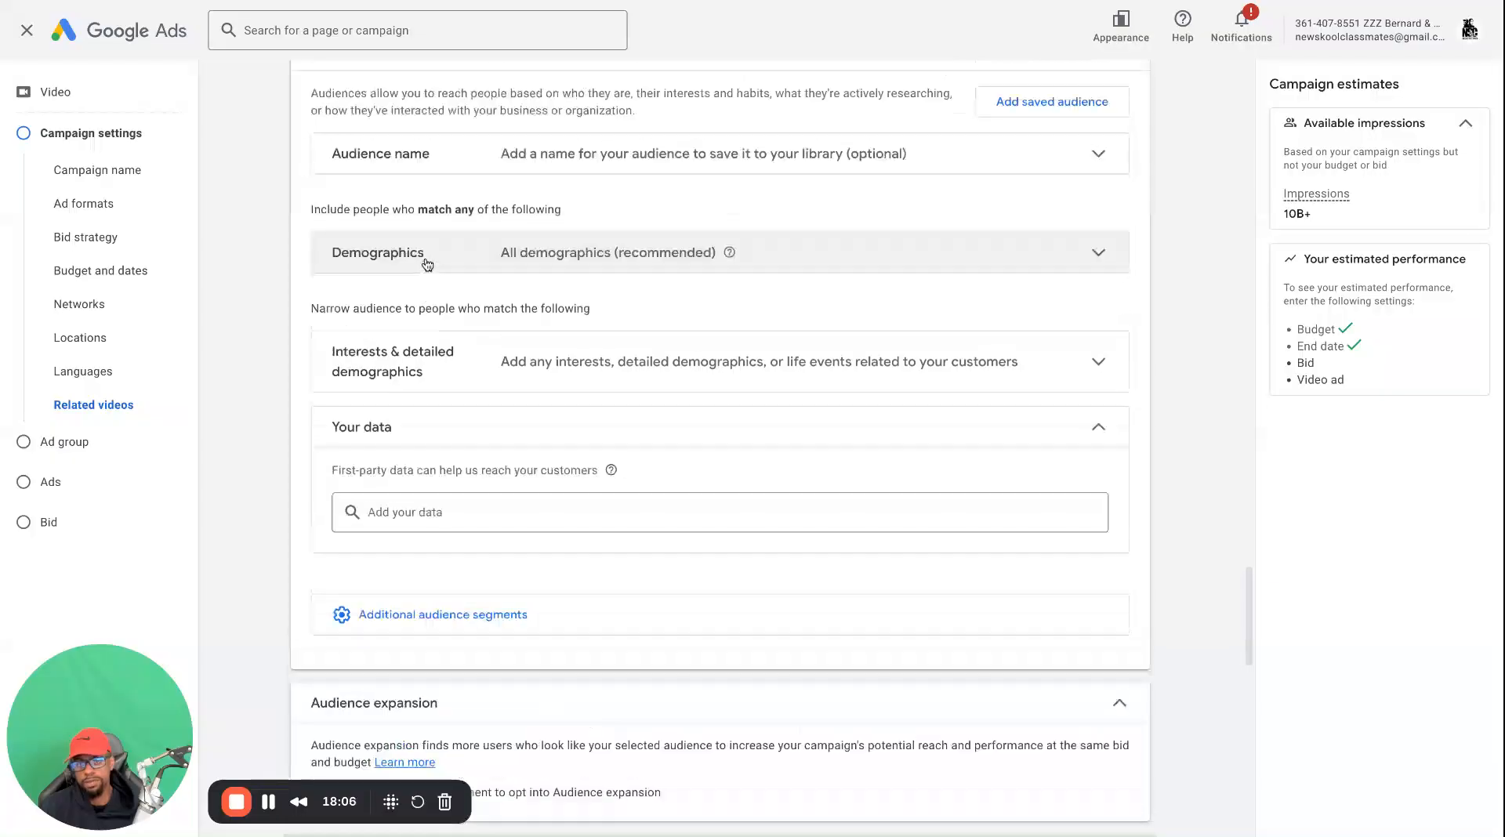
left_click(903, 249)
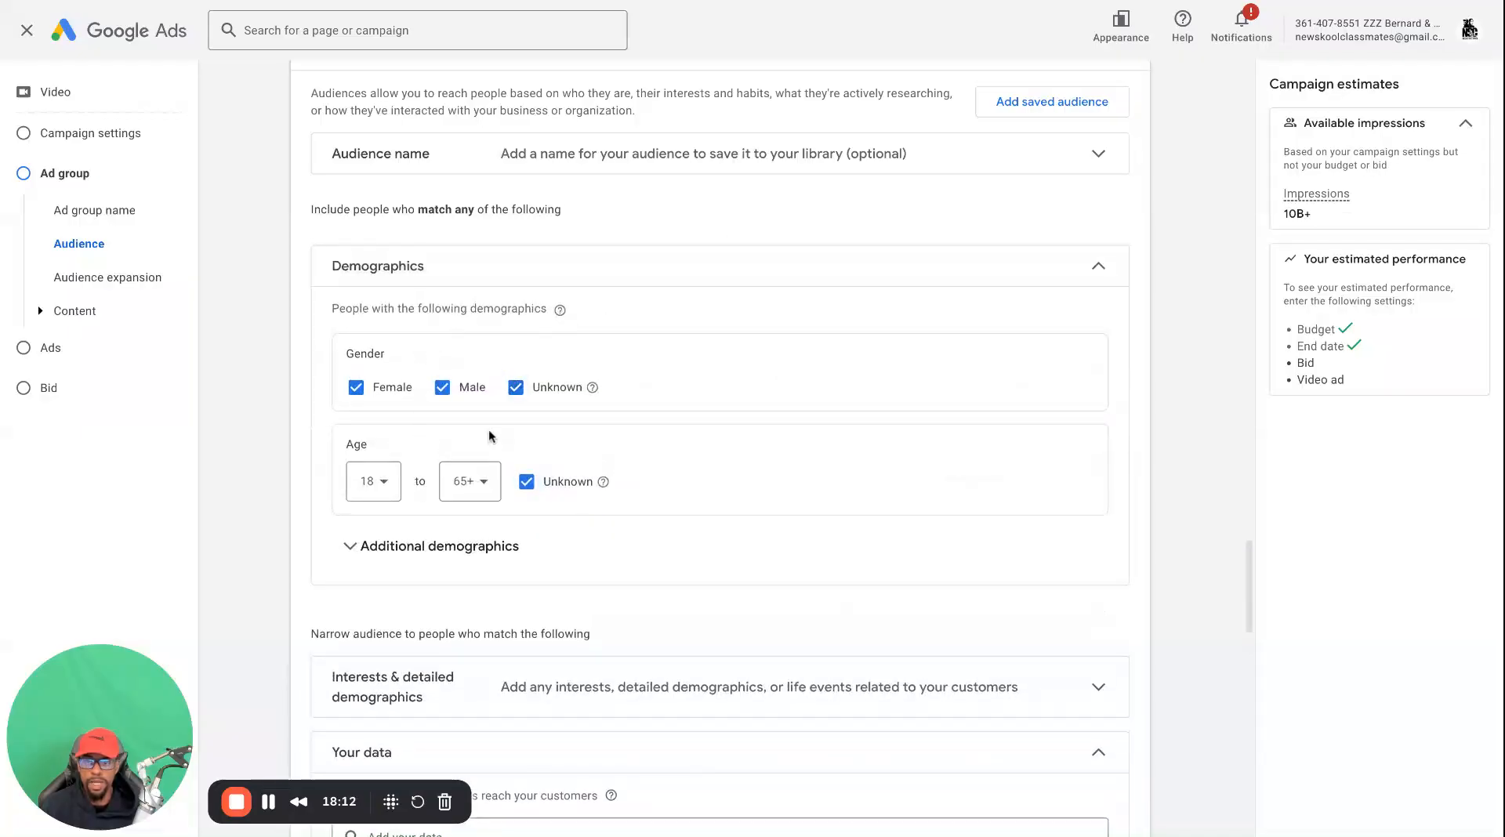
left_click(518, 390)
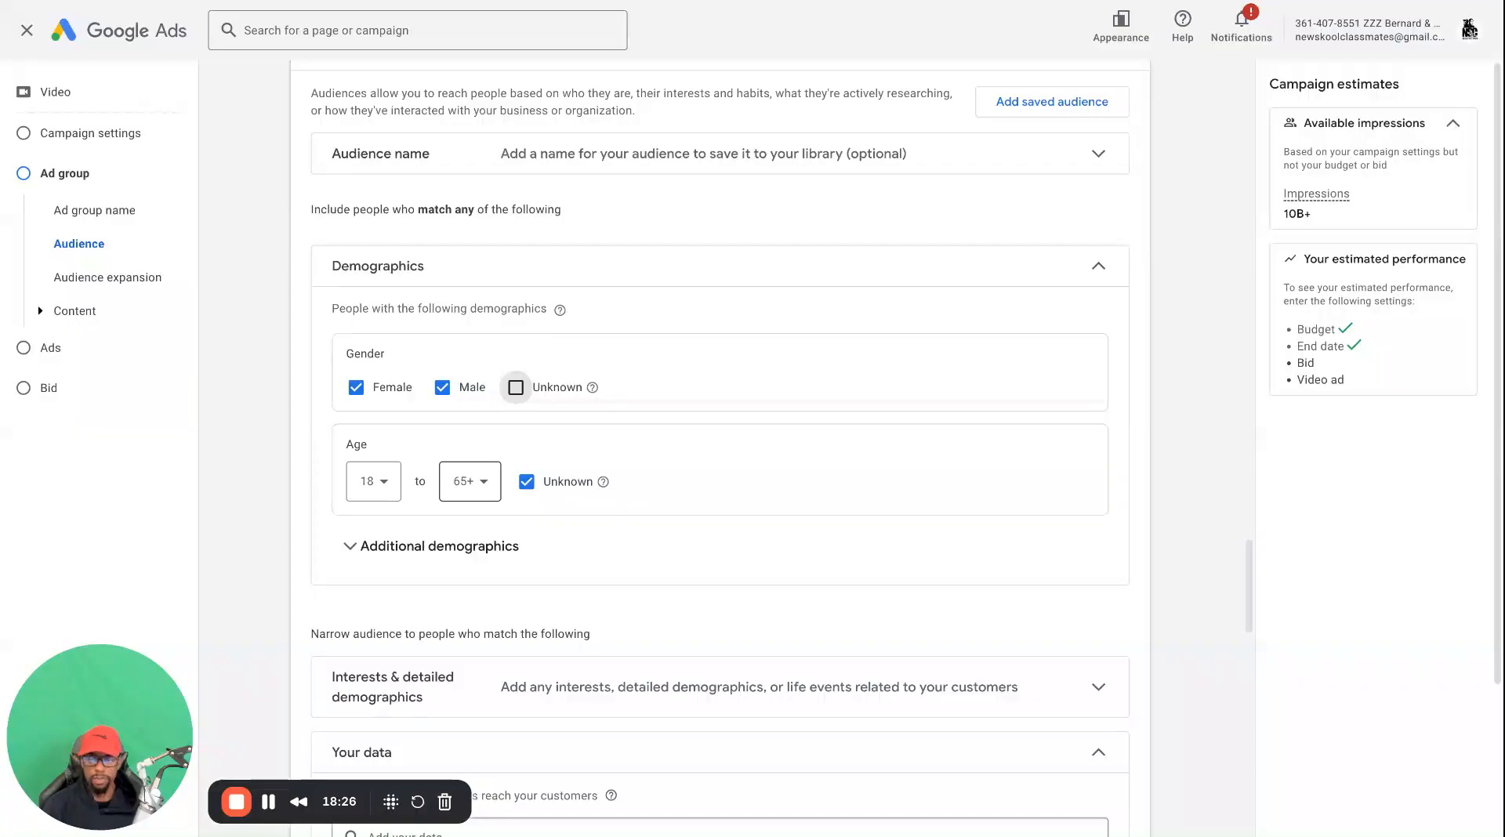
left_click(526, 482)
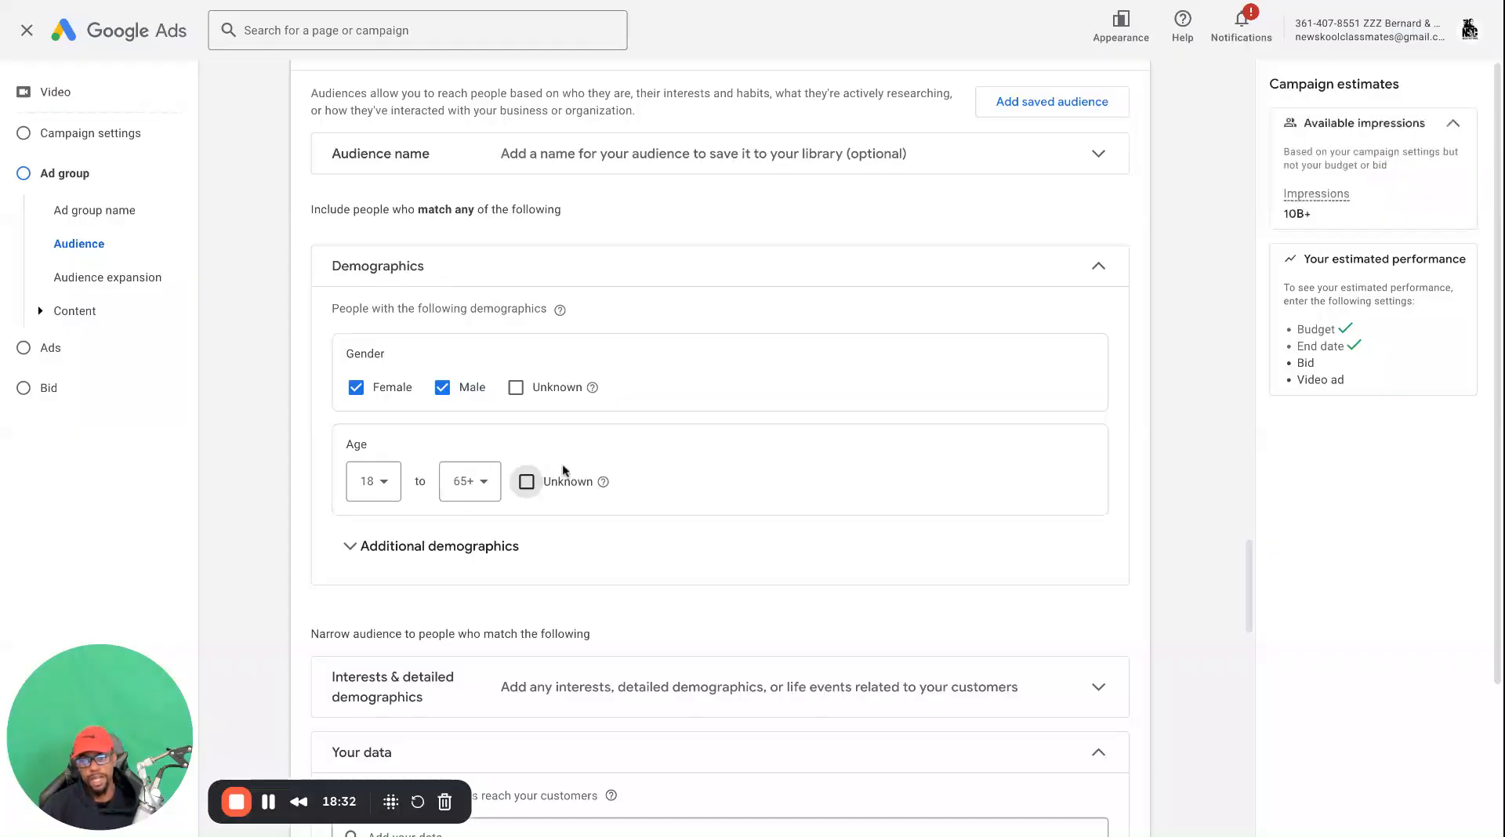
left_click(469, 480)
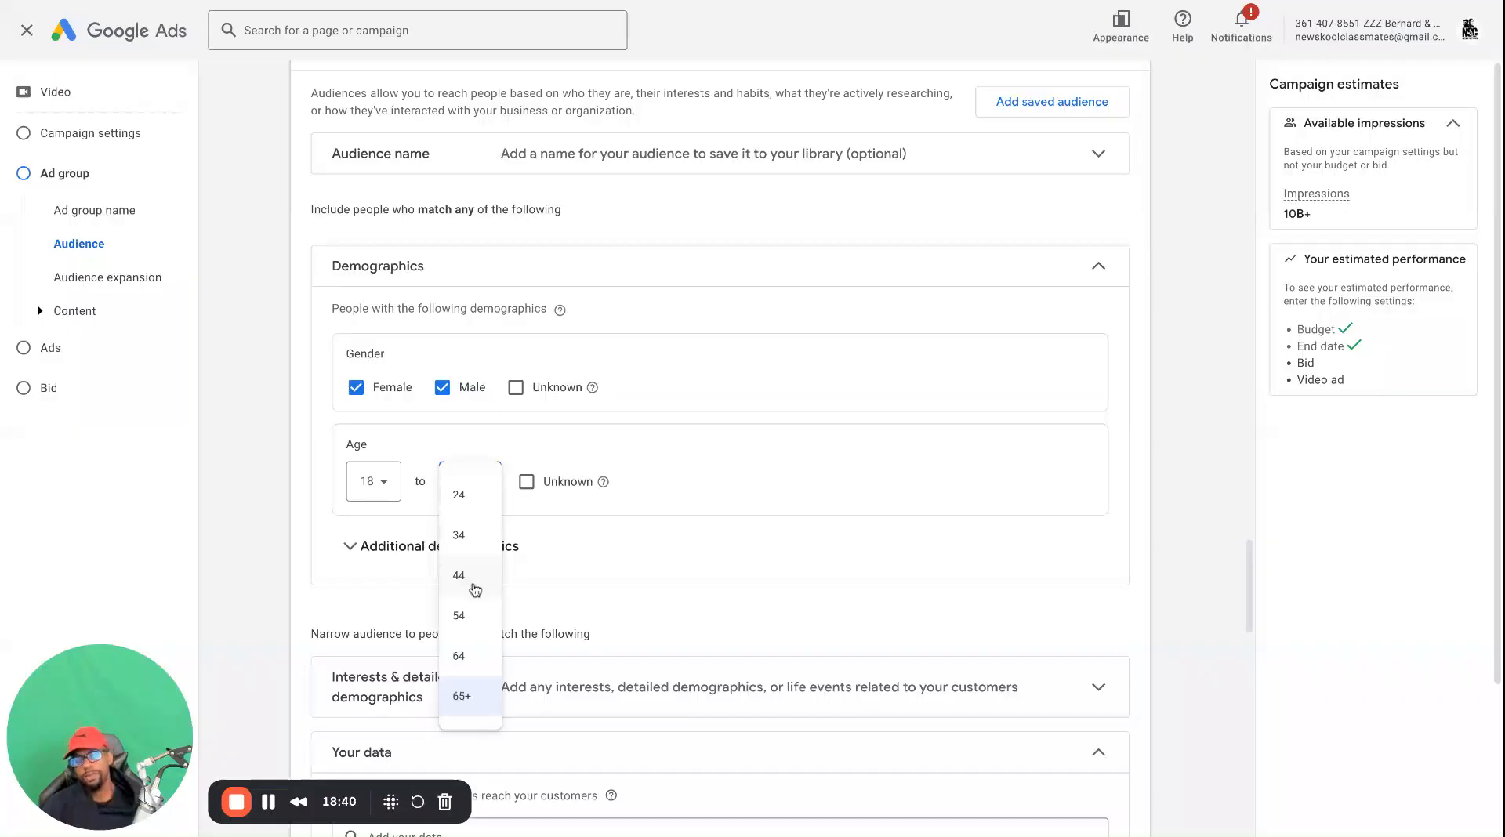
left_click(474, 536)
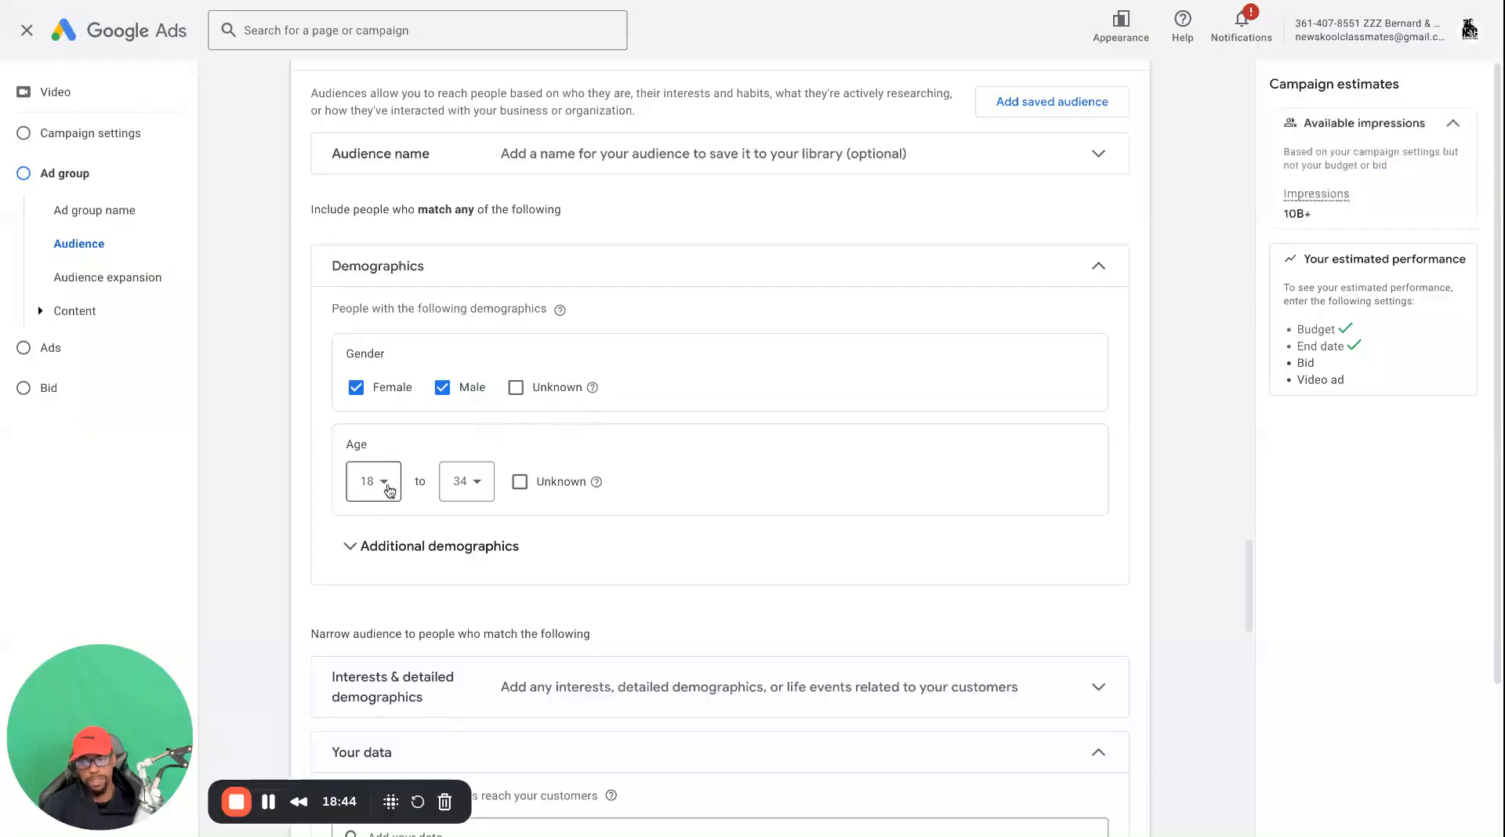
Review the parental status and household income options under the additional demographics, then collapse them
left_click(432, 549)
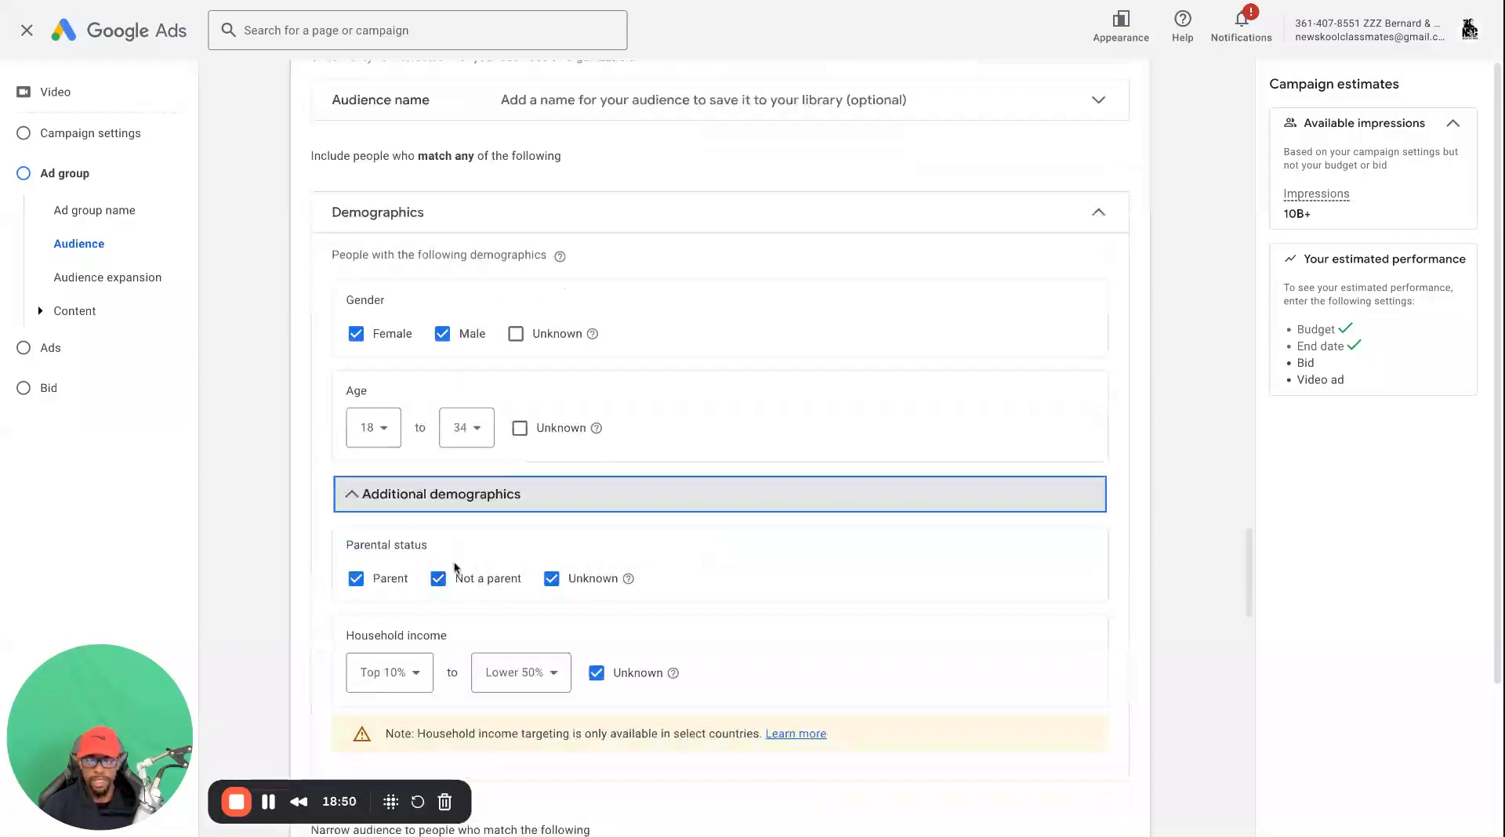
scroll(501, 642, "down", 1)
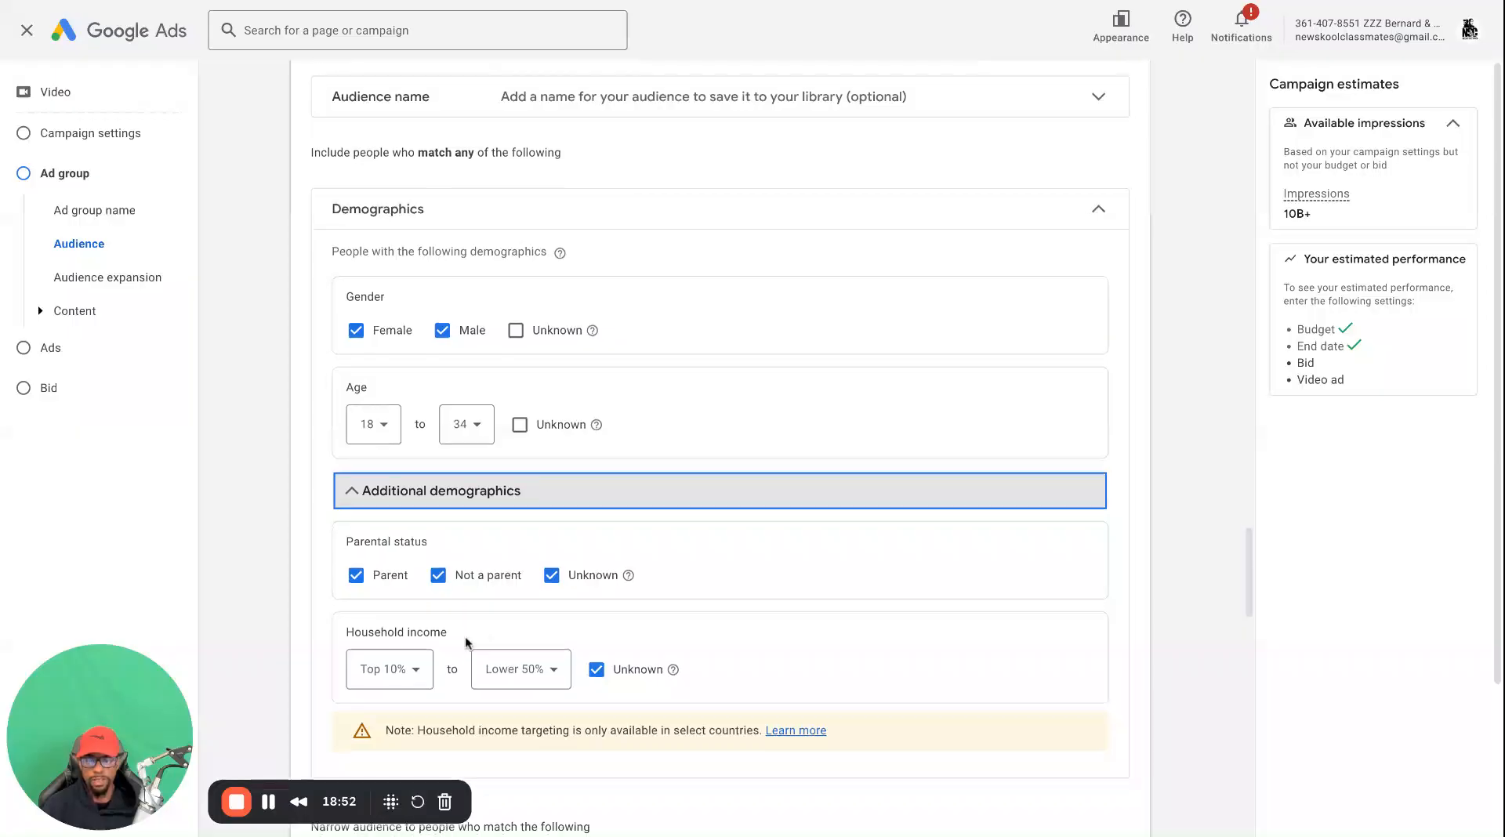
left_click(439, 634)
scroll(439, 631, "down", 3)
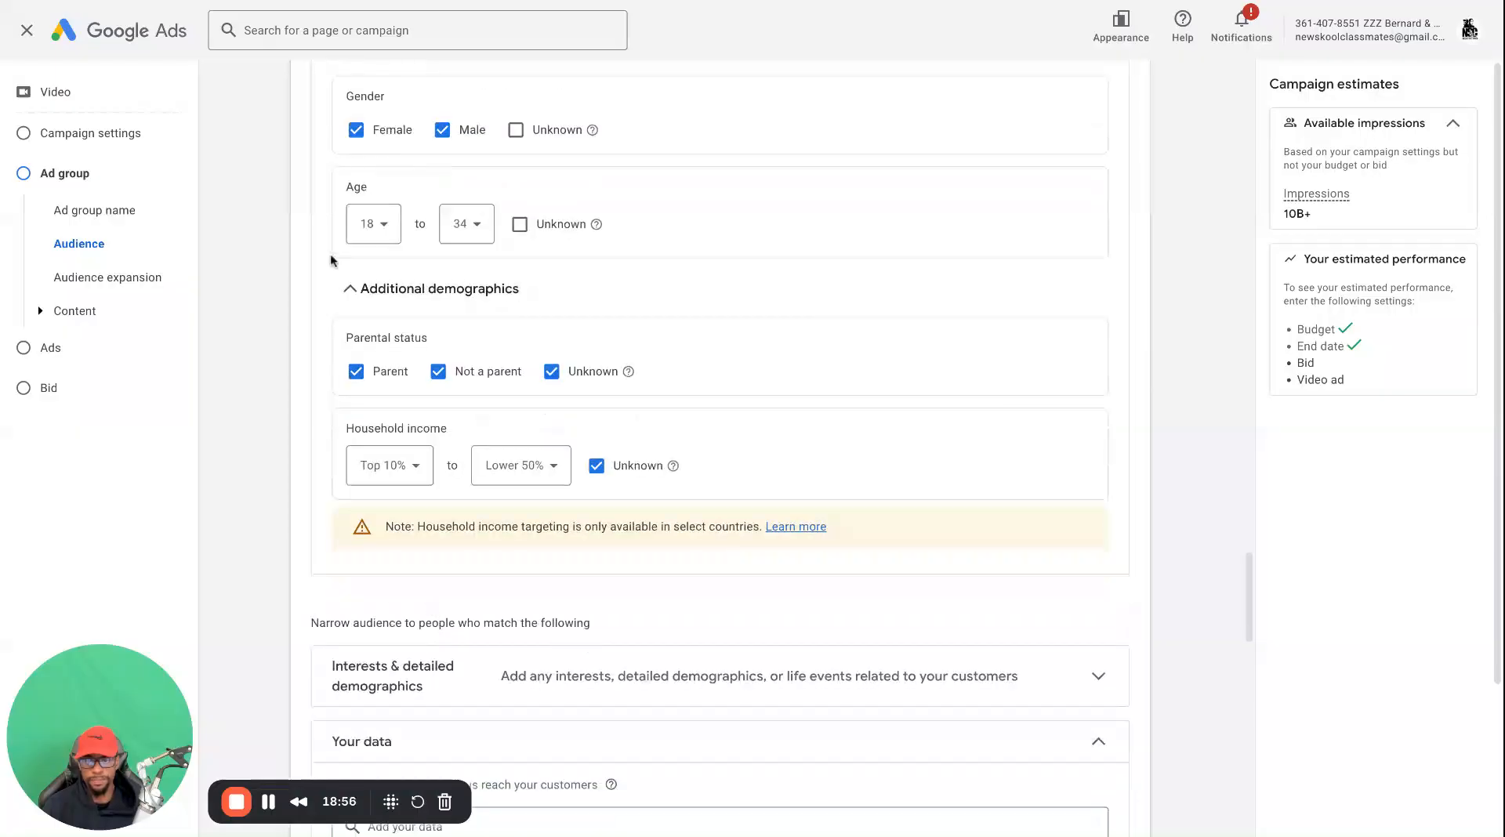
left_click(344, 288)
scroll(413, 424, "down", 1)
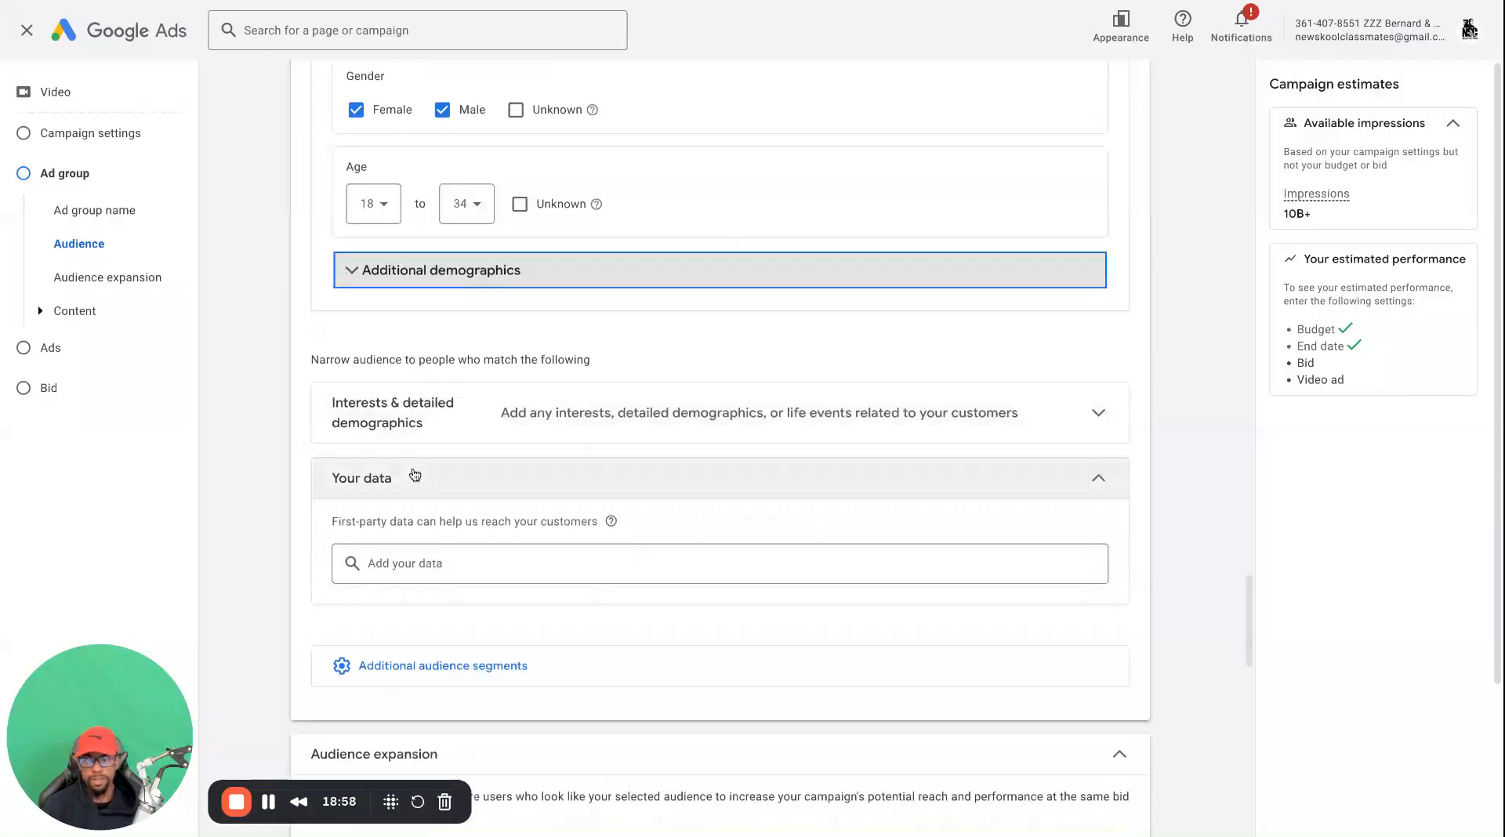
Search the interests and detailed demographics for "hiphop" and add the Rap and Hip Hop Music segment
left_click(540, 409)
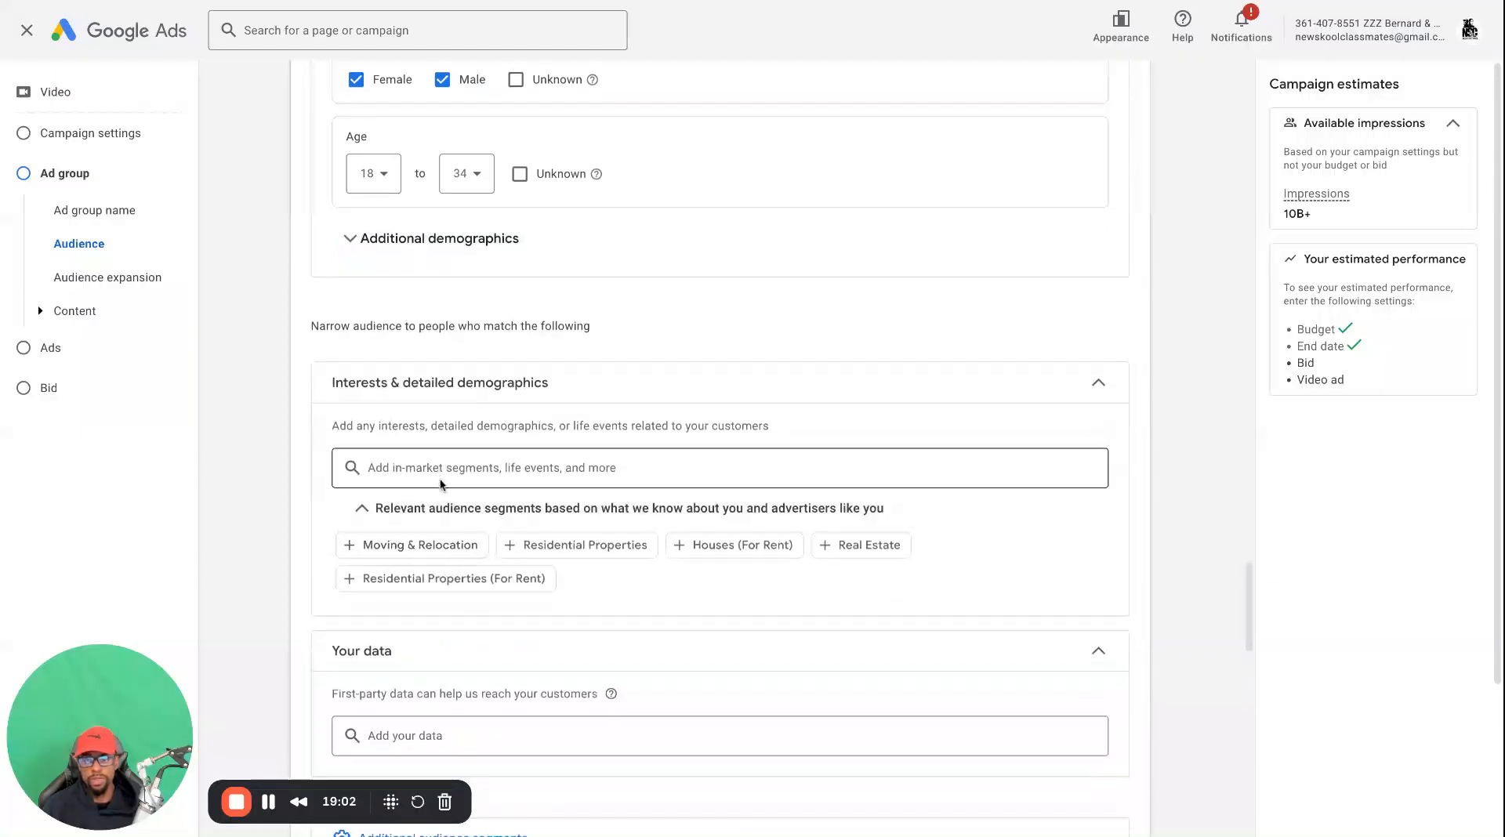
left_click(441, 476)
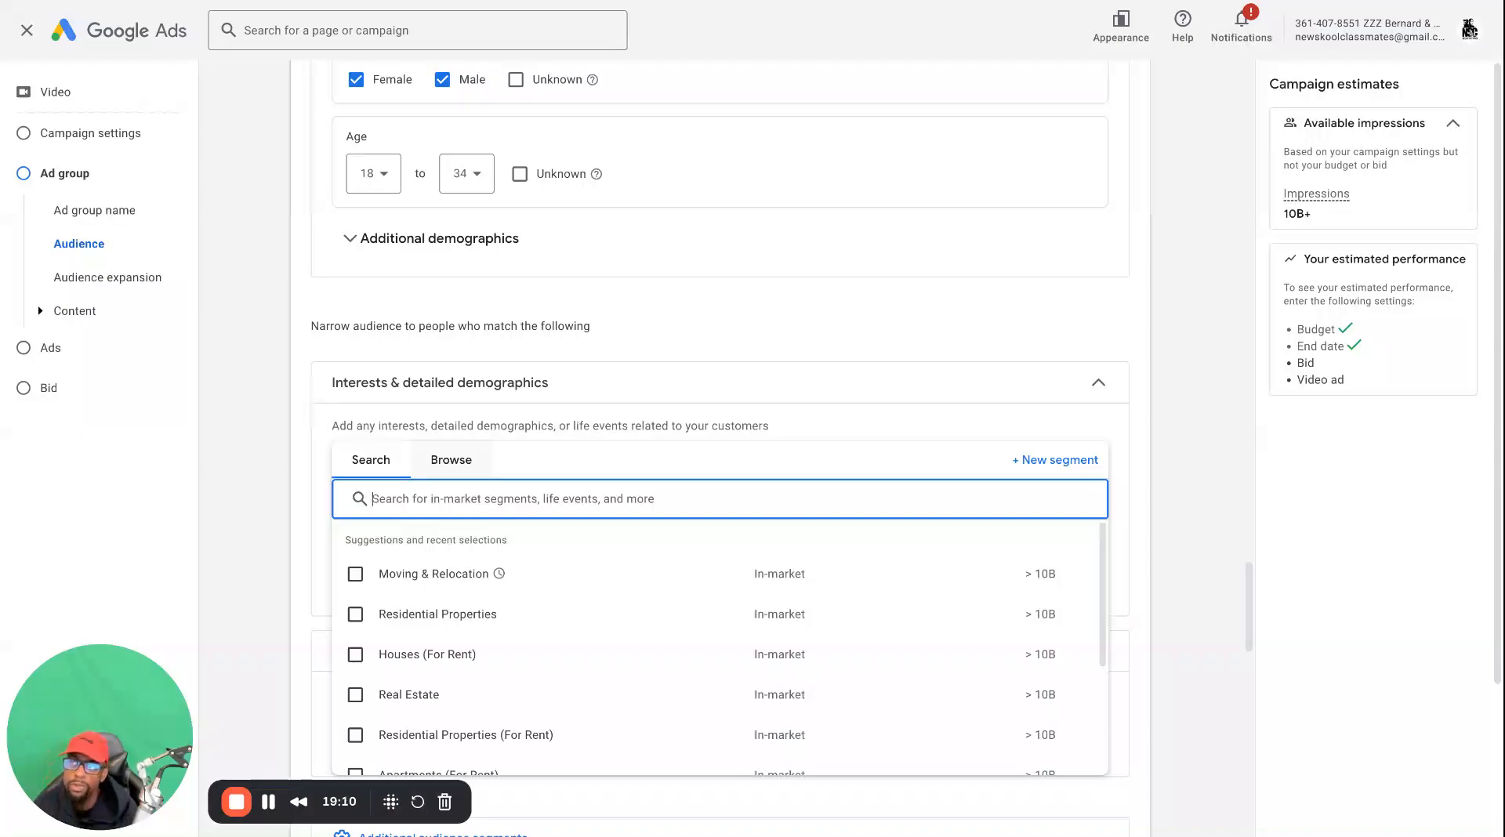
type("hip")
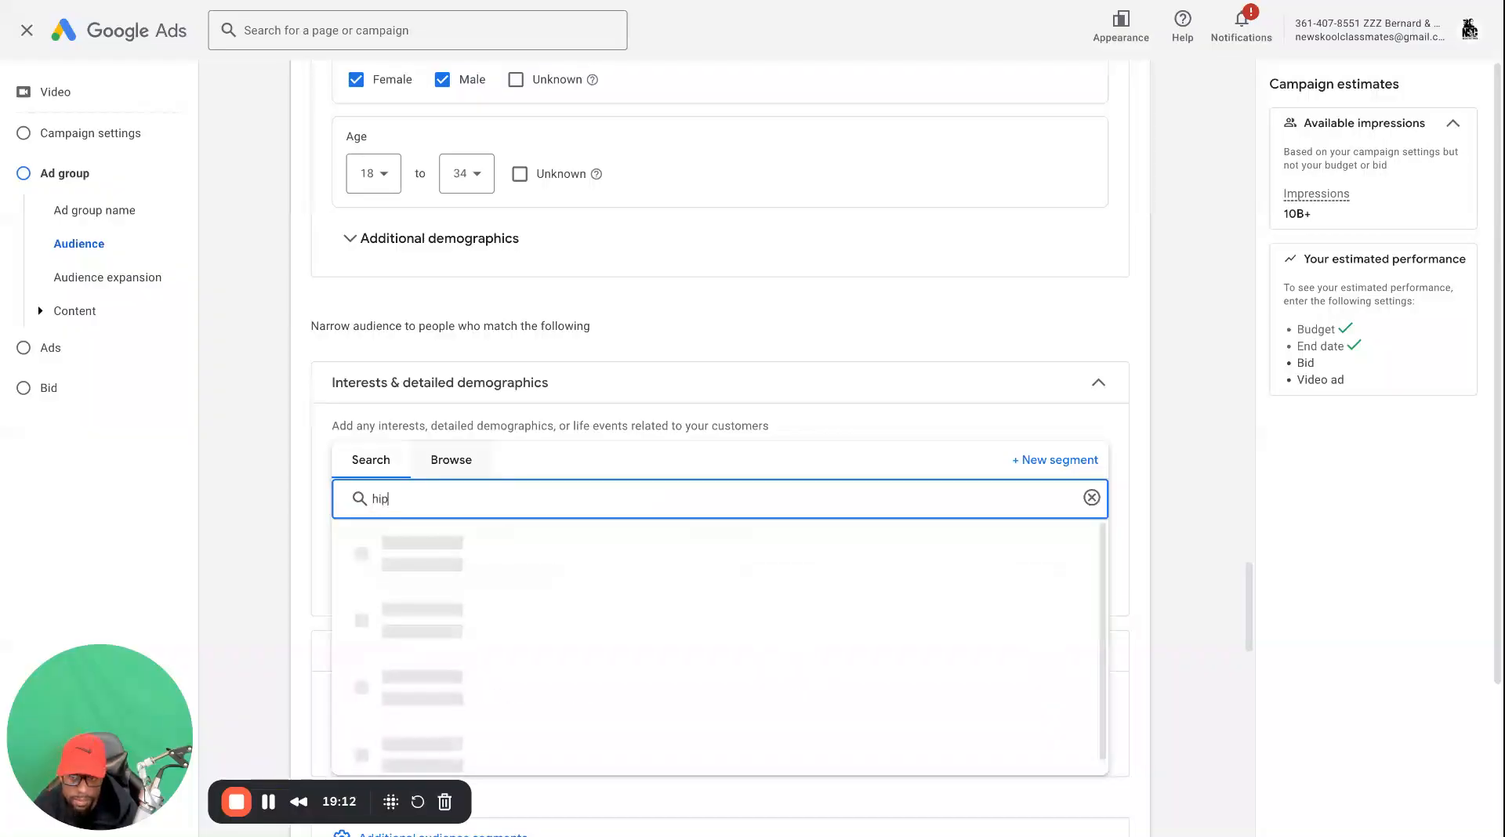
key("BackSpace")
key("BackSpace")
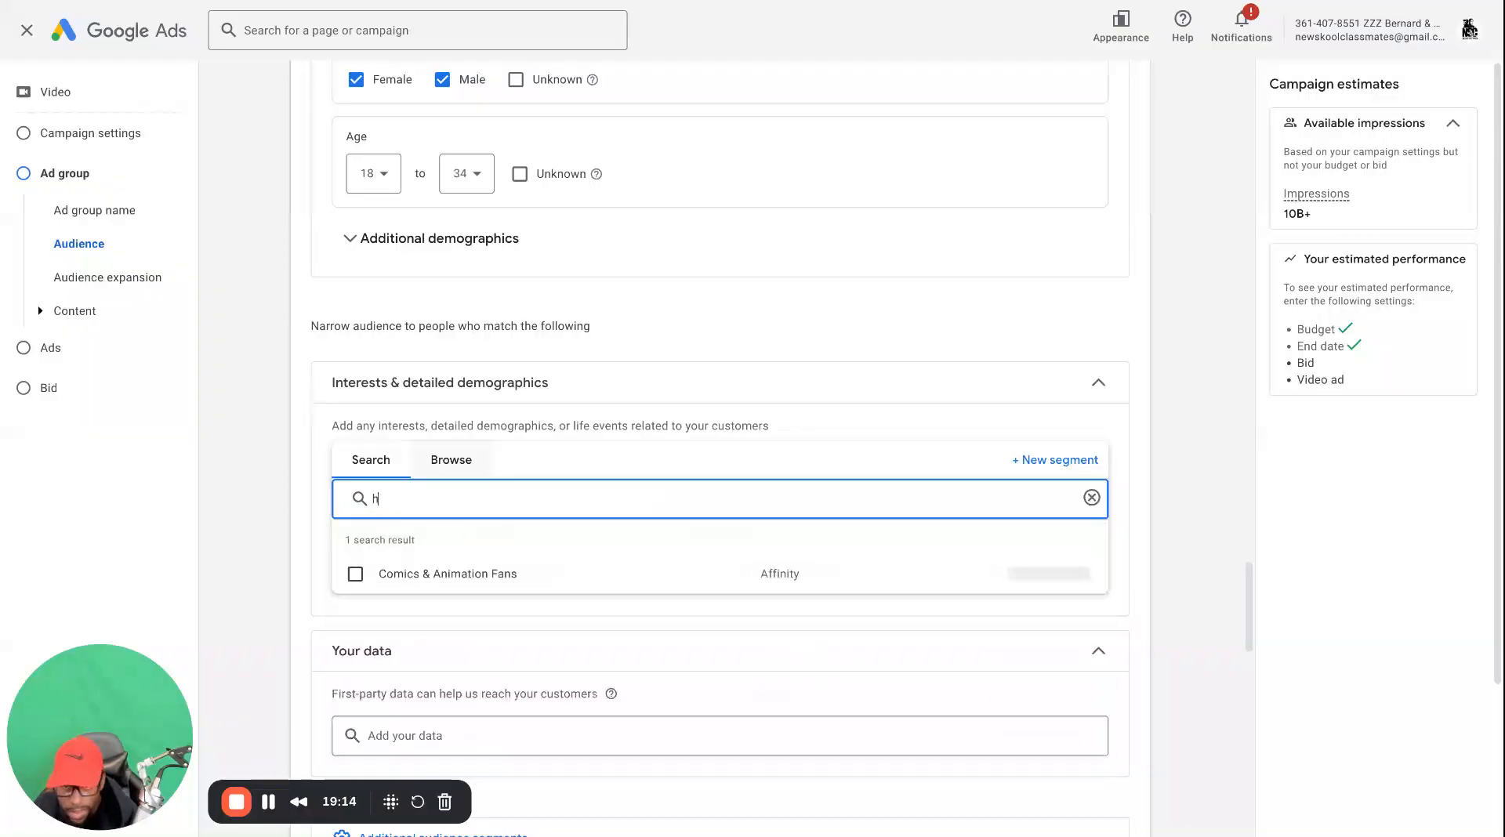
type("iph")
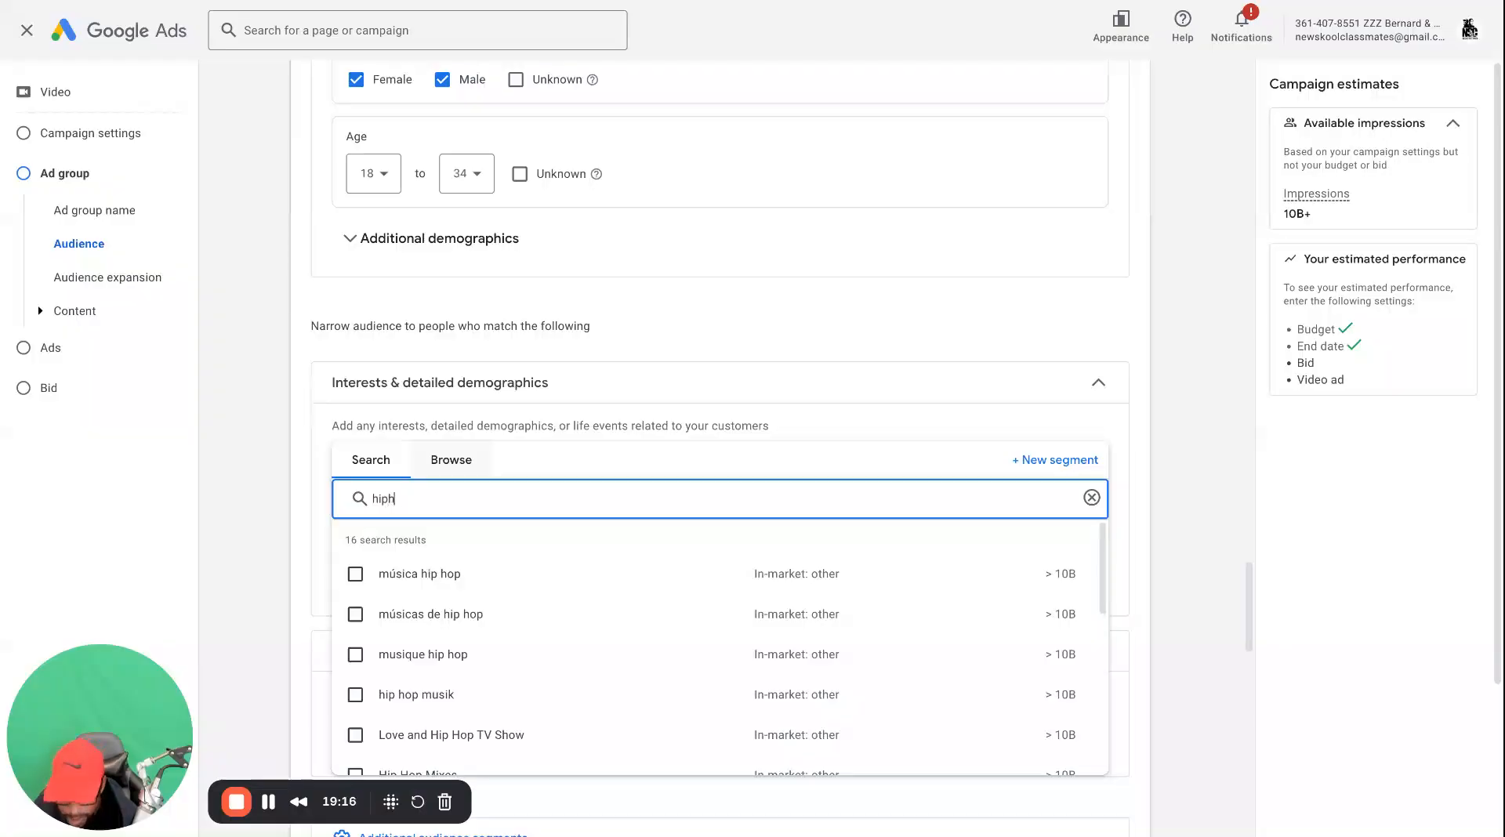
type("op")
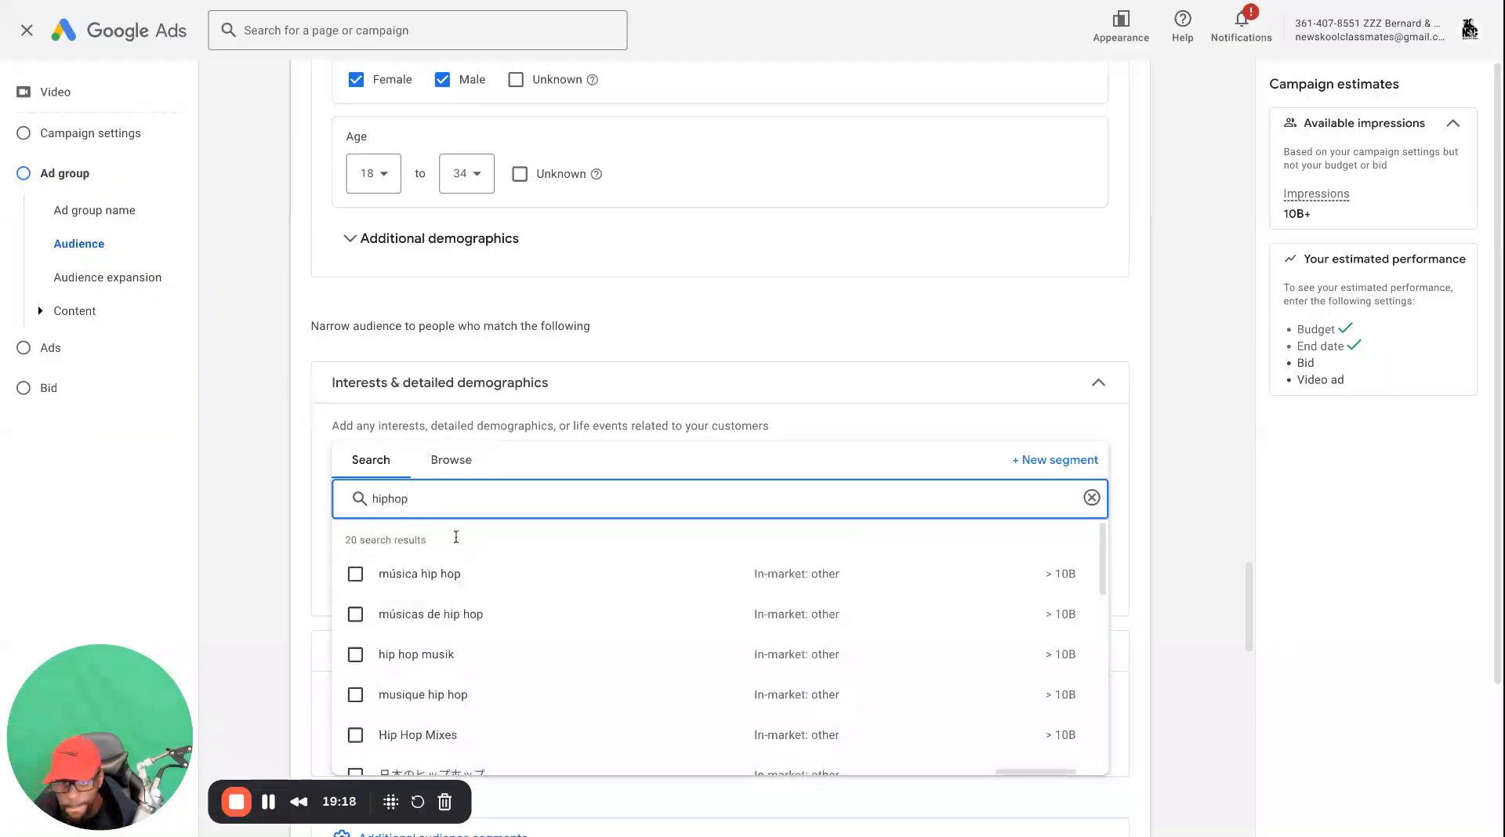
scroll(356, 674, "down", 2)
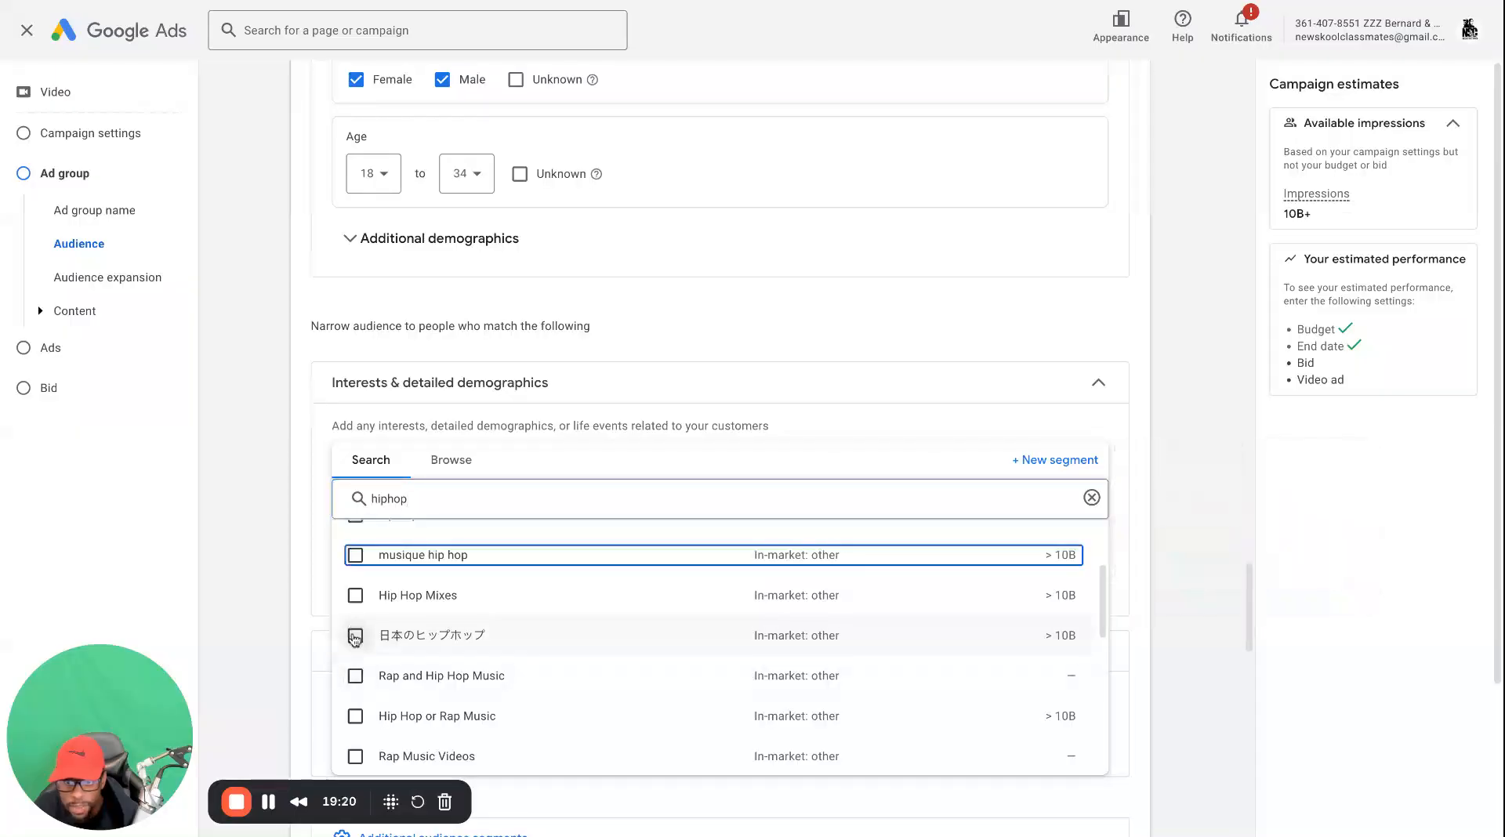
left_click(356, 675)
Search the audience segments for "rap video" and add the Rap Music Videos segment
left_click(431, 554)
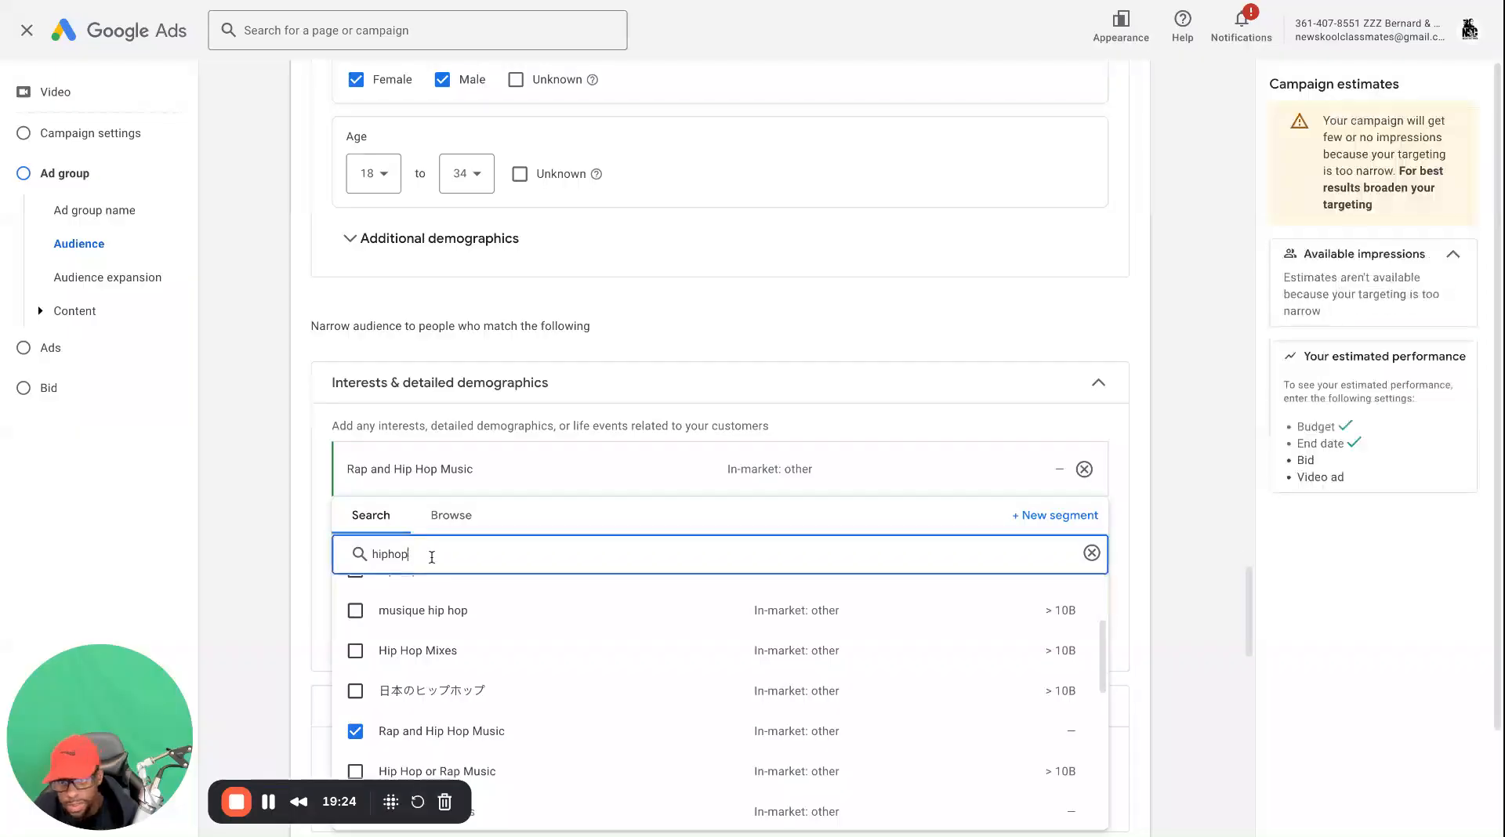
double_click(392, 554)
key("BackSpace")
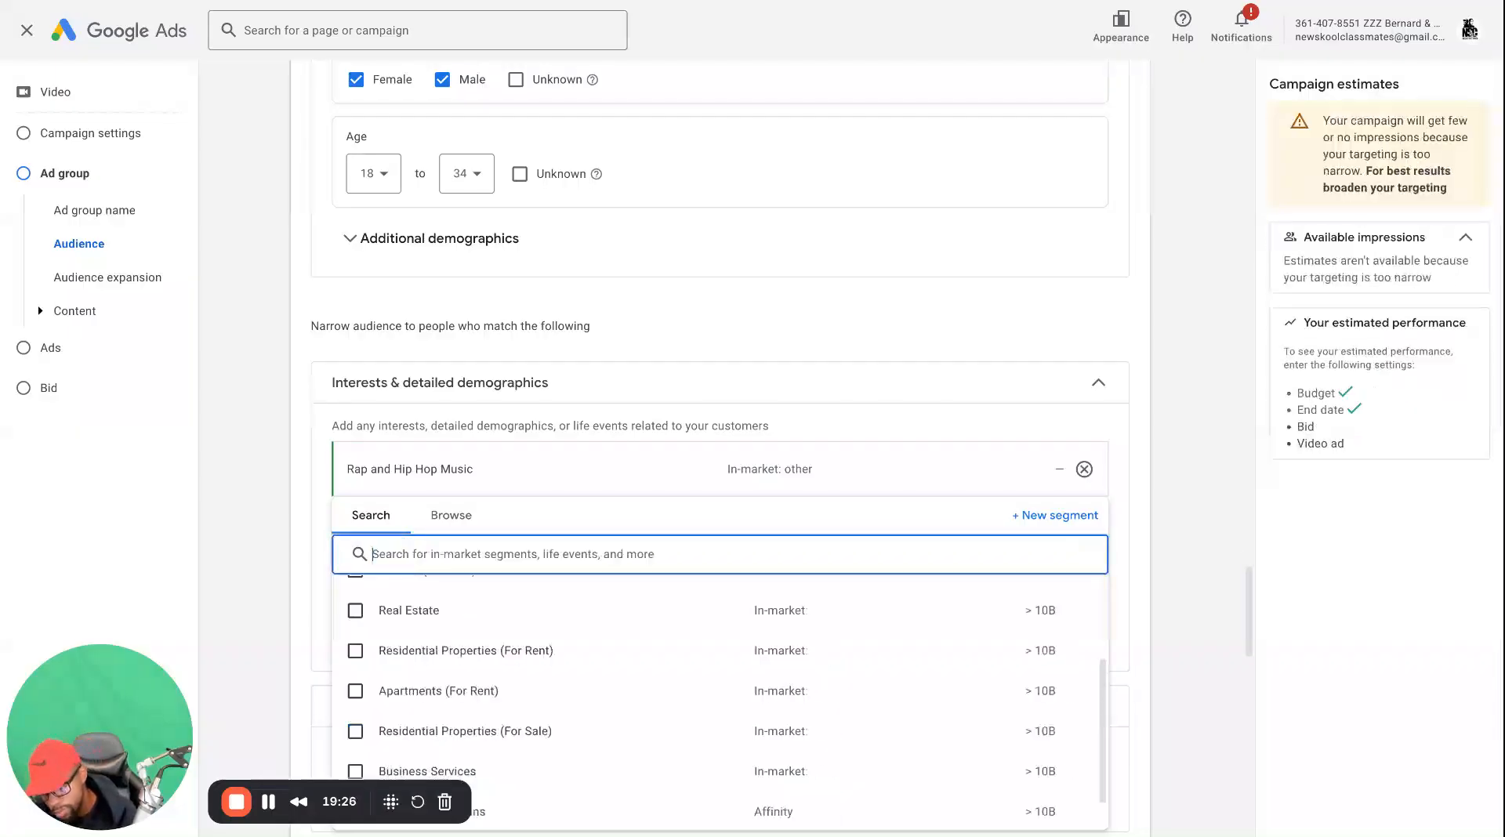
type("rap video")
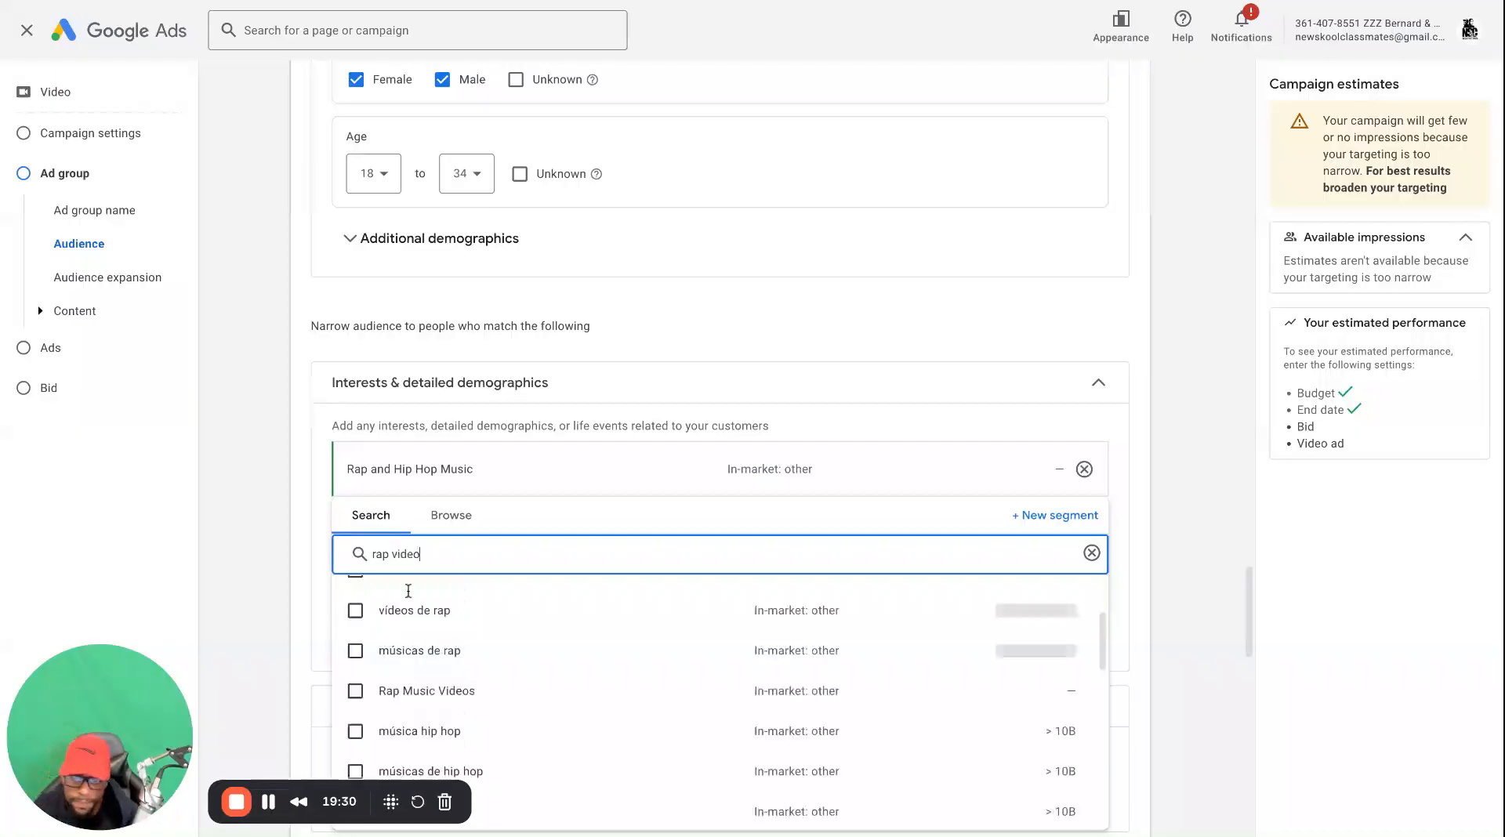
left_click(355, 674)
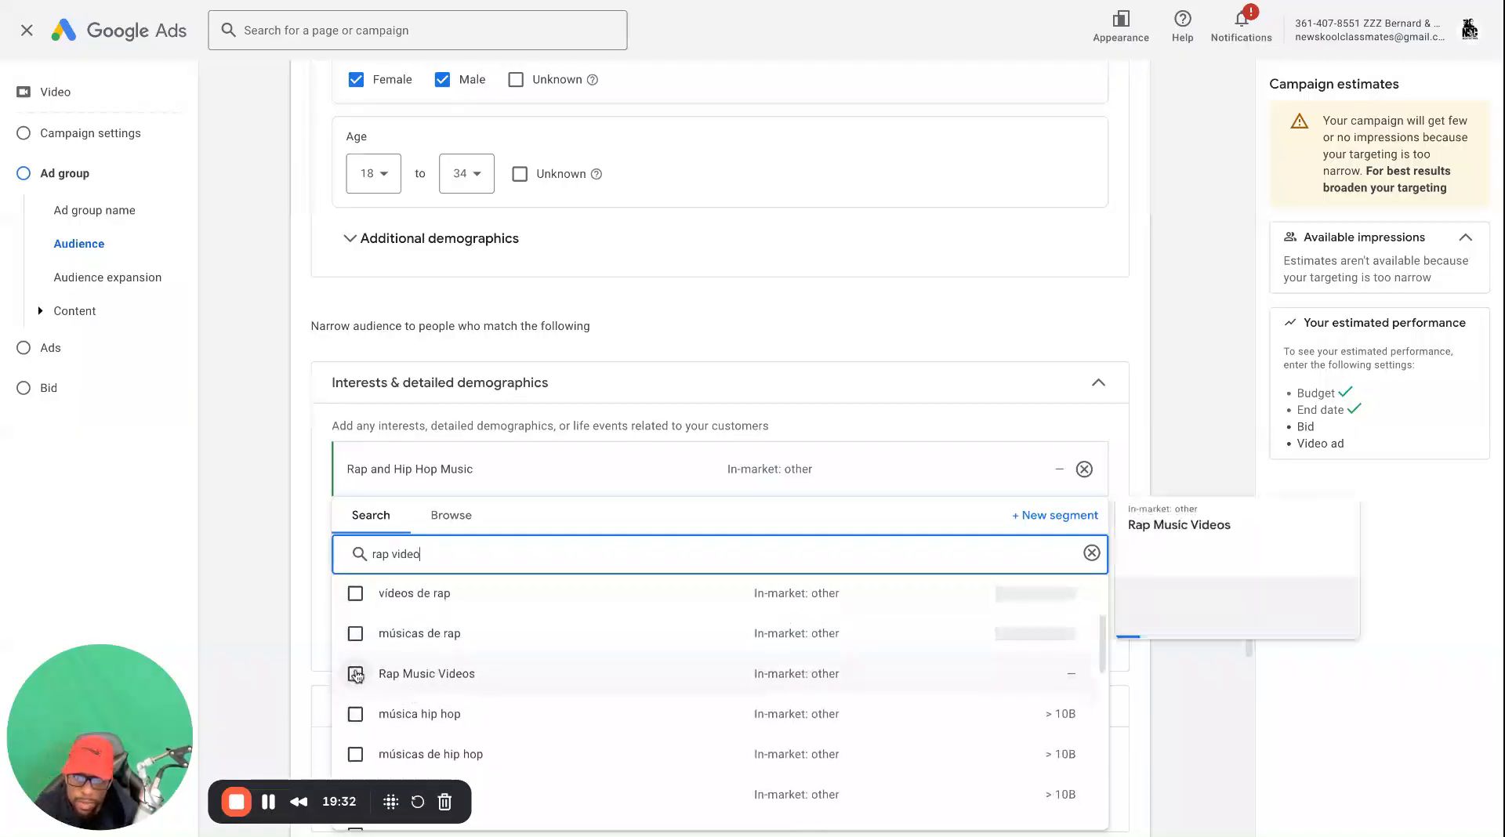
Search the audience segments for "party" and look through the matching segments
left_click(463, 566)
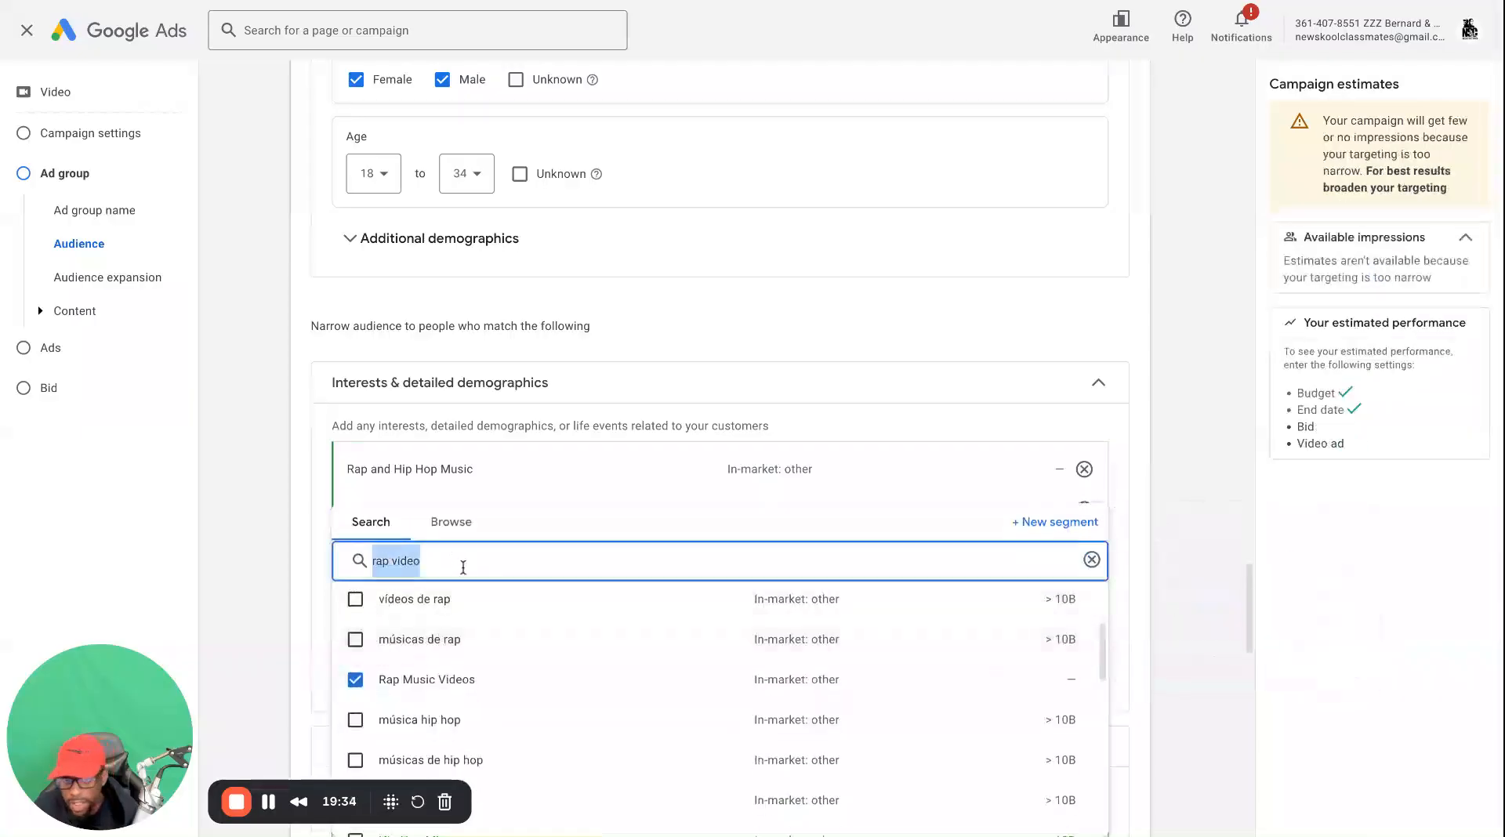
key("BackSpace")
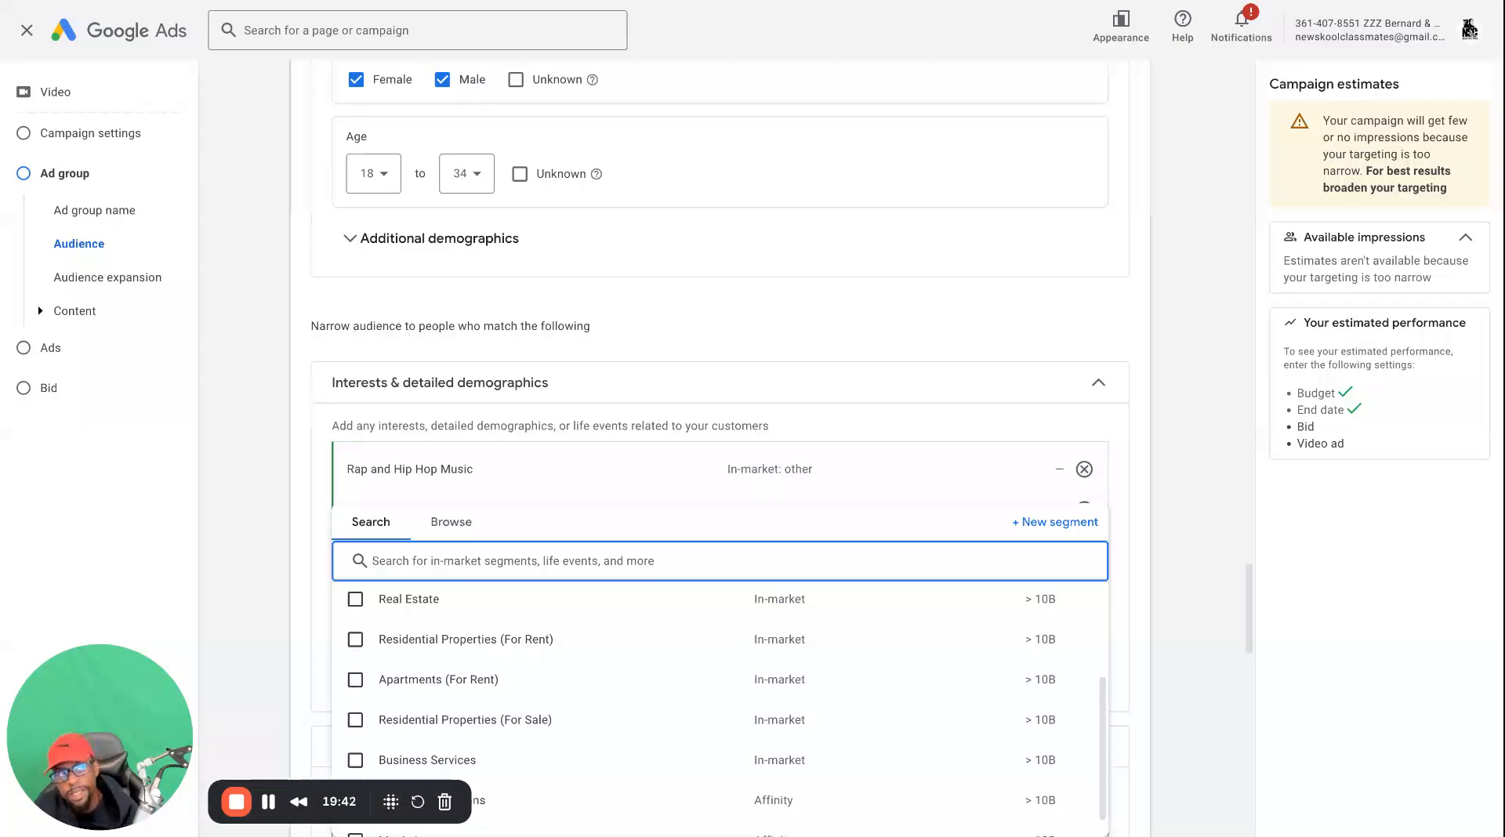
type("party")
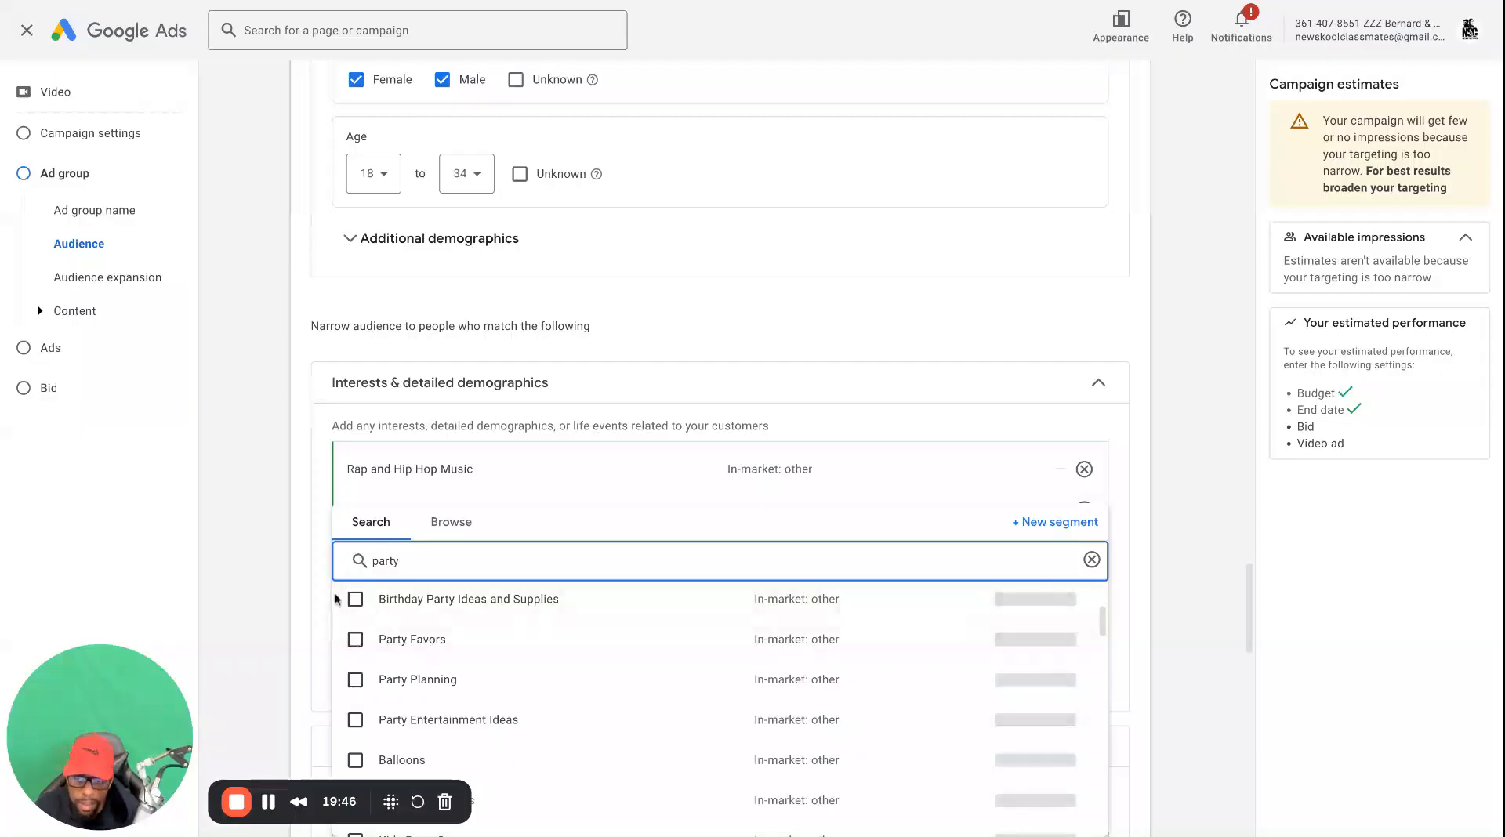
scroll(357, 674, "down", 1)
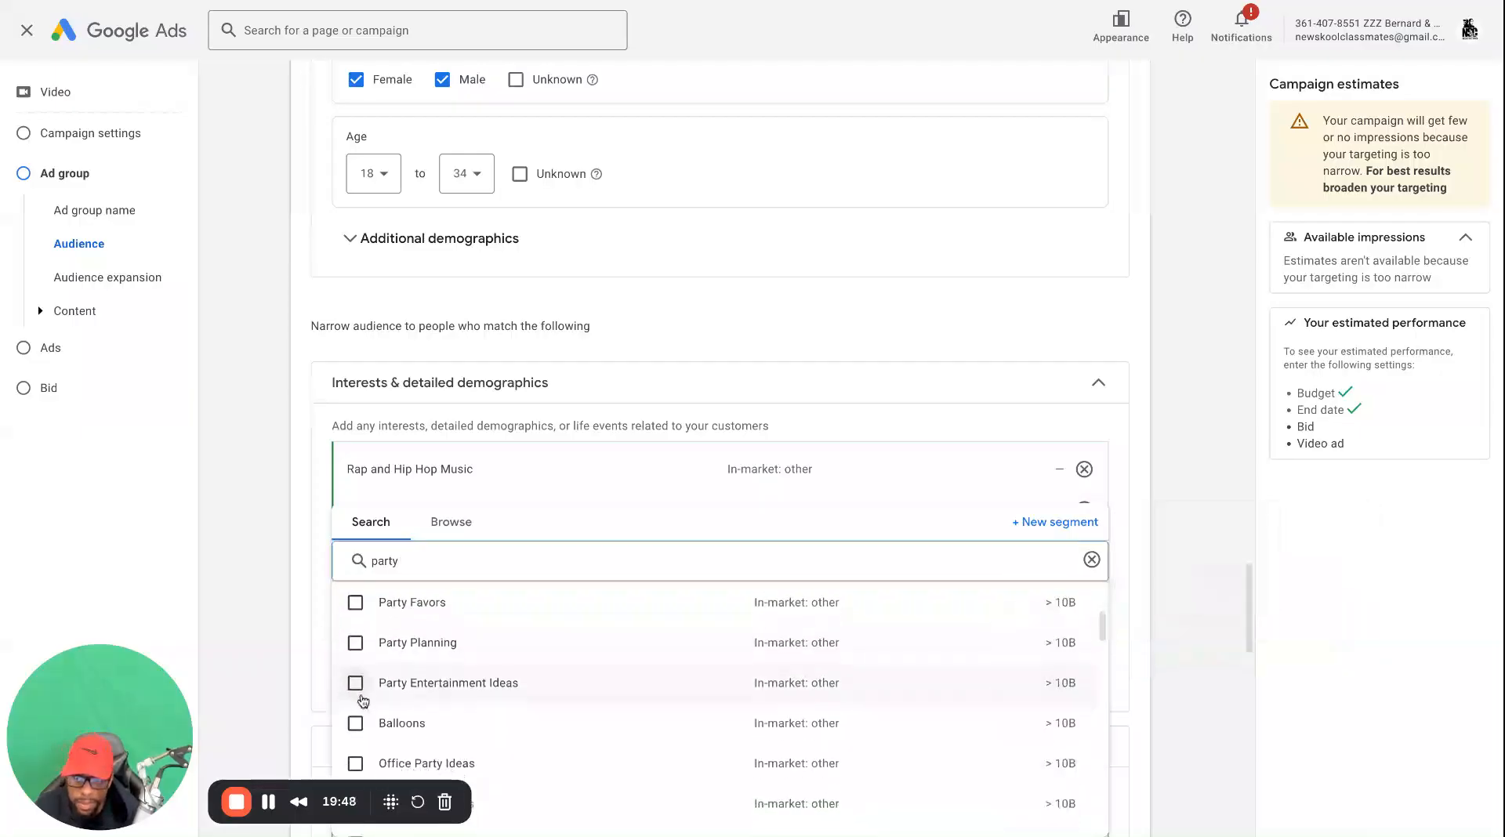
scroll(362, 698, "down", 2)
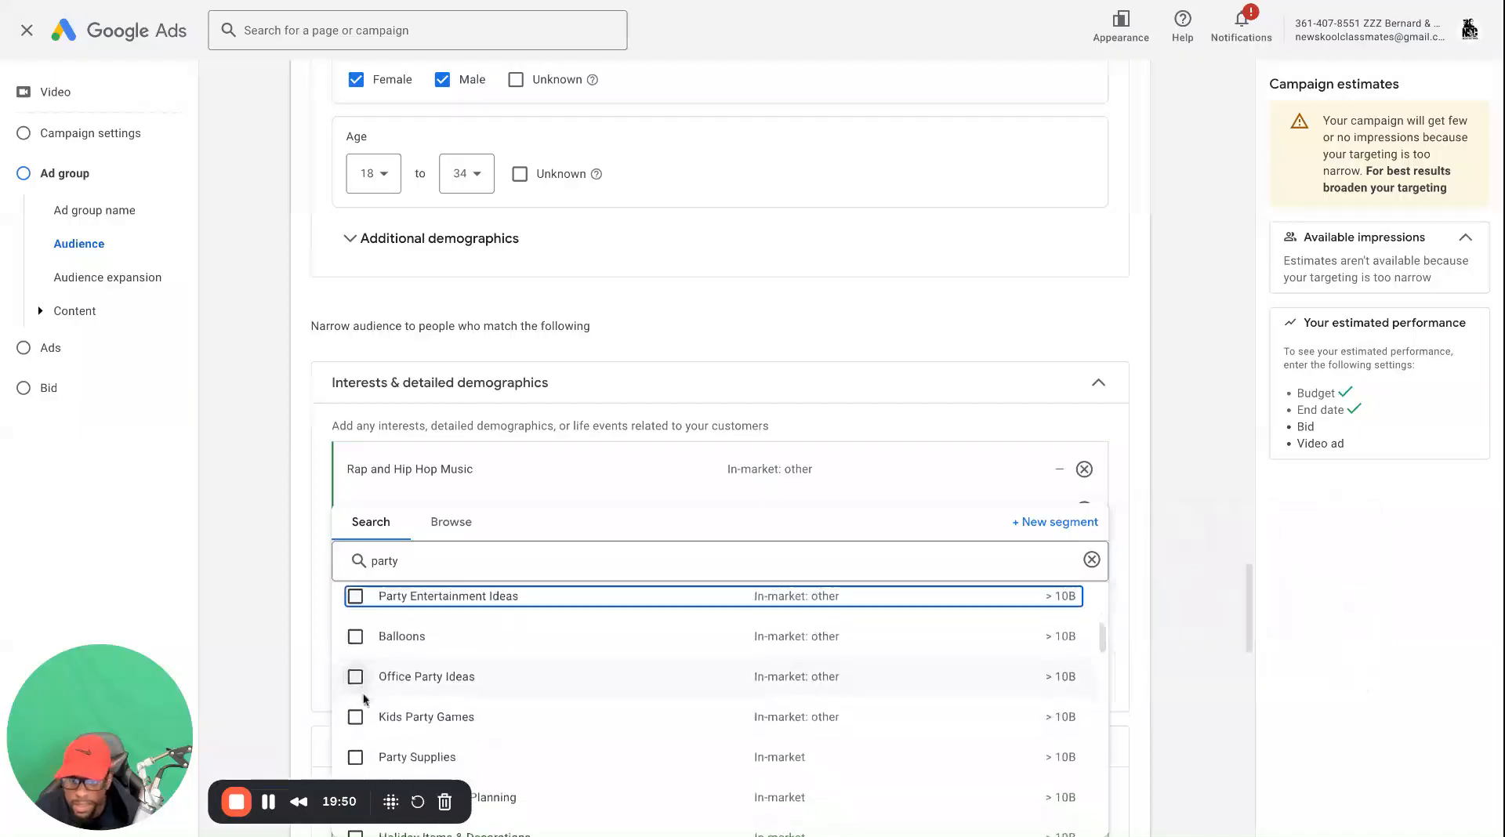
scroll(364, 692, "down", 4)
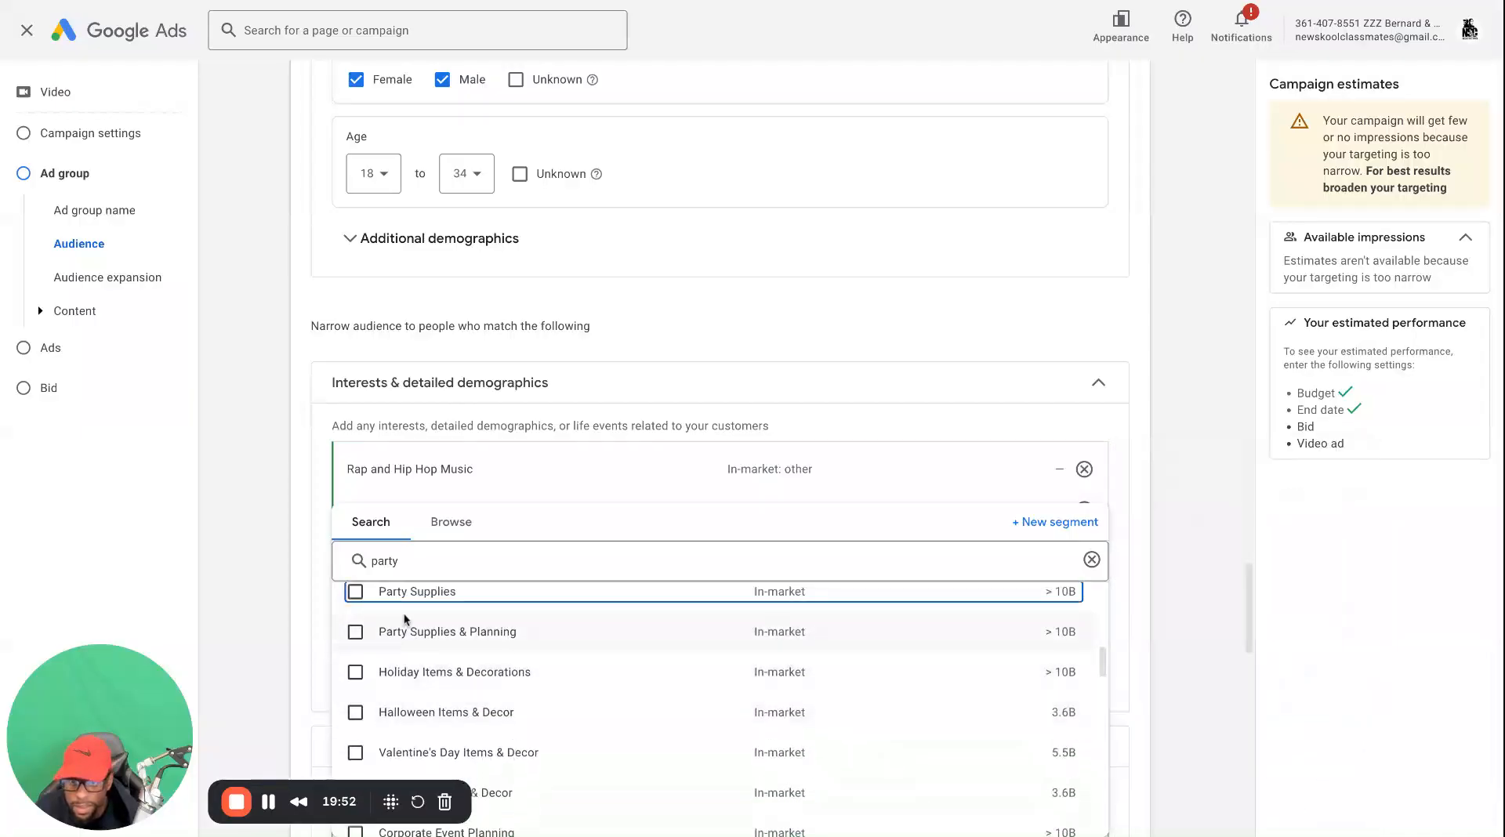
Search the audience segments for "concerts" and add the Concert & Music Festival Tickets segment
double_click(424, 567)
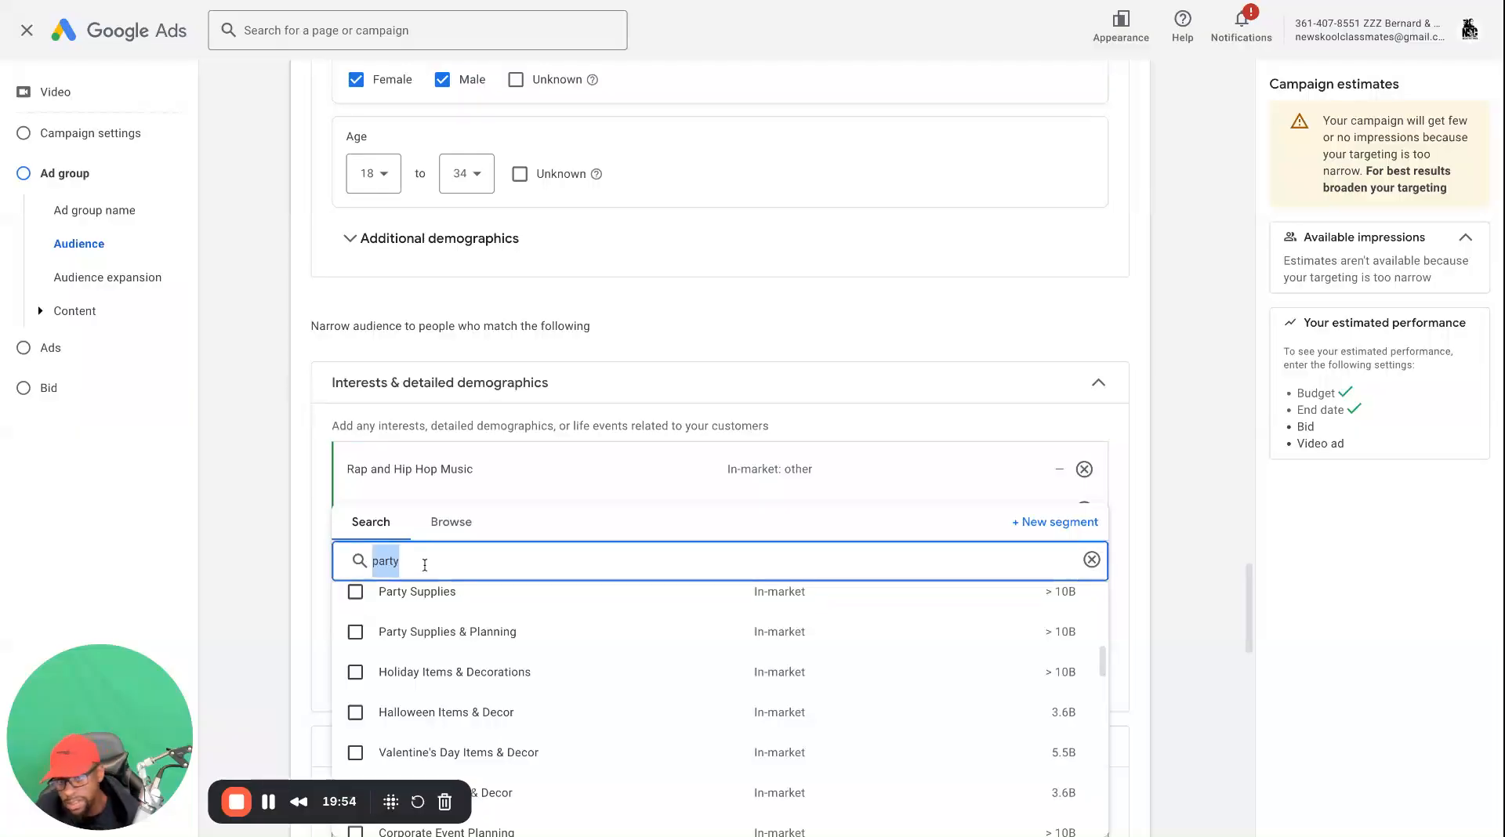
key("BackSpace")
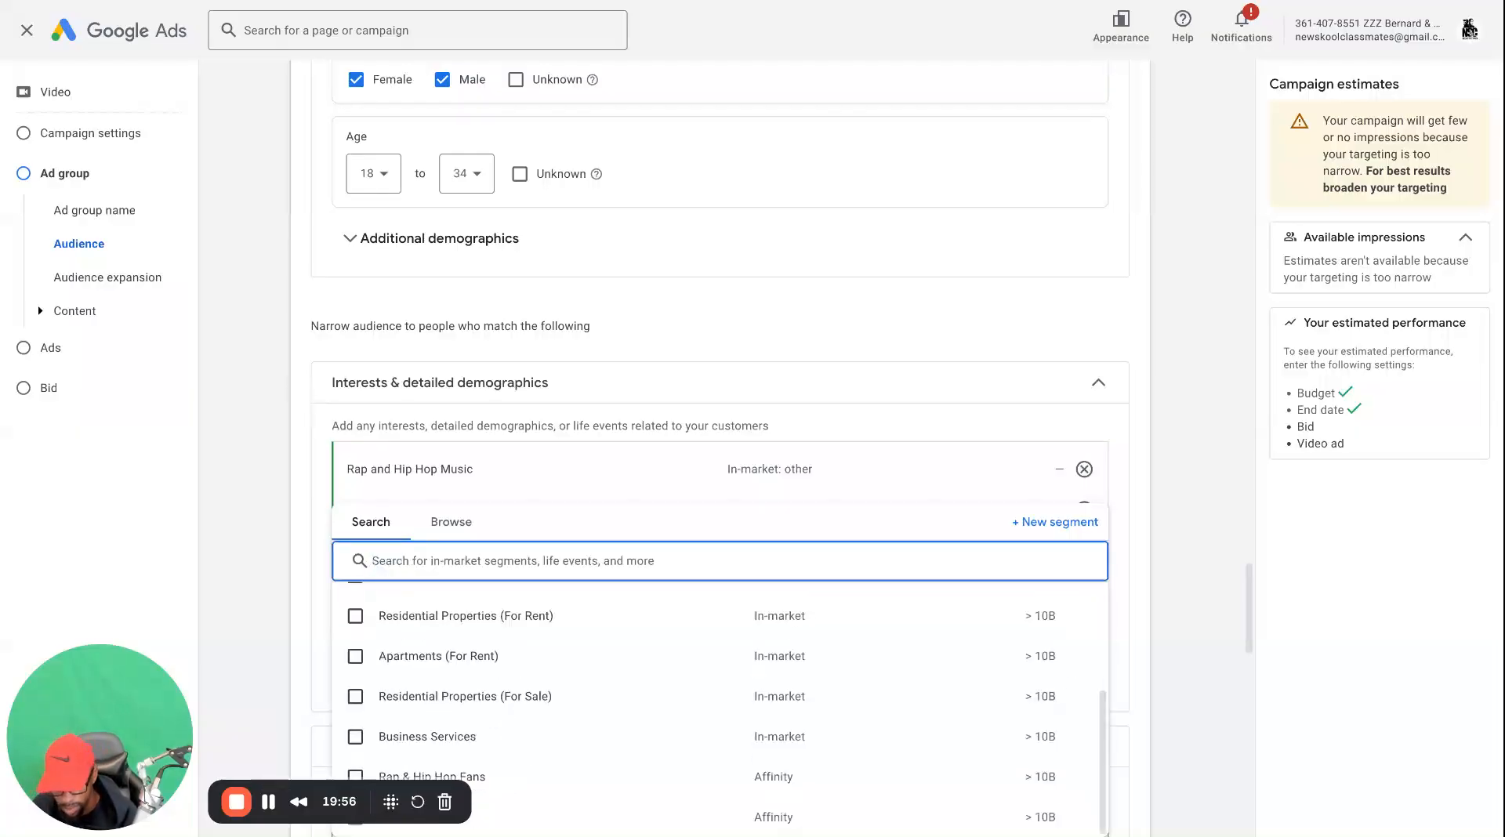
type("o")
key("BackSpace")
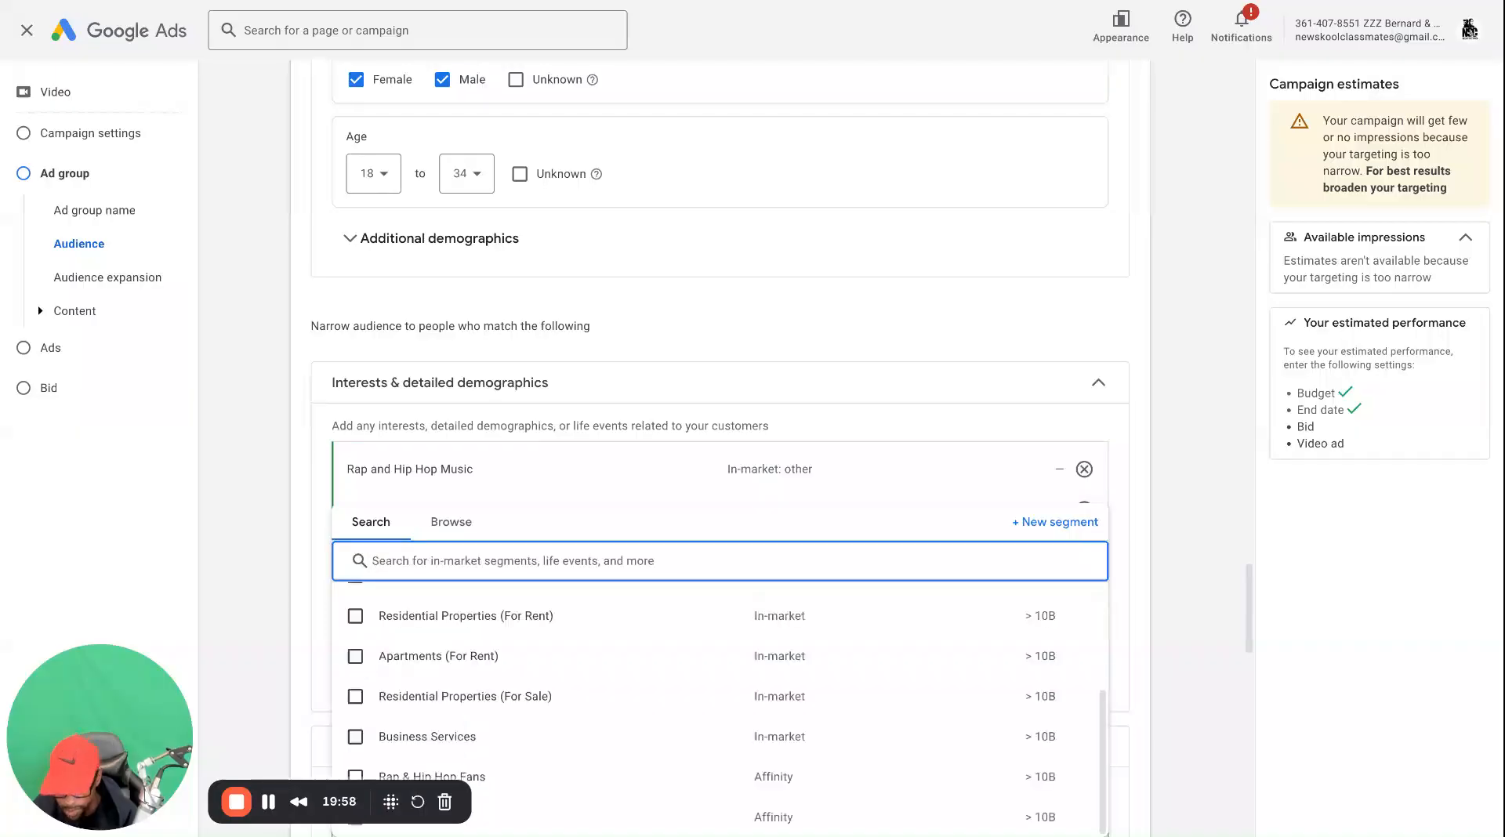
type("concerts")
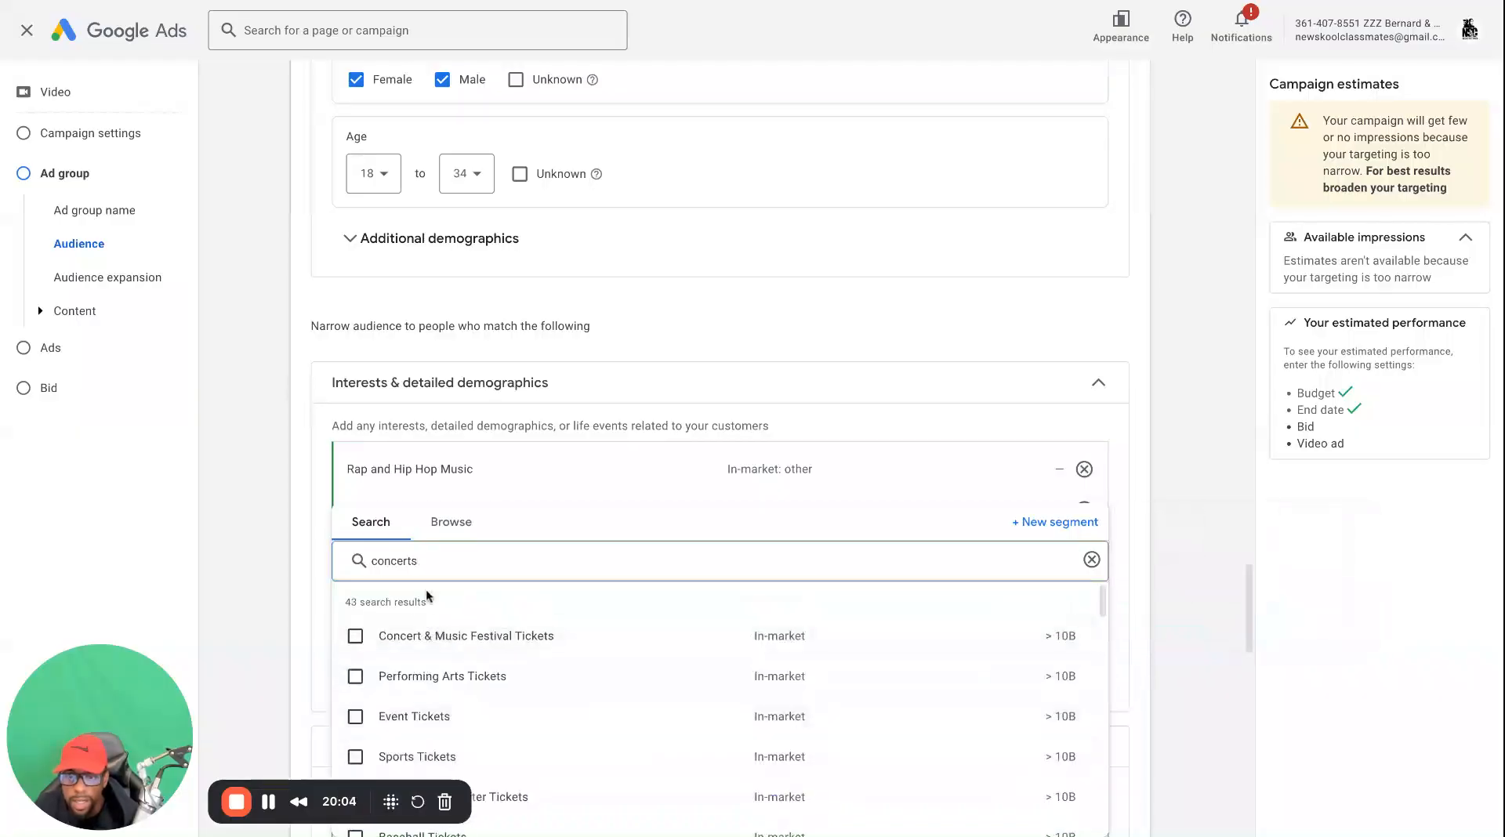
left_click(477, 637)
mouse_move(356, 640)
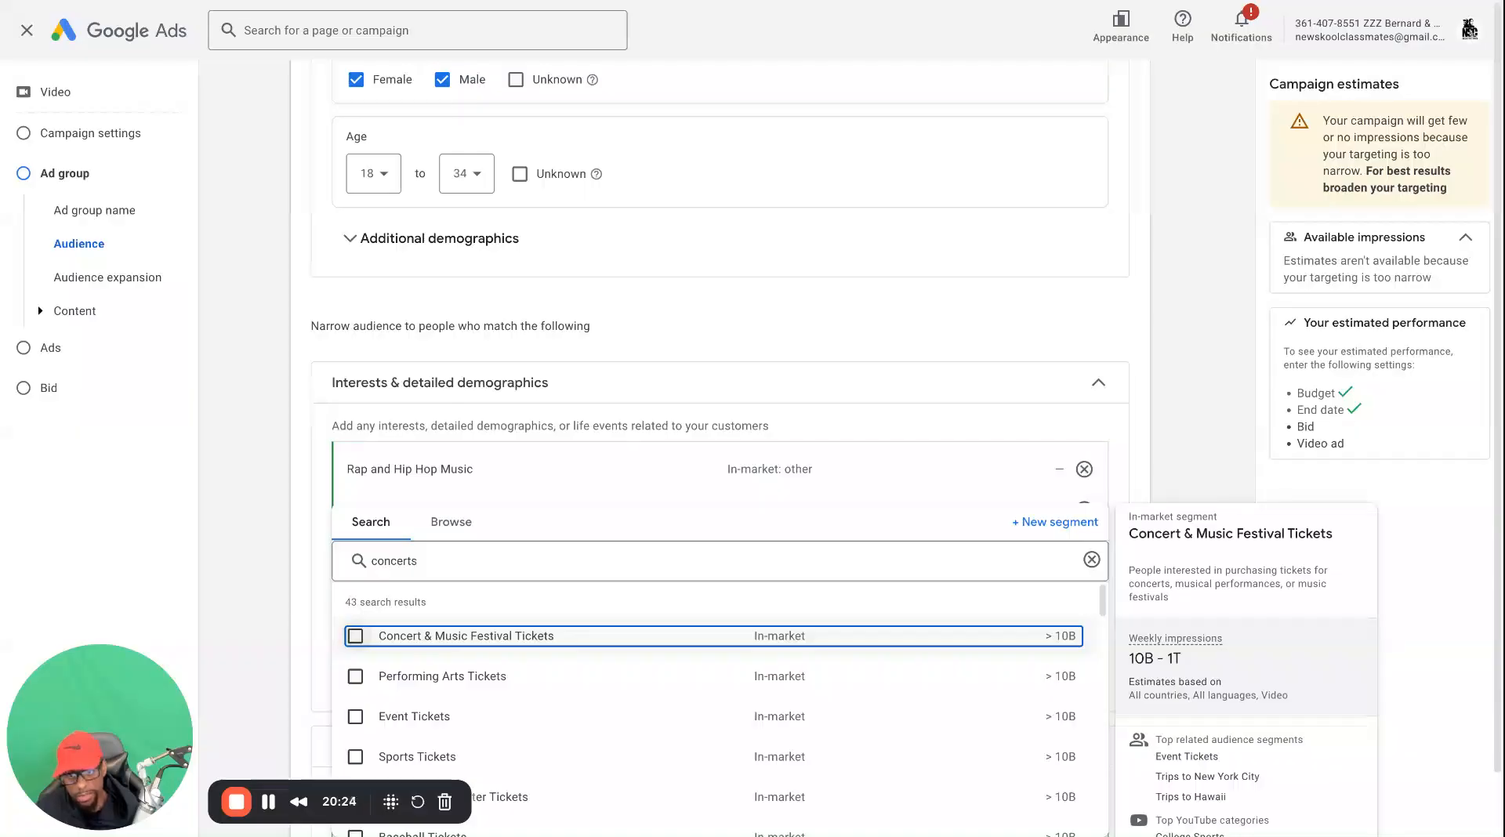
left_click(355, 635)
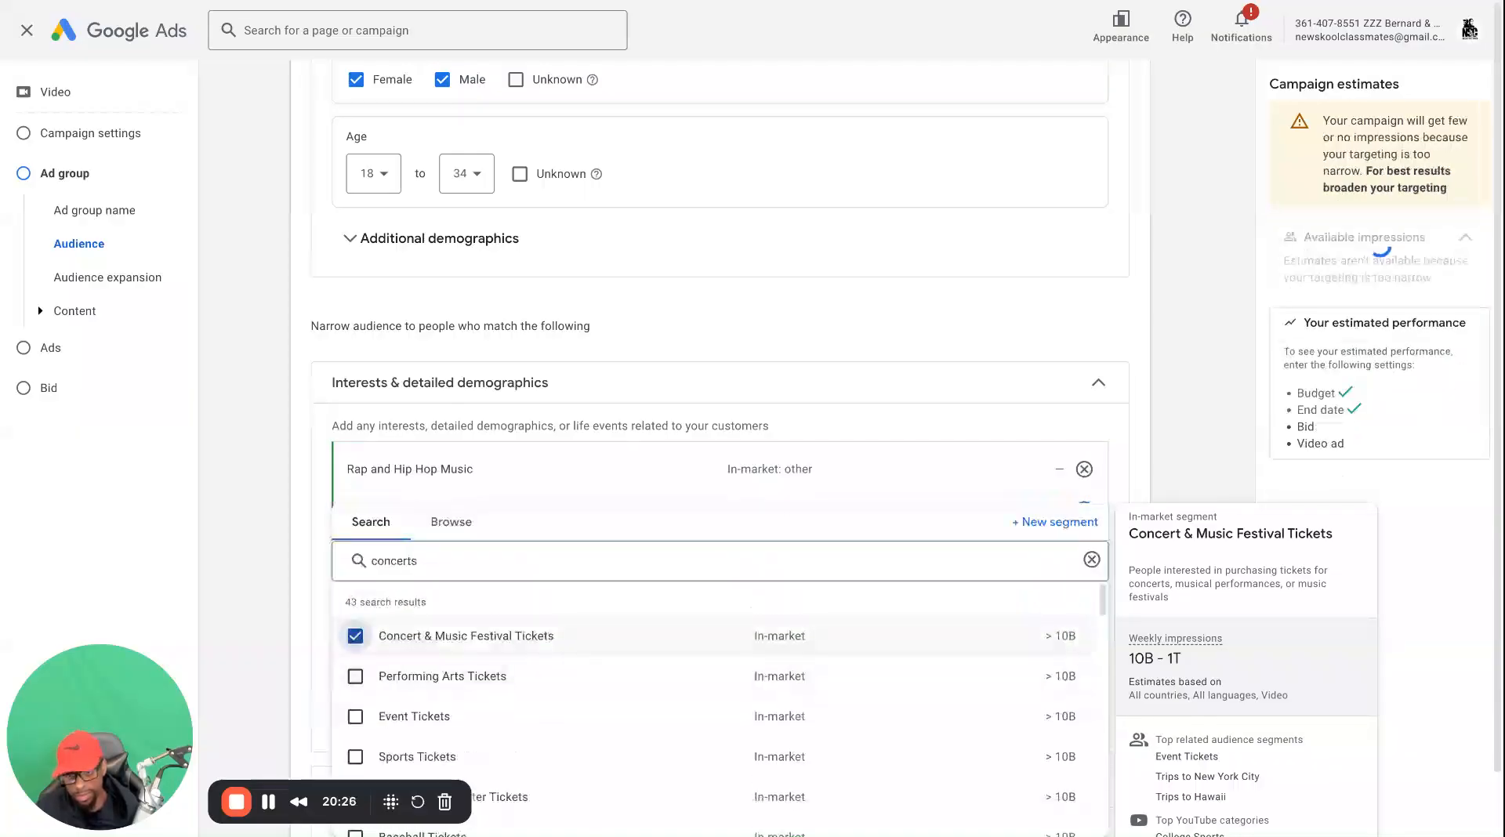
double_click(483, 560)
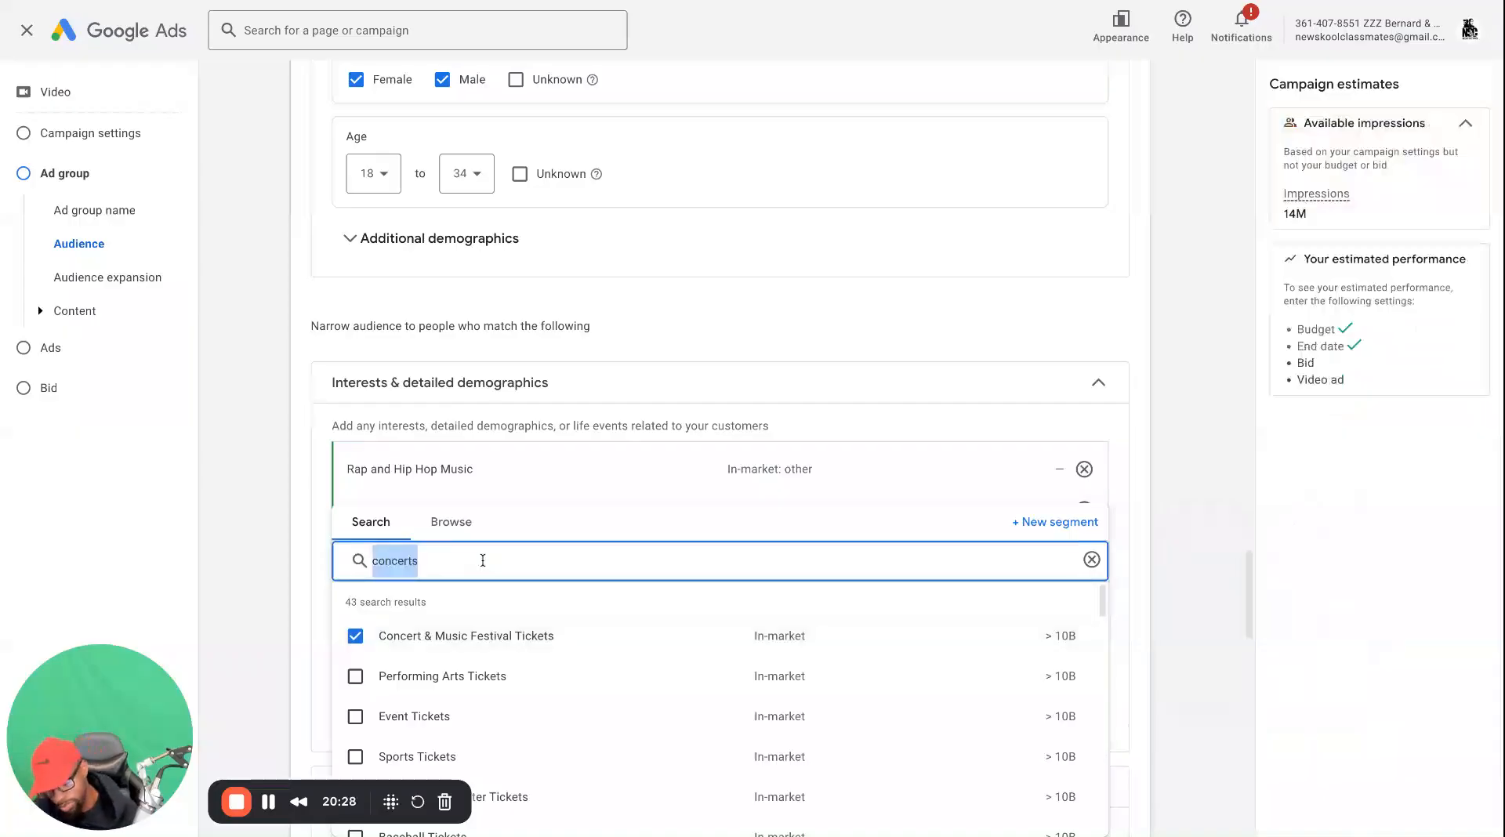
Search the audience segments for "video games", add the Video Games segment, and close the segment picker
key("BackSpace")
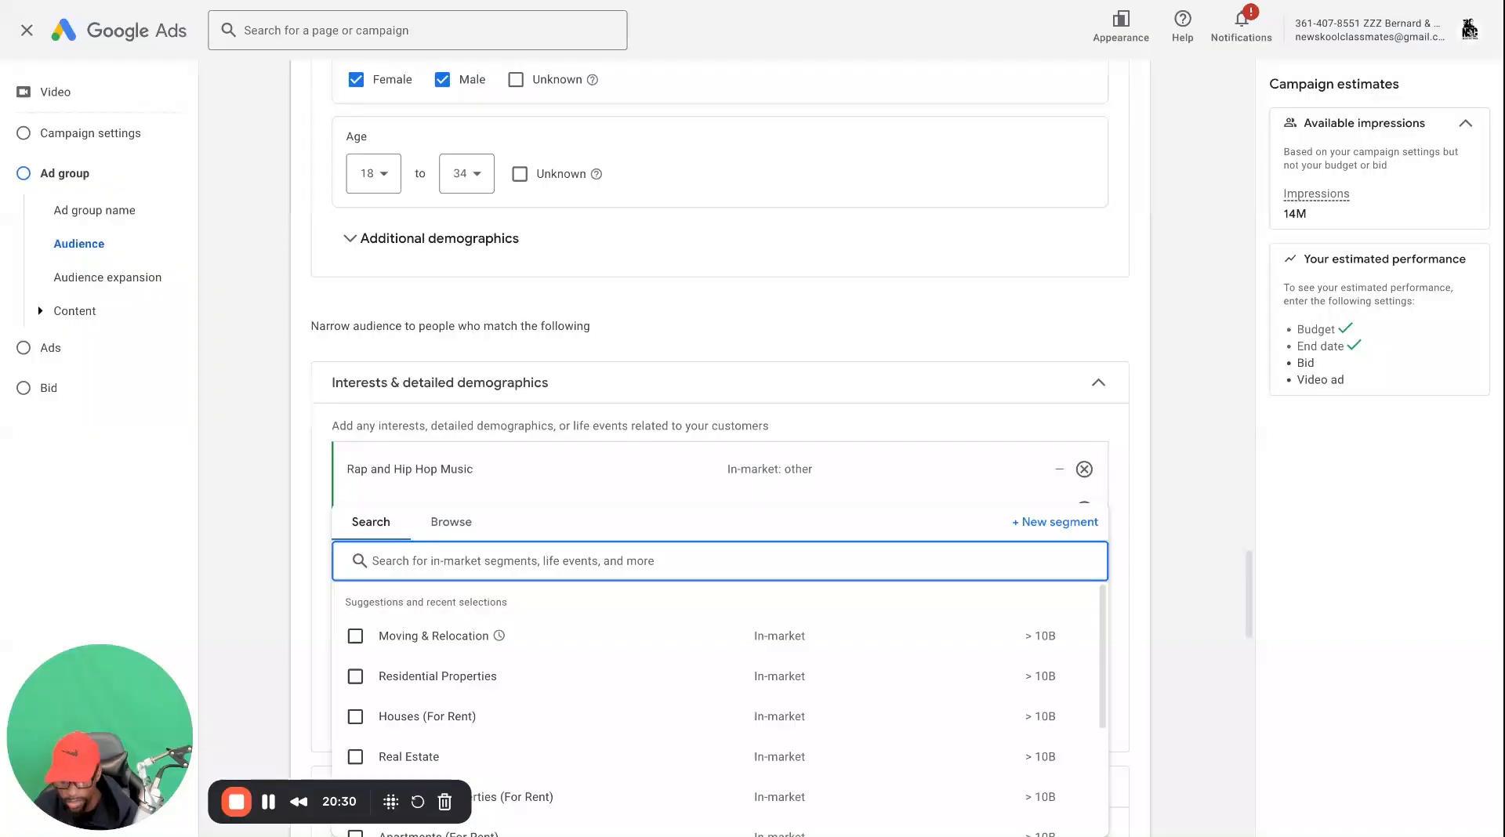
type("vi")
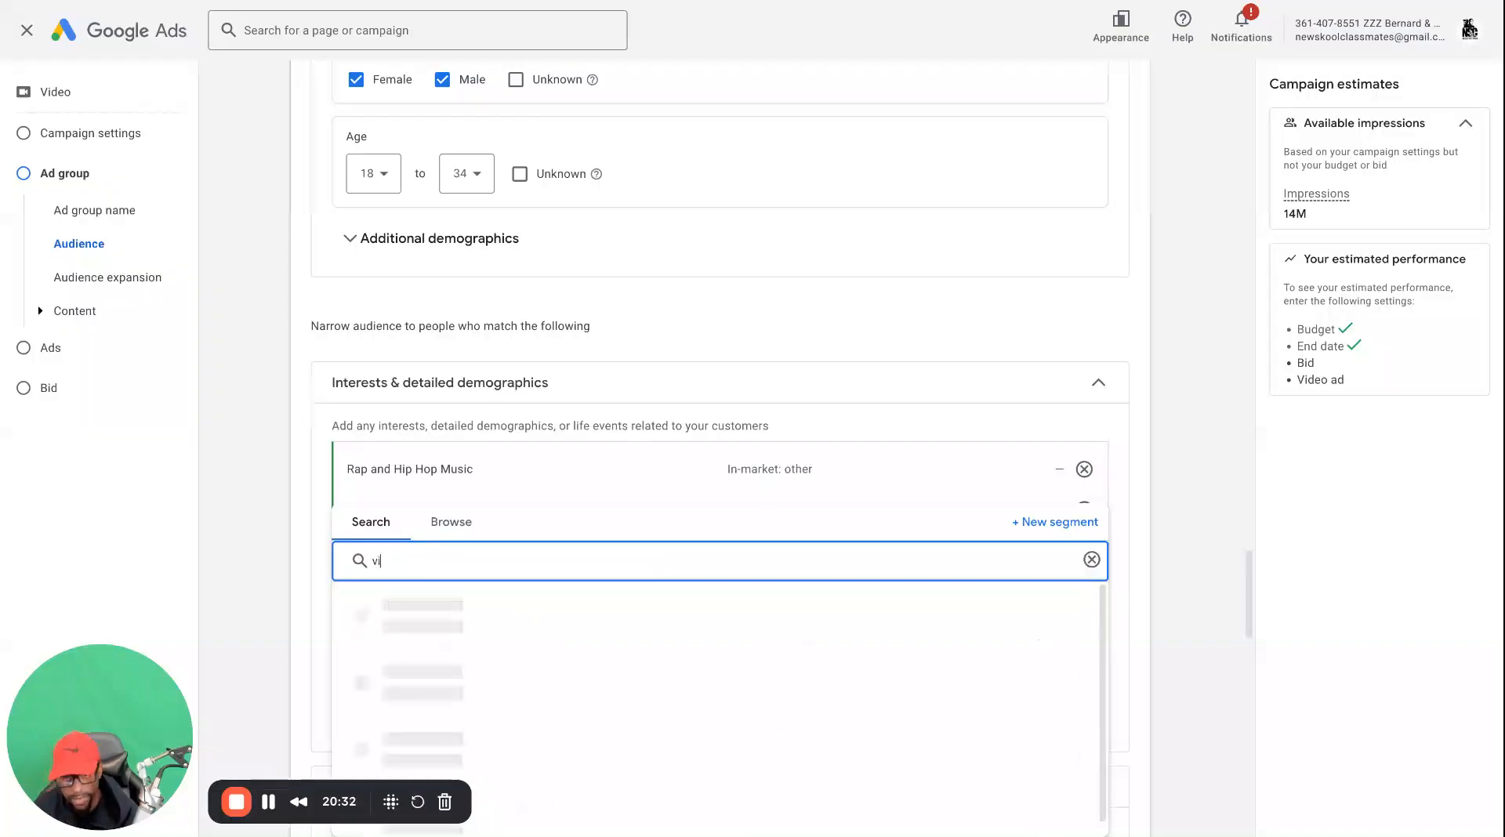
type("deo")
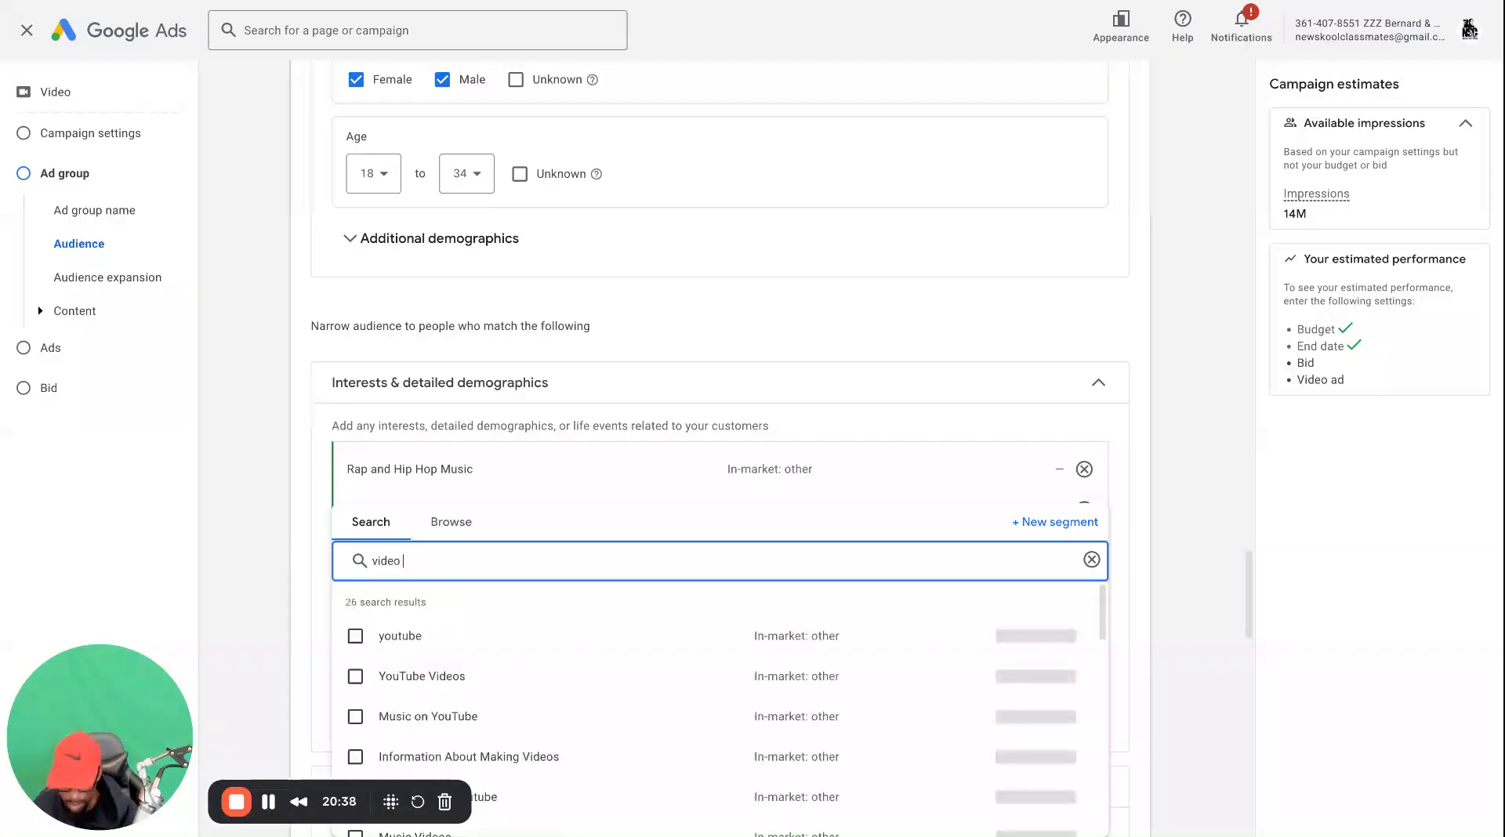
type(" games")
left_click(356, 637)
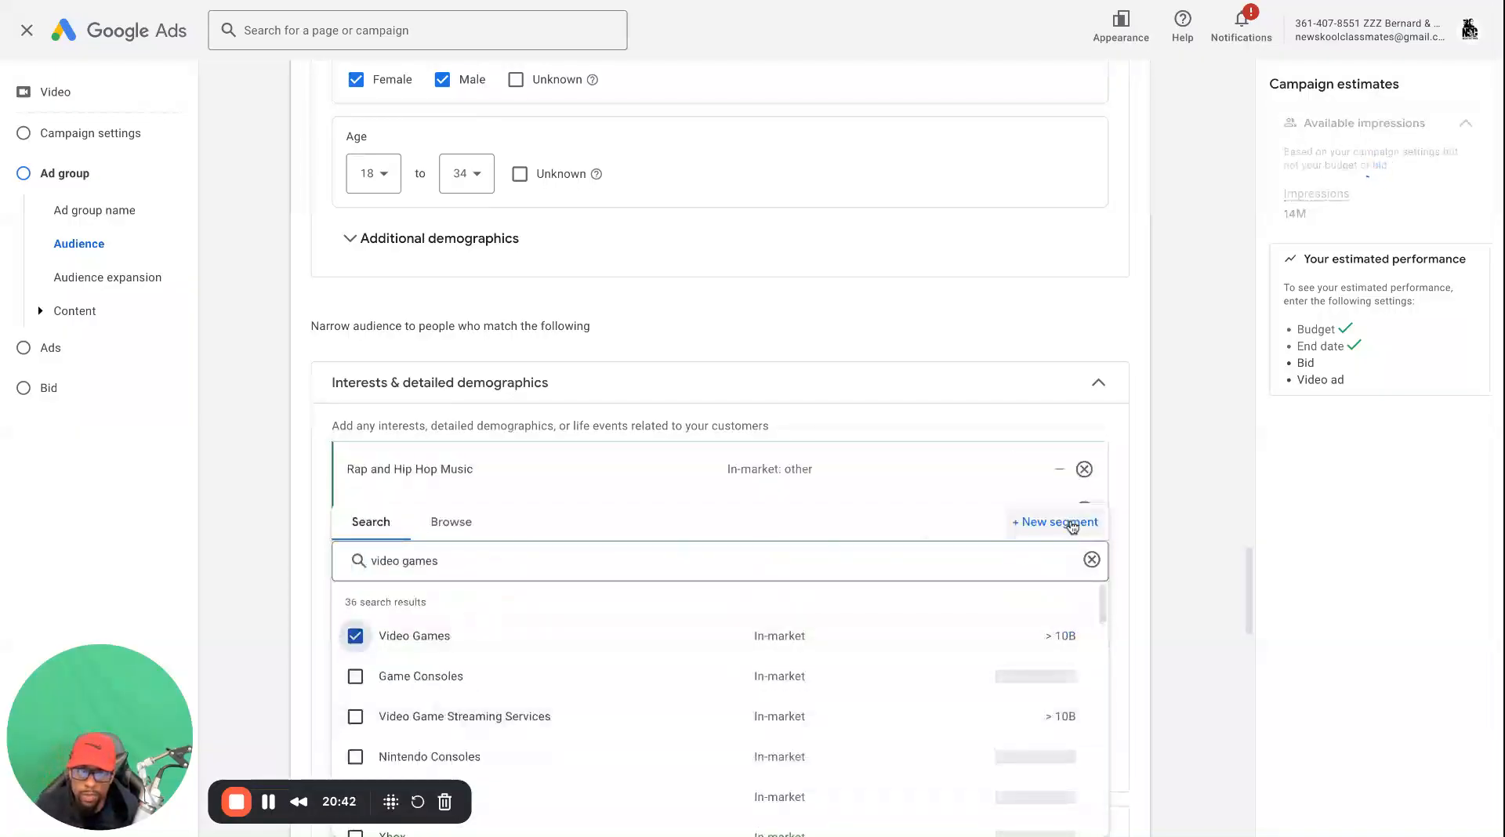
left_click(1092, 559)
left_click(310, 545)
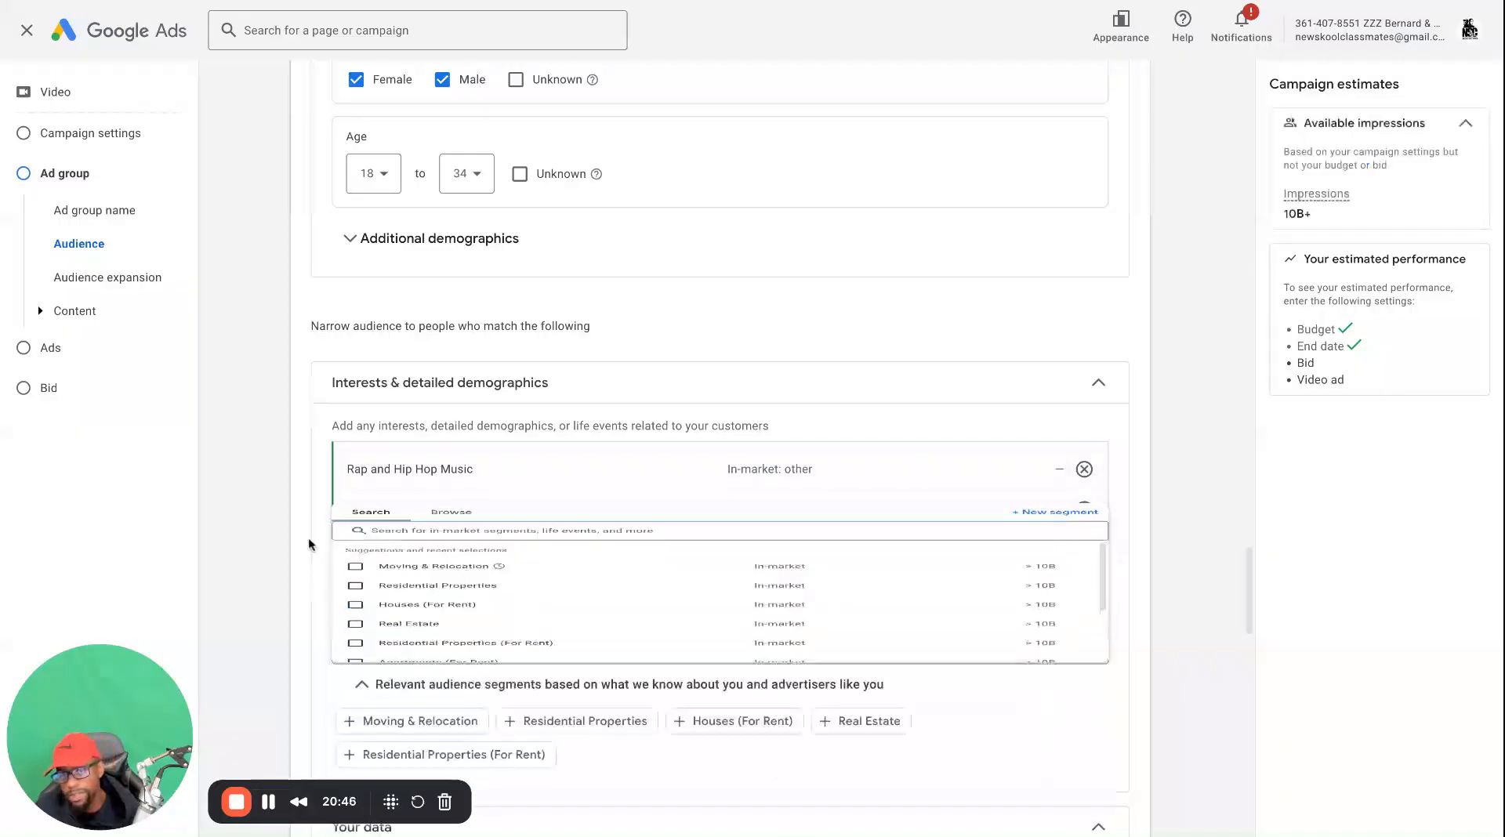
Review the added audience segments and collapse the Interests & detailed demographics section
scroll(337, 611, "down", 2)
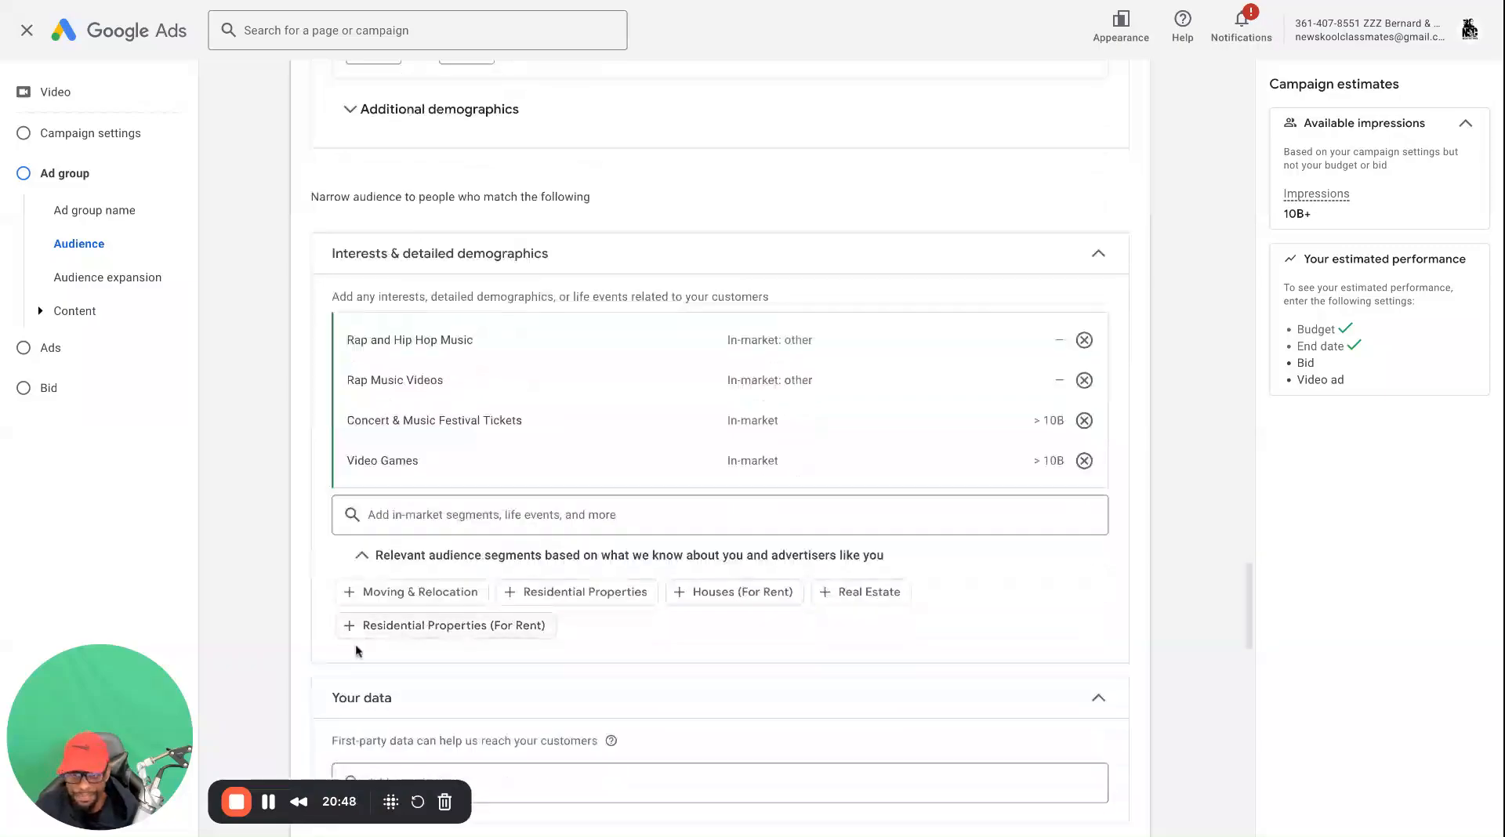
scroll(357, 650, "down", 3)
scroll(349, 504, "up", 1)
scroll(348, 549, "down", 5)
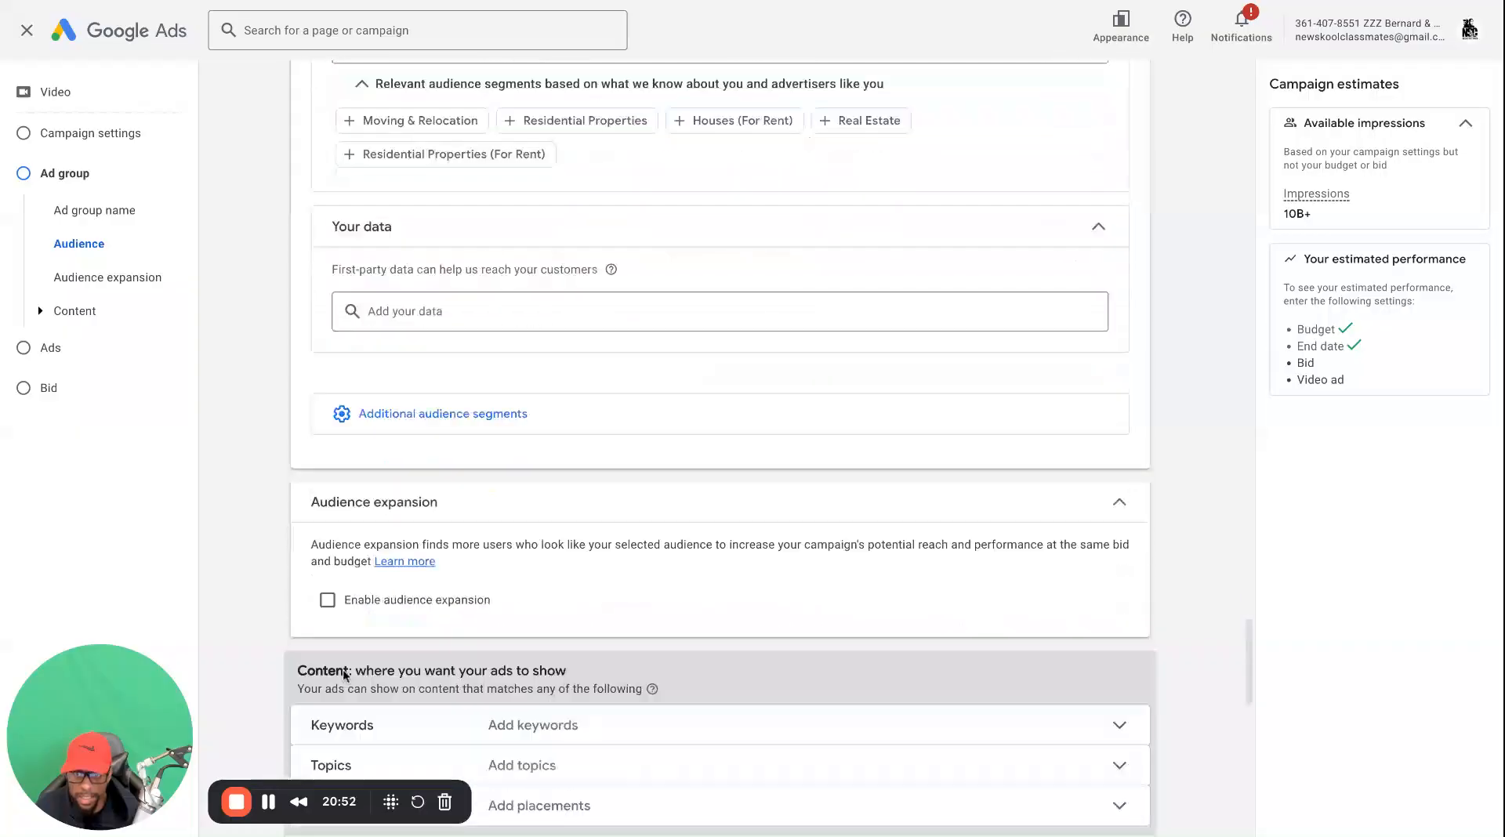
scroll(314, 527, "up", 6)
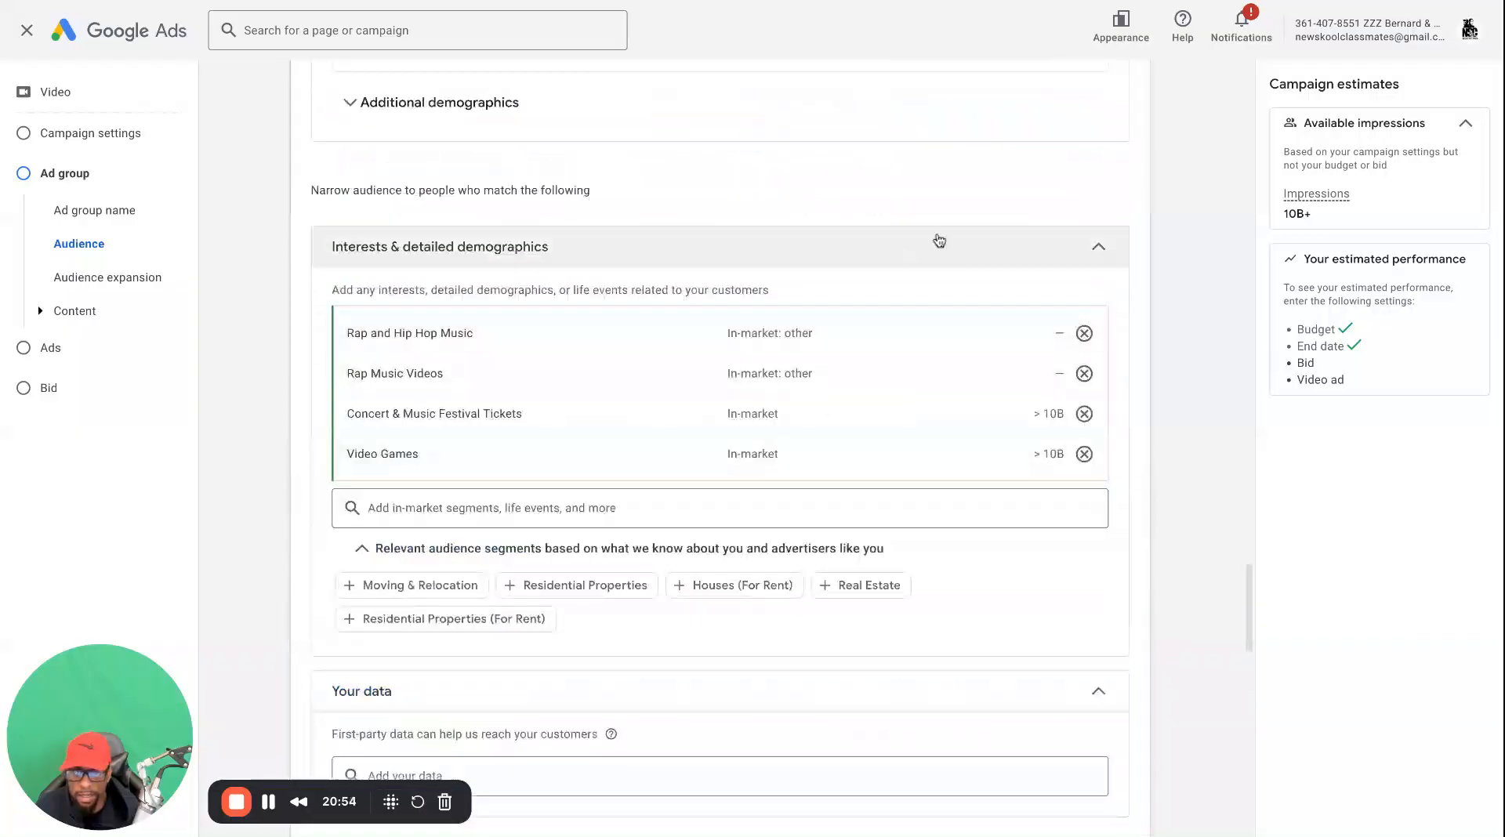
left_click(1090, 245)
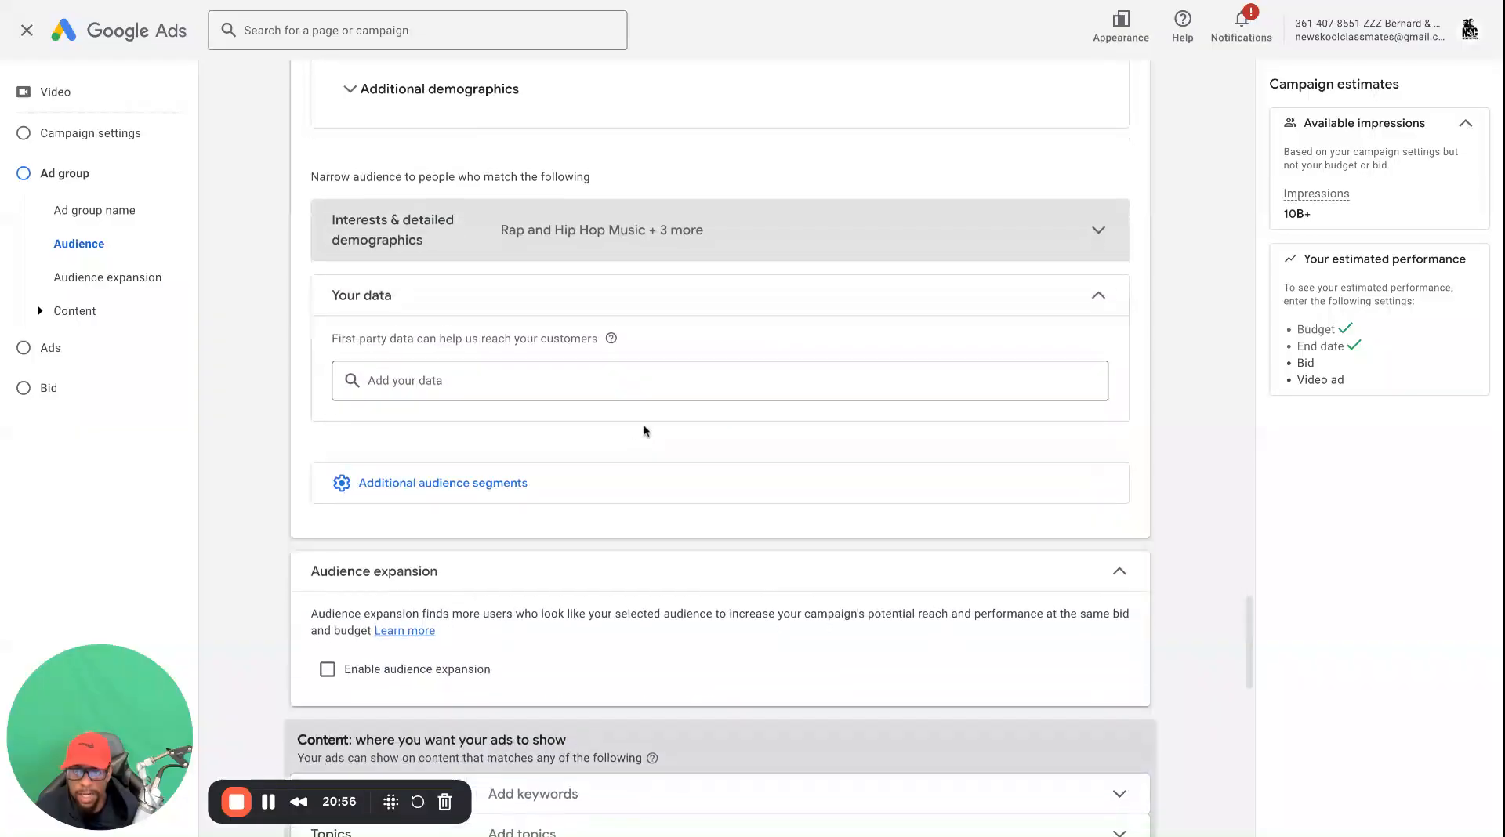
Expand the additional audience segments to show the custom search terms and exclusions options
scroll(588, 467, "up", 3)
scroll(571, 487, "down", 5)
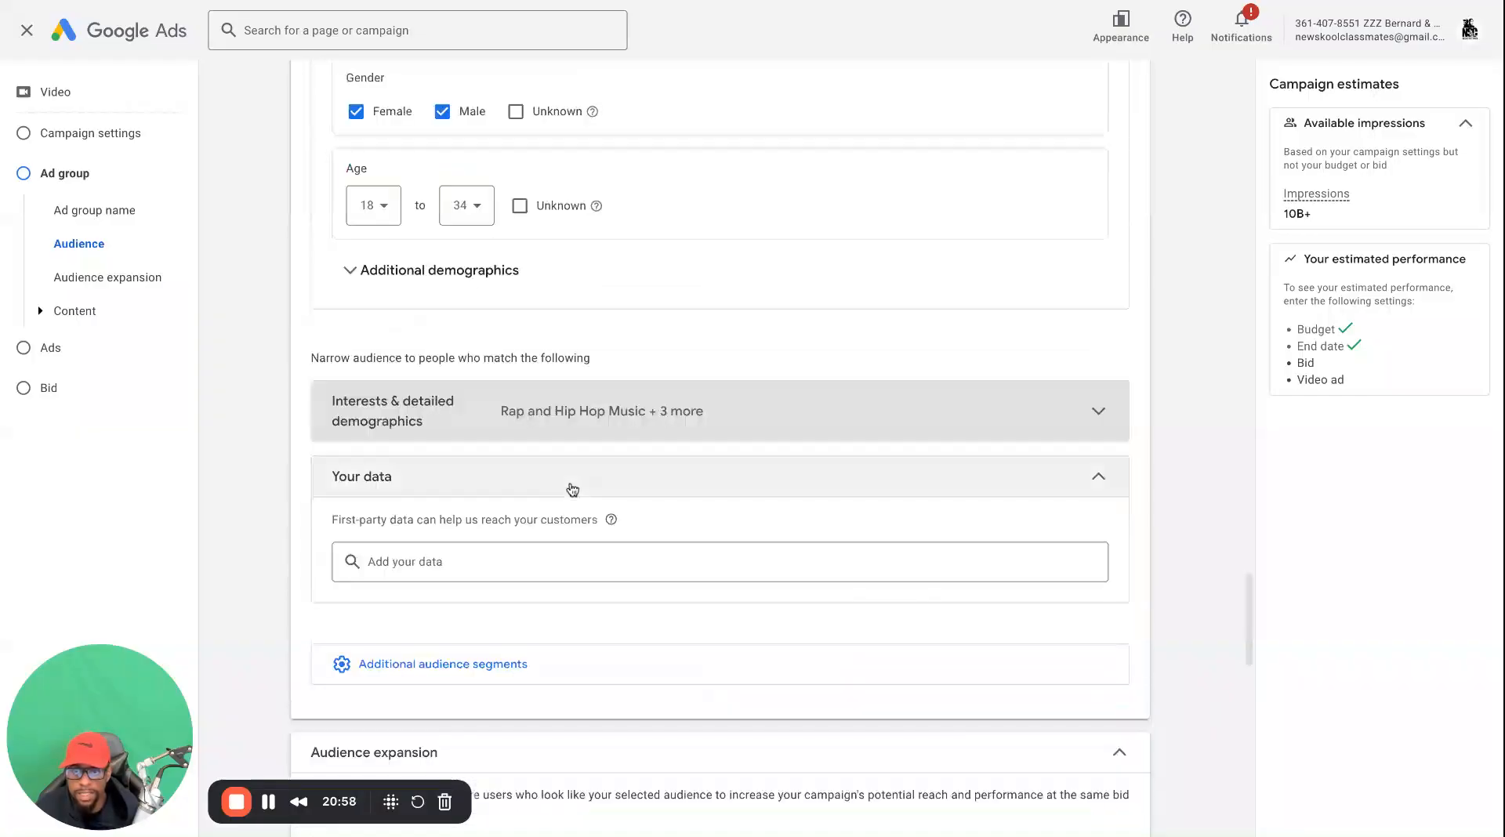
left_click(446, 318)
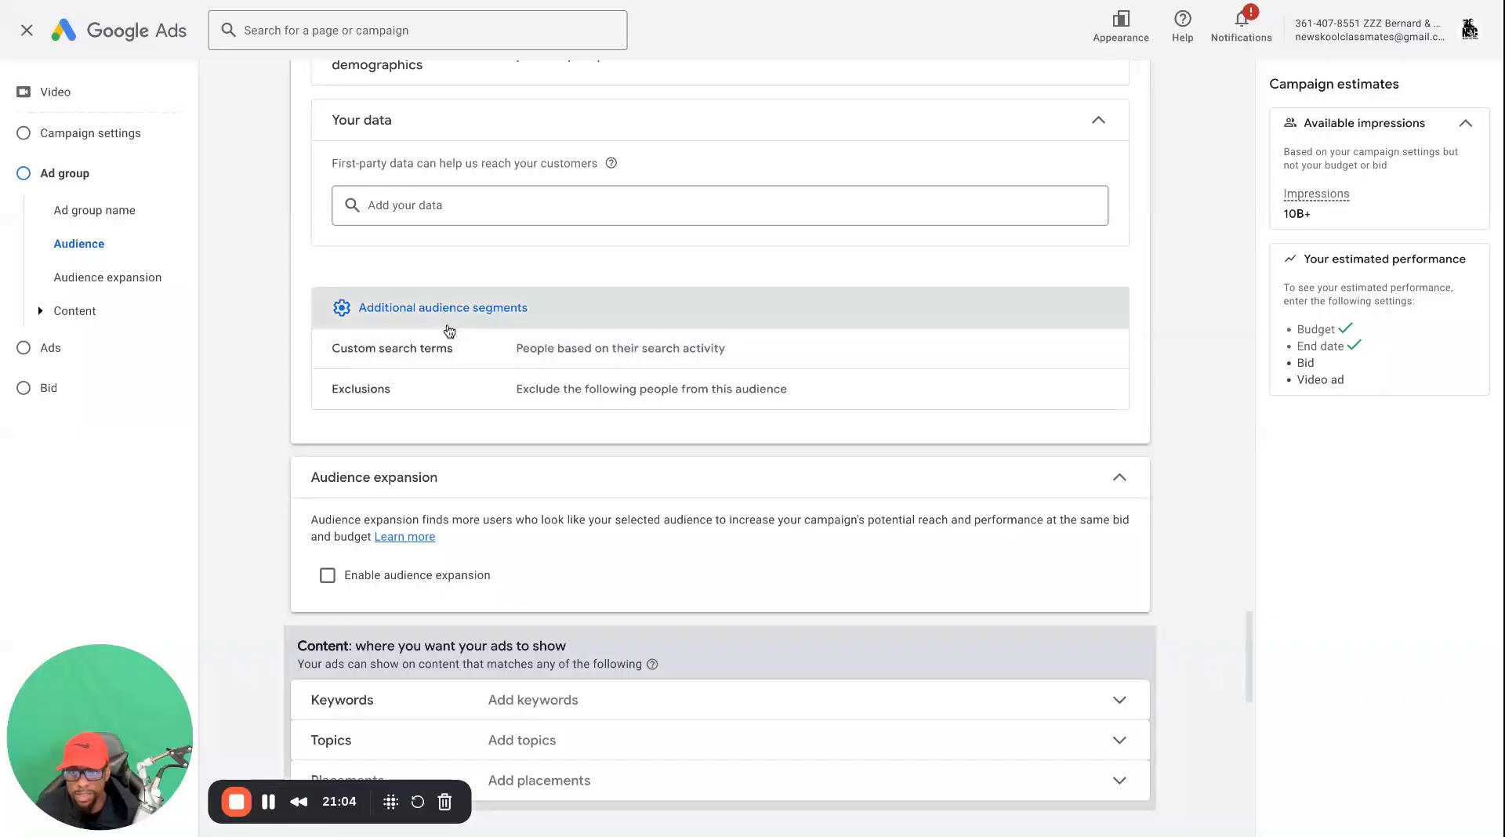
Try enabling audience expansion, turn it back off, and check the impressions estimate
scroll(486, 439, "down", 2)
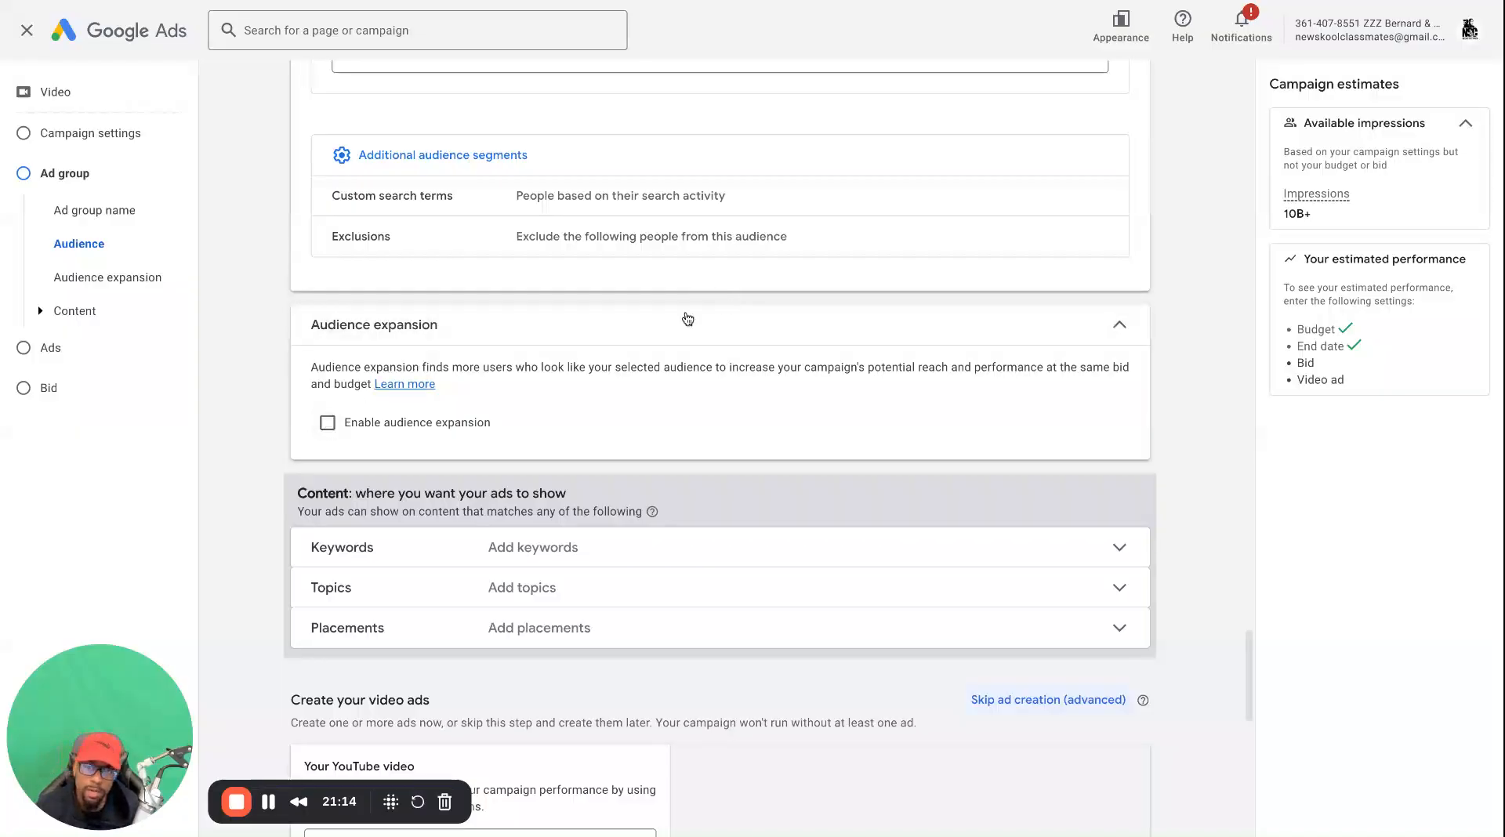
scroll(541, 345, "down", 1)
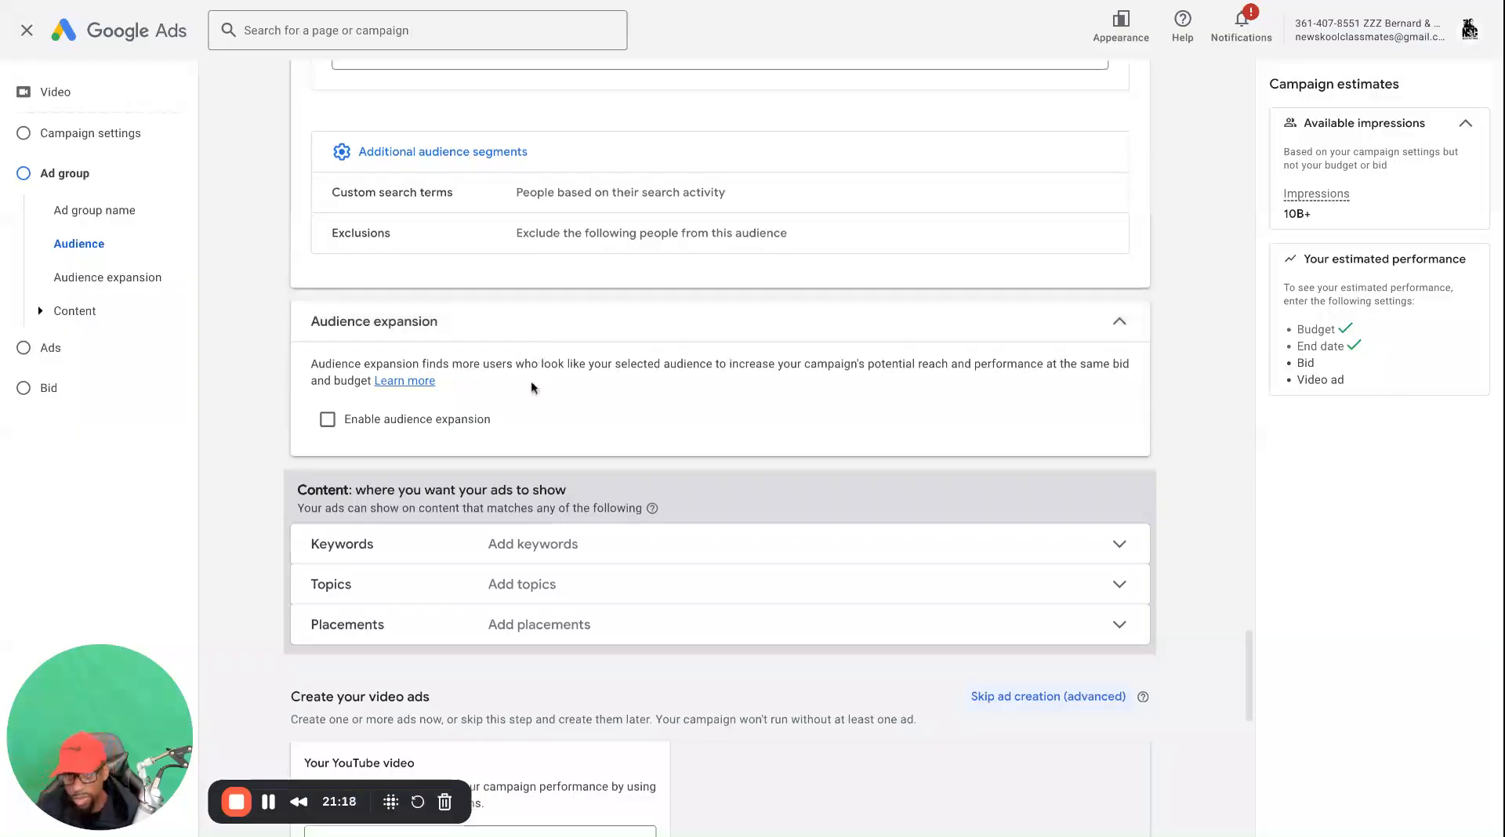
scroll(517, 403, "down", 2)
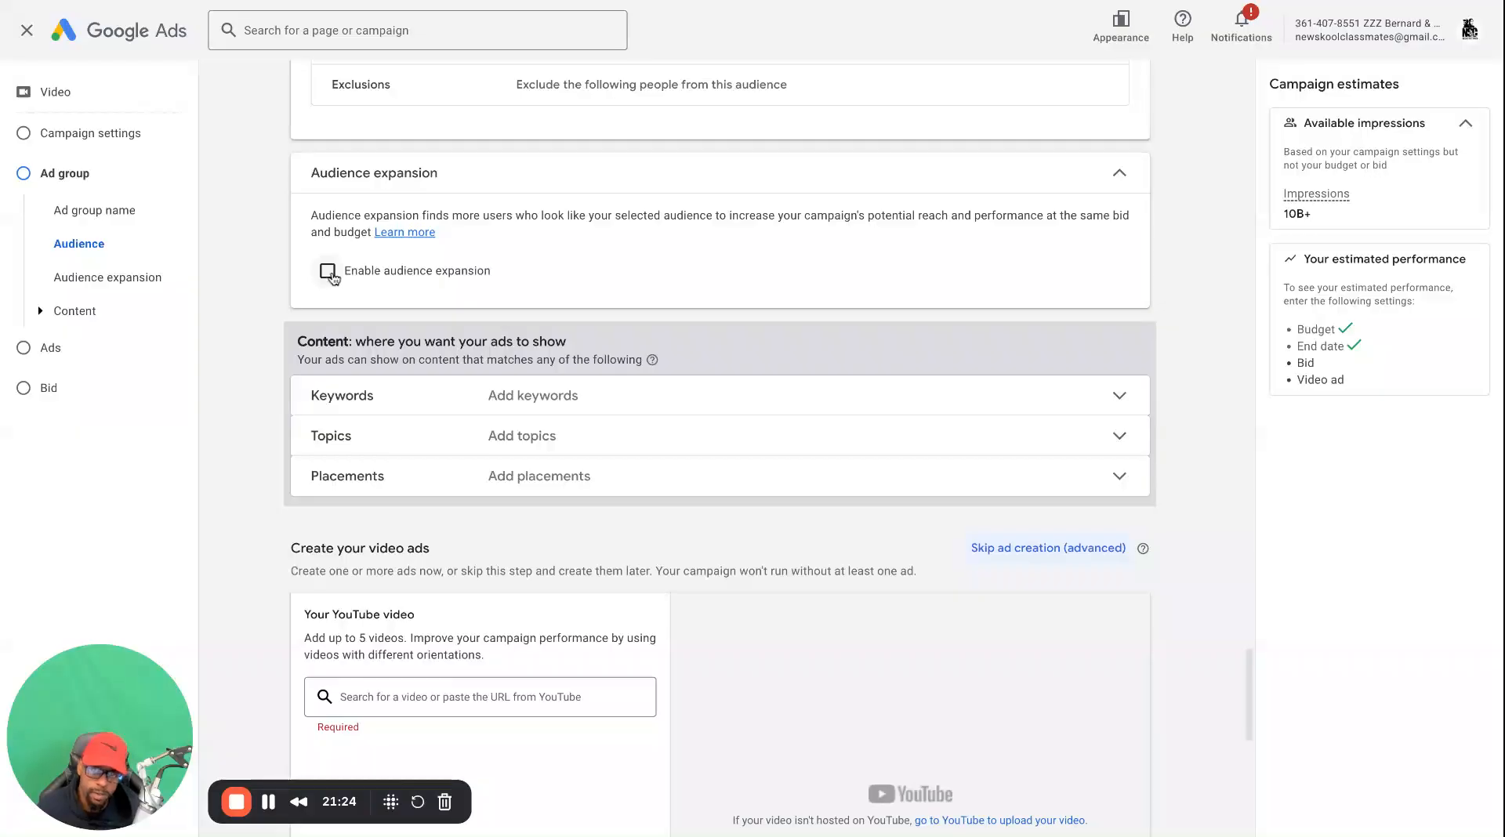
left_click(328, 272)
left_click(327, 272)
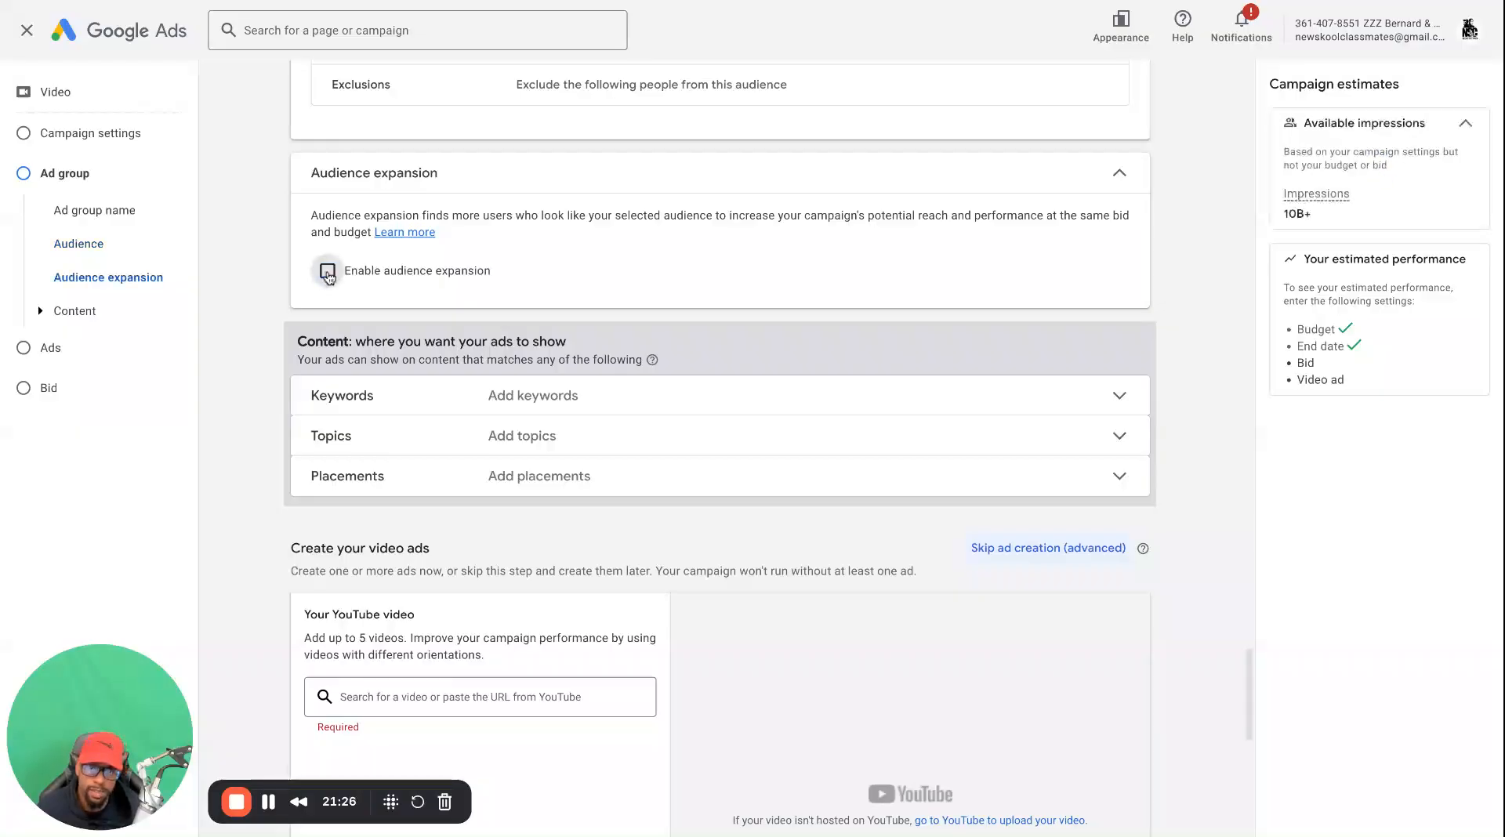
double_click(1327, 225)
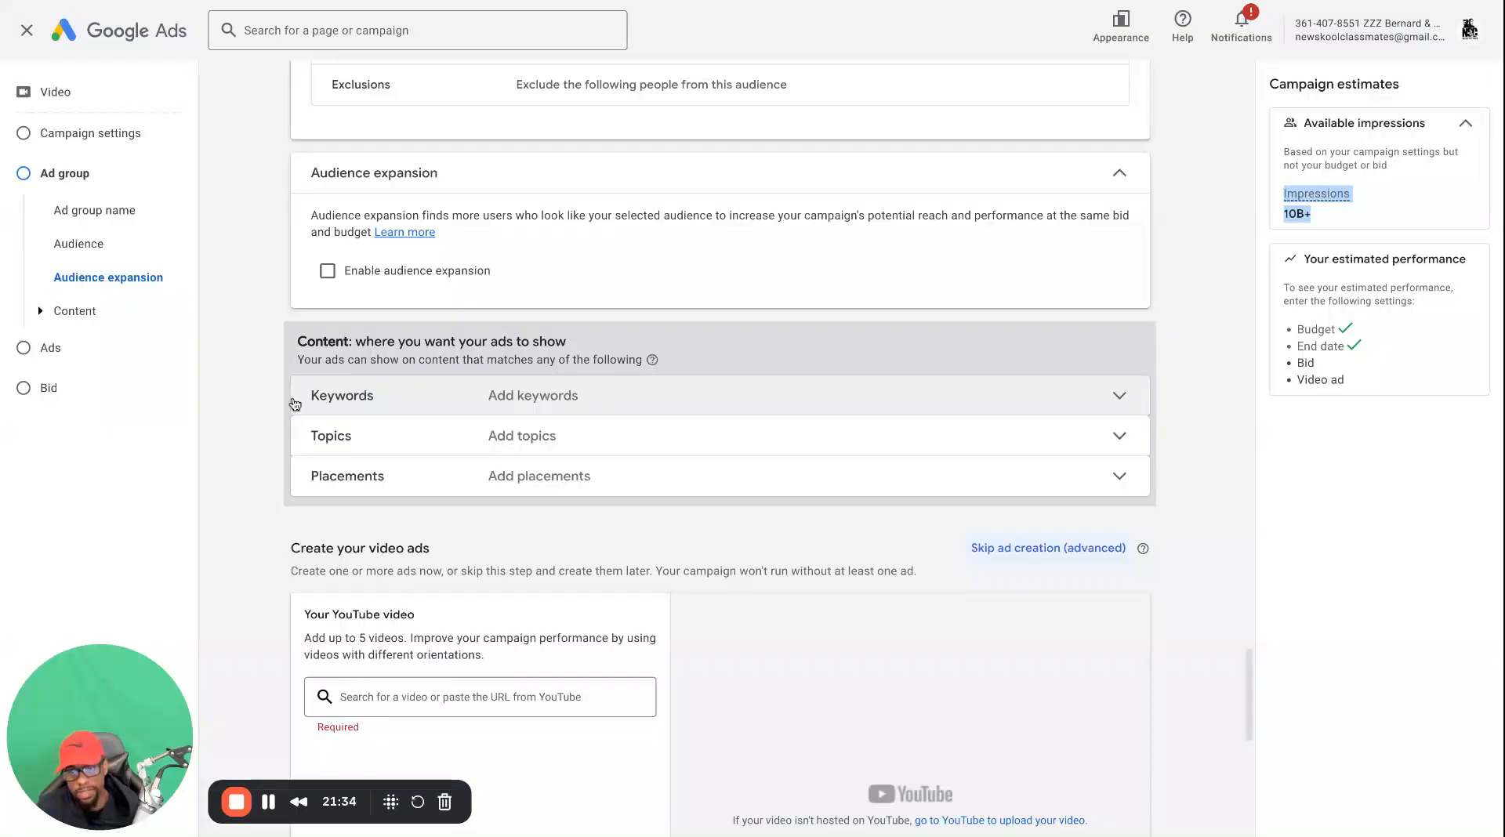
Open the Keywords, Topics and Placements sections under Content to look at the ad targeting options
left_click(607, 406)
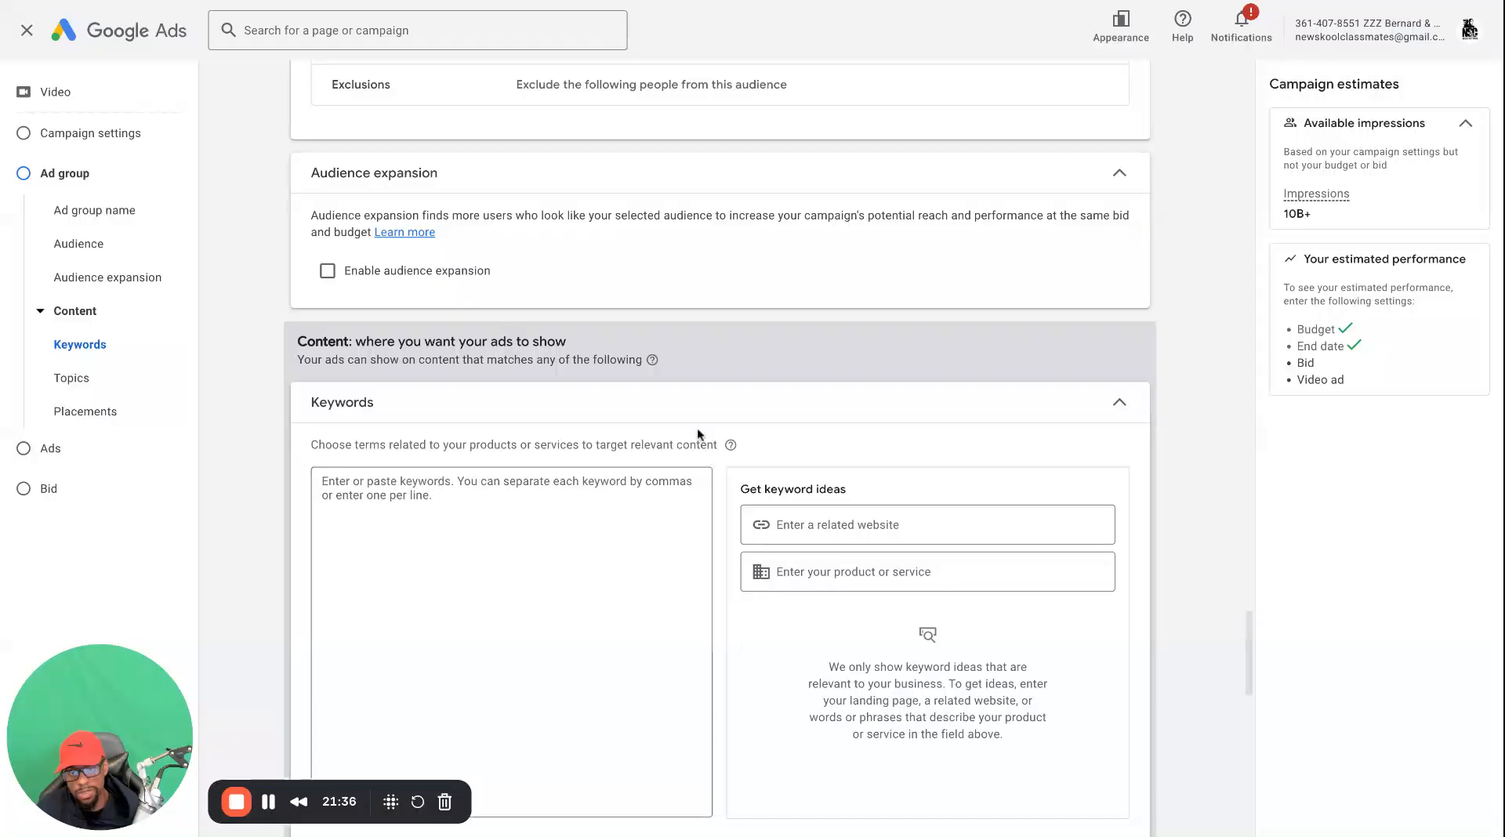
left_click(1121, 405)
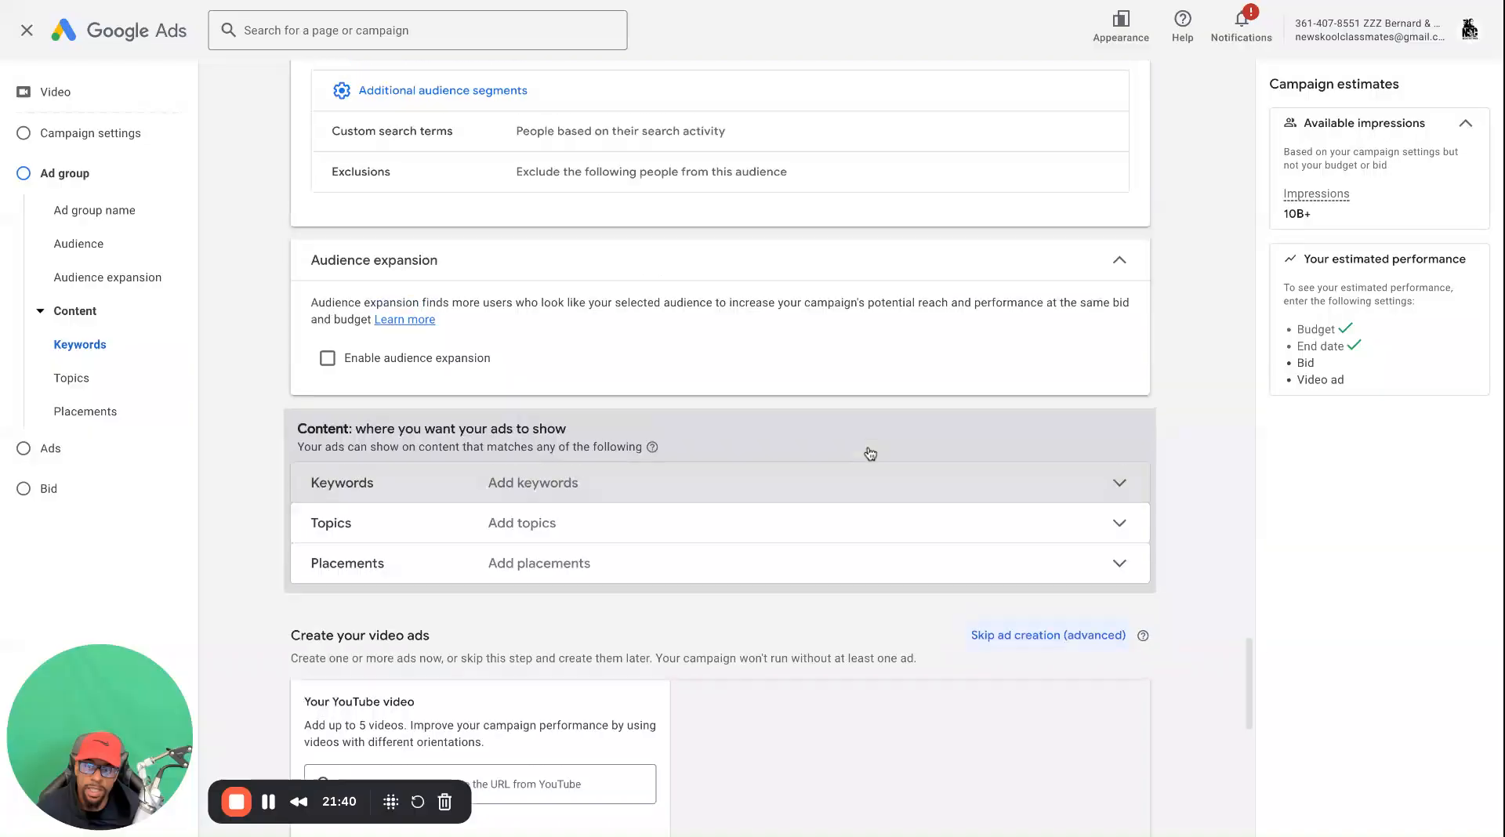
scroll(869, 447, "up", 5)
scroll(819, 533, "down", 3)
scroll(815, 524, "up", 2)
scroll(691, 469, "down", 1)
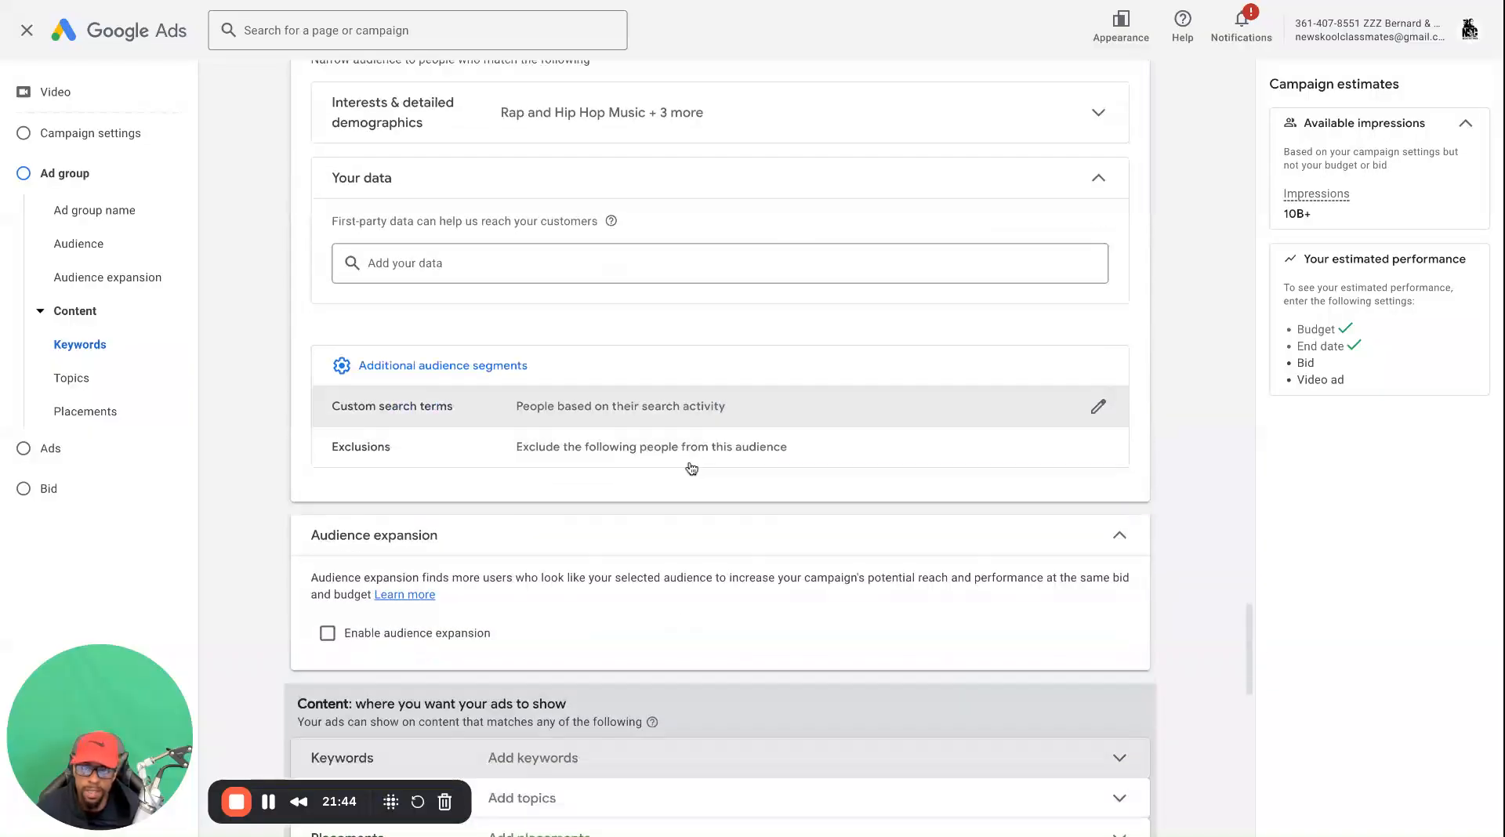
scroll(691, 469, "down", 2)
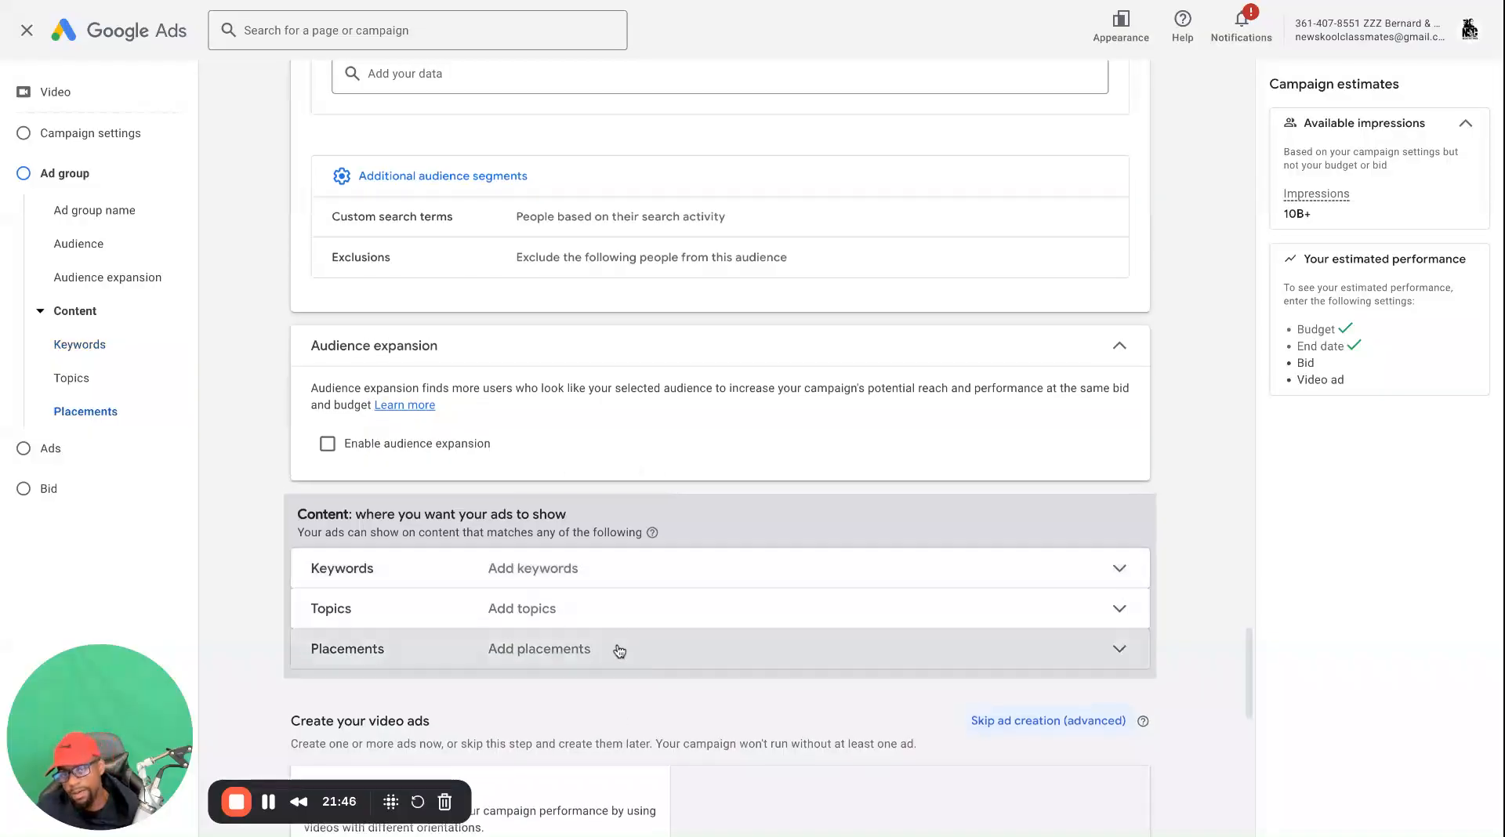
left_click(614, 647)
left_click(689, 608)
scroll(628, 558, "up", 8)
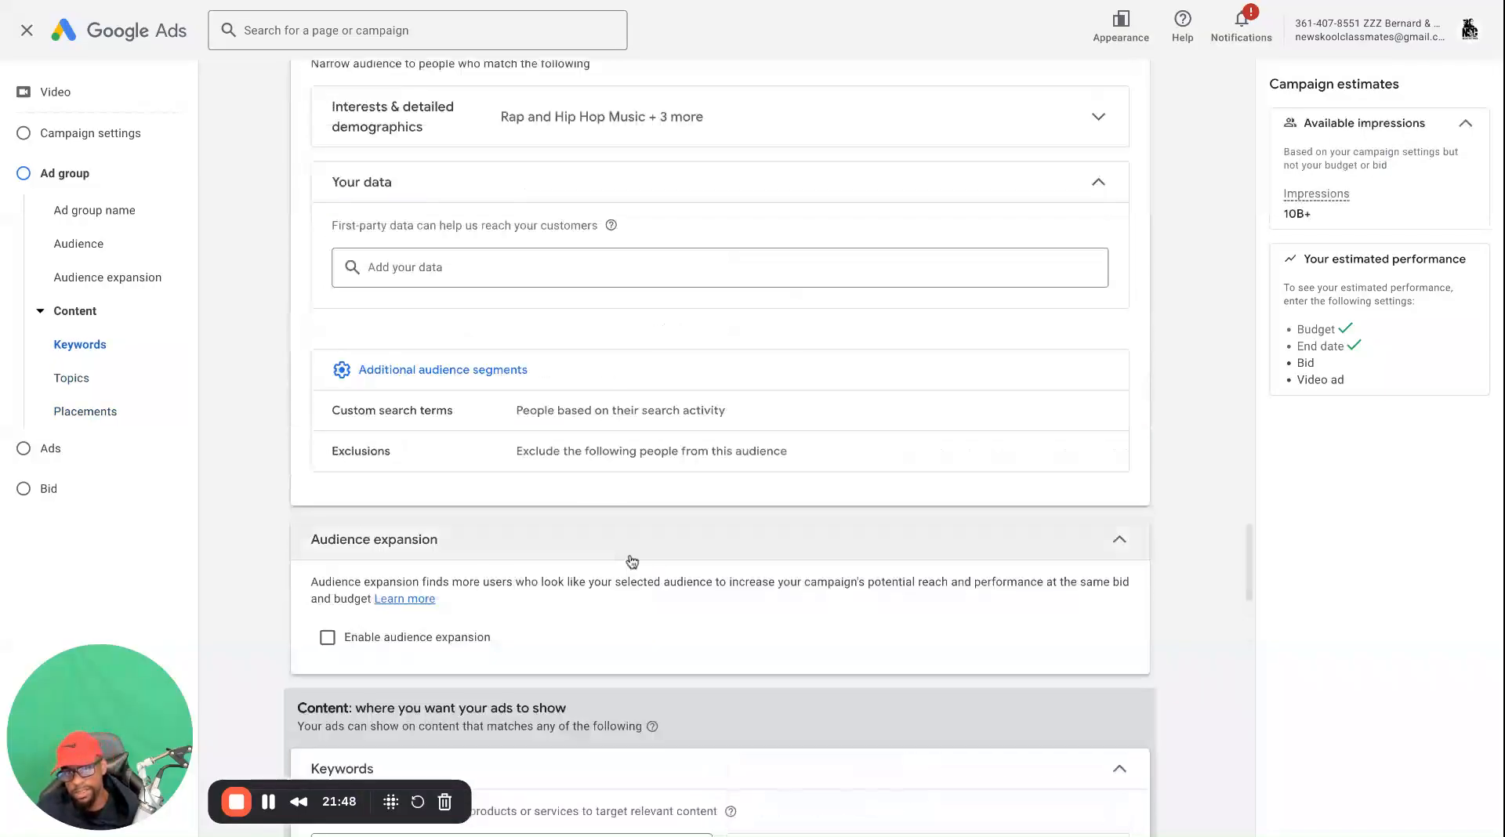
Collapse the Your data and Demographics sections of the ad group audience
left_click(1090, 586)
scroll(1028, 597, "up", 4)
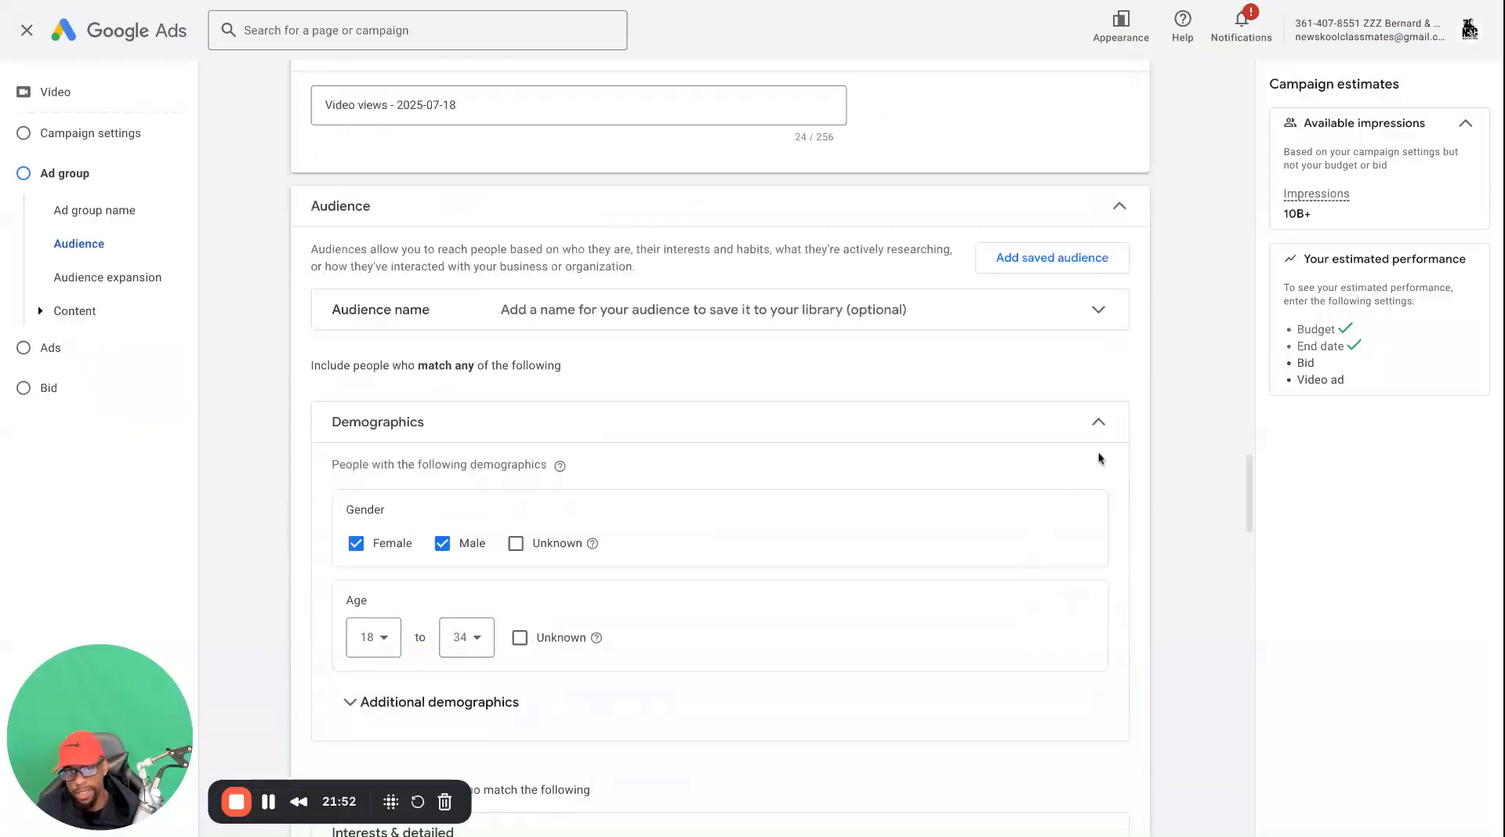
left_click(1098, 423)
scroll(939, 487, "down", 1)
scroll(791, 583, "down", 2)
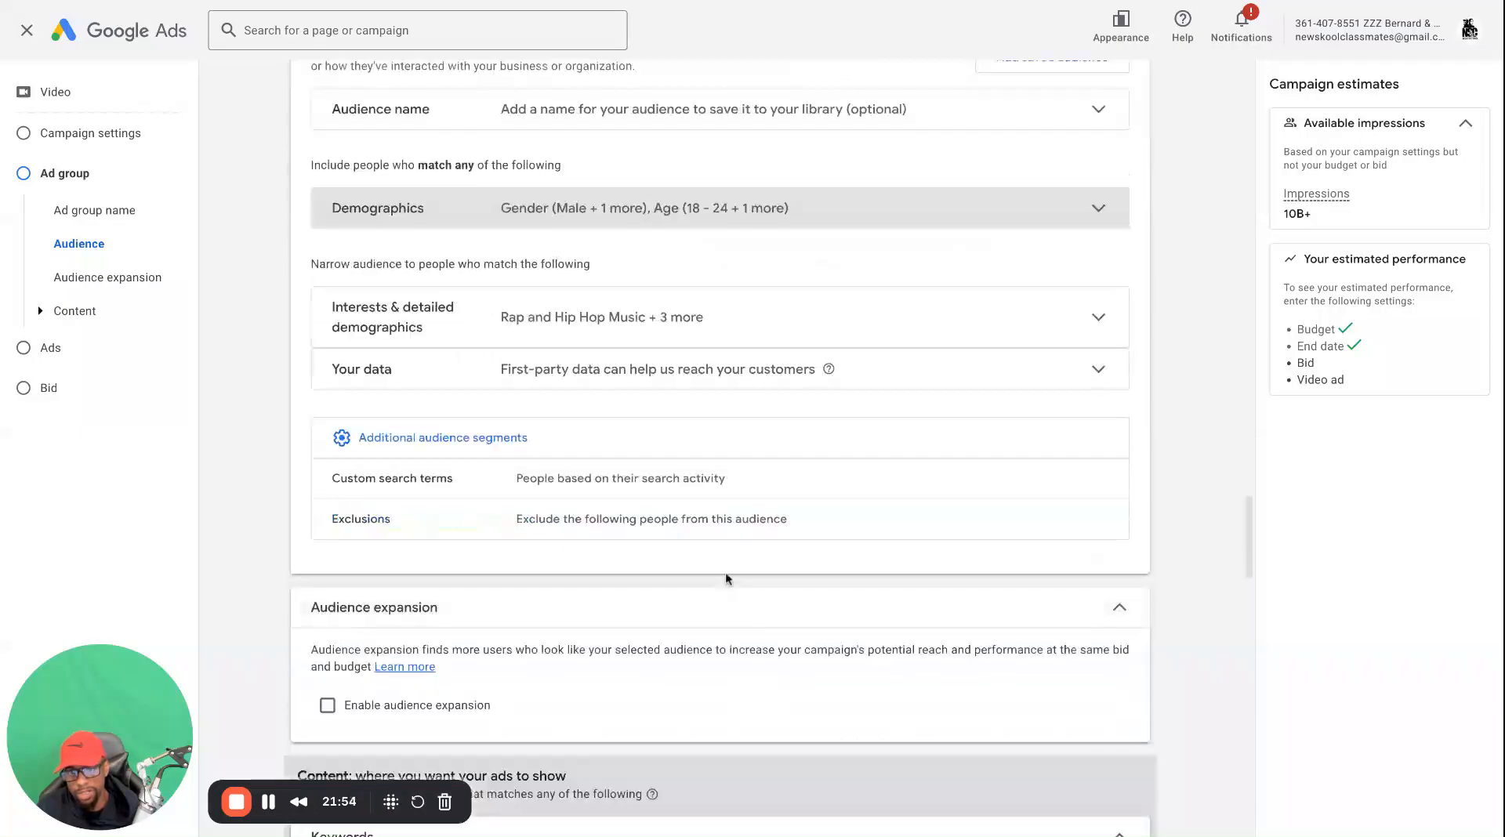
Look through the audience and content targeting settings and collapse the Keywords section
scroll(642, 560, "down", 3)
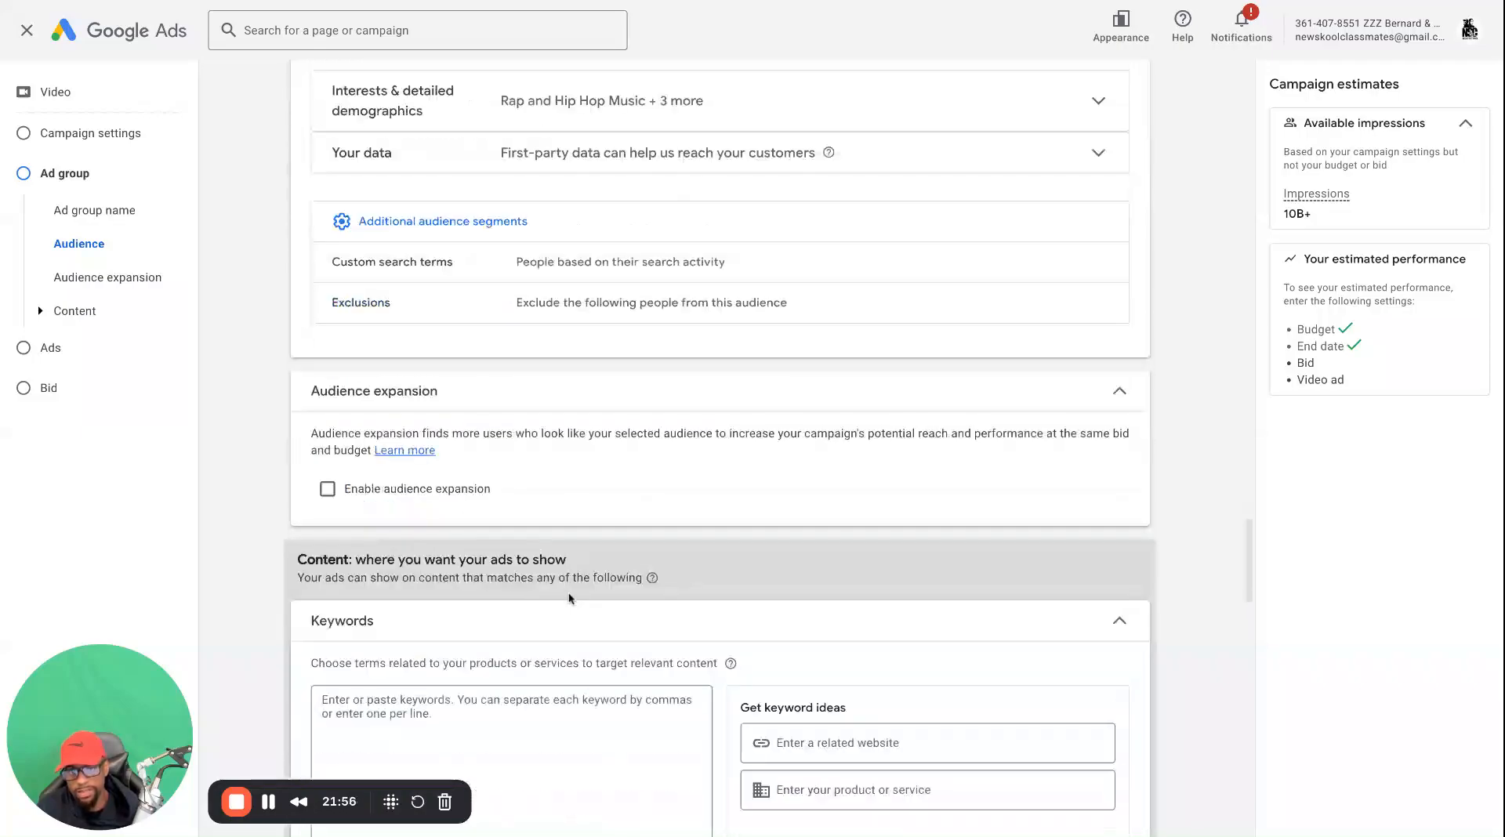
scroll(449, 500, "down", 2)
scroll(441, 482, "up", 3)
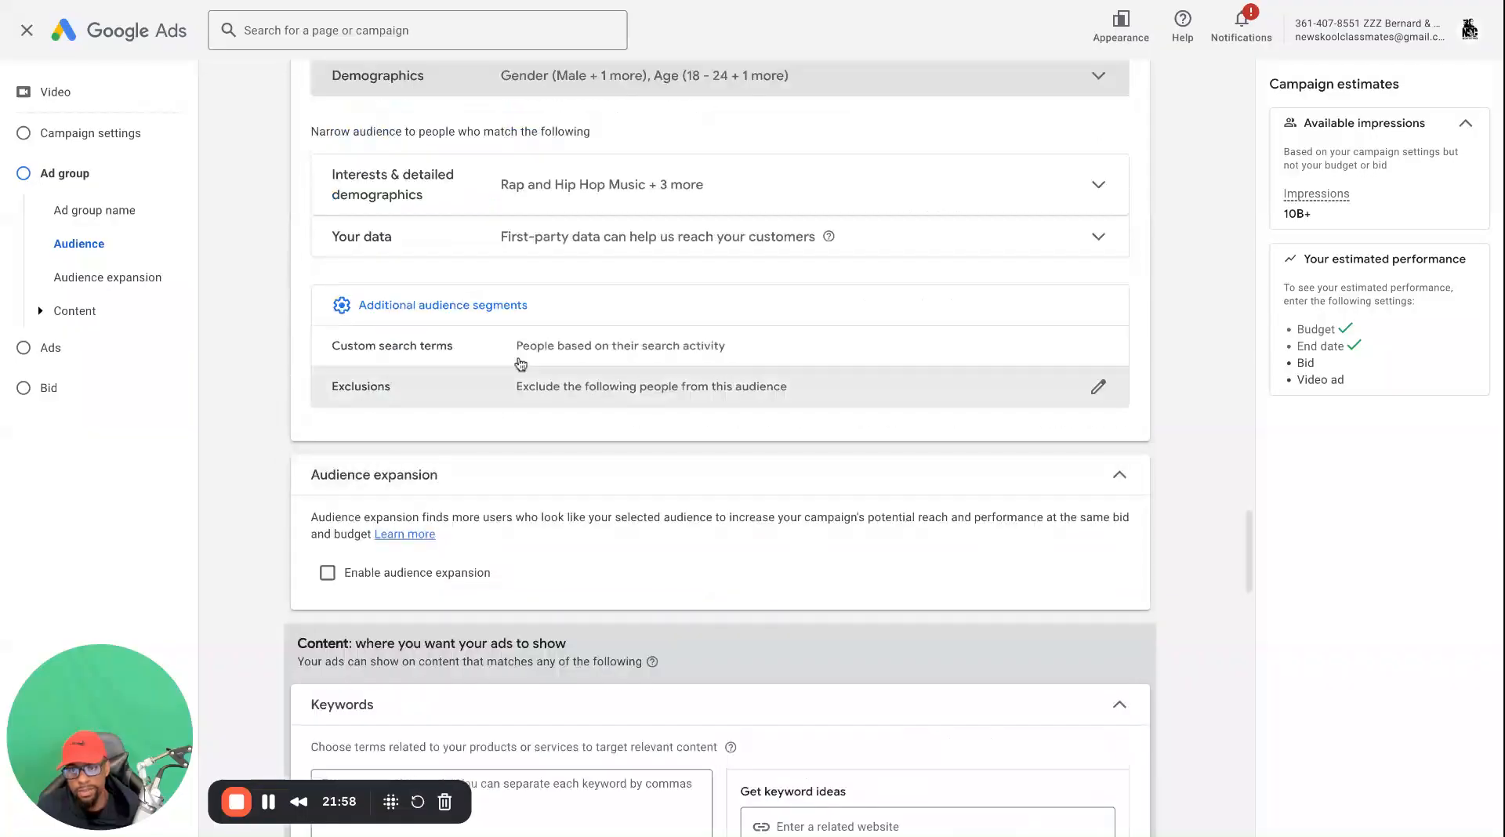
scroll(506, 465, "down", 7)
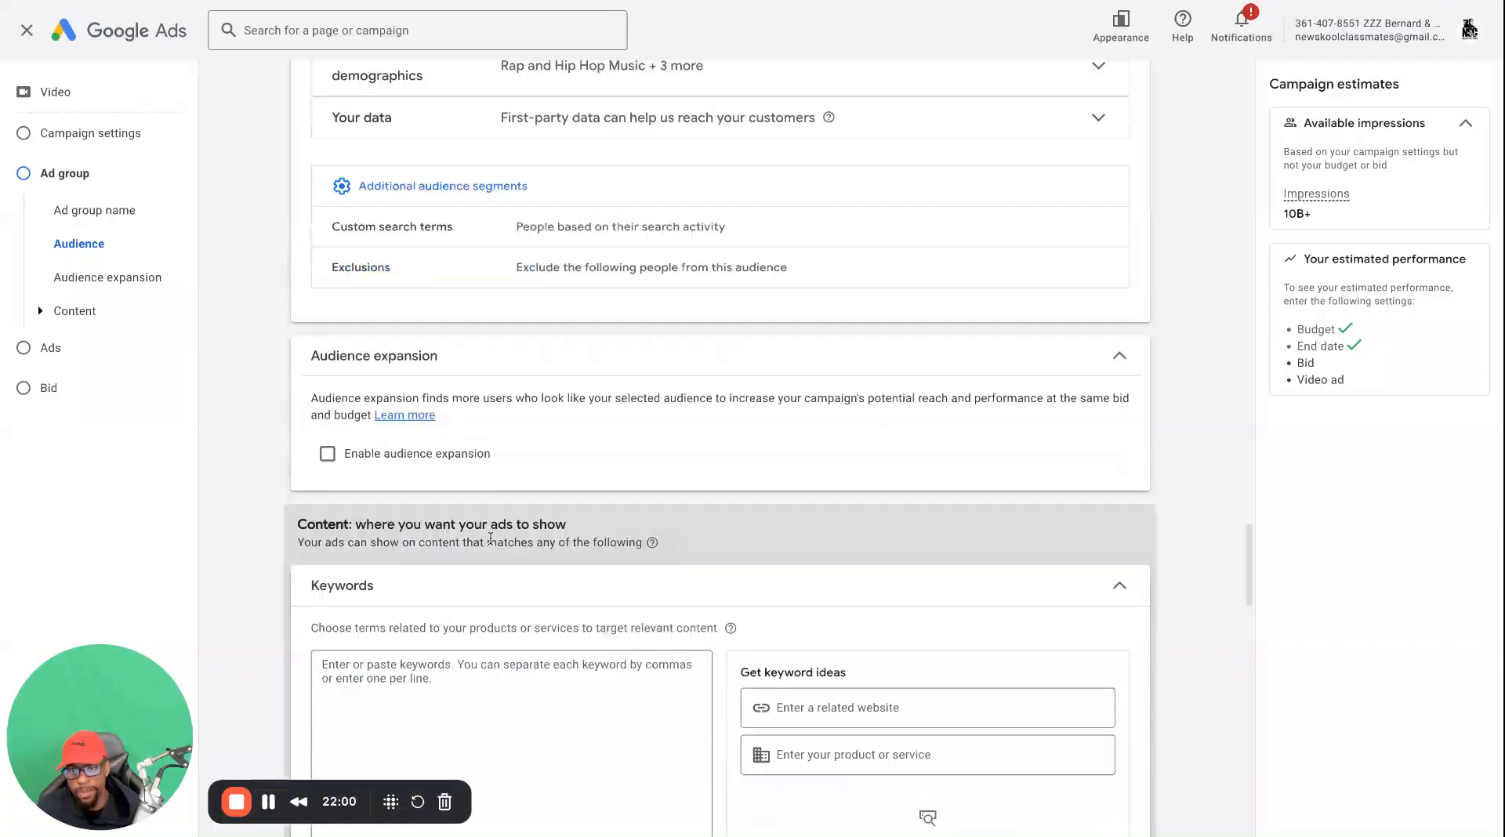
scroll(495, 620, "down", 4)
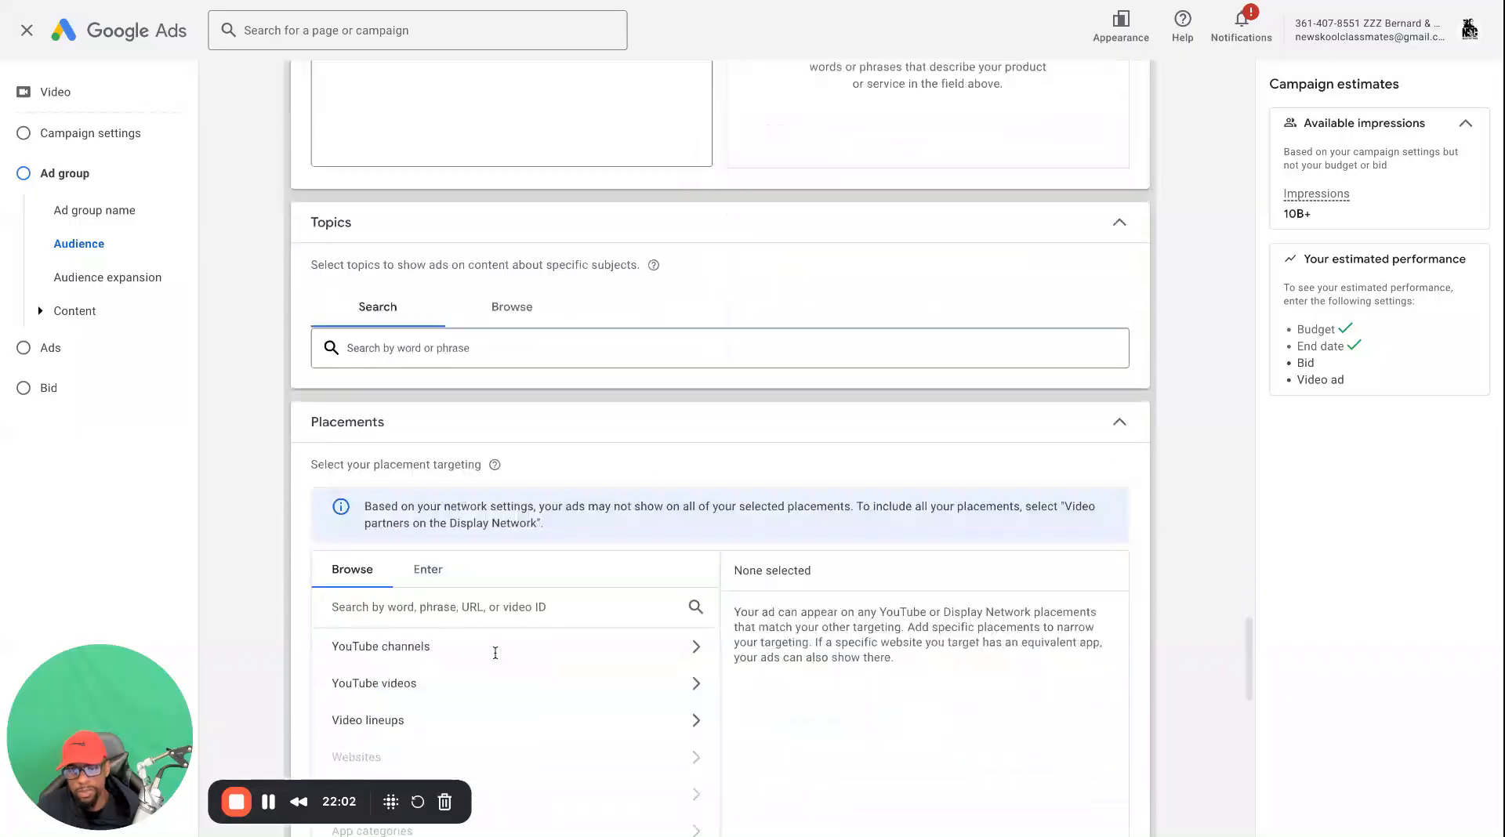
scroll(921, 377, "up", 7)
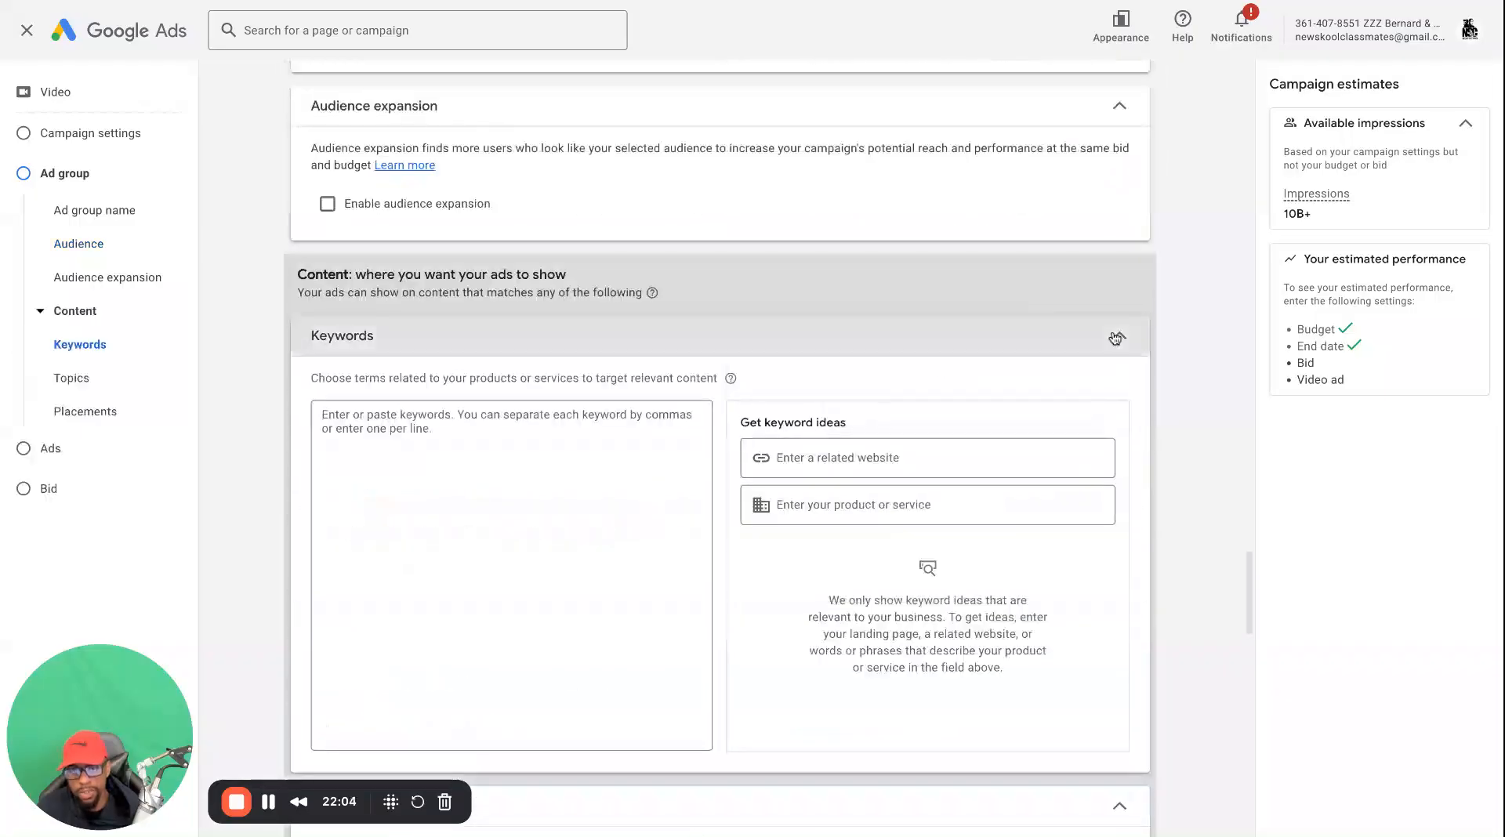
left_click(1116, 335)
Collapse the Placements and Topics sections under Content, leaving both without targeting
scroll(1101, 364, "up", 2)
scroll(1099, 373, "up", 2)
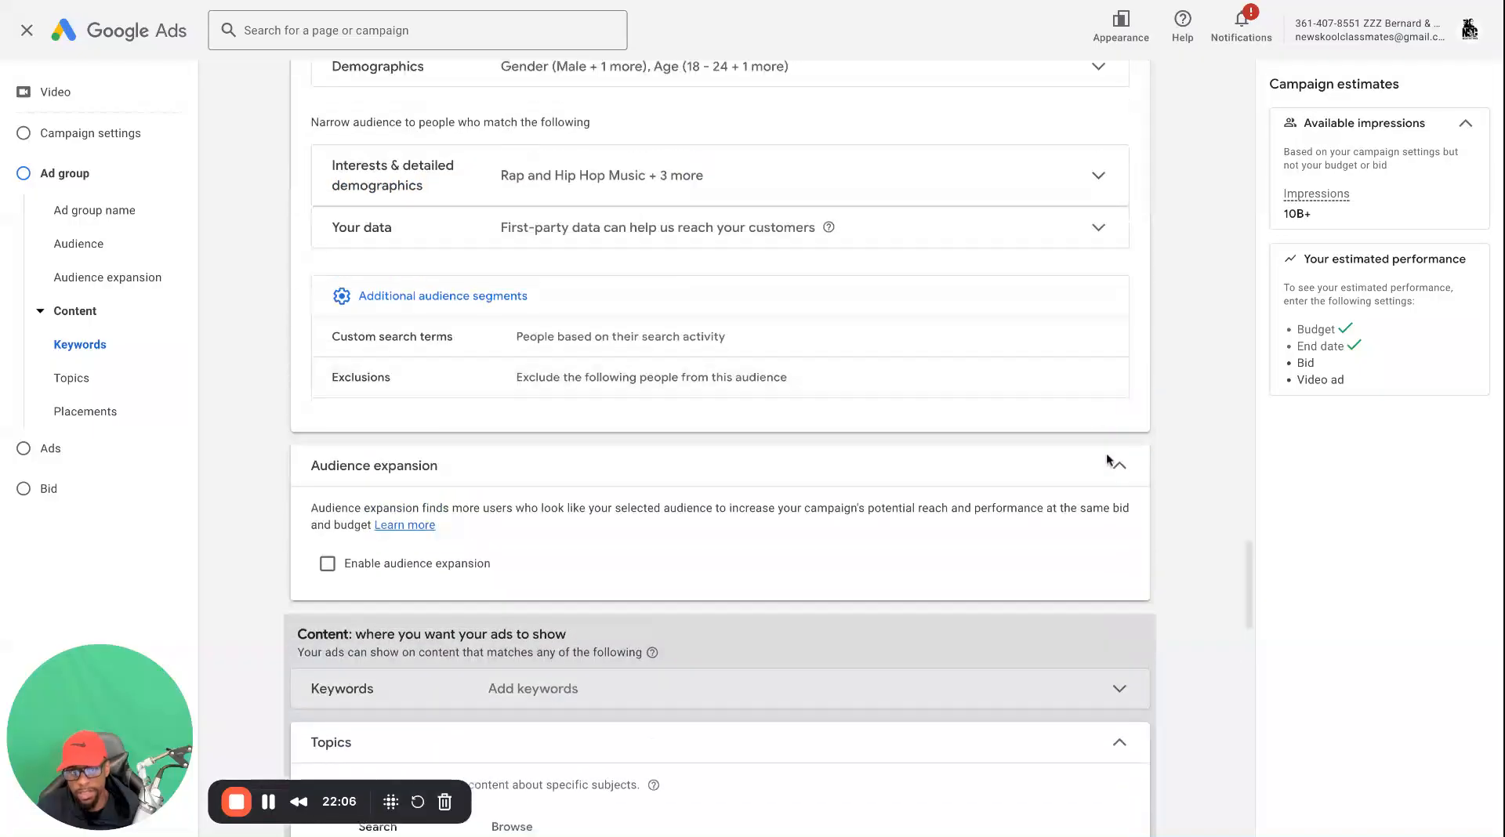
scroll(1107, 470, "down", 5)
scroll(998, 525, "down", 4)
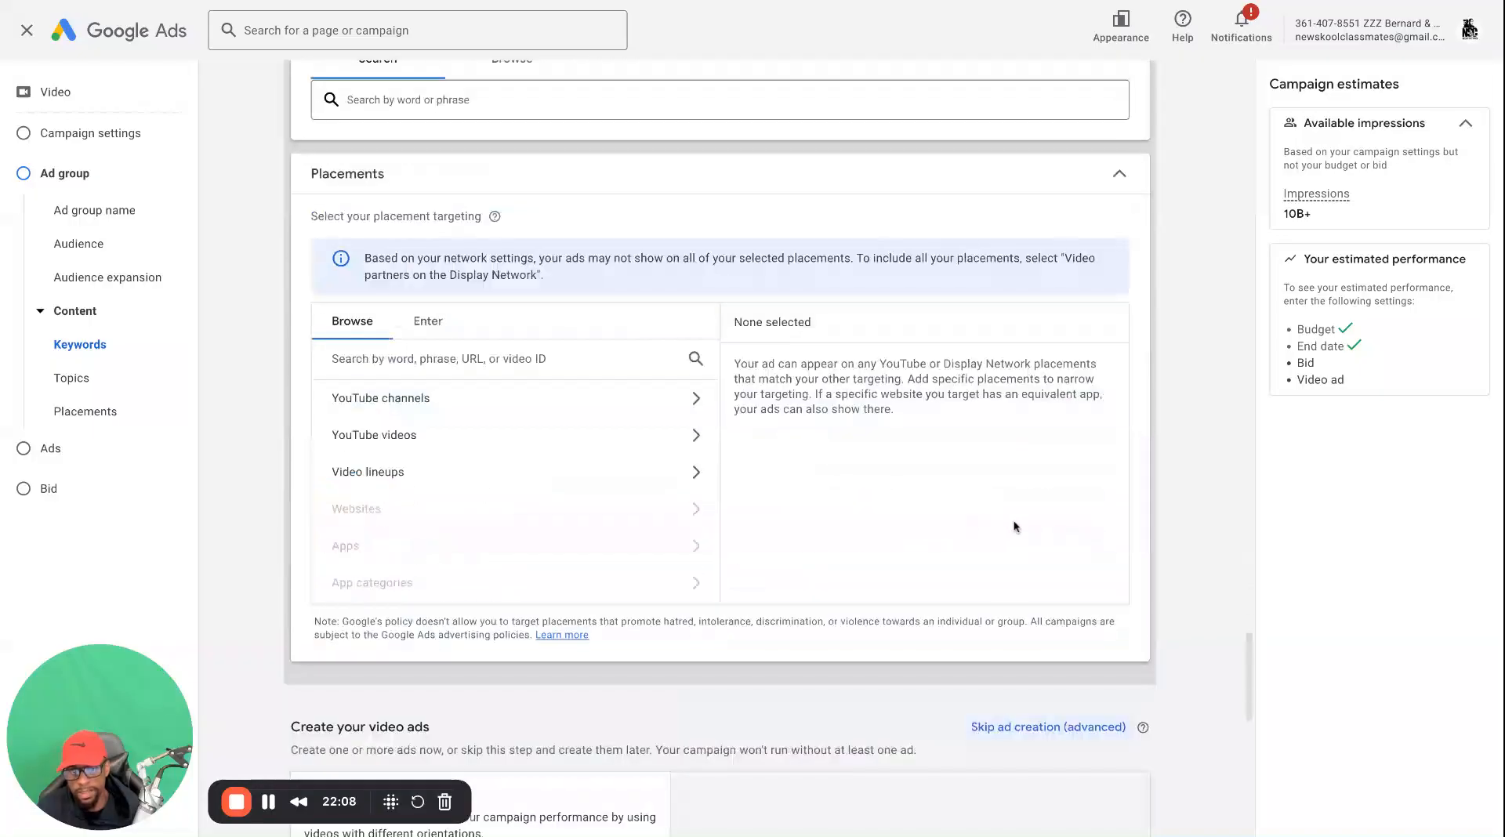
left_click(1081, 175)
scroll(1070, 279, "up", 5)
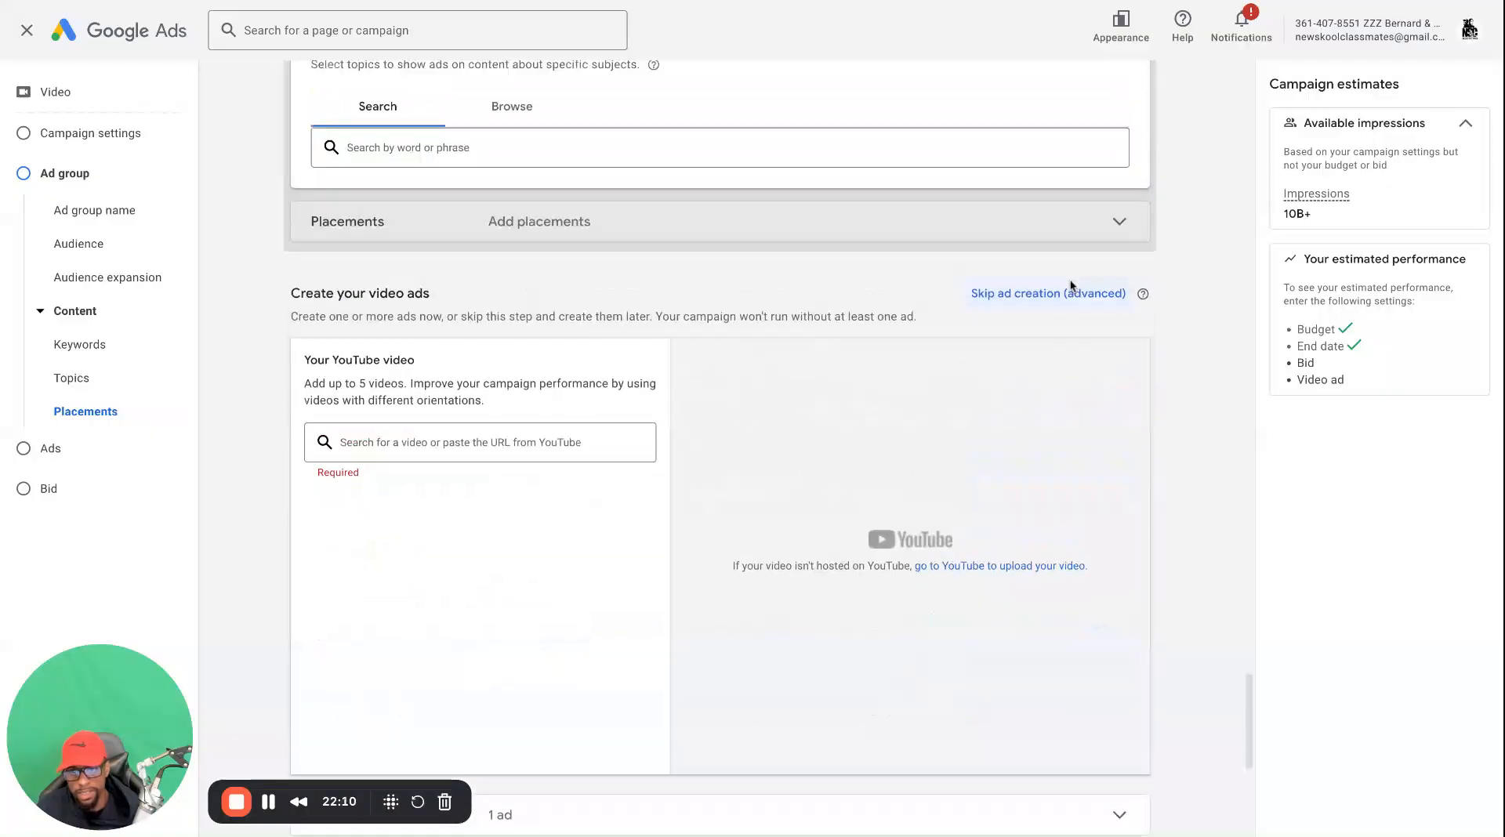
left_click(1117, 431)
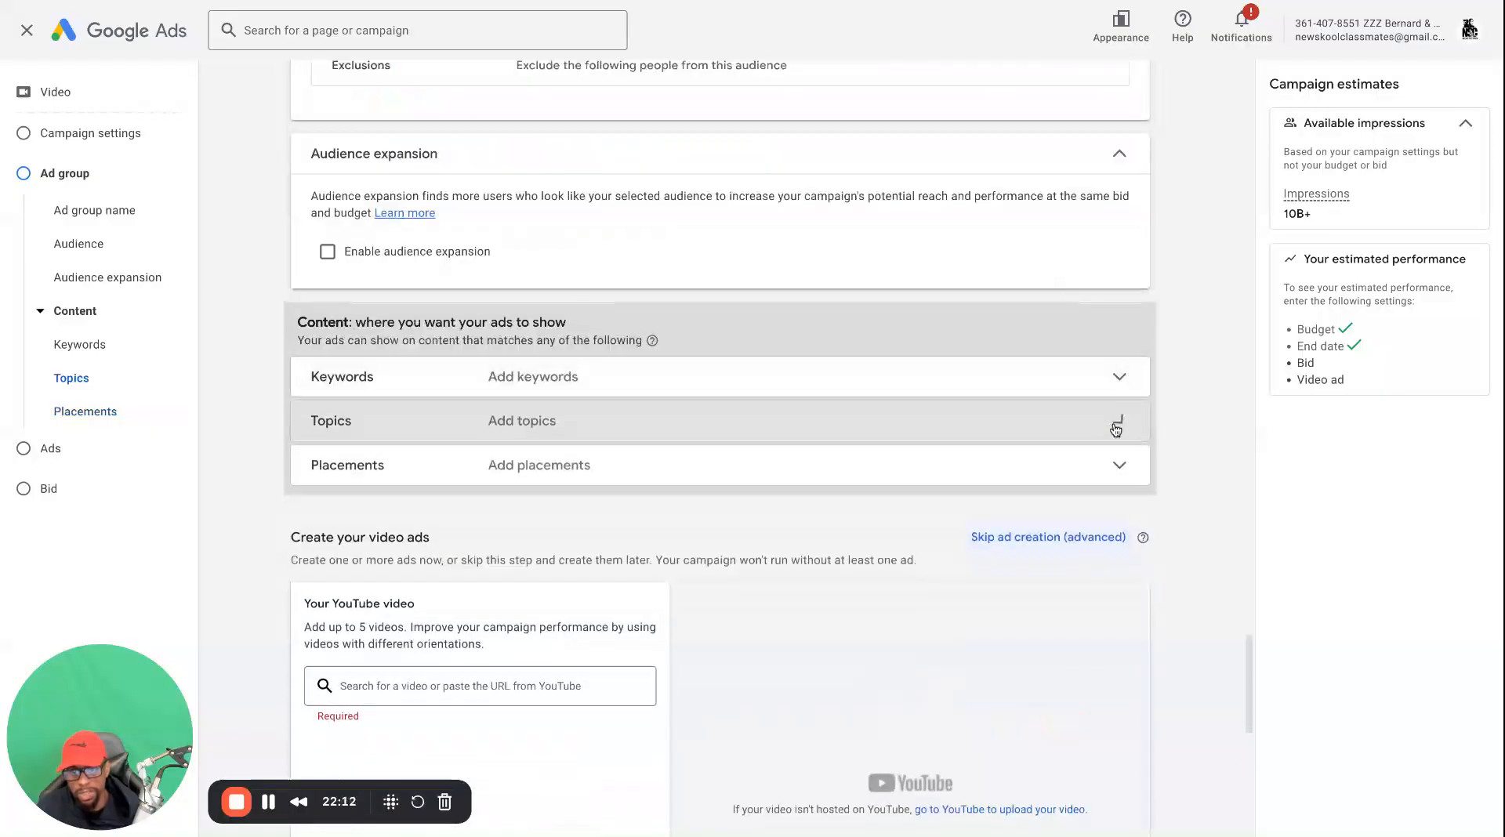
Collapse the Audience expansion section and the whole Audience section of the ad group
scroll(1112, 429, "up", 3)
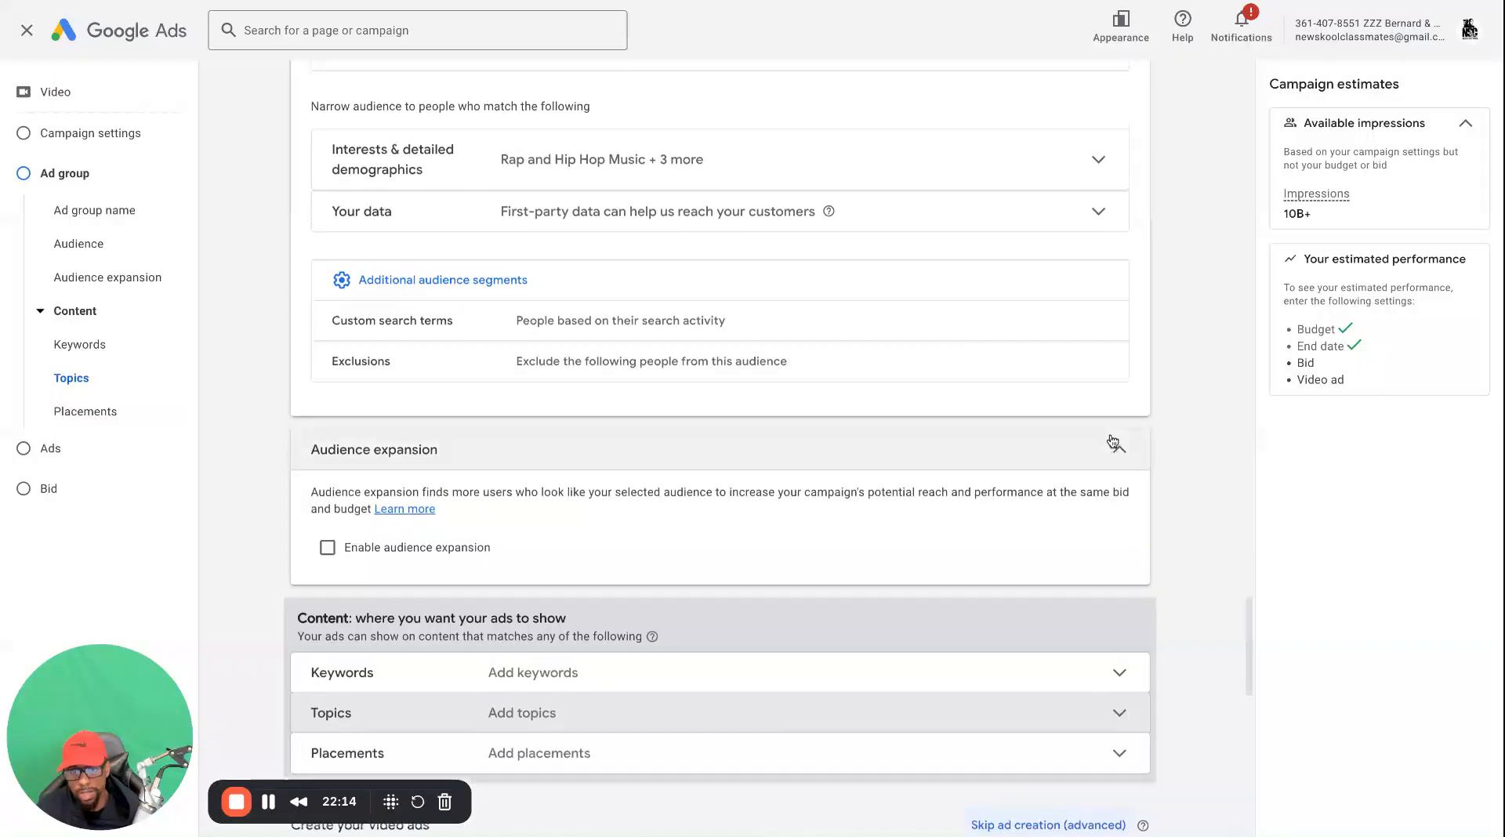
left_click(1136, 466)
scroll(1129, 439, "up", 5)
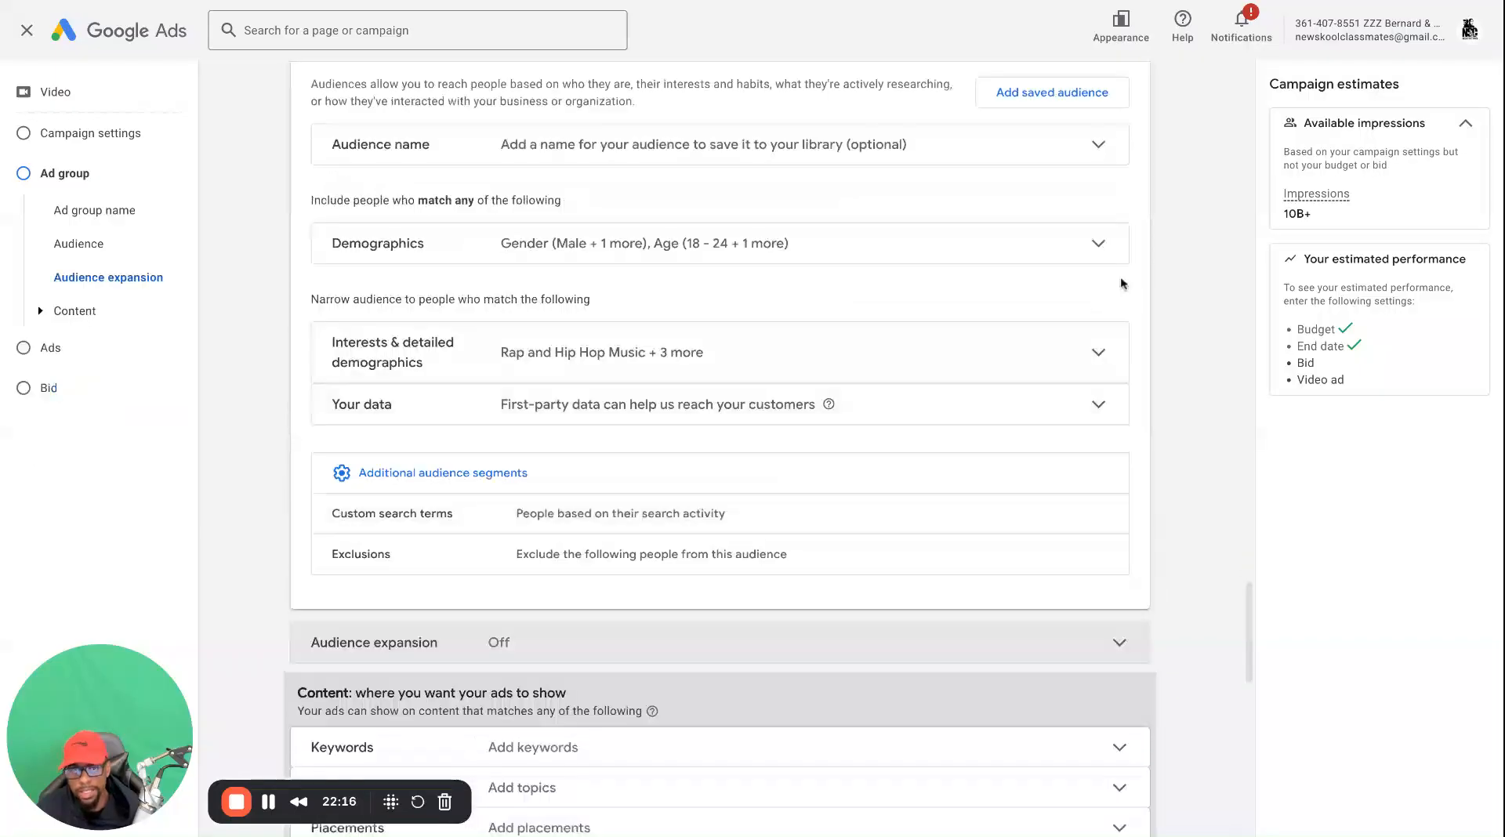
left_click(1118, 187)
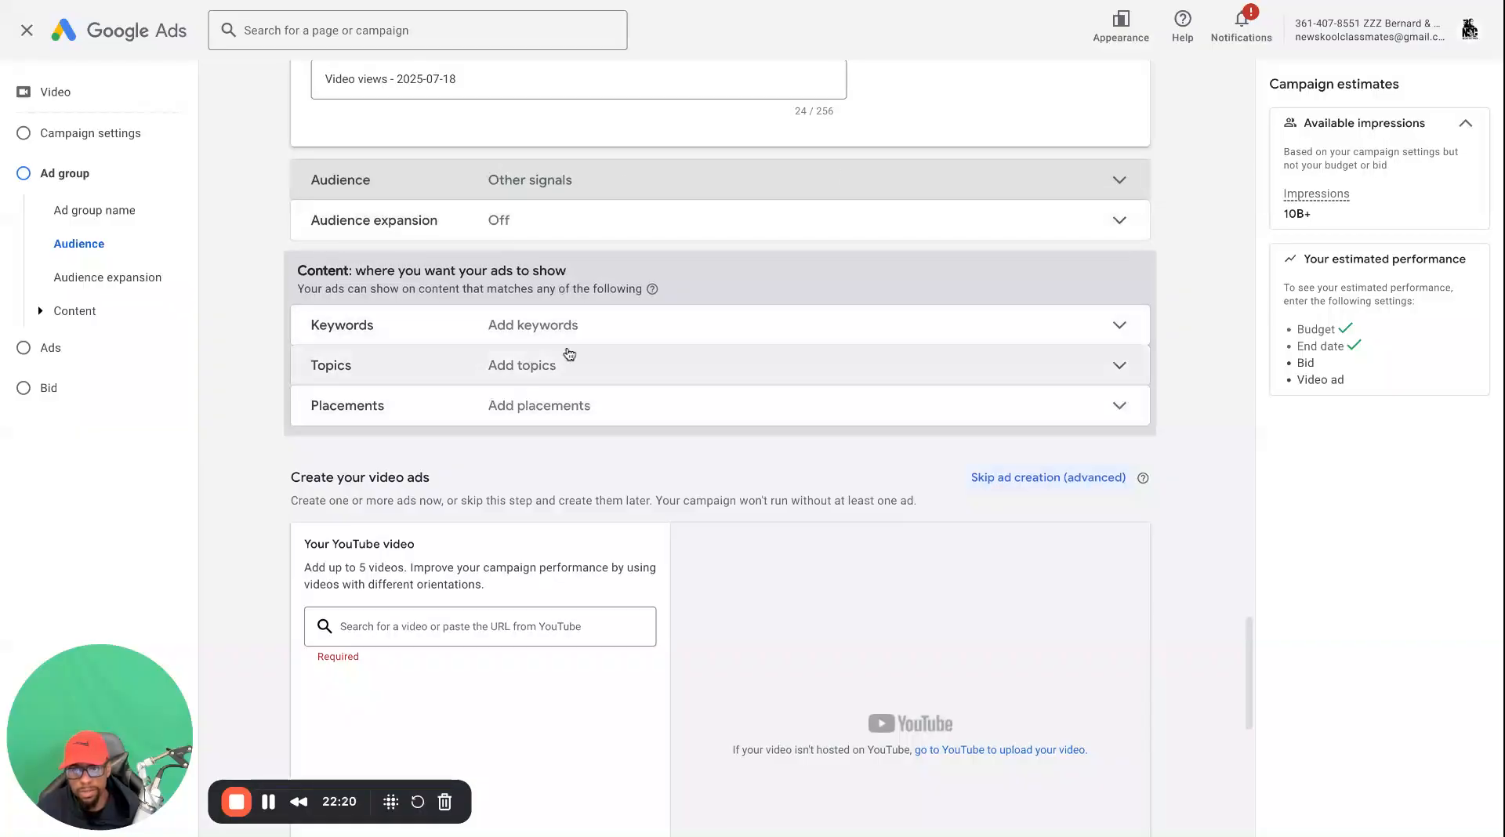
Search the ad group's placements for "trippe redd" and open the YouTube videos results
left_click(622, 413)
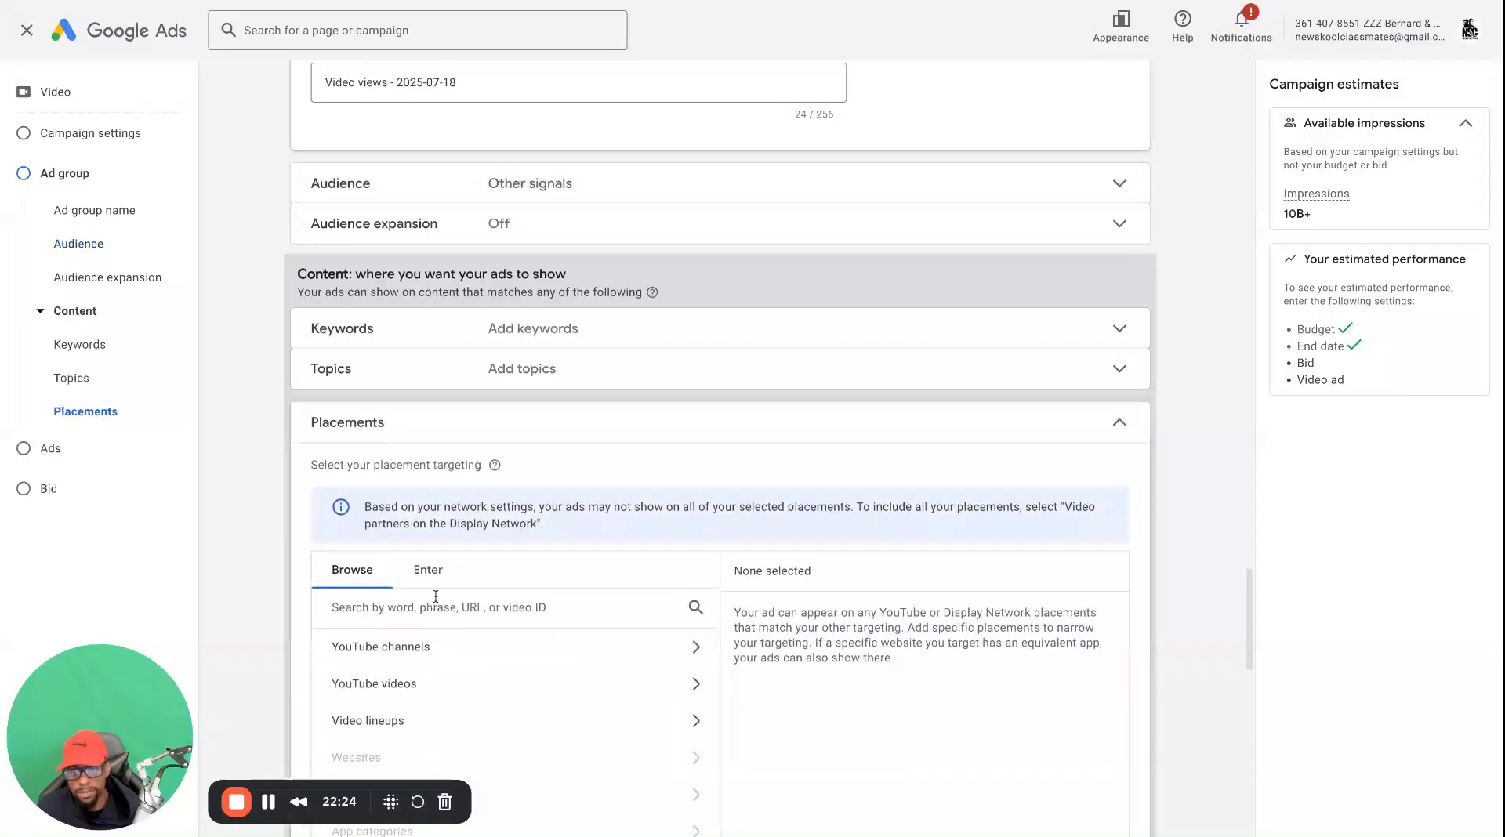
left_click(429, 605)
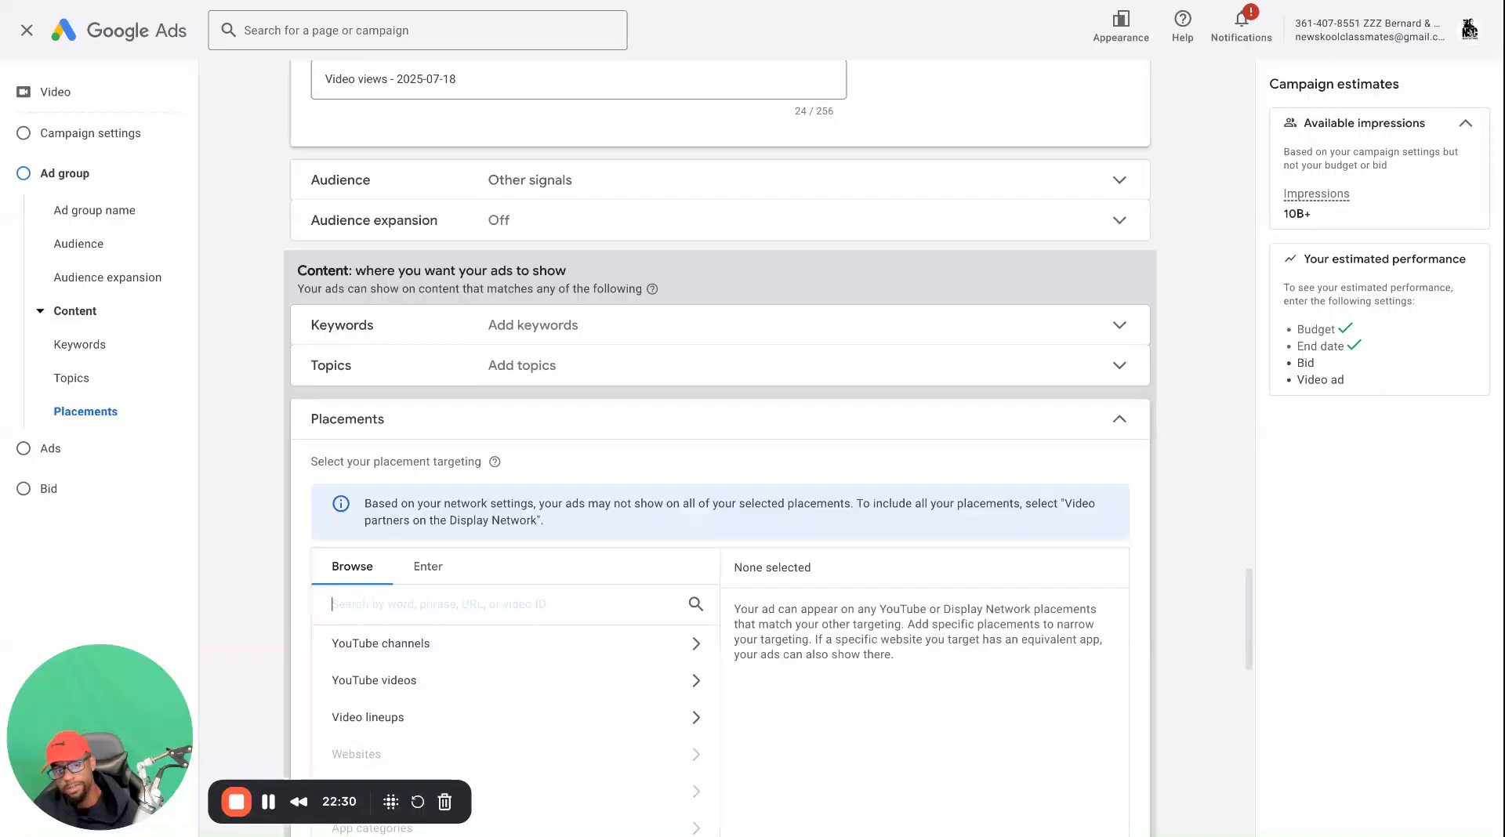
type("tri")
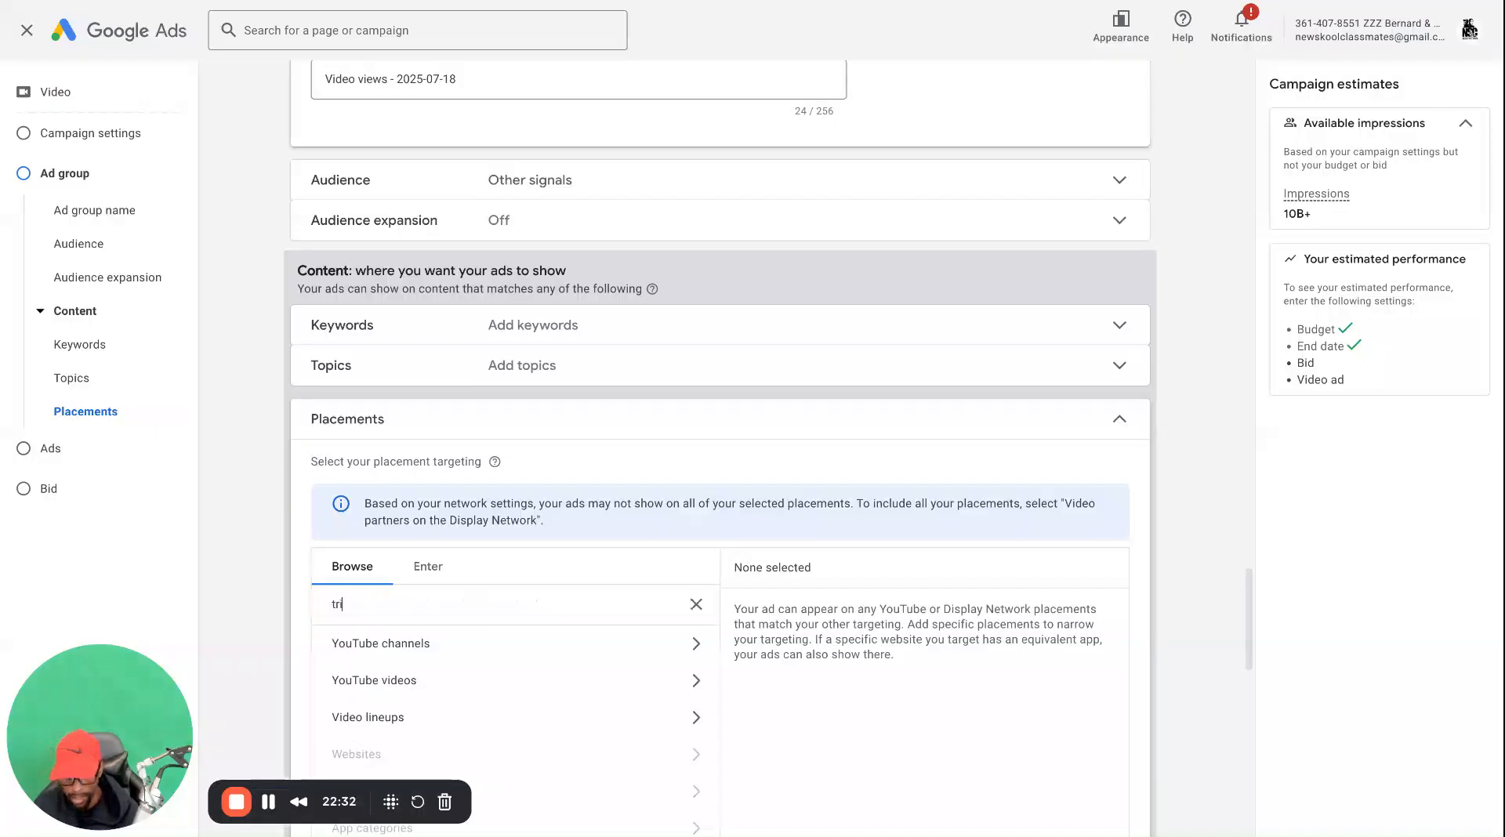
type("ppe redd")
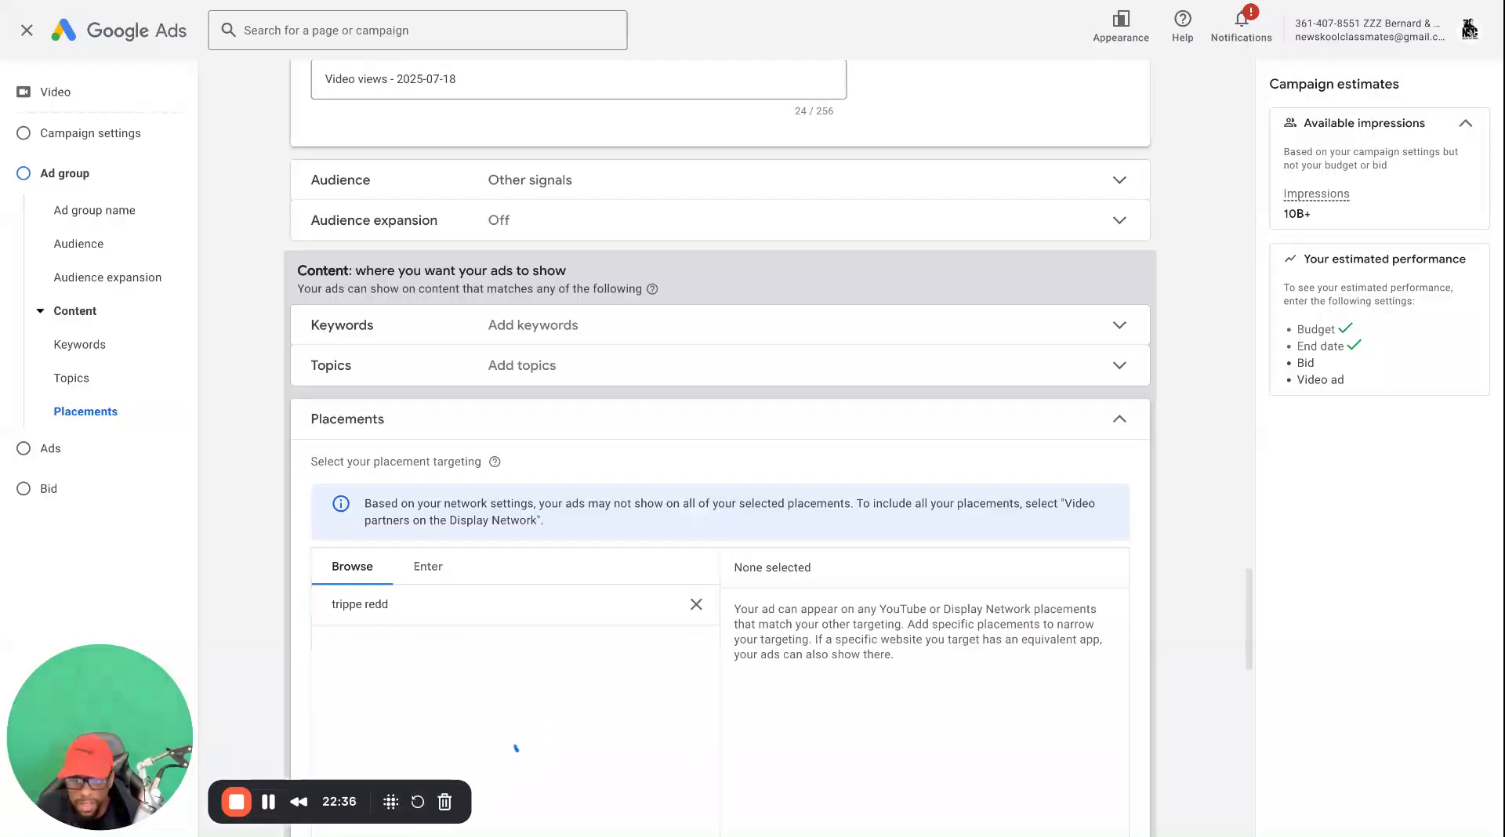
left_click(437, 675)
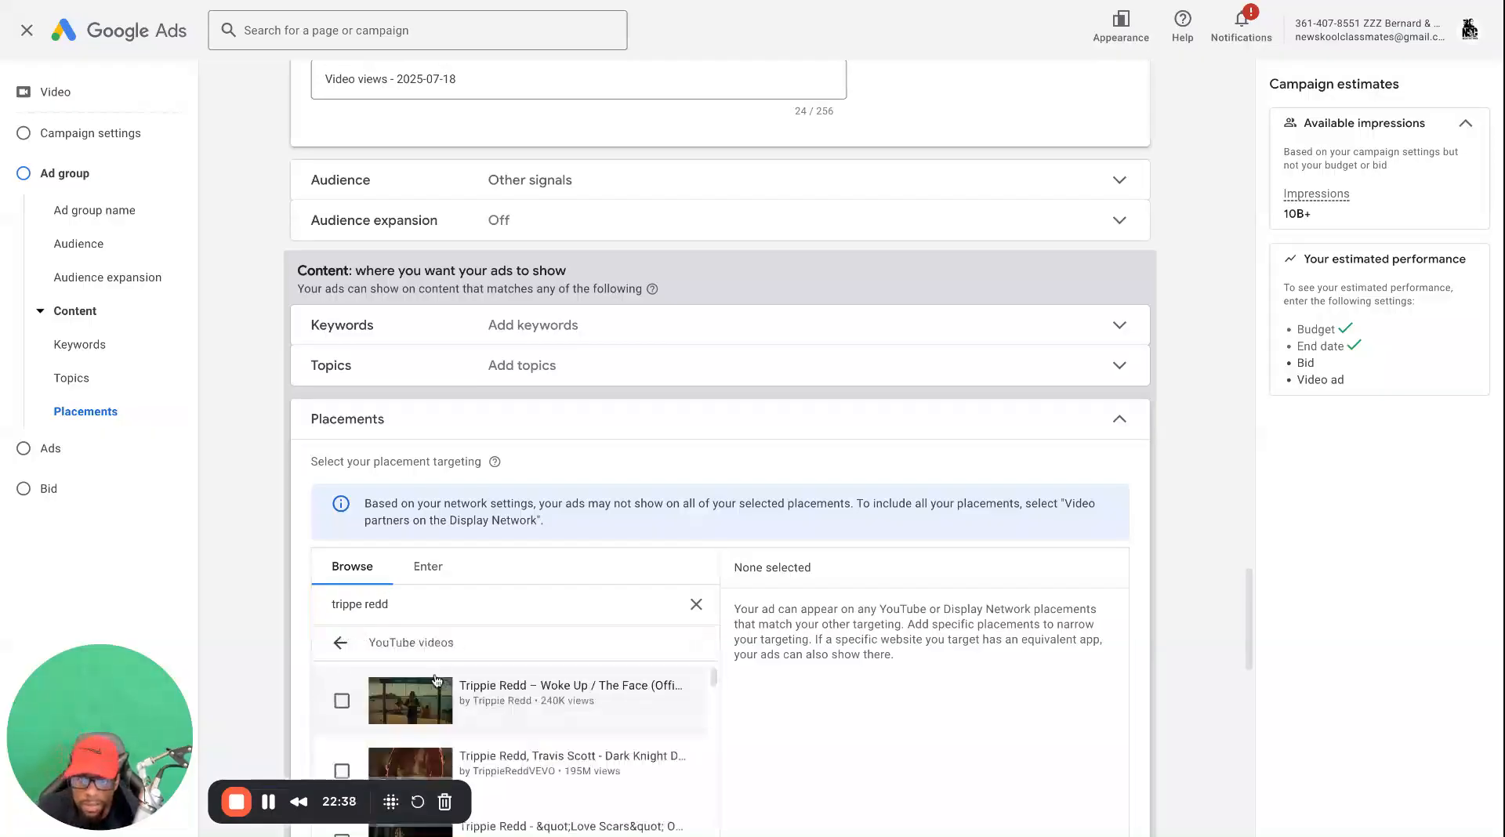
Add the Trippie Redd videos Woke Up / The Face, Dark Knight Dummo, Love Scars and Never Ever Land as placements
left_click(342, 700)
left_click(343, 695)
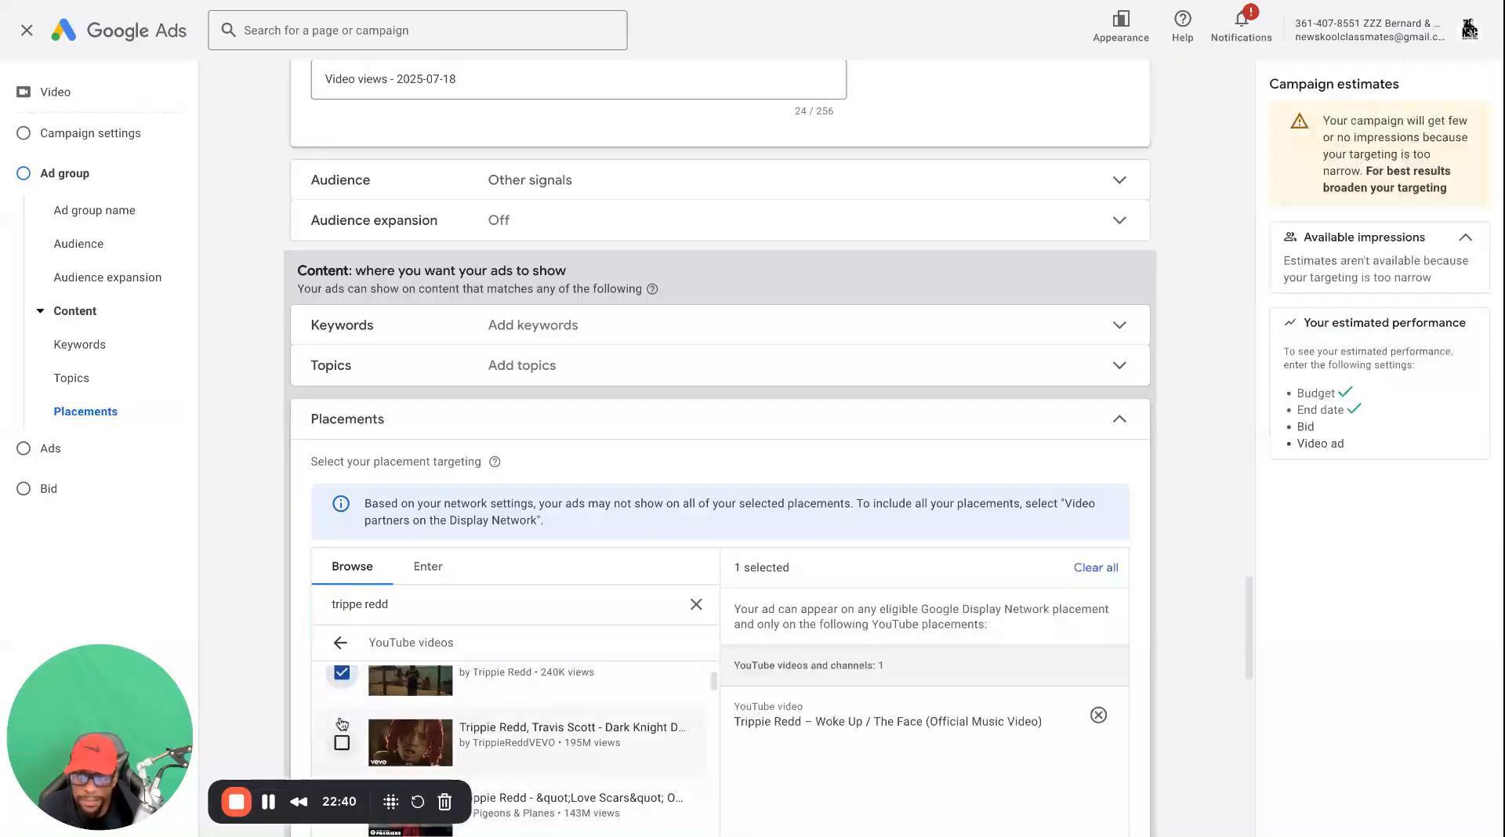
left_click(387, 808)
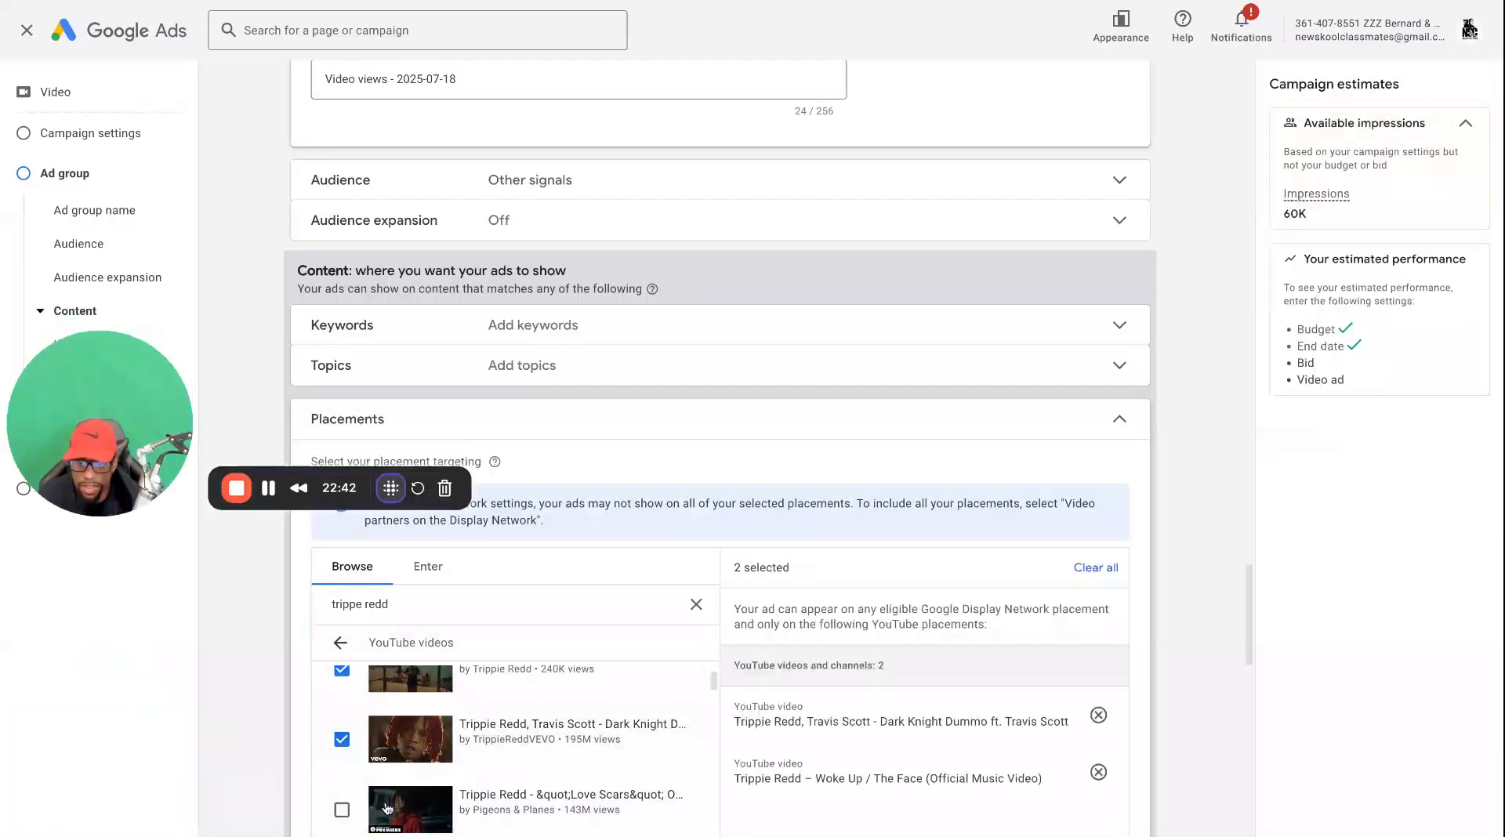
scroll(399, 700, "down", 1)
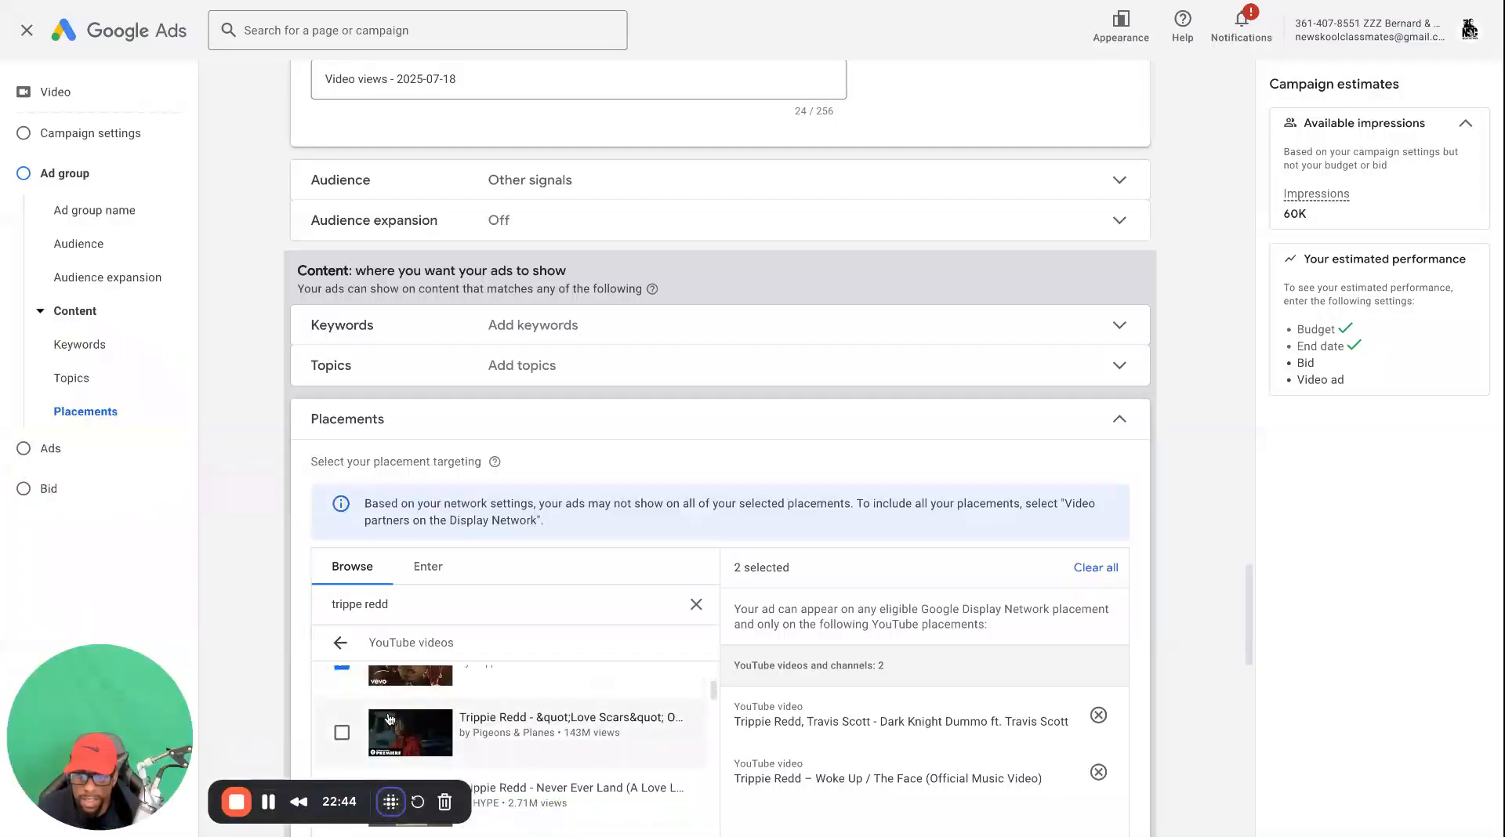
left_click(343, 734)
scroll(342, 729, "down", 1)
left_click(342, 703)
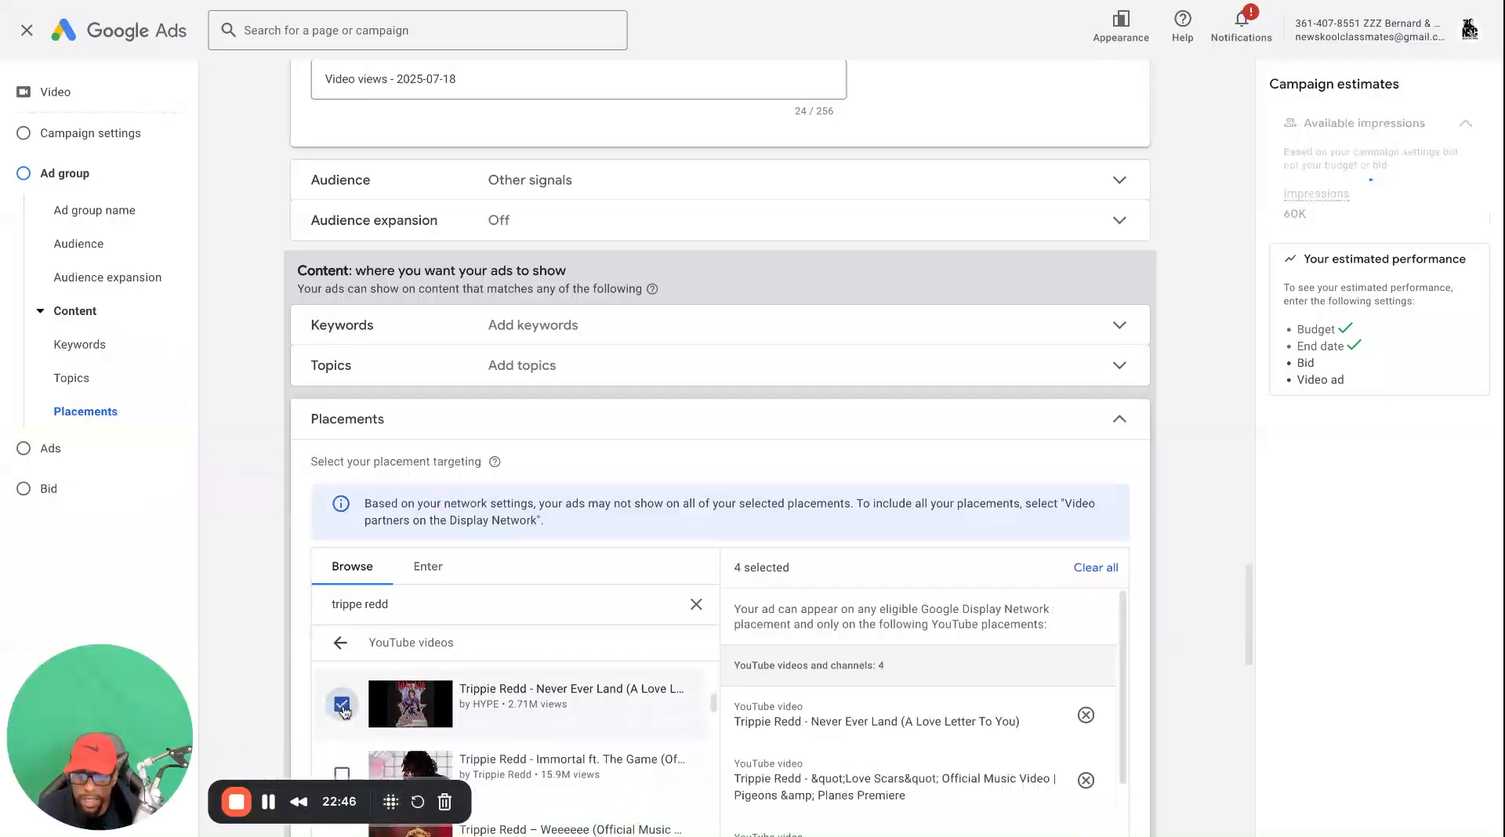
Add the videos Immortal, Weeeeee, Love Me More, Miss The Rage and The Grinch to the selected placements
scroll(344, 720, "down", 1)
left_click(342, 703)
scroll(342, 703, "down", 1)
left_click(340, 696)
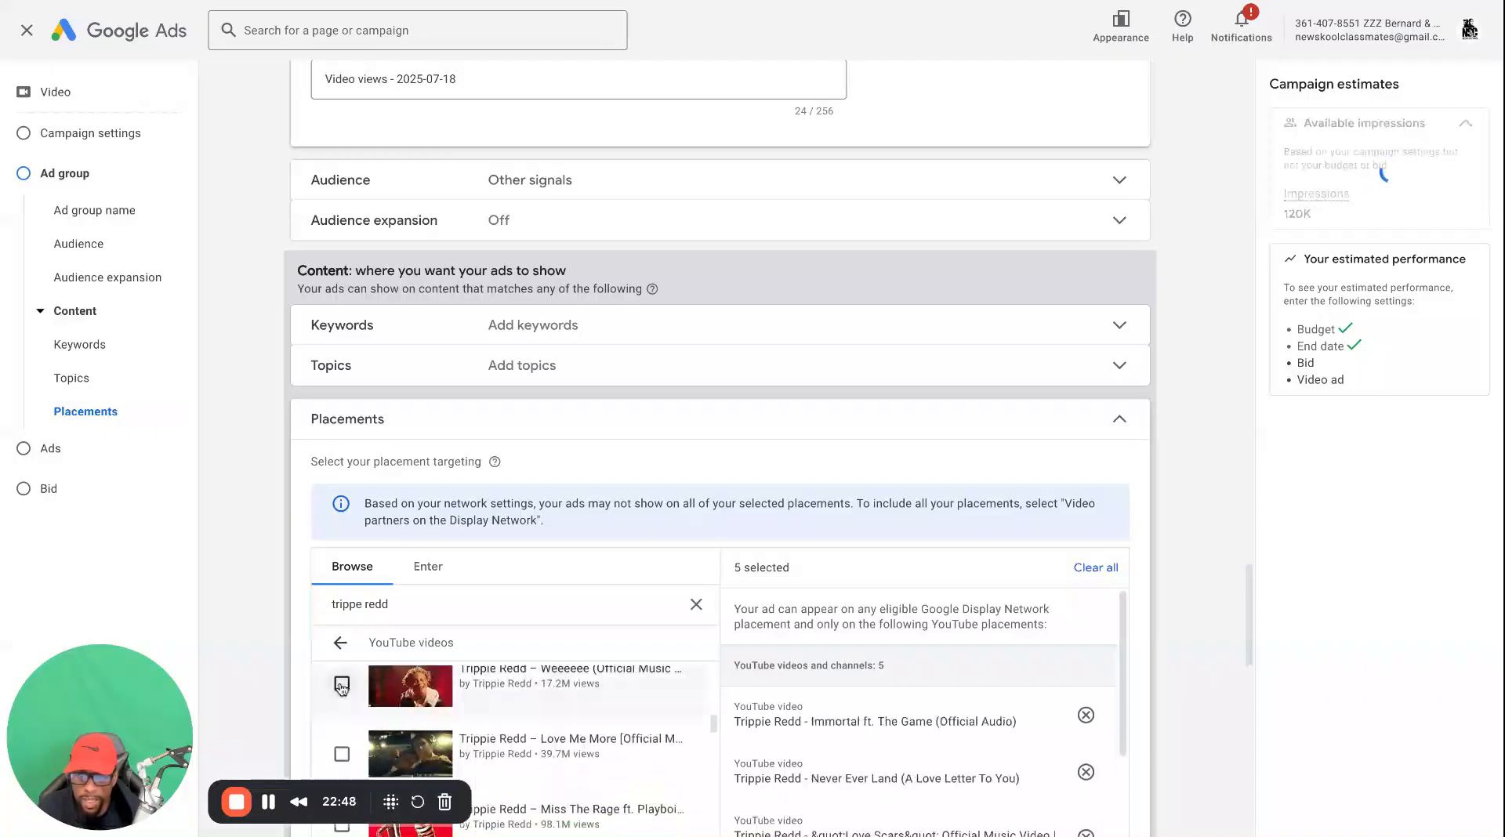
scroll(339, 698, "down", 1)
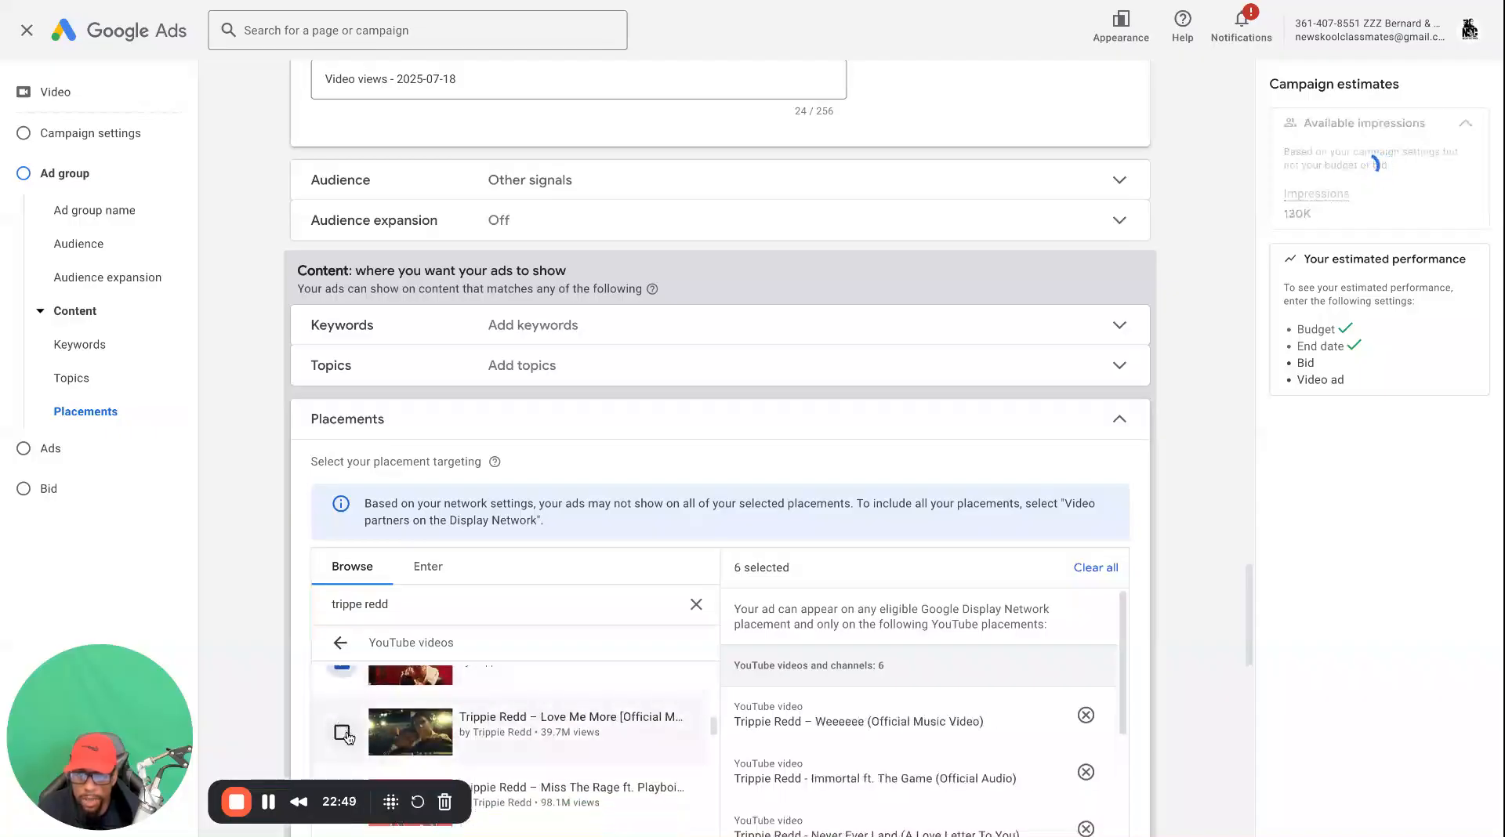
left_click(346, 736)
scroll(347, 736, "down", 2)
left_click(342, 672)
left_click(345, 739)
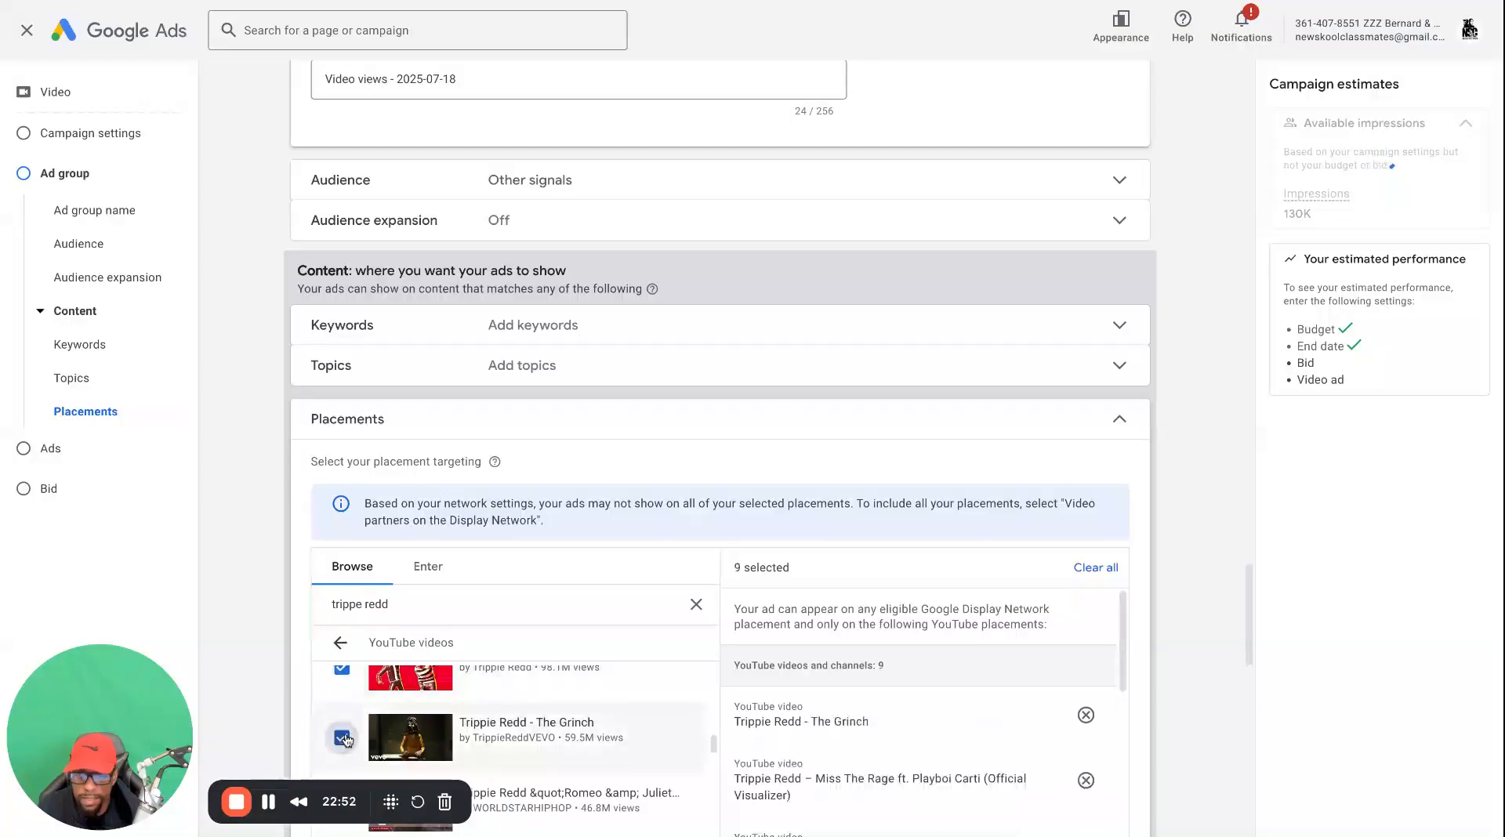
Add the videos Romeo & Juliet, Helicopter and Danny Phantom to the selected placements
scroll(345, 739, "down", 1)
left_click(342, 687)
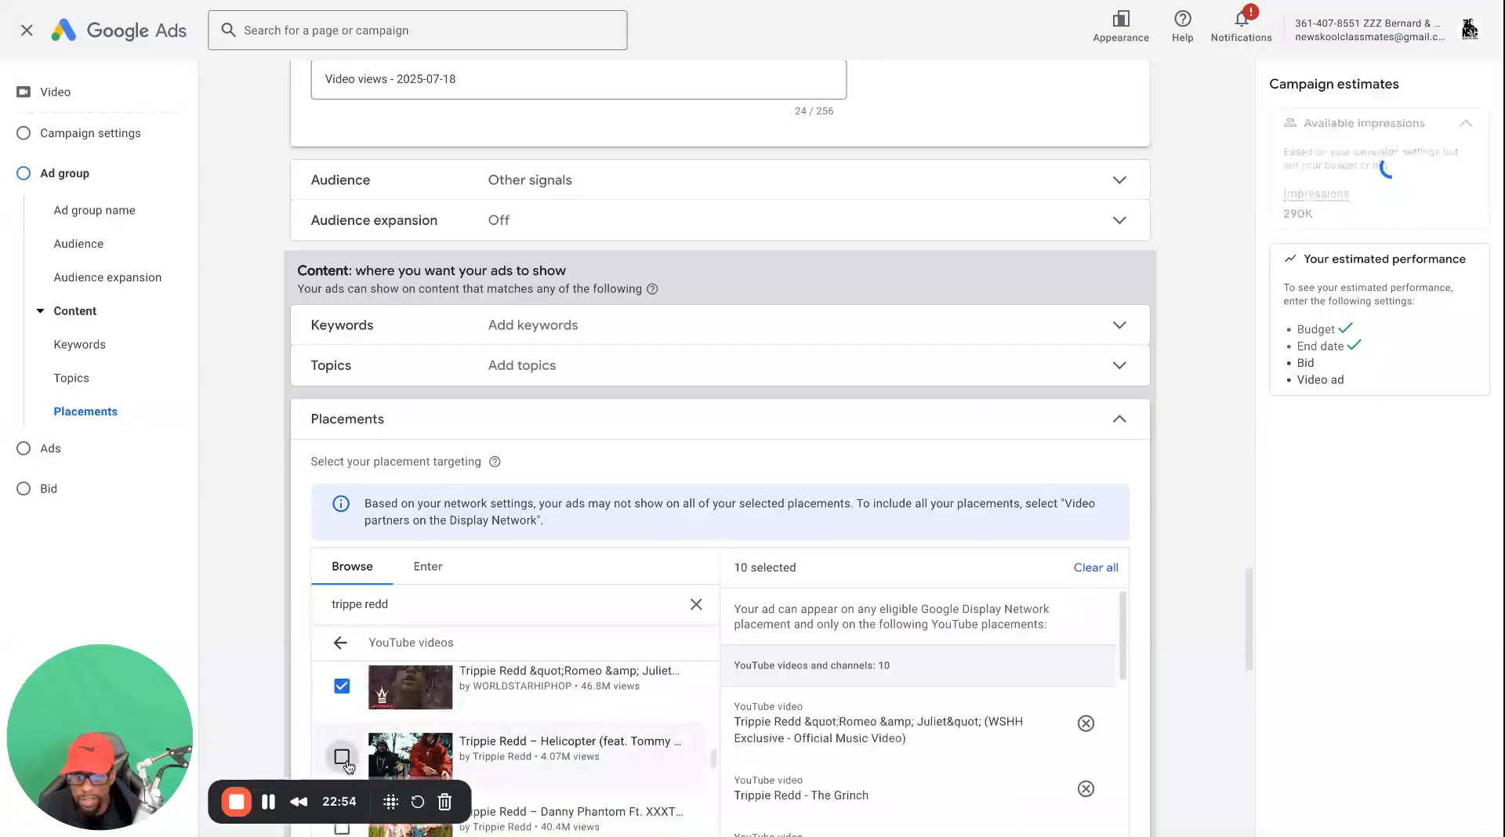
left_click(343, 757)
scroll(345, 752, "down", 1)
left_click(342, 721)
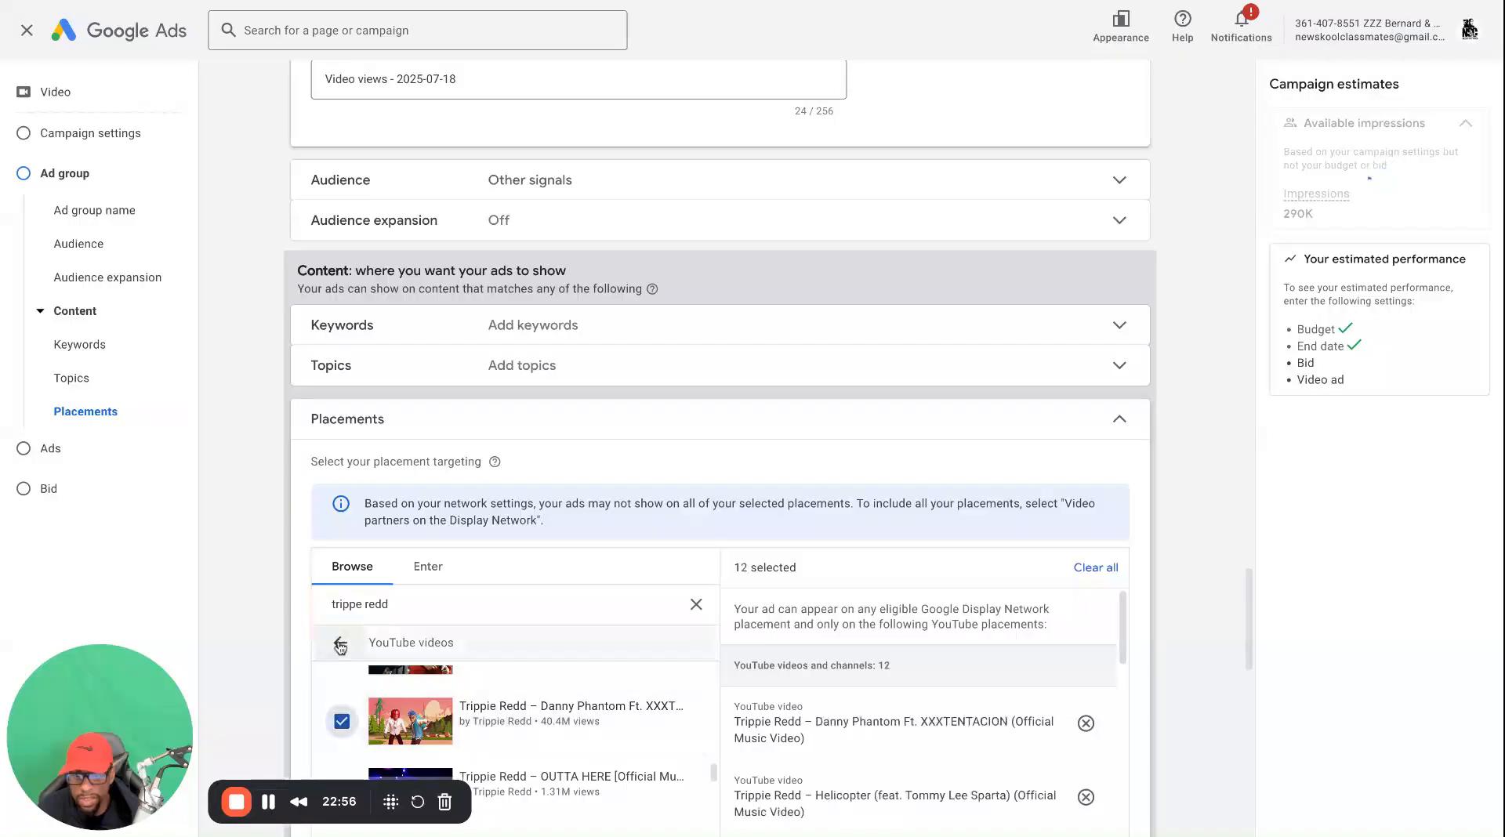
Add the Trippie Redd channel from the YouTube channels results as a placement and return to the placement categories
left_click(340, 644)
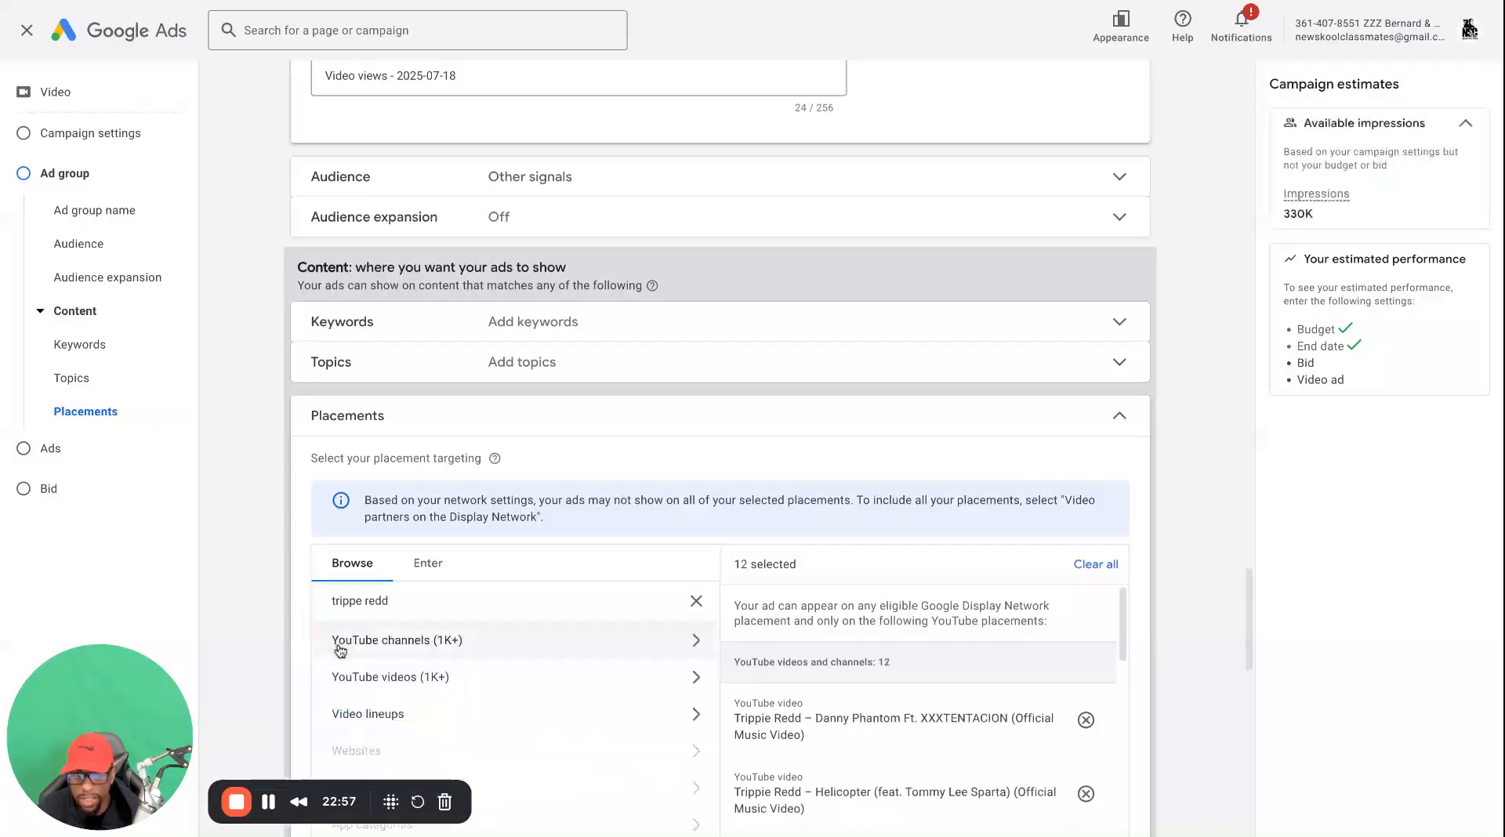
left_click(579, 636)
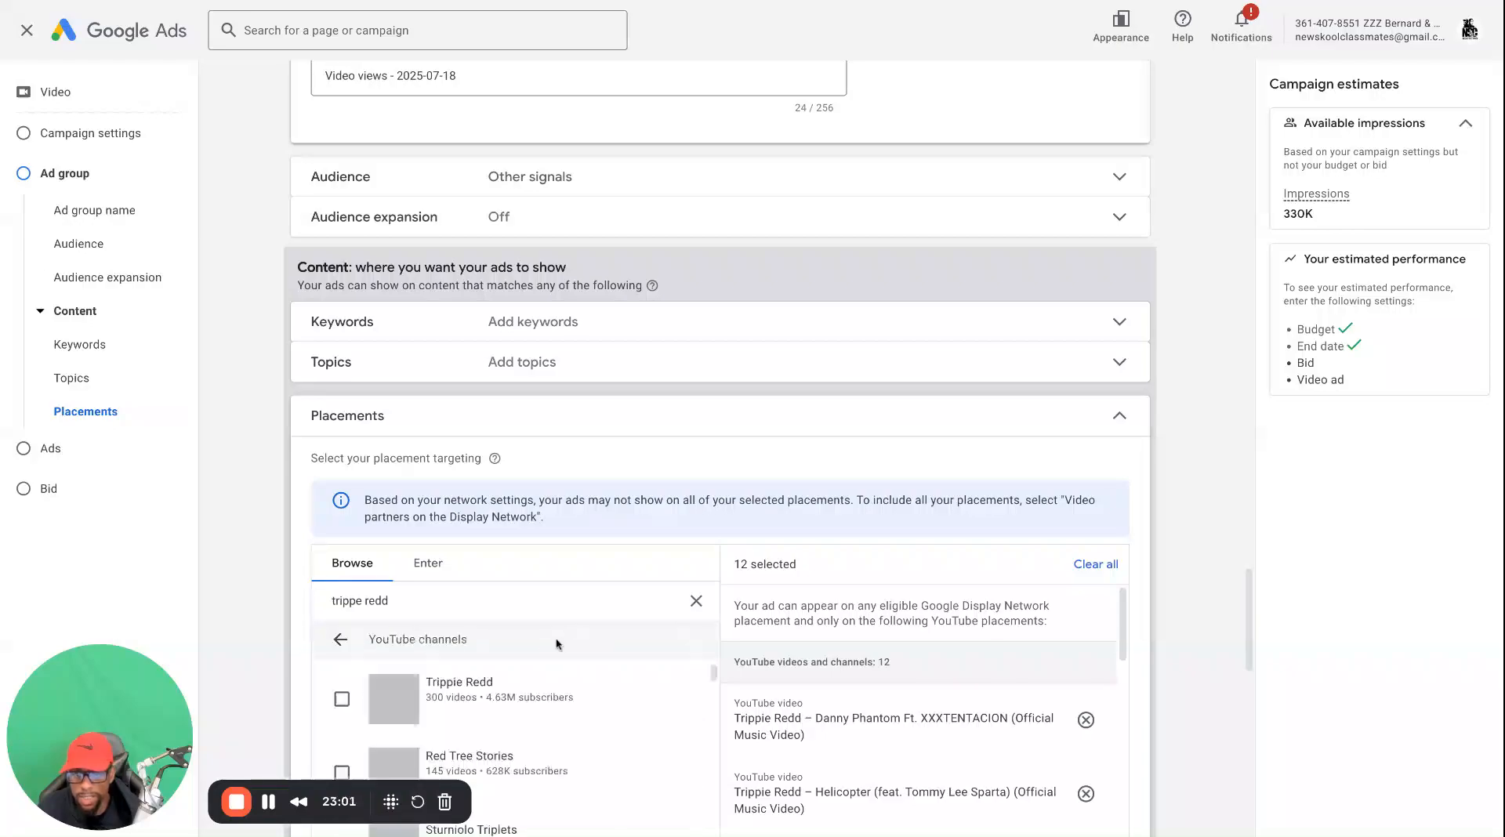
left_click(342, 699)
scroll(342, 690, "down", 1)
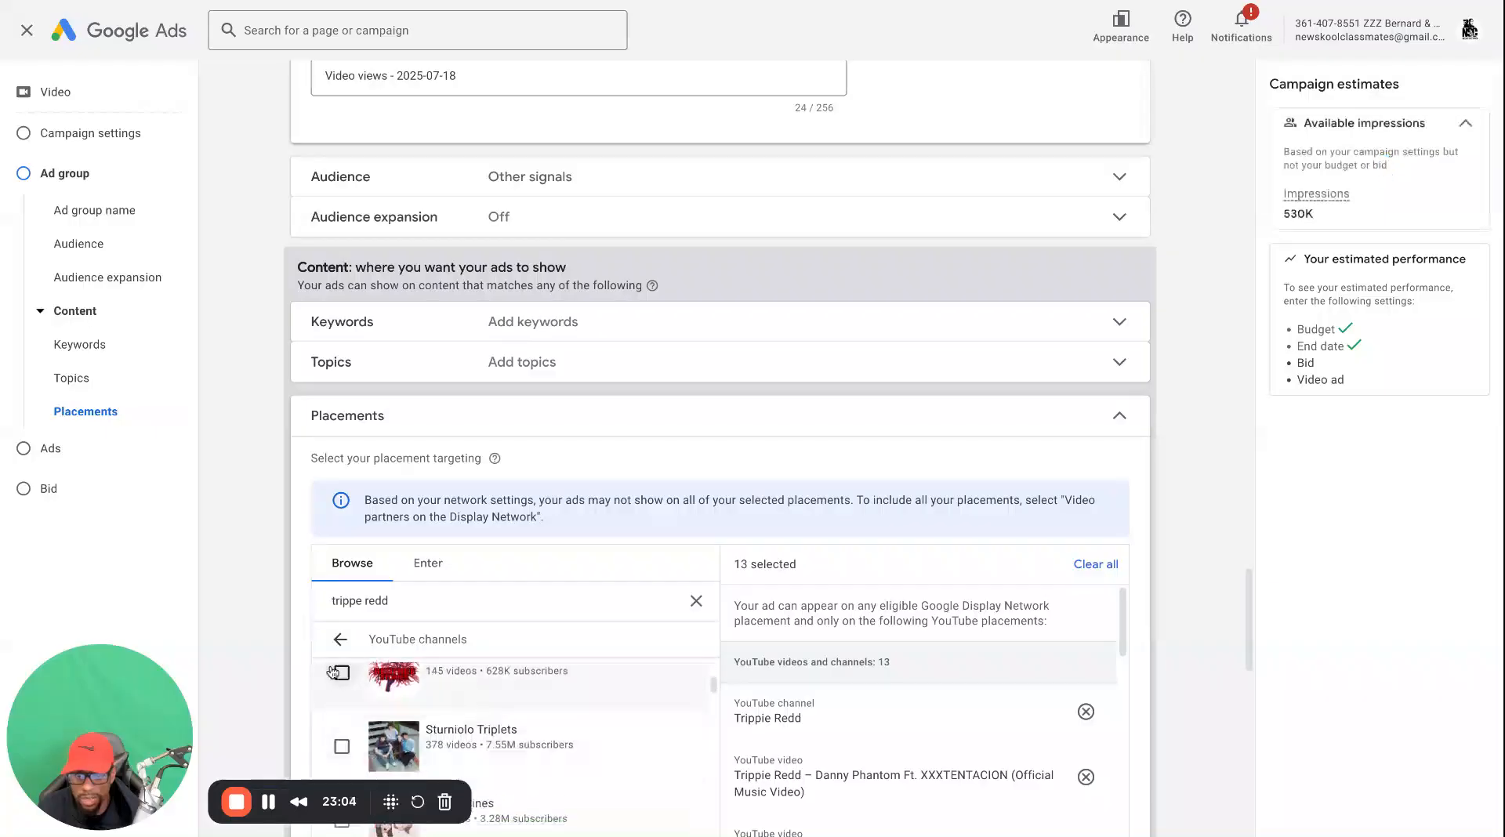
left_click(341, 641)
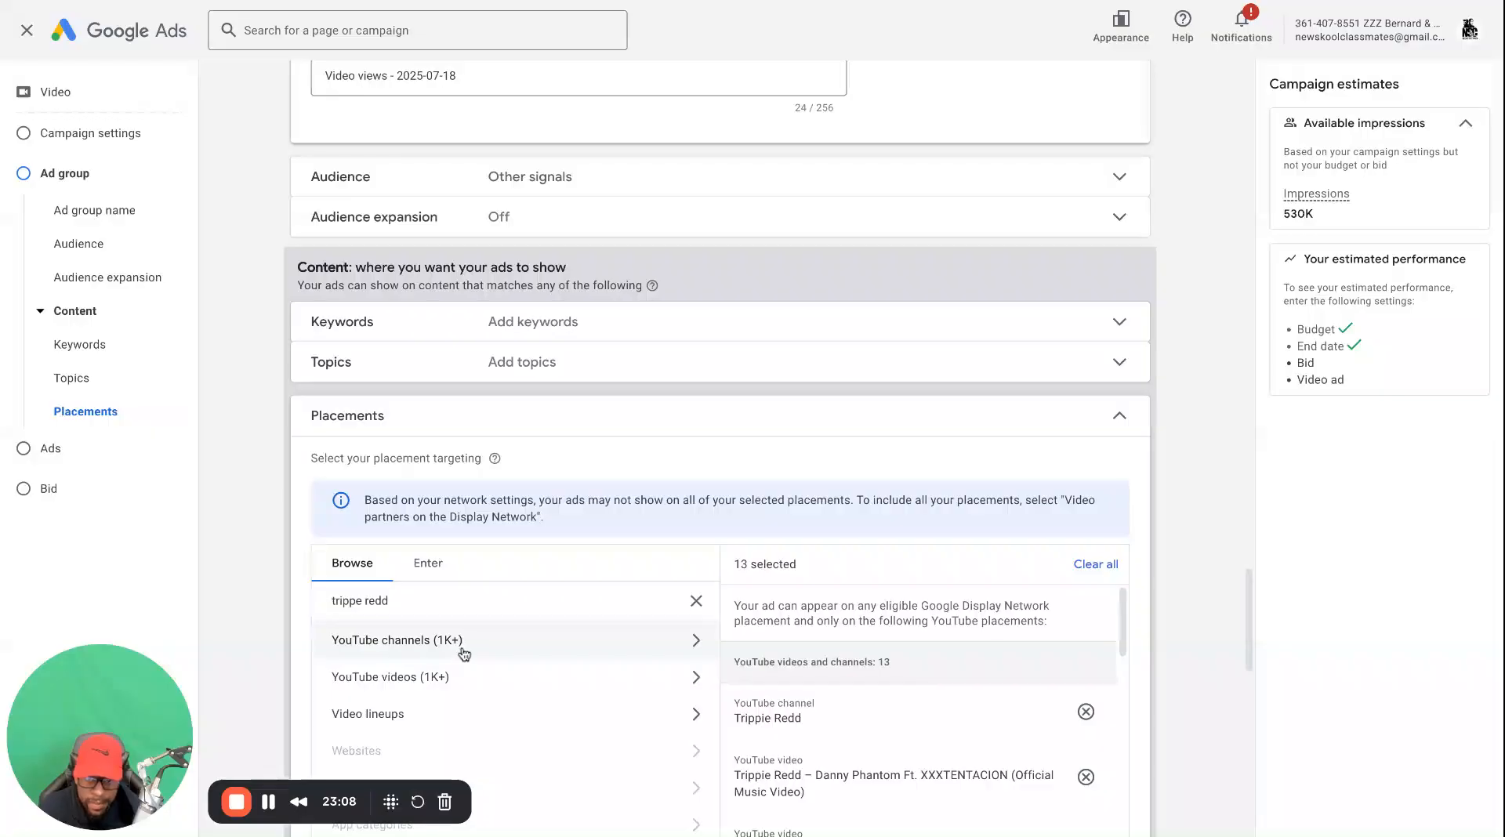
Find the video "One Side - No Limit (Official Video)" and add it as the campaign's video ad
scroll(593, 691, "down", 2)
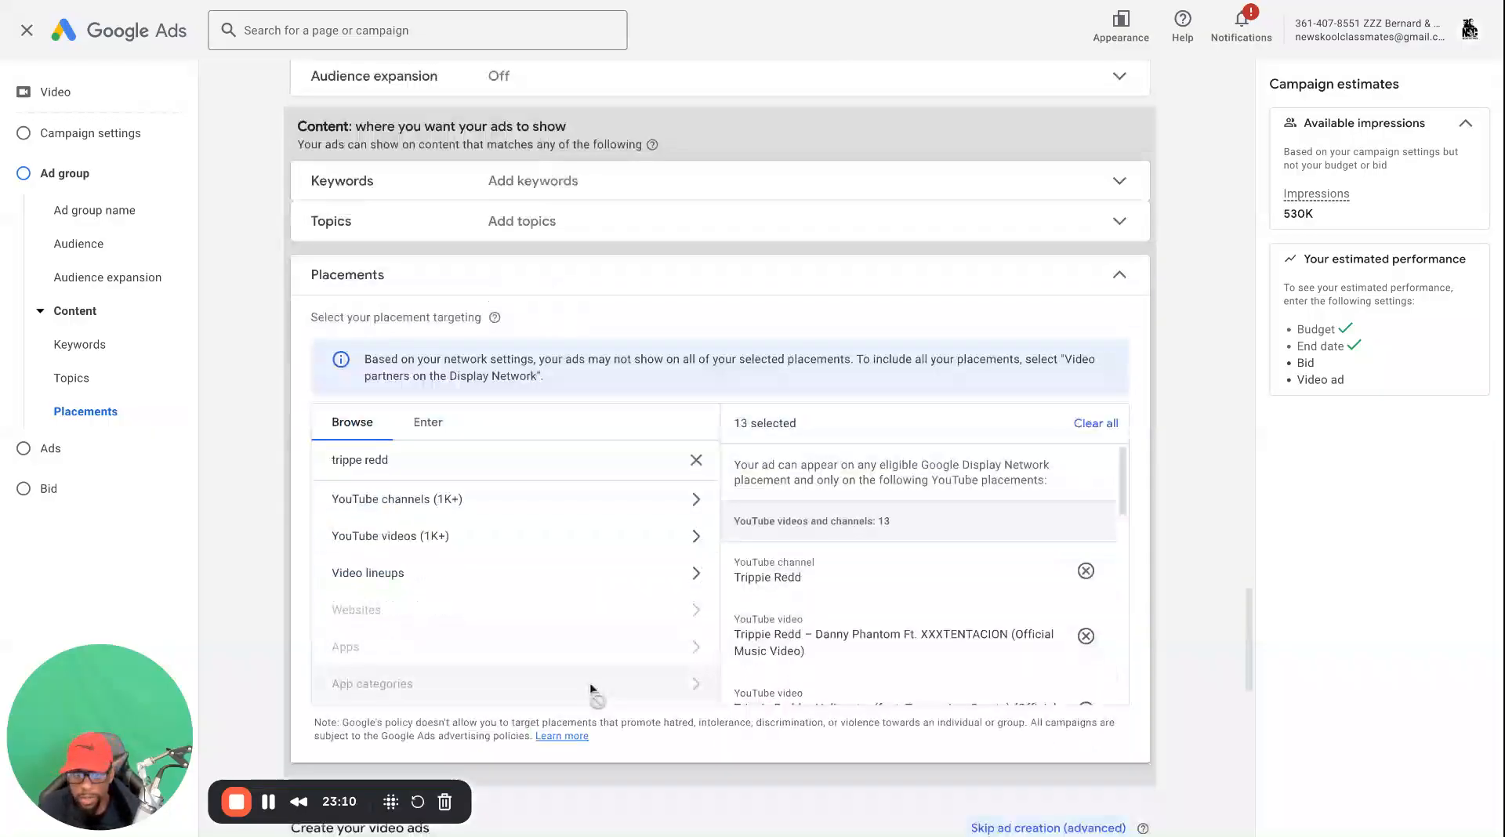
scroll(592, 669, "down", 7)
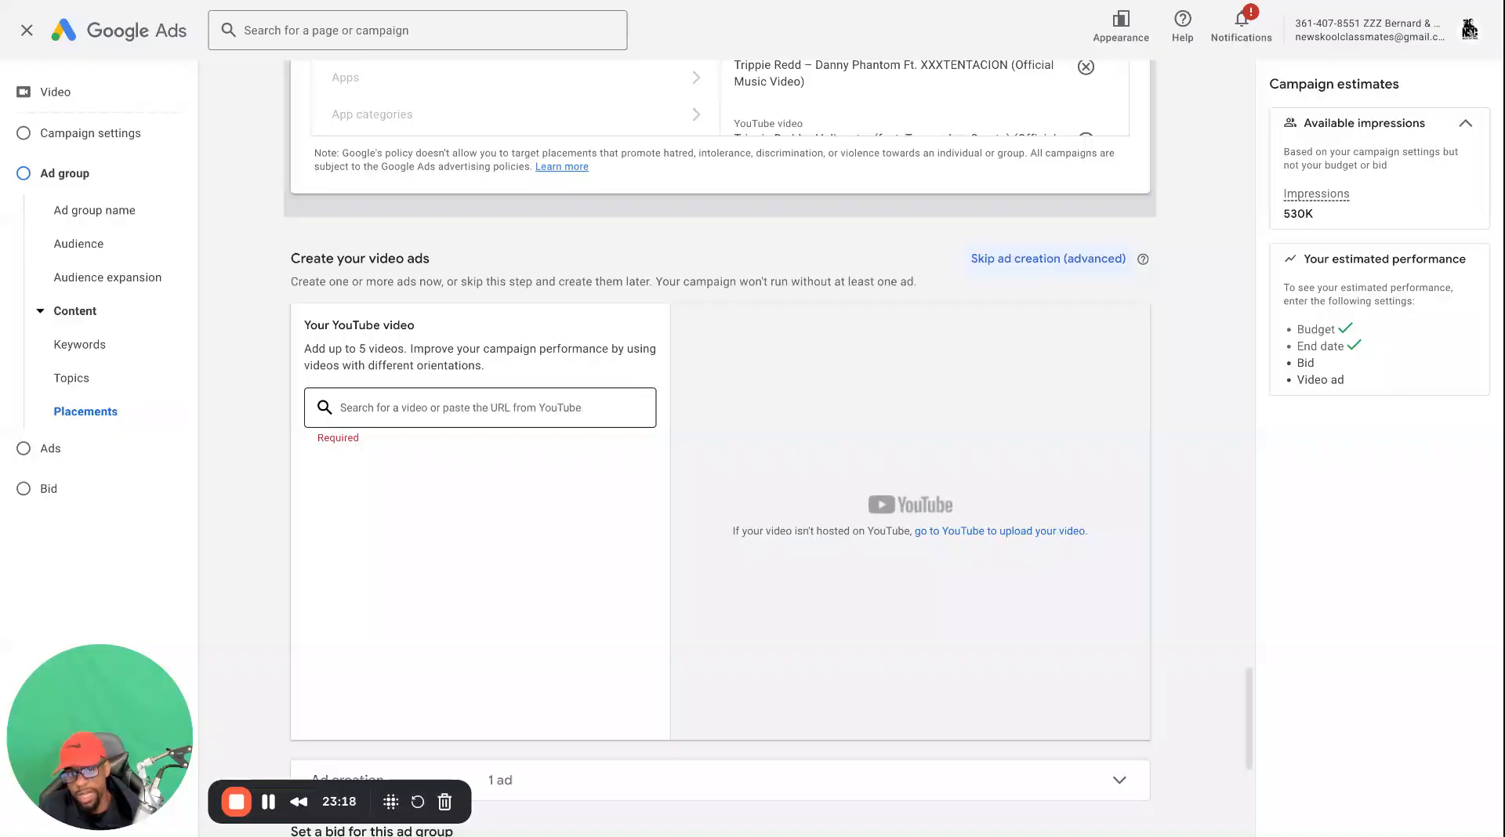
left_click(480, 408)
type("one side")
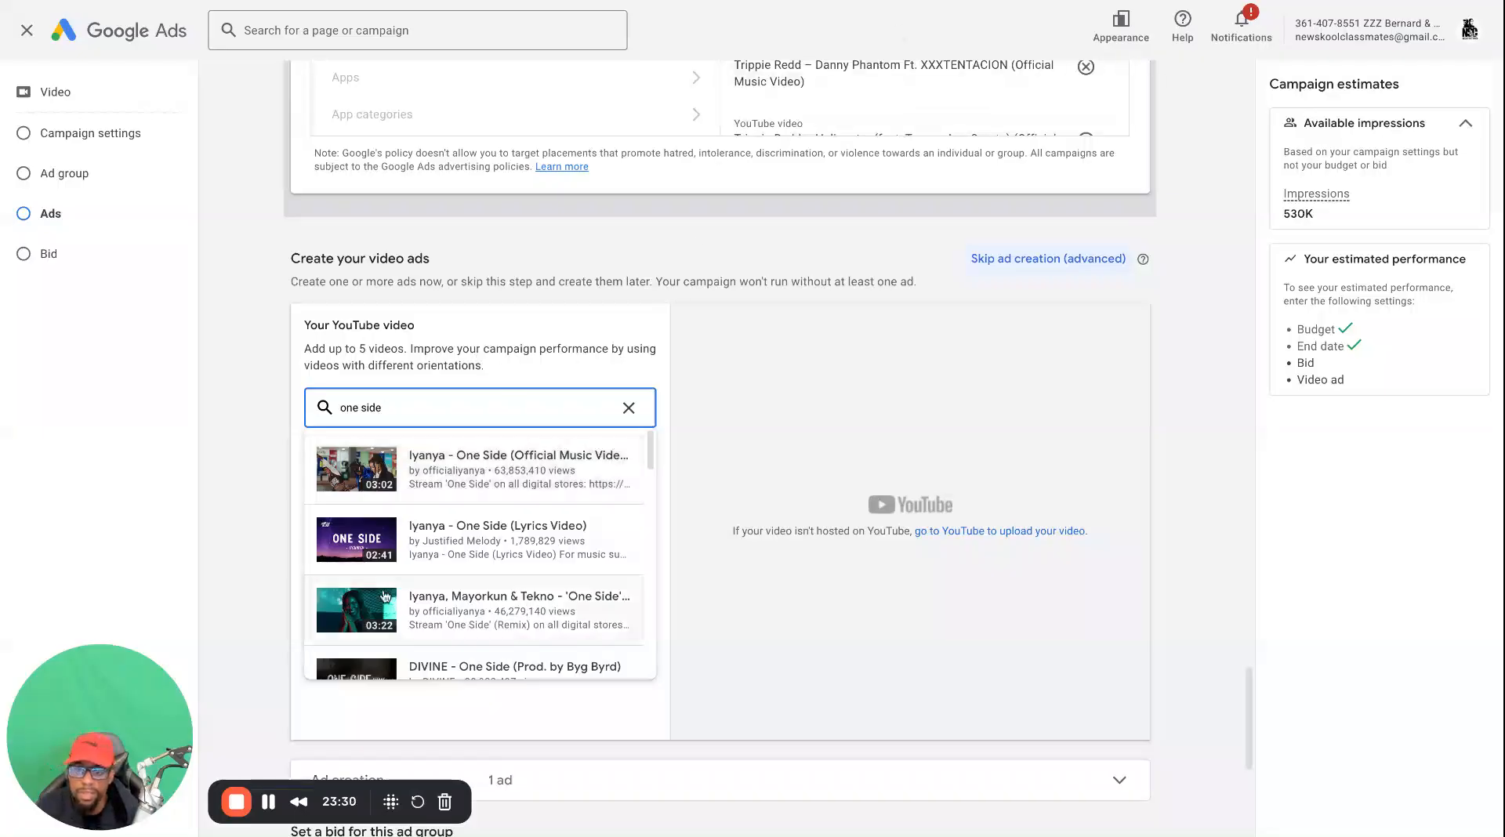
key("ctrl+a")
type("https://www.youtube.com/watch?v=UpbJ3ShuxCc")
left_click(473, 450)
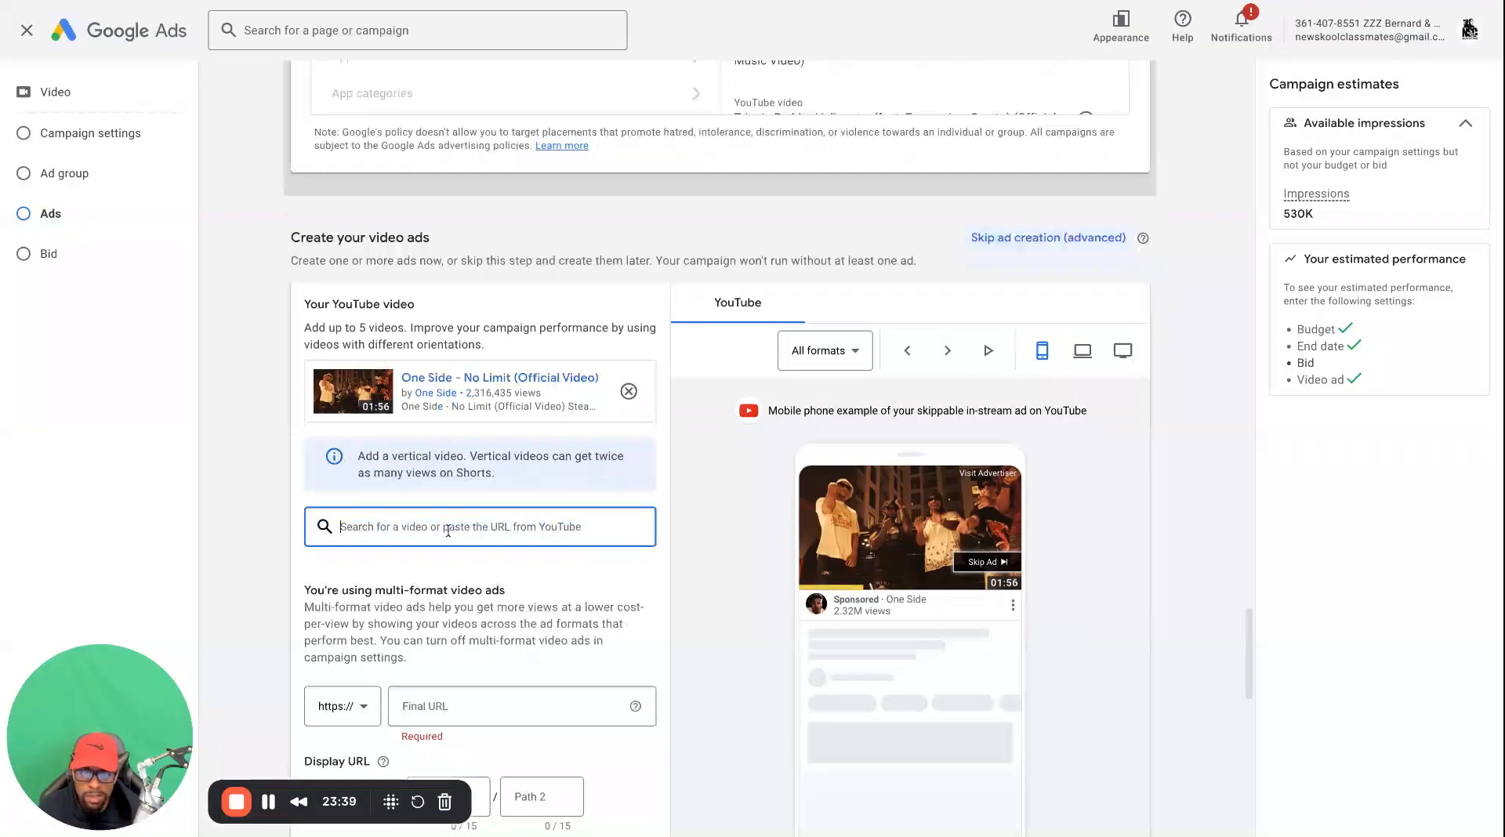
scroll(439, 596, "down", 1)
left_click(429, 652)
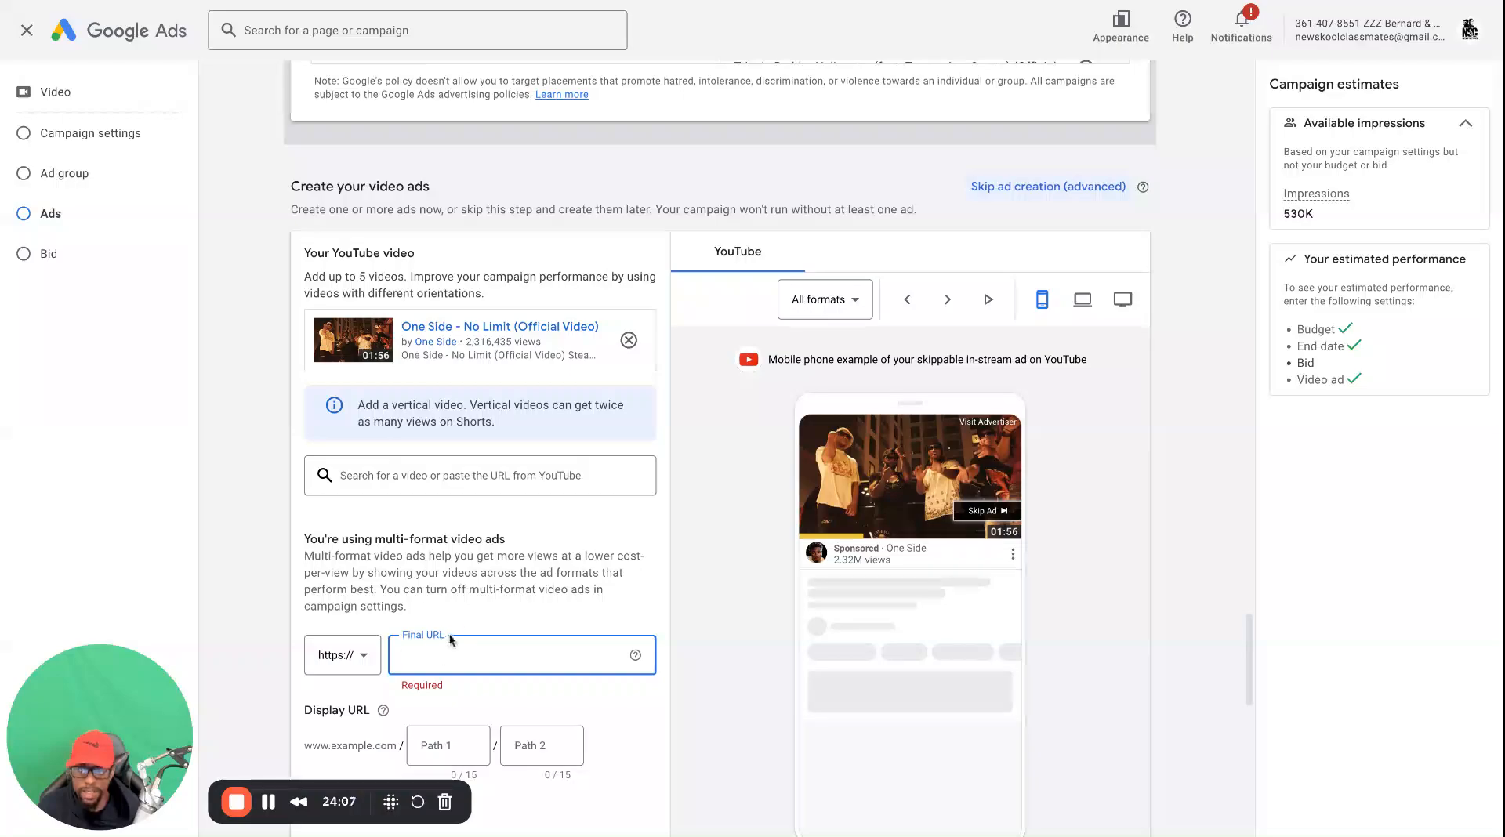
scroll(470, 627, "down", 1)
type("www.youtube.com/watch?v=UpbJ3ShuxCc")
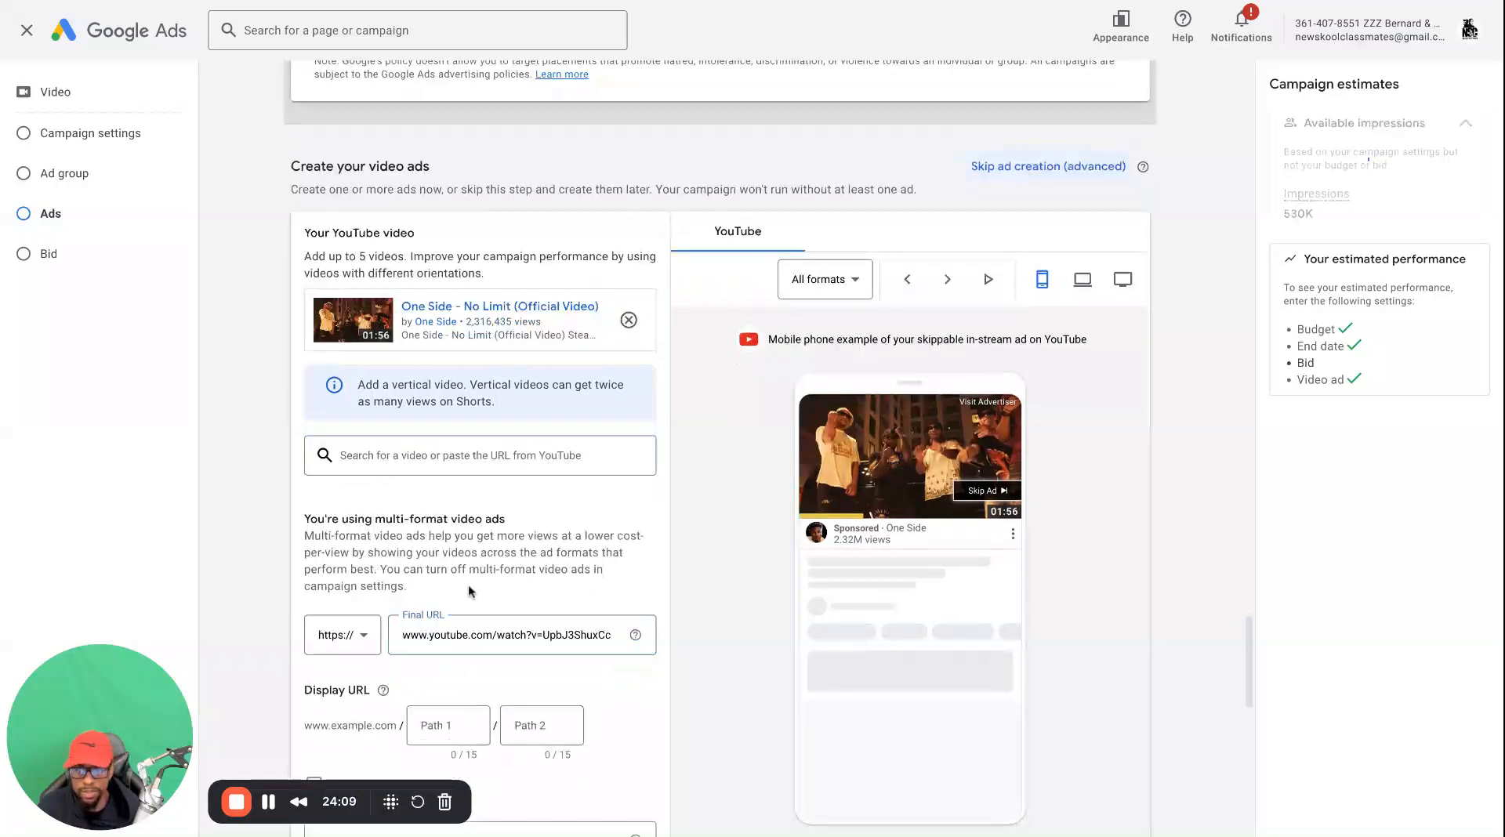
Try a "Watch now" call-to-action on the video ad, check it in the ad preview and turn it off again
scroll(465, 623, "down", 3)
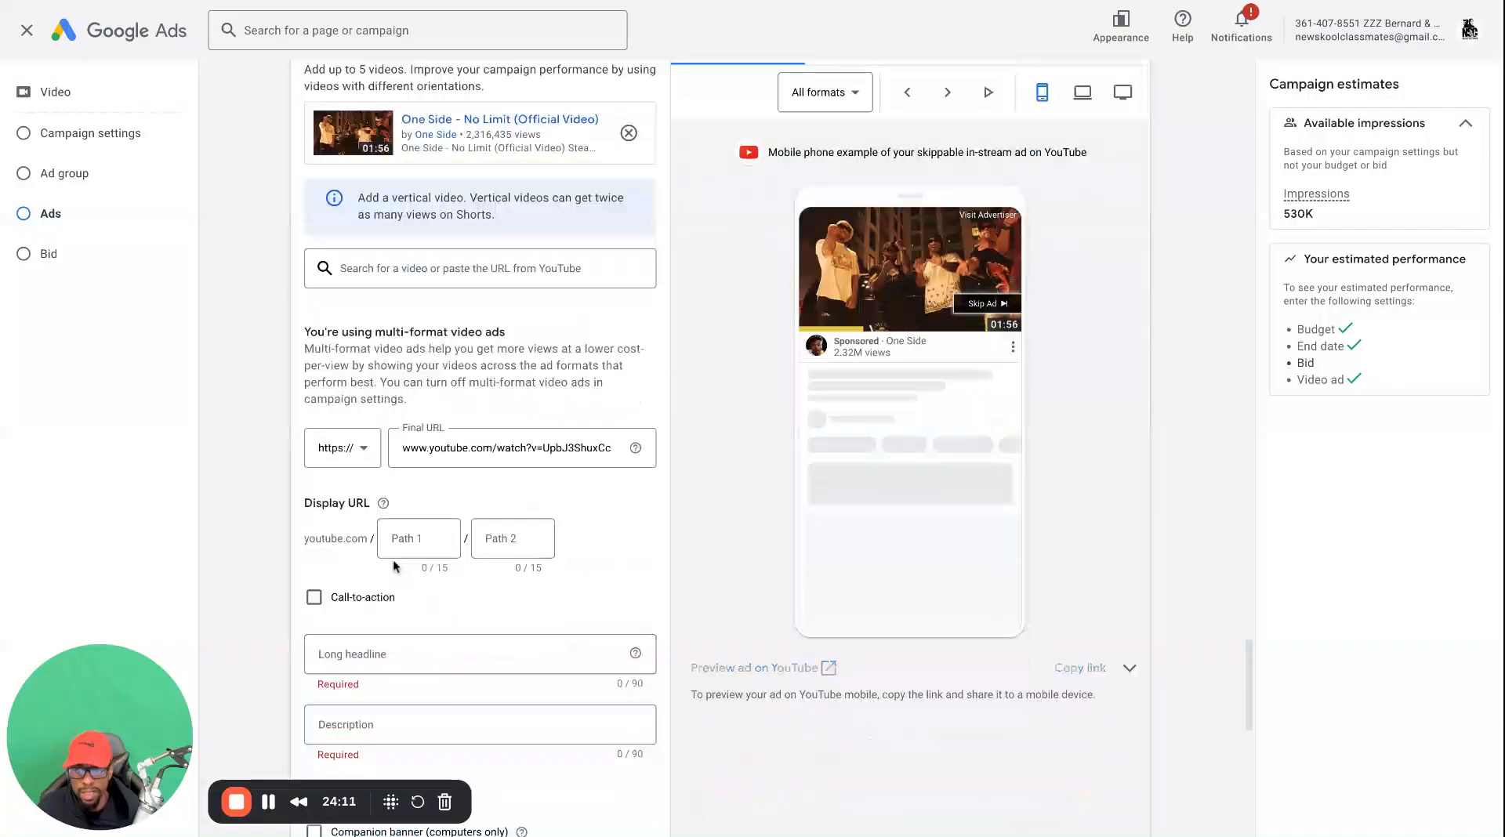
left_click(314, 597)
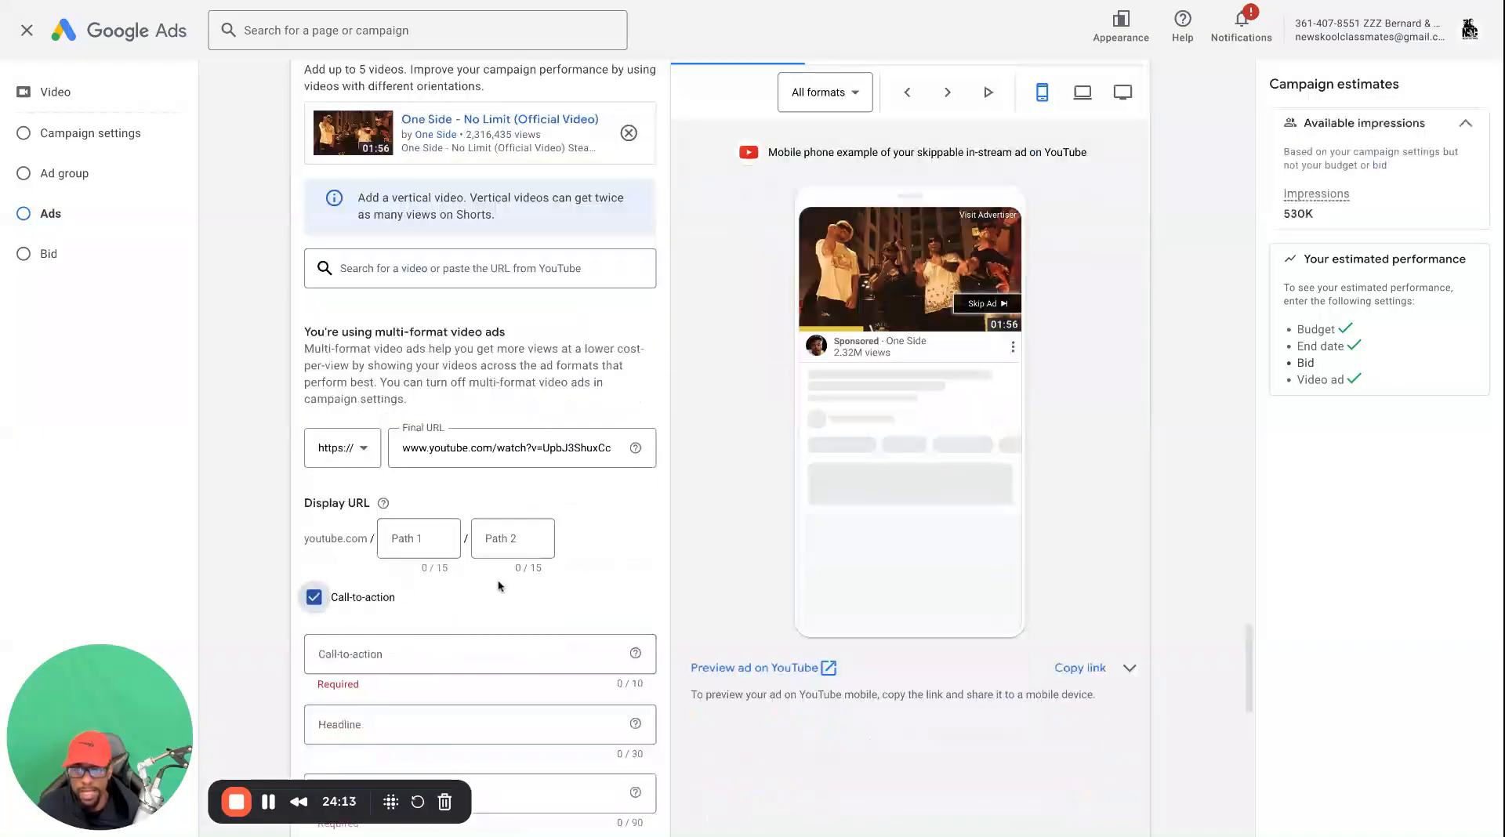
scroll(473, 607, "down", 2)
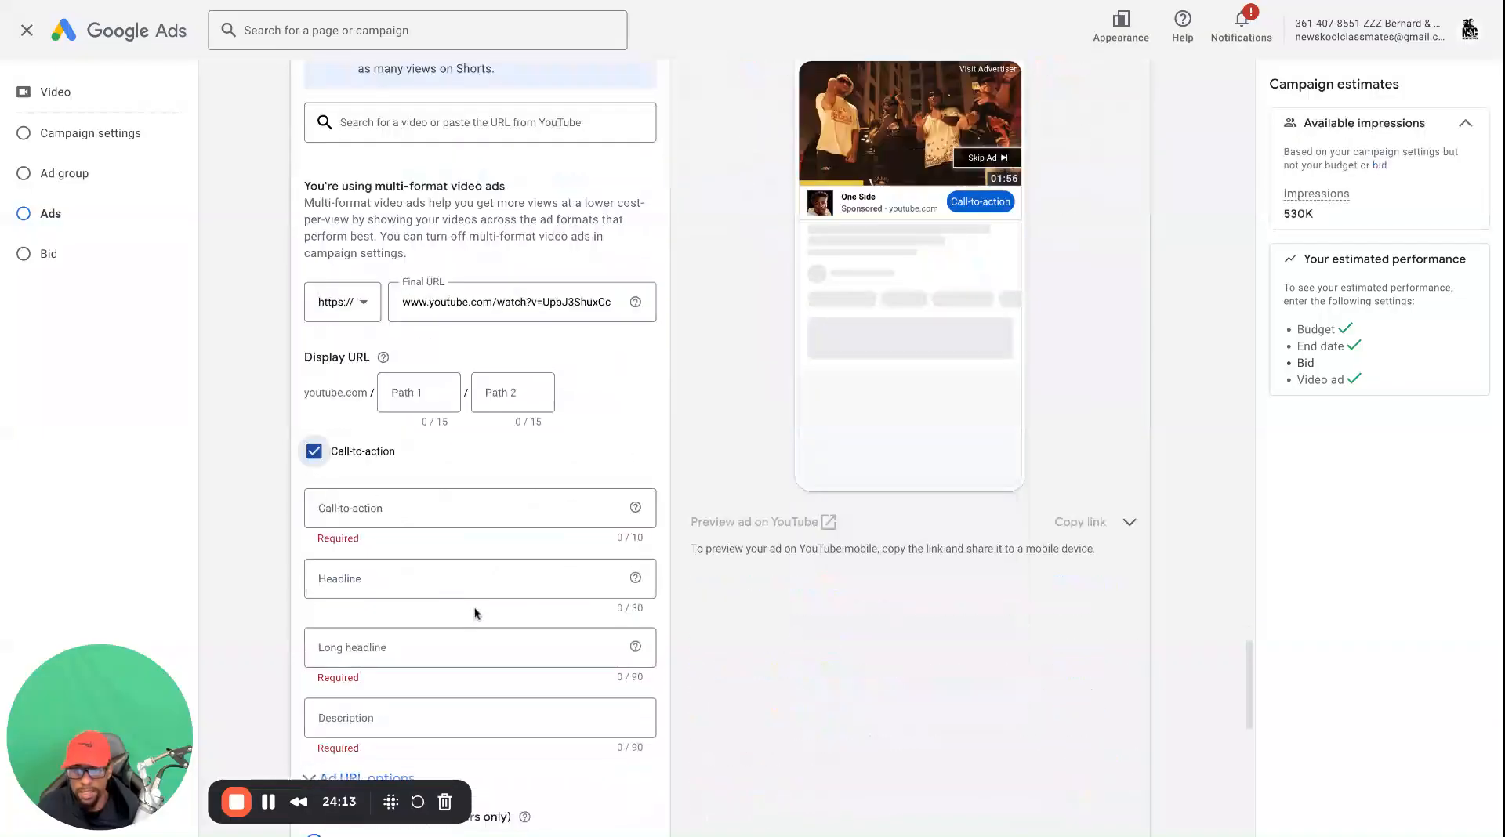
left_click(345, 506)
scroll(379, 325, "down", 1)
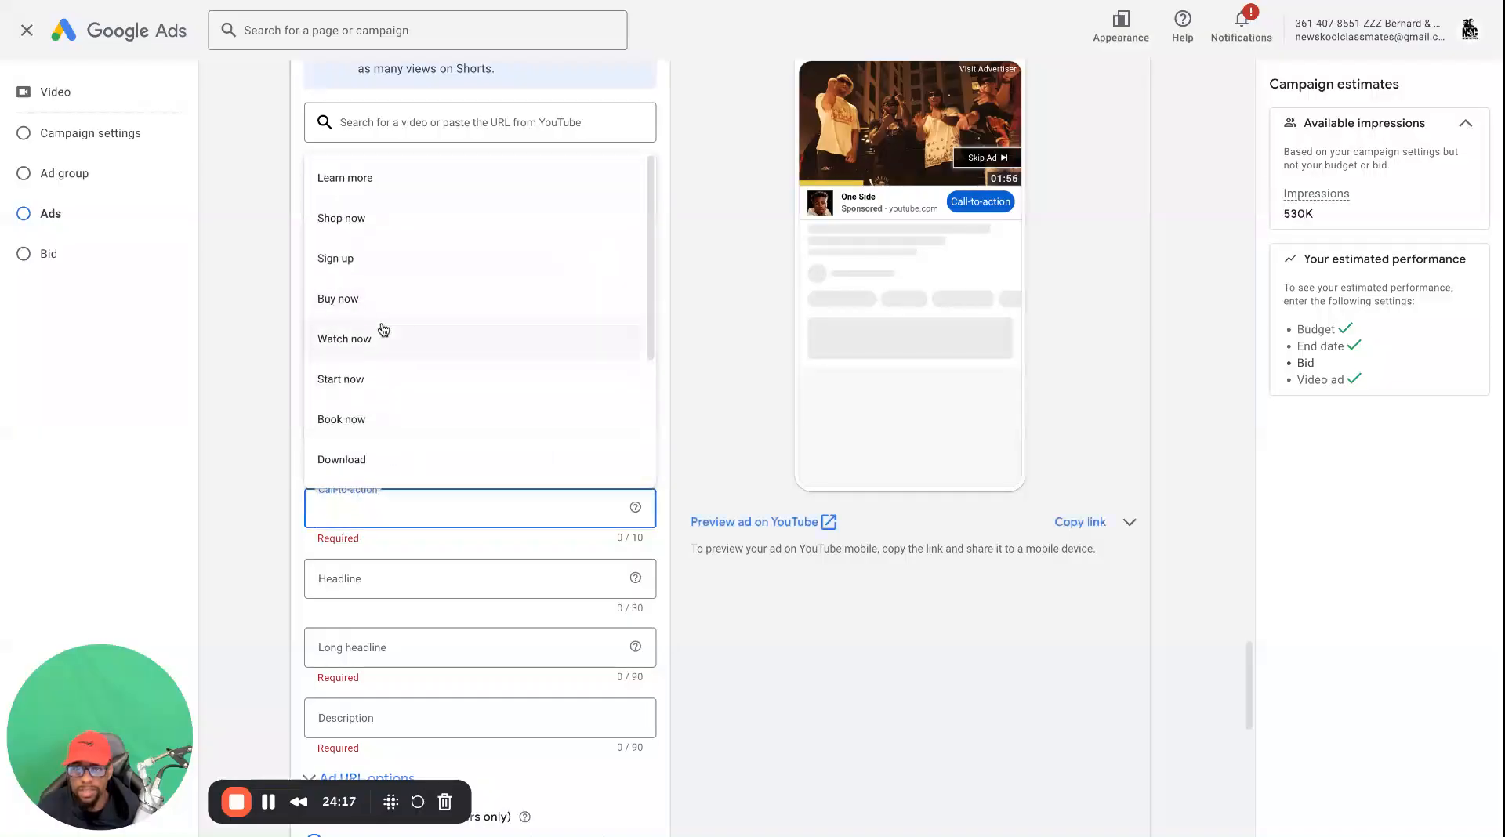
scroll(406, 388, "down", 2)
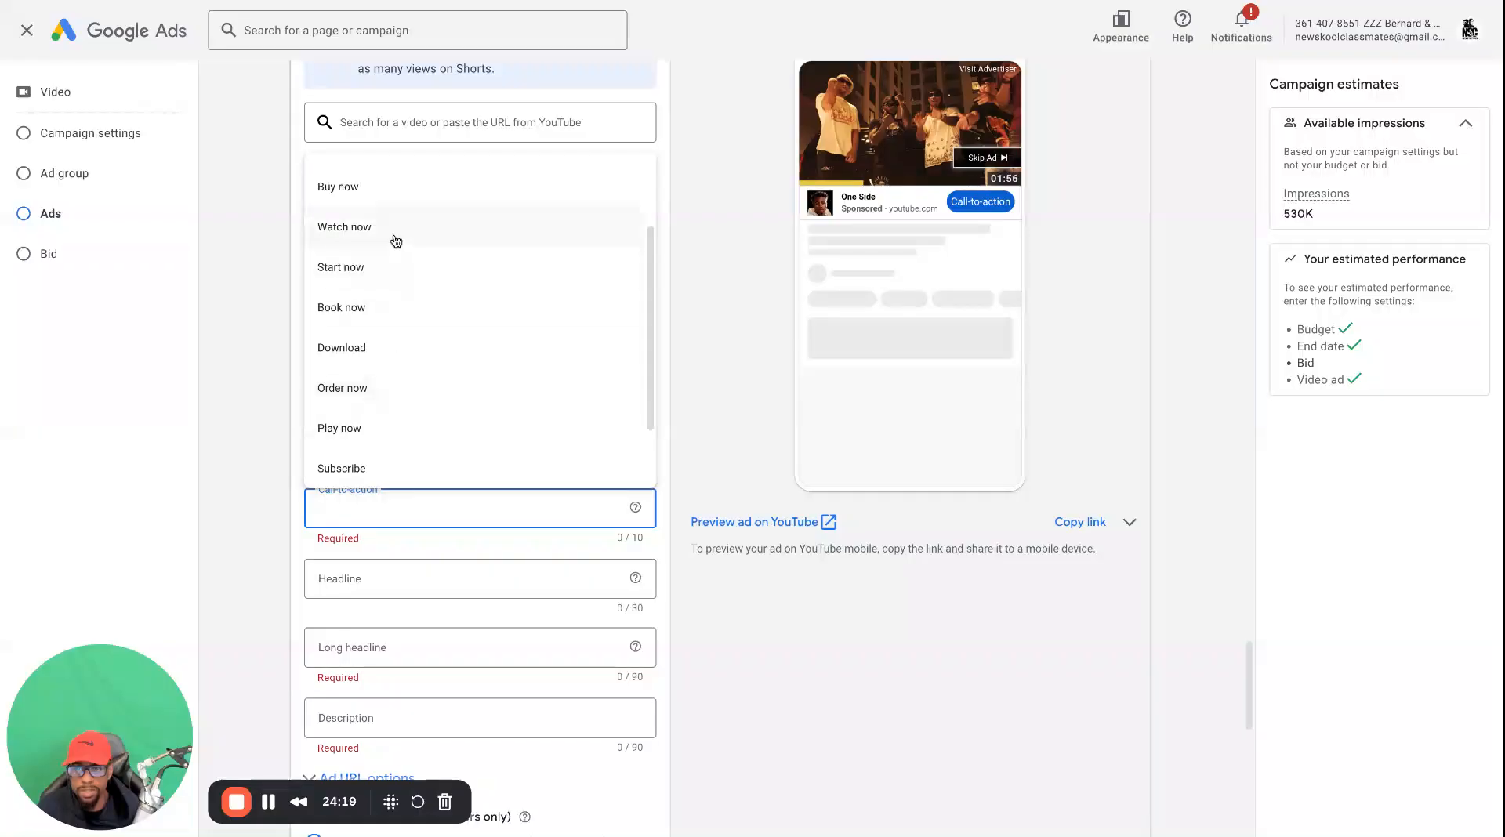
left_click(394, 239)
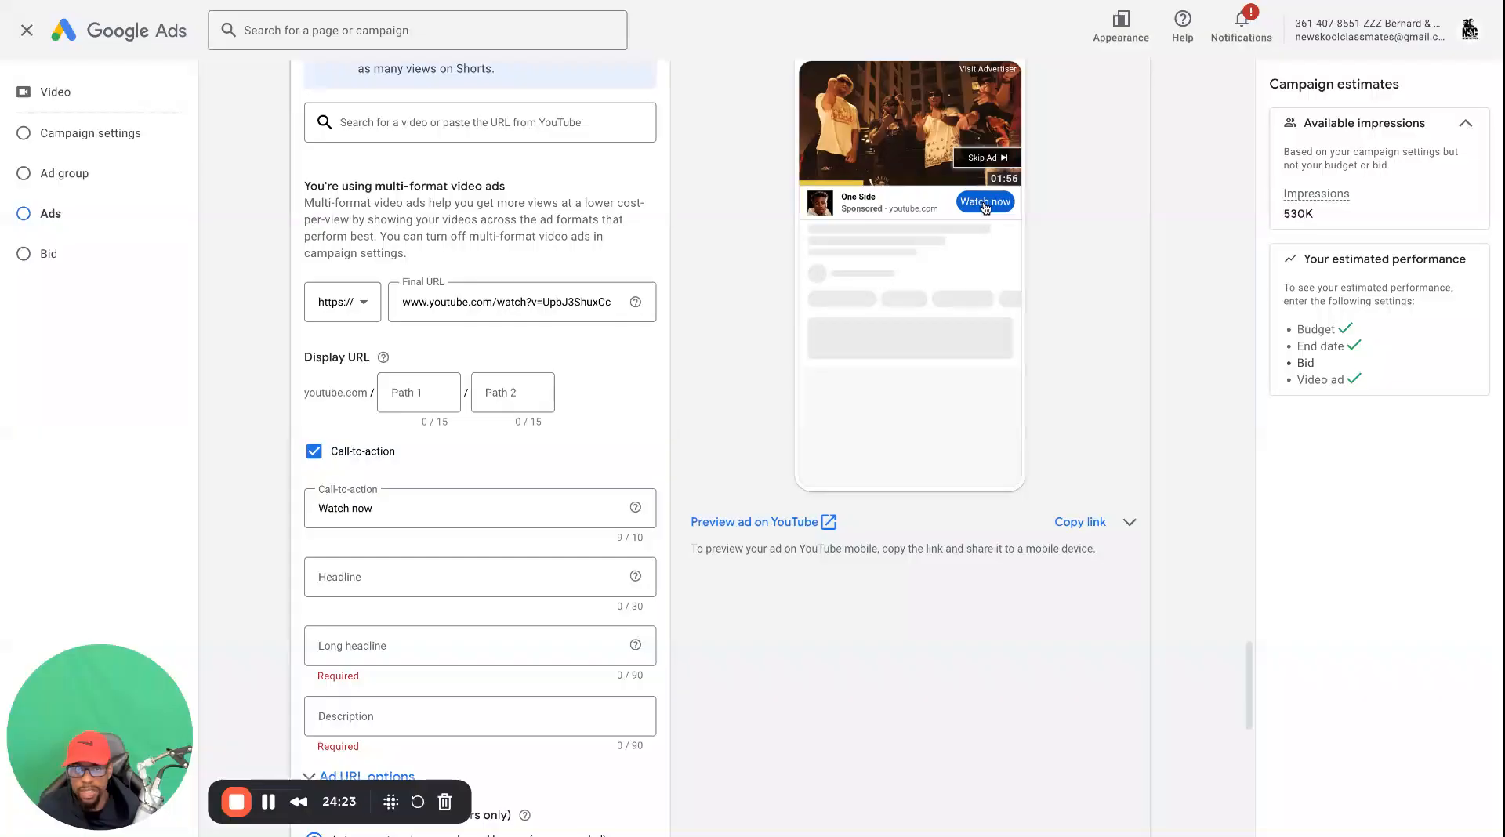
left_click(313, 451)
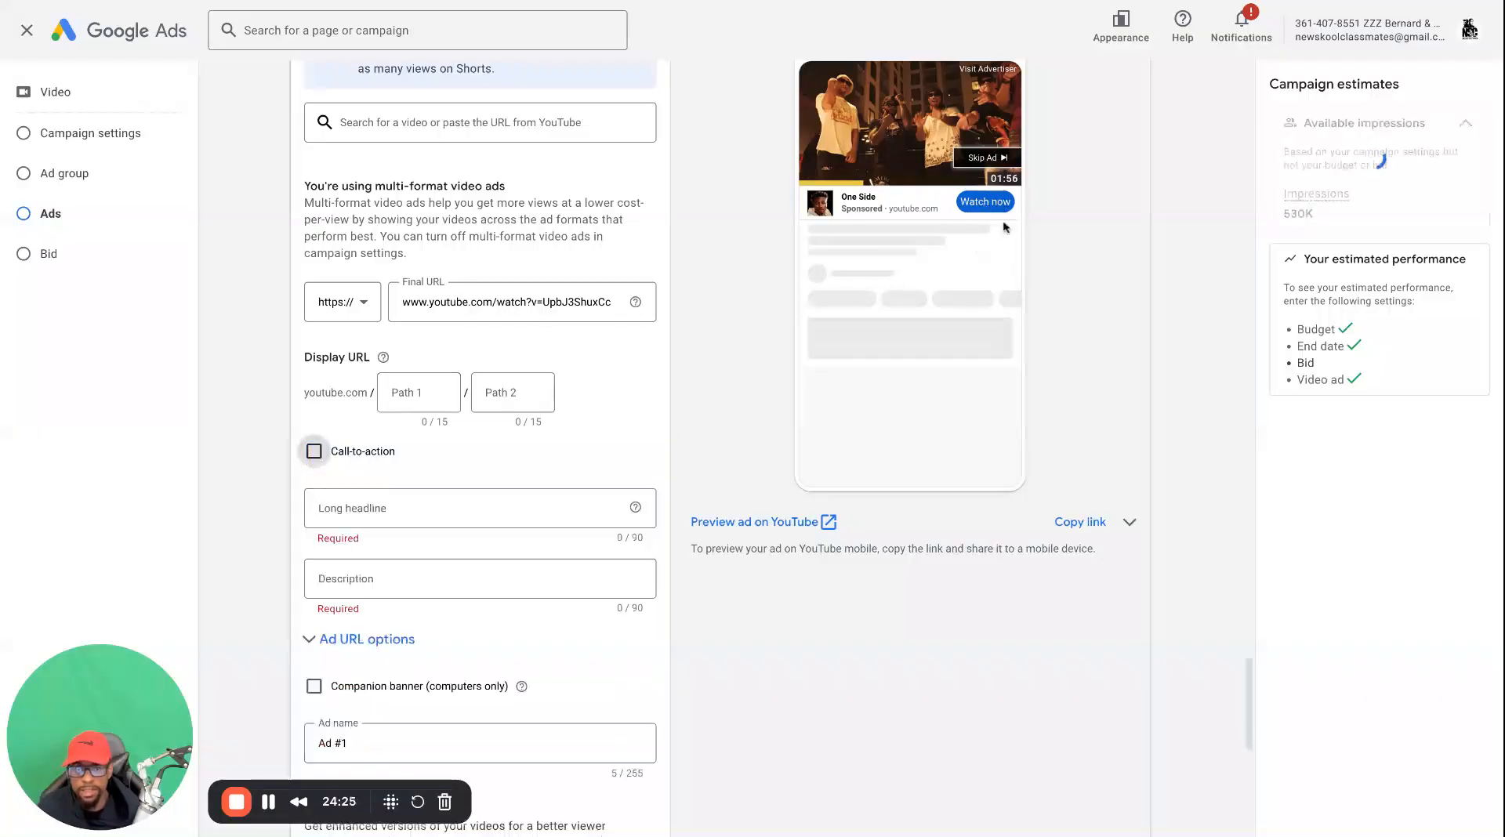
scroll(320, 461, "down", 1)
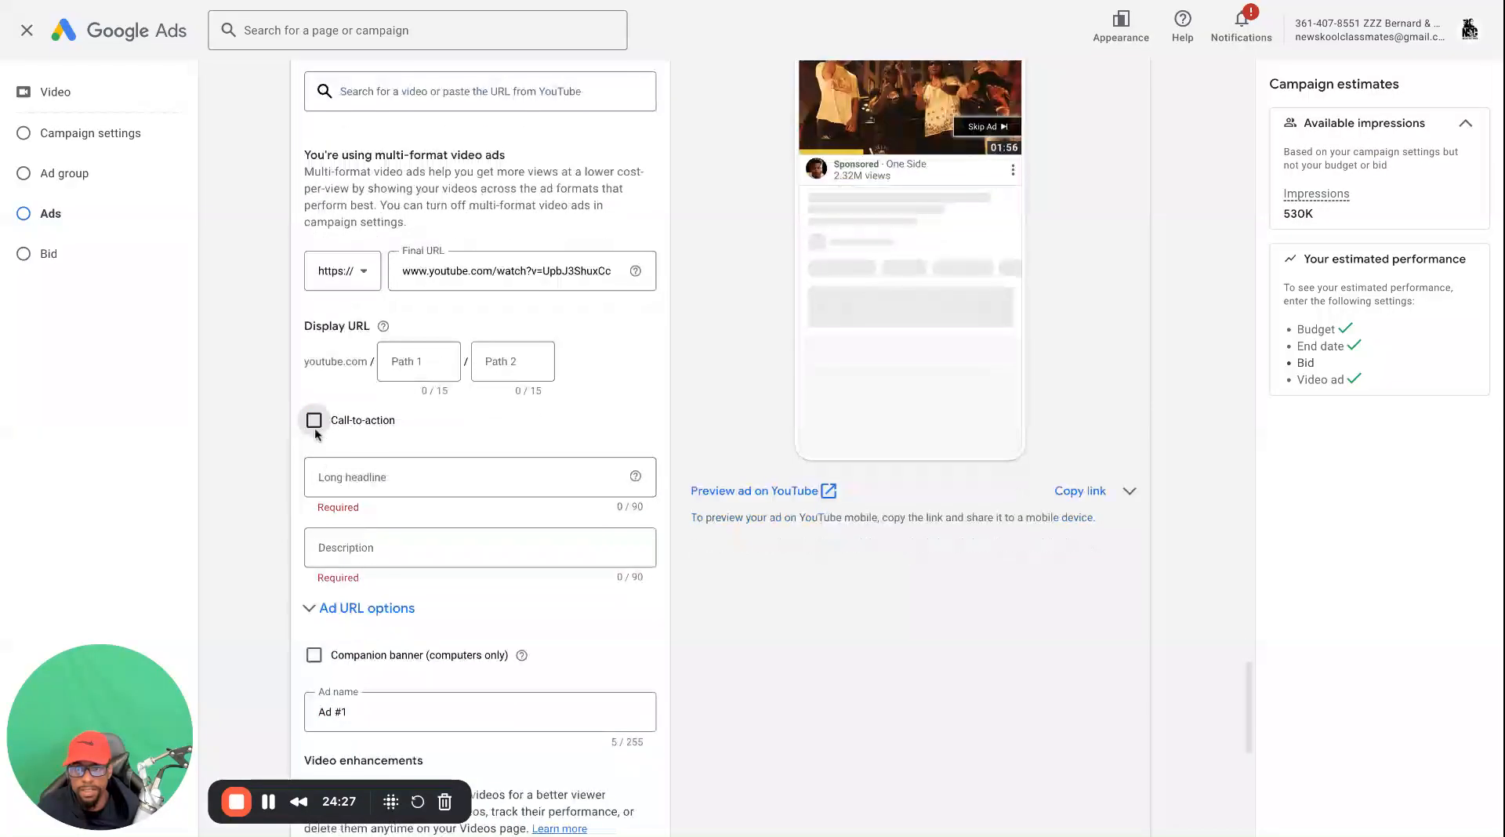
Enable the video ad's call-to-action and set it to "Watch now"
left_click(313, 422)
left_click(352, 477)
scroll(391, 619, "down", 3)
scroll(388, 555, "up", 2)
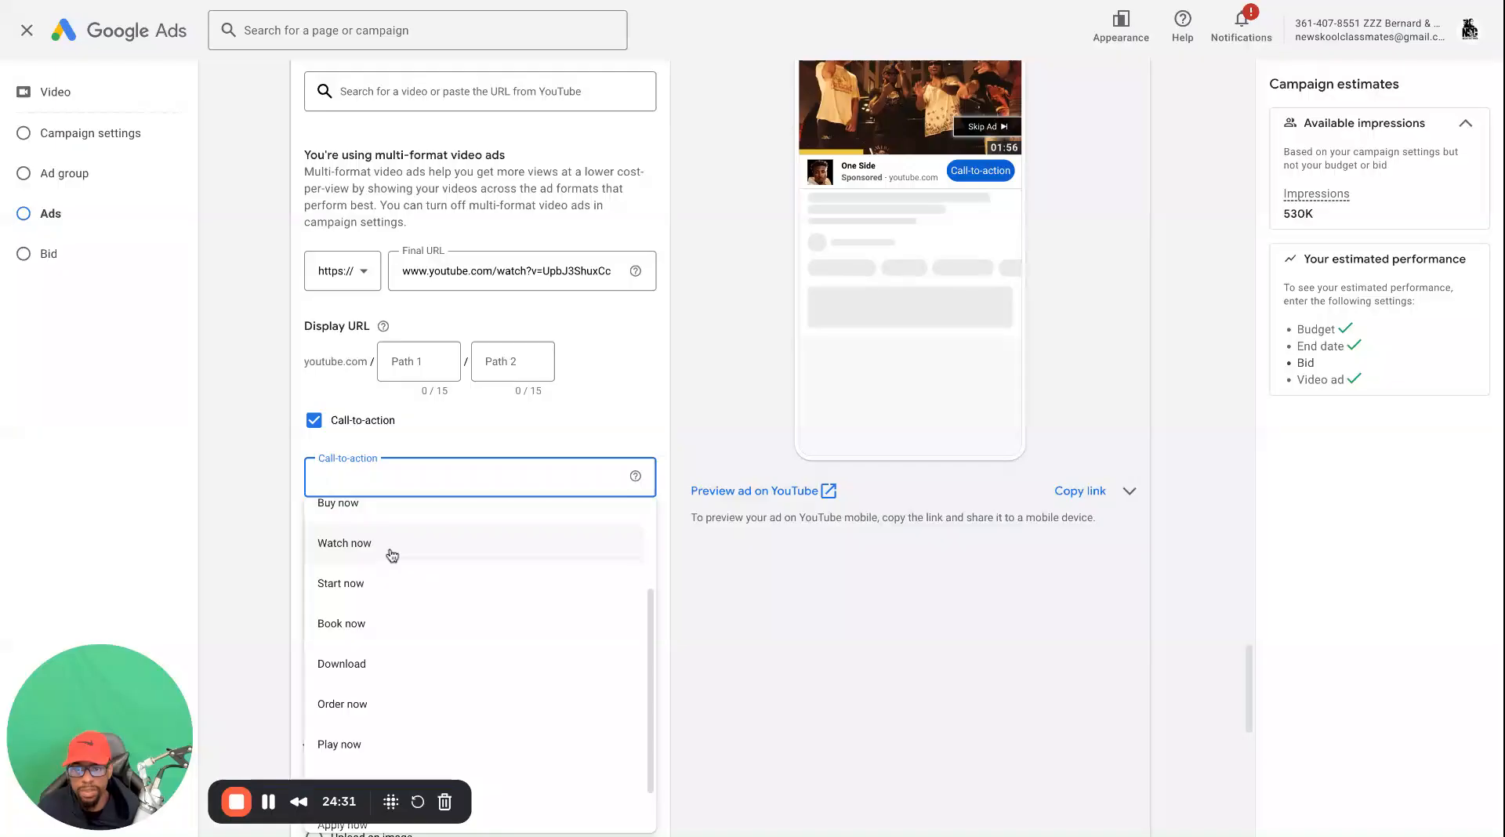
left_click(388, 548)
Set the video ad's headline to the suggested "One Side - No Limit - YouTube"
scroll(282, 477, "down", 3)
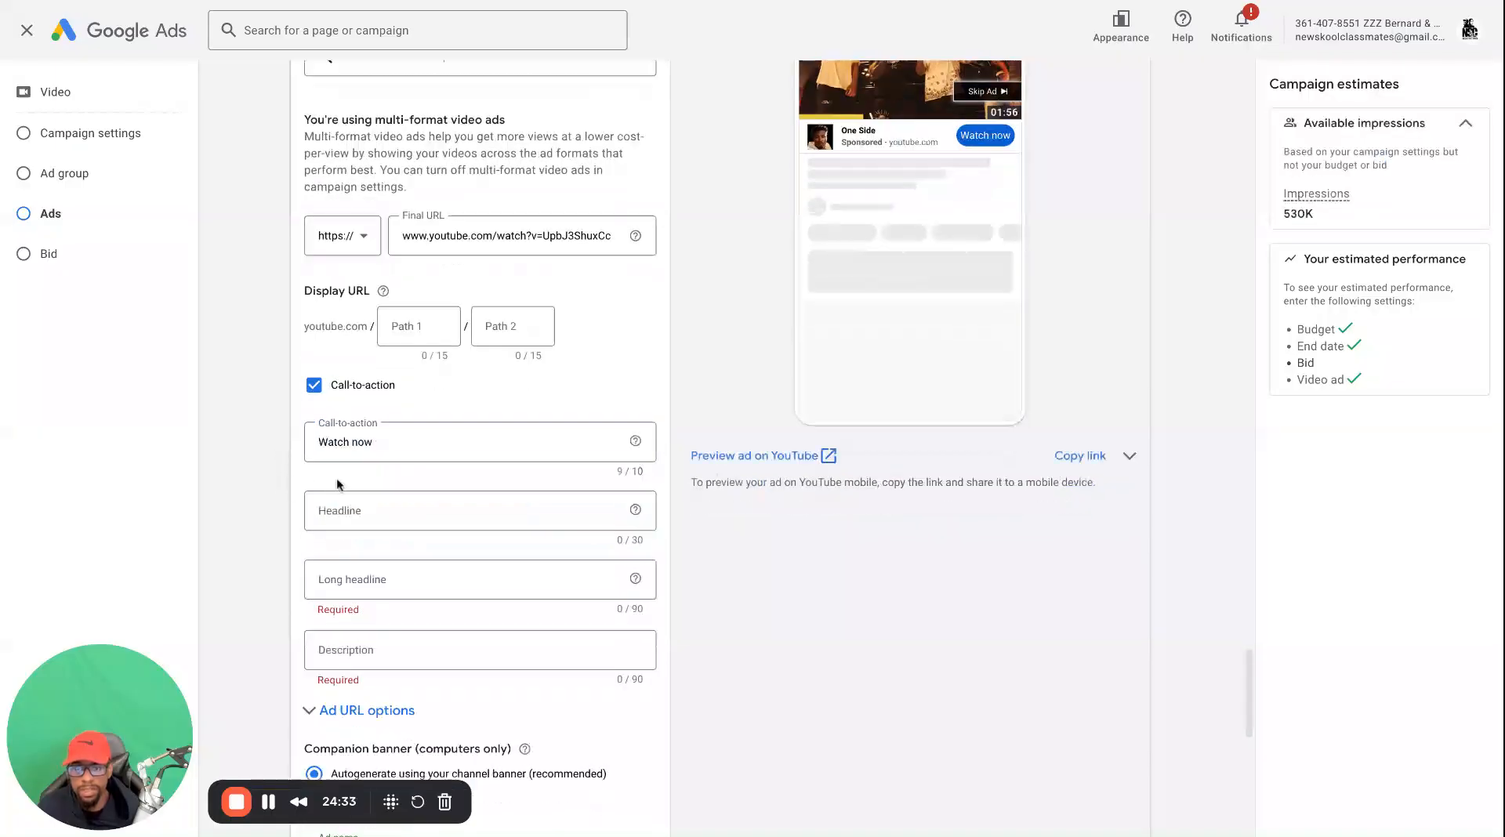
scroll(356, 500, "down", 1)
left_click(368, 399)
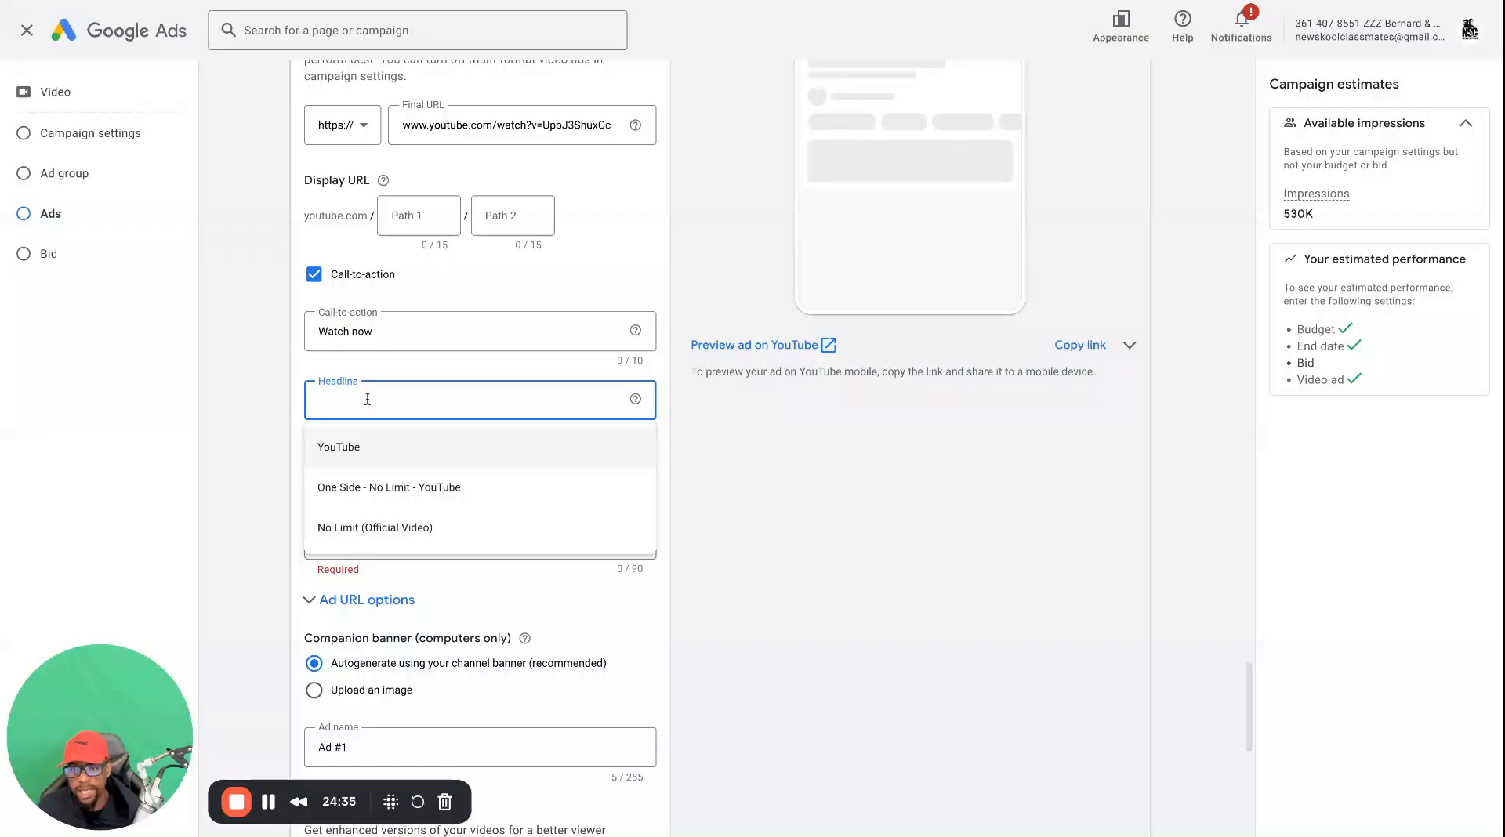
left_click(383, 463)
double_click(382, 406)
left_click(386, 486)
Set the ad's long headline to "One Side - No Limit - We Going Up", reusing the headline text
left_click(388, 471)
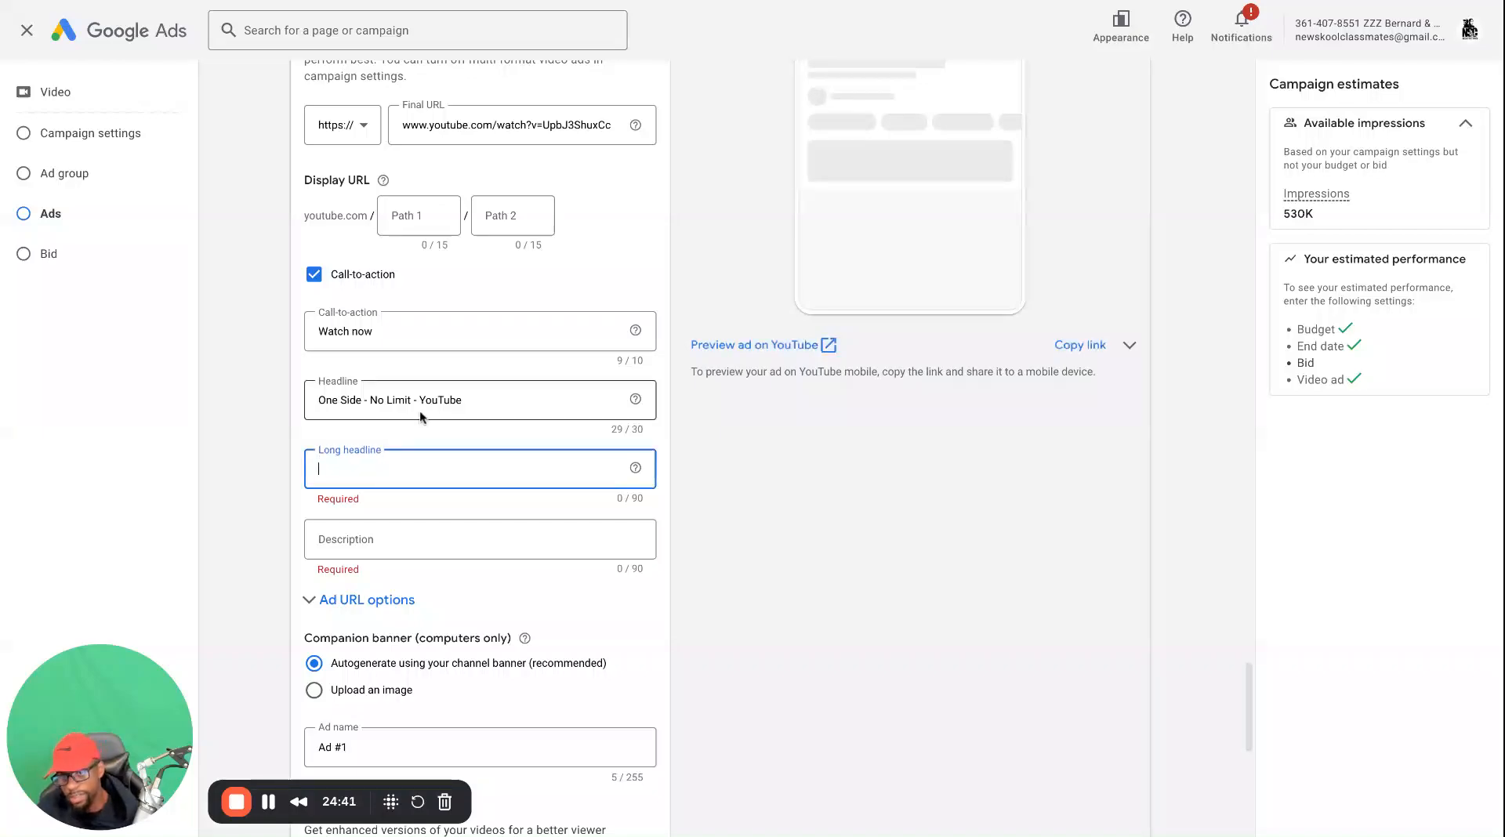
triple_click(421, 402)
key("ctrl+c")
left_click(375, 464)
key("ctrl+v")
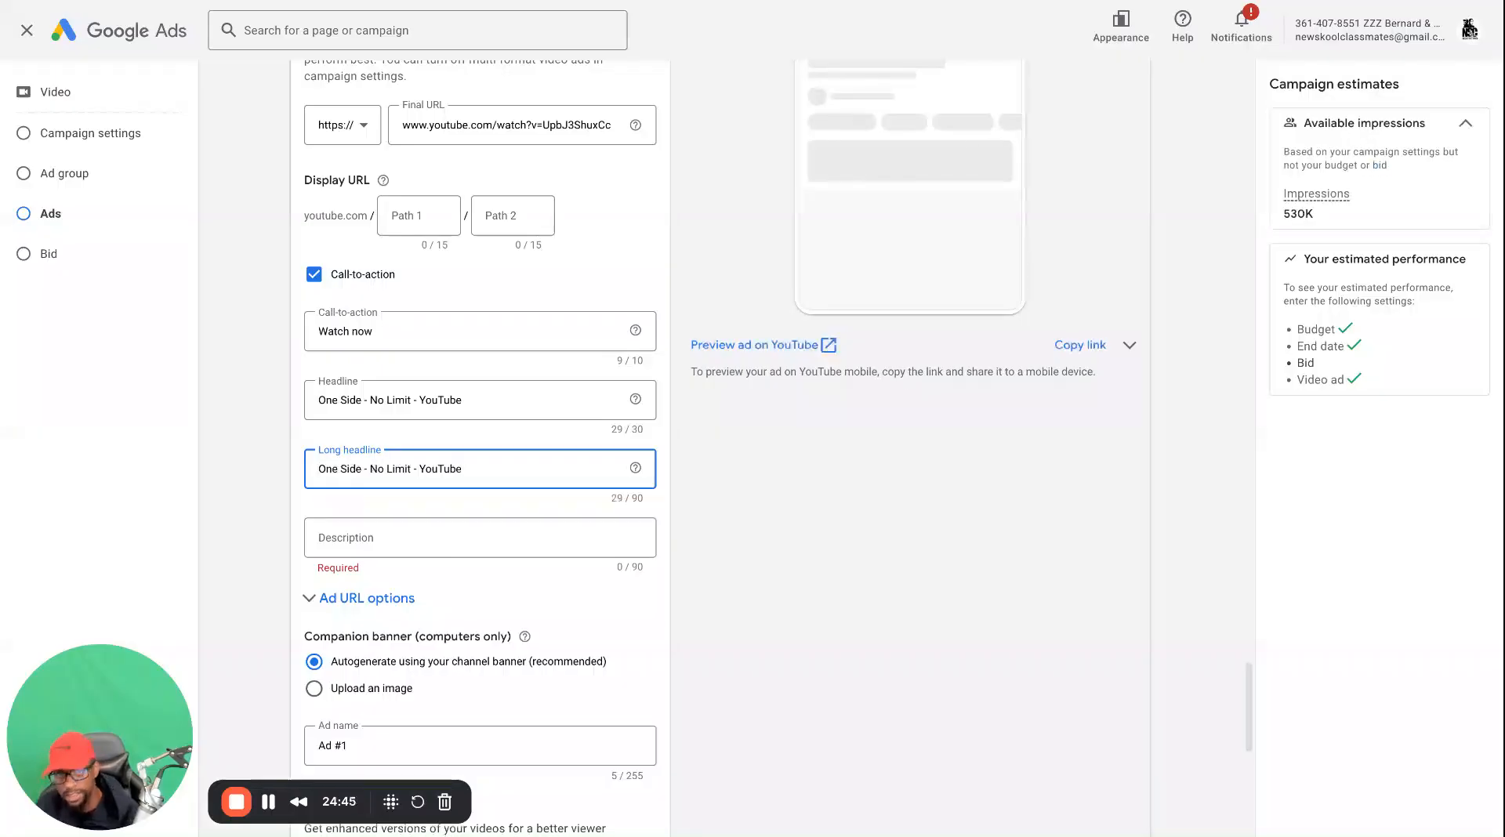
key("BackSpace")
key("BackSpace")
key("BackSpace")
key("BackSpace")
key("BackSpace")
key("BackSpace")
key("BackSpace")
type("We GOin")
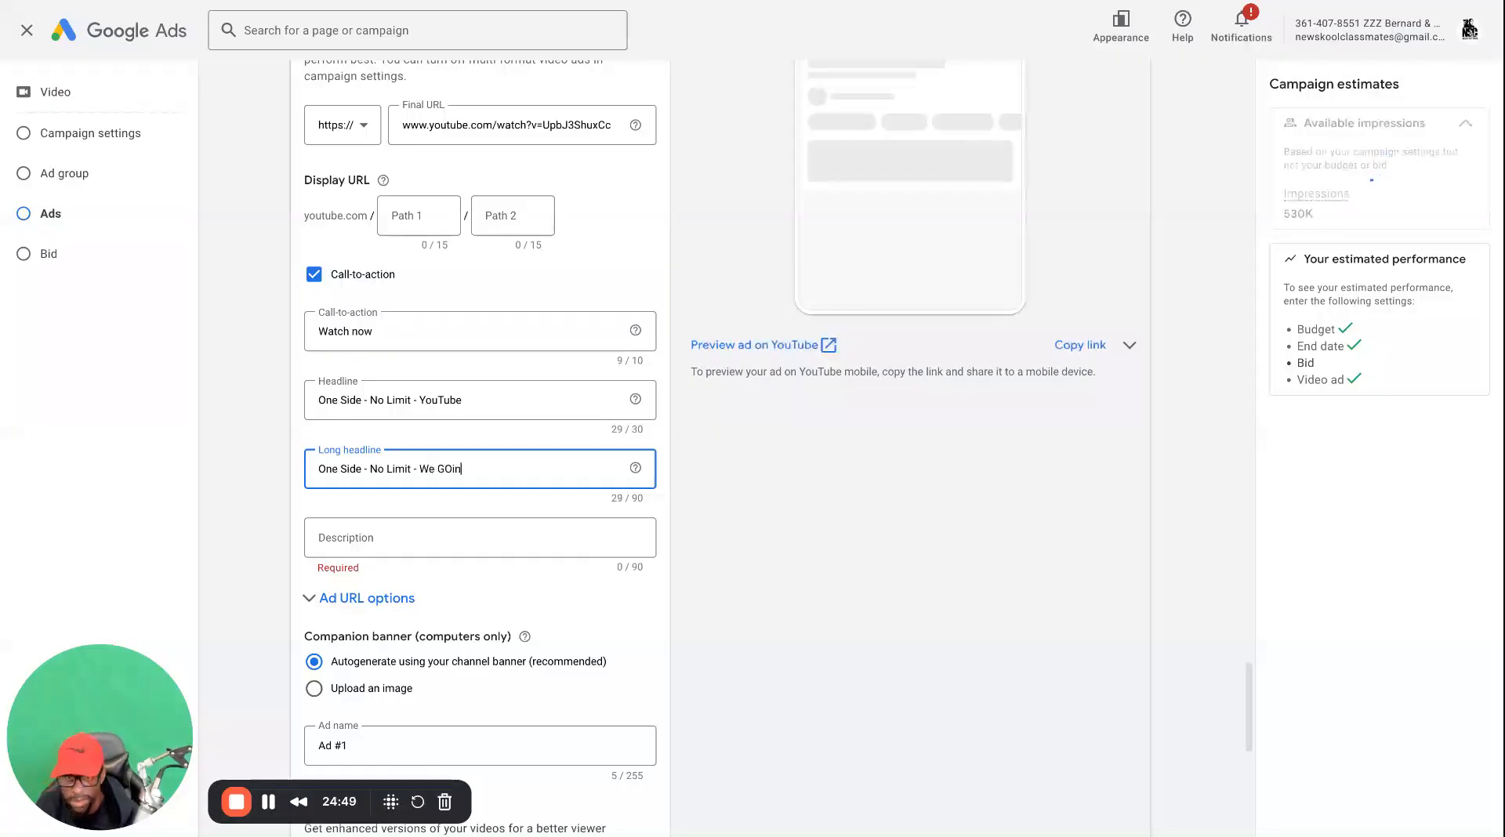
key("BackSpace")
key("BackSpace")
key("BackSpace")
key("BackSpace")
key("BackSpace")
key("BackSpace")
key("BackSpace")
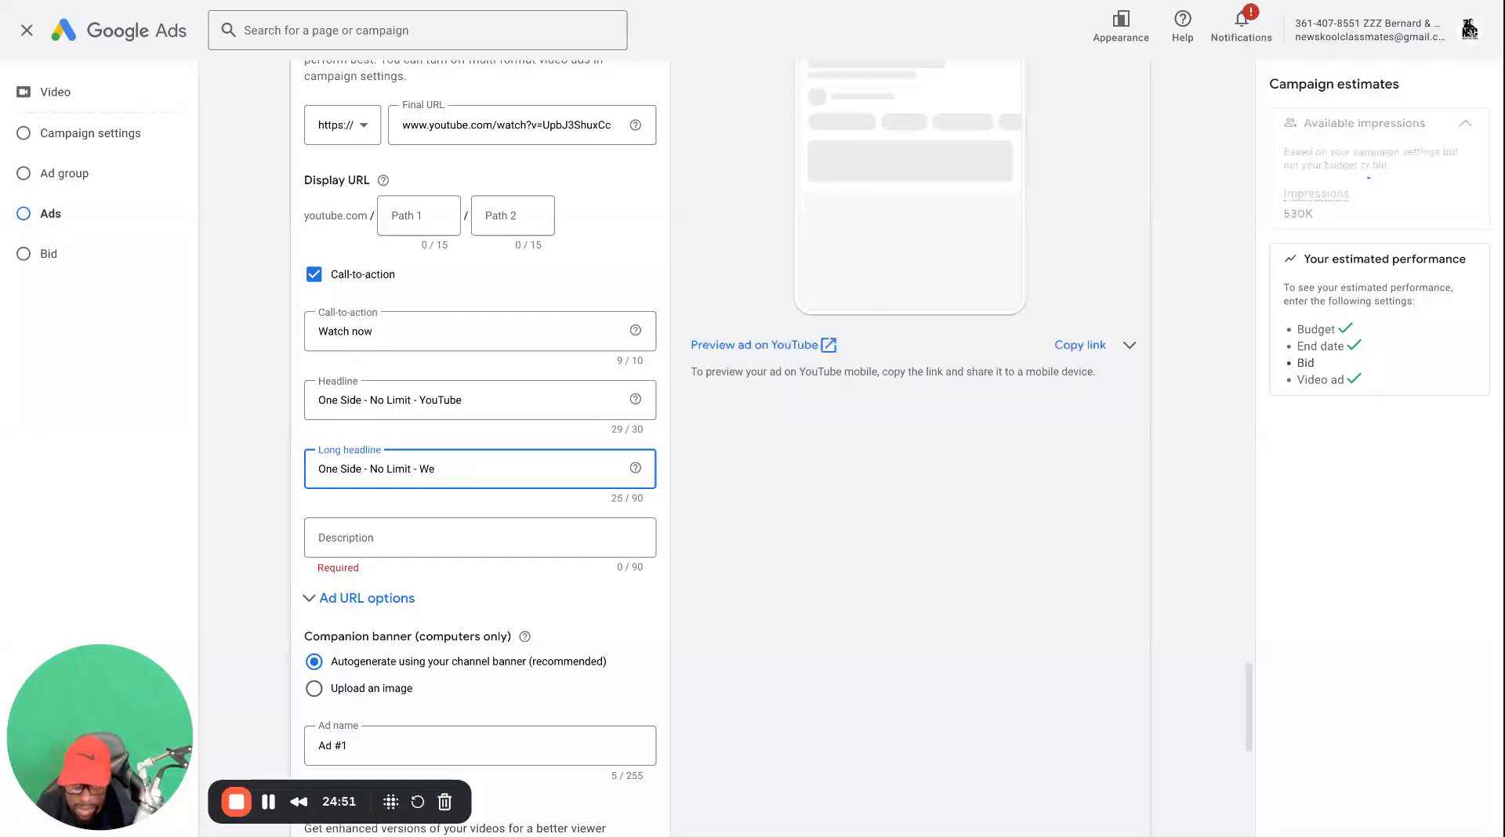
type("Going Up")
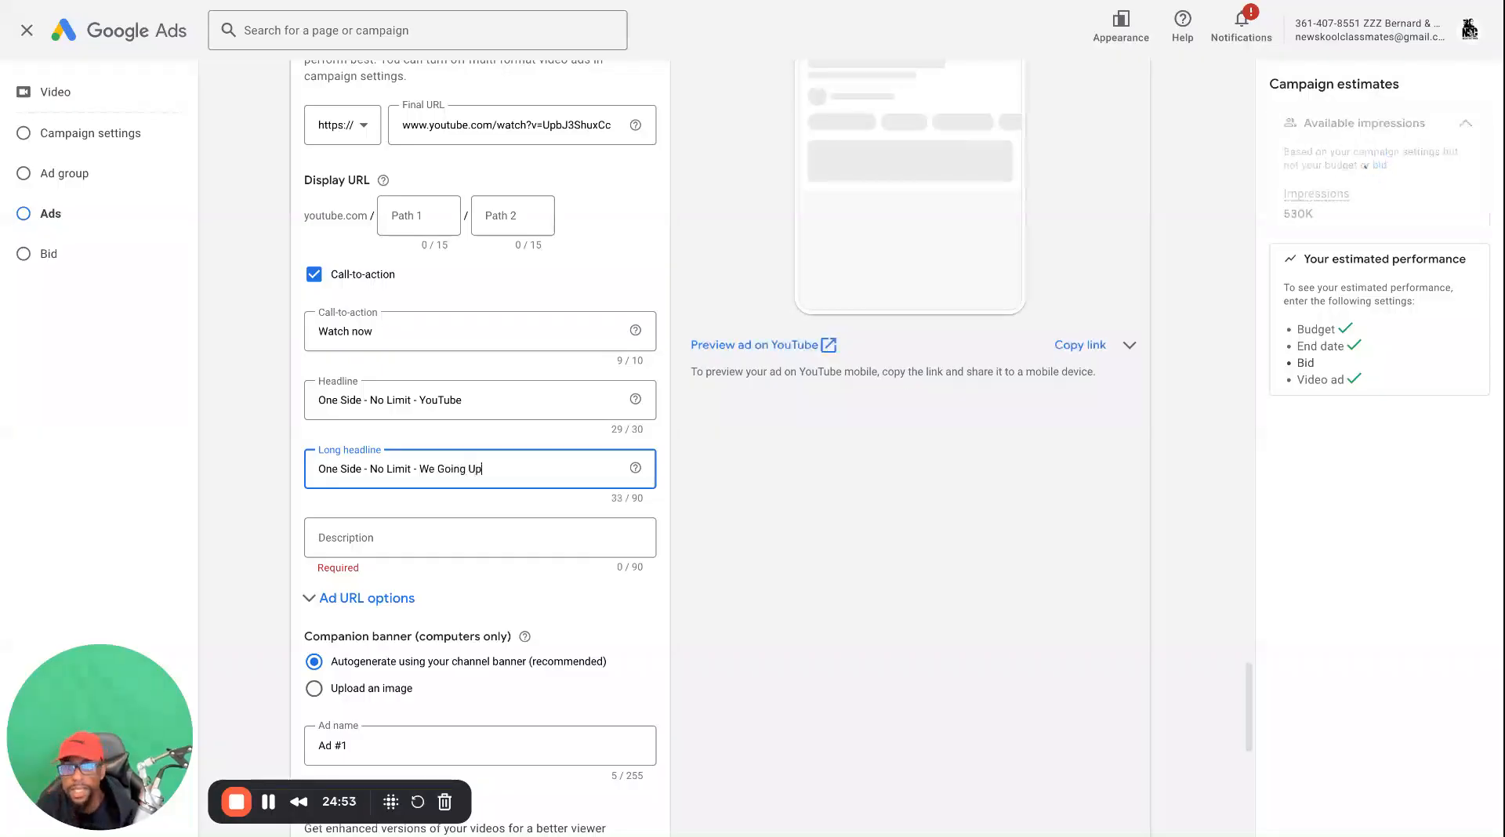
Set the ad's description to the suggested "Subscribe for the latest music videos, performances, and more"
left_click(393, 547)
left_click(410, 627)
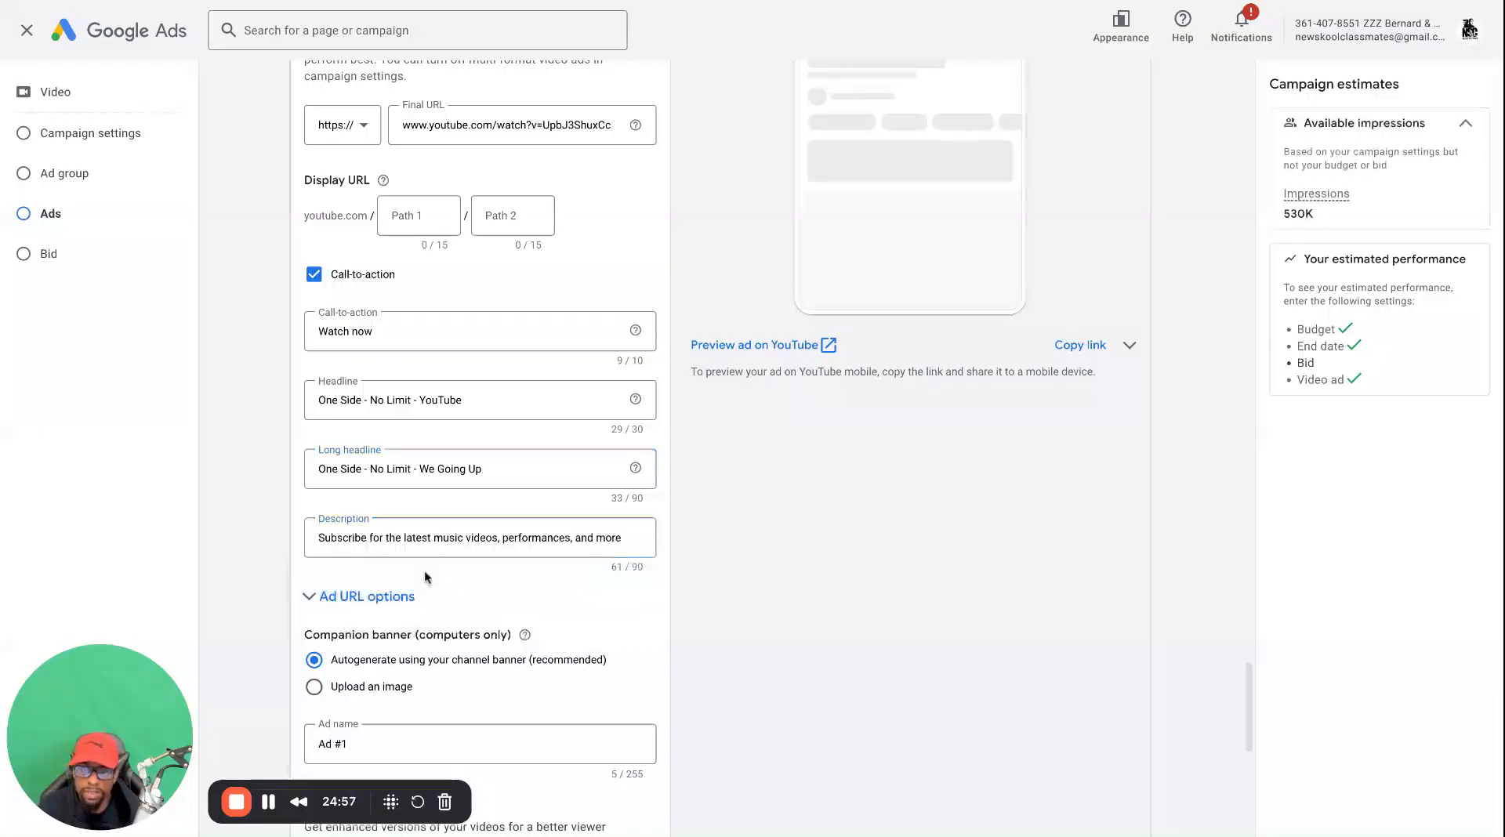
scroll(429, 517, "up", 1)
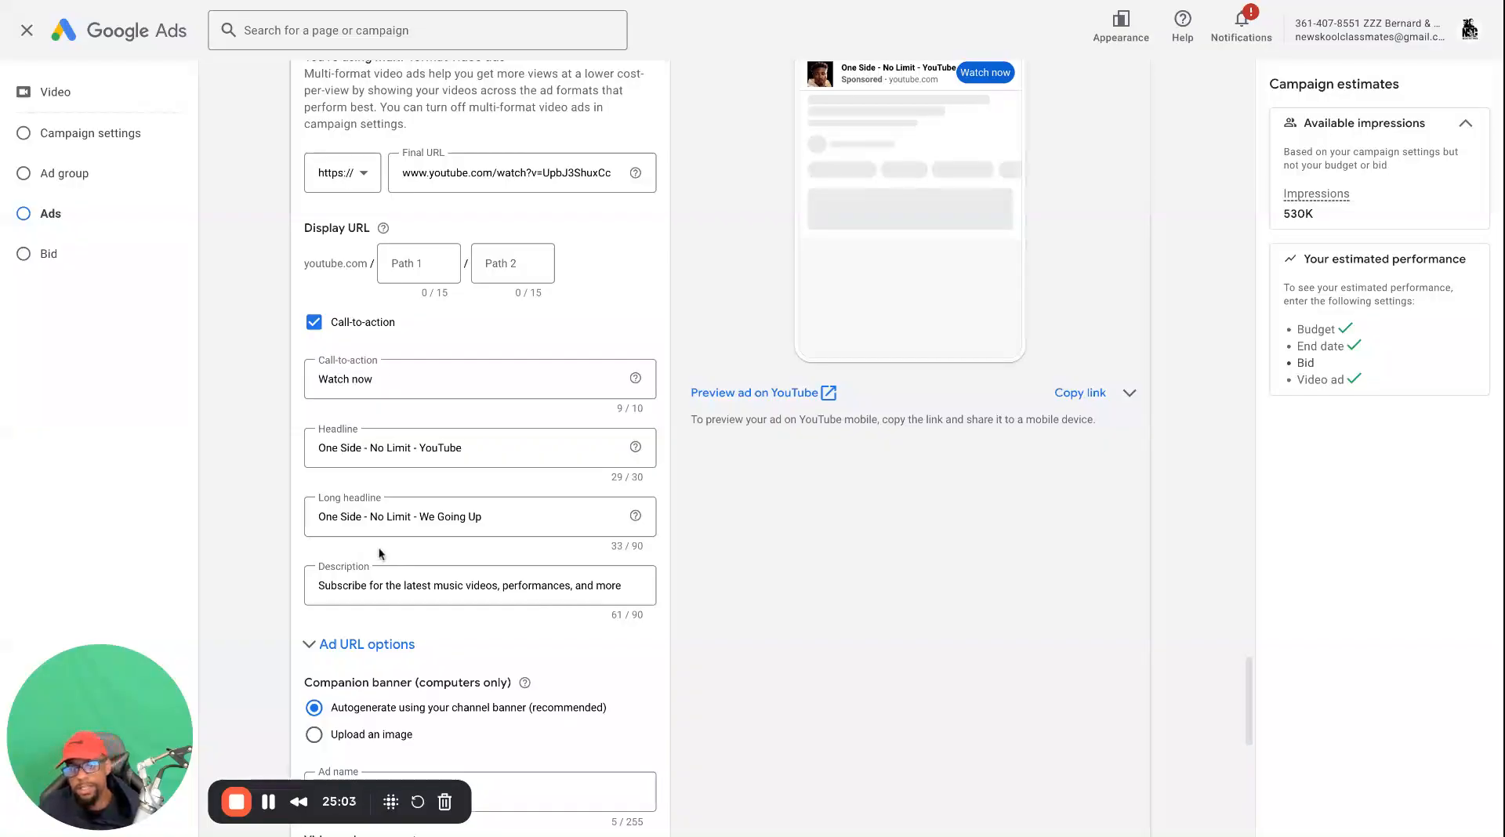
Review the ad's text fields, companion banner, ad name and video enhancement options down to the bid section
scroll(378, 548, "down", 1)
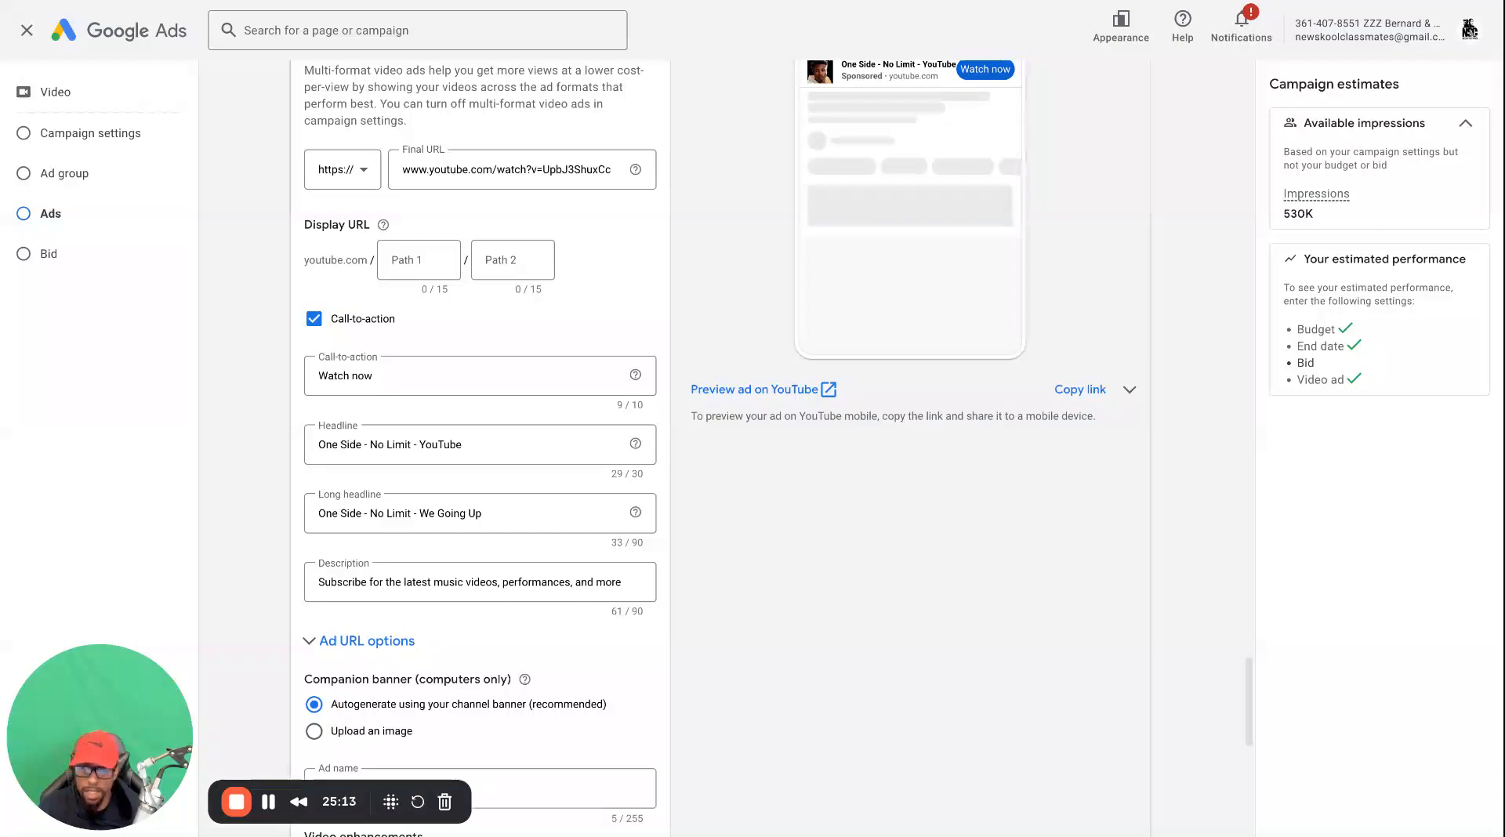
scroll(352, 631, "down", 4)
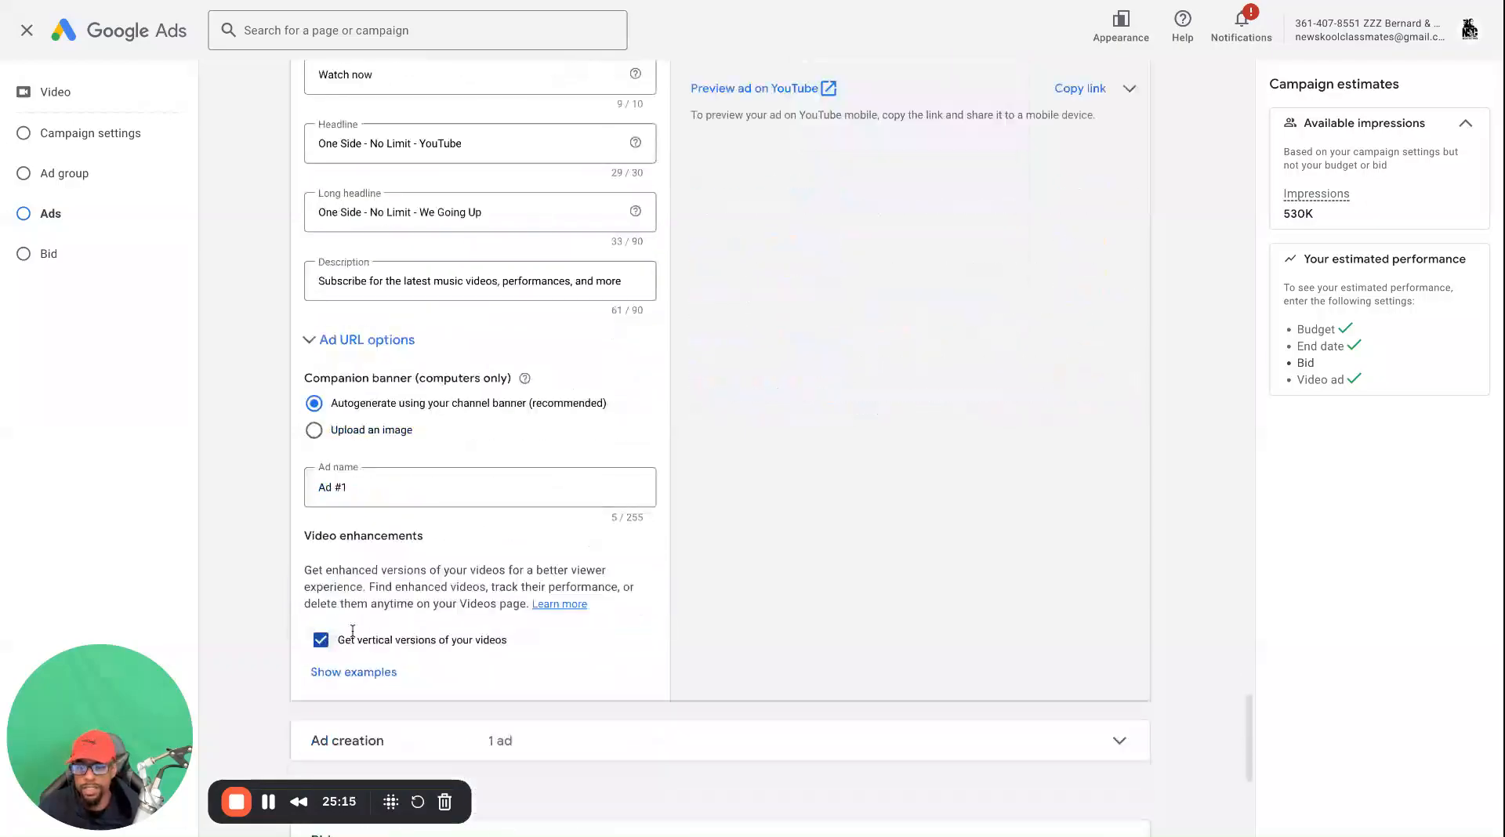
scroll(355, 547, "up", 6)
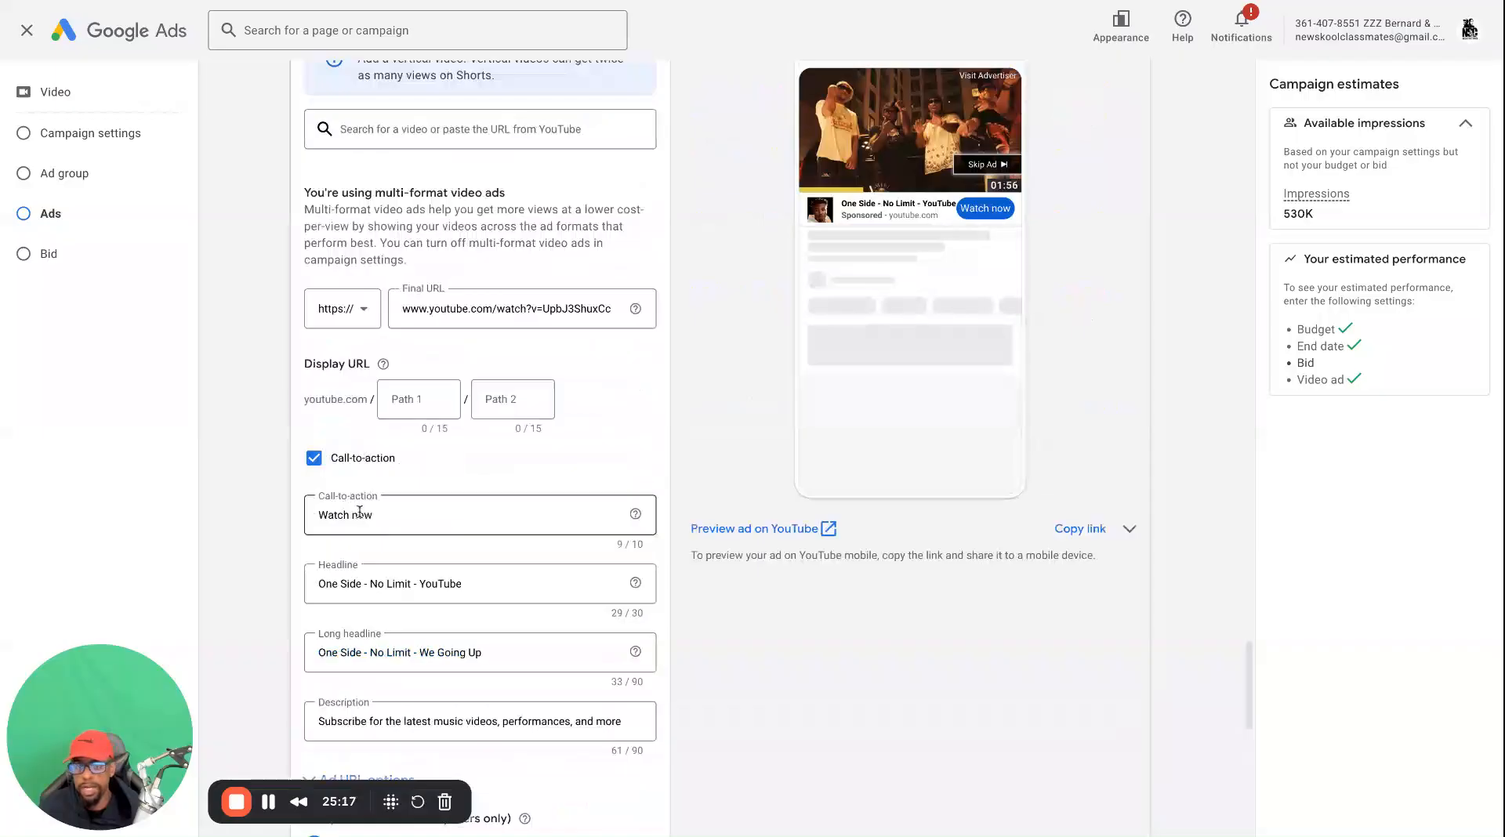
scroll(384, 533, "down", 7)
scroll(396, 460, "down", 2)
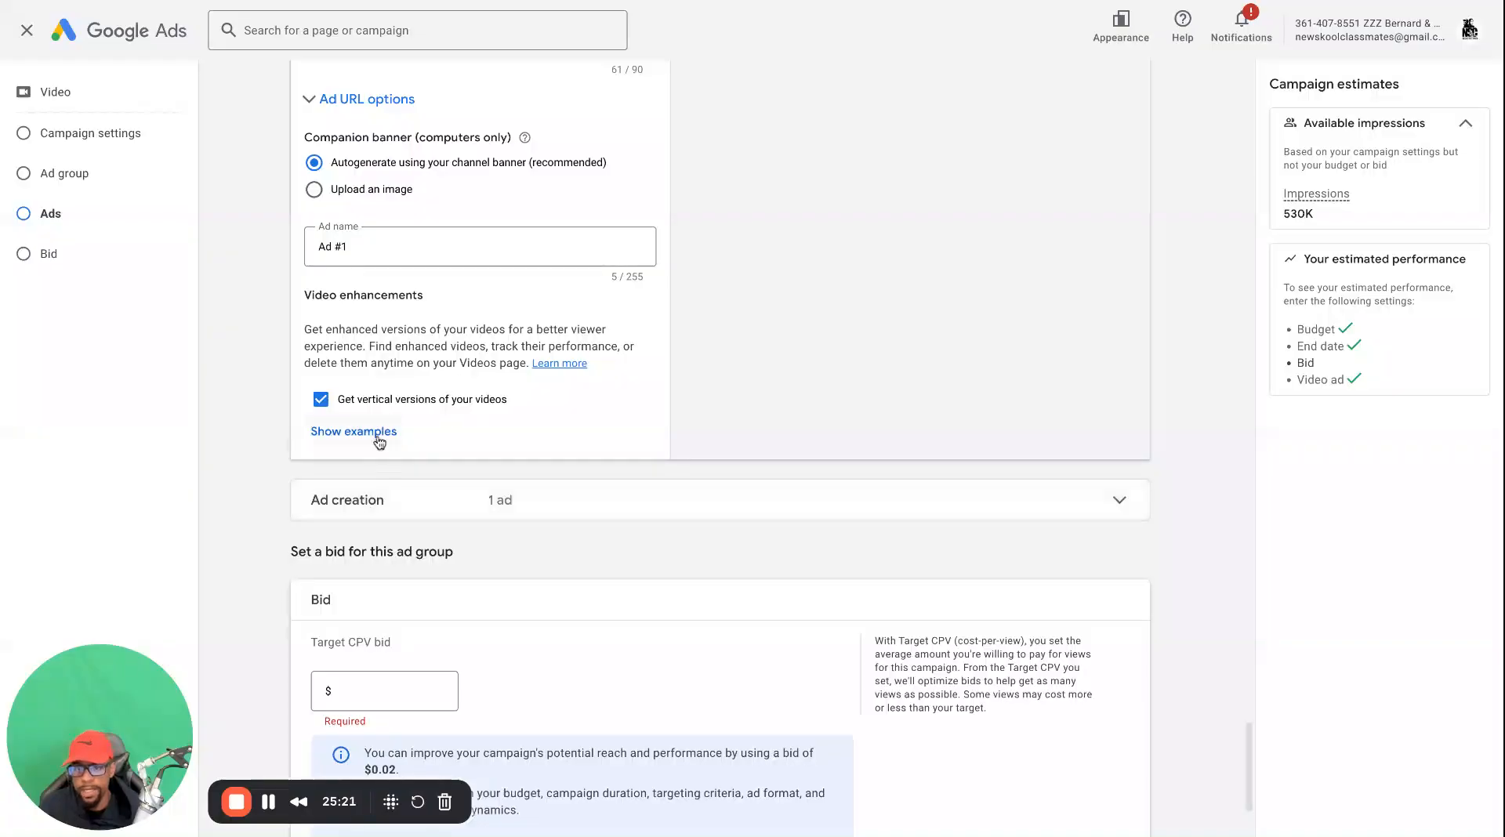
scroll(357, 490, "down", 1)
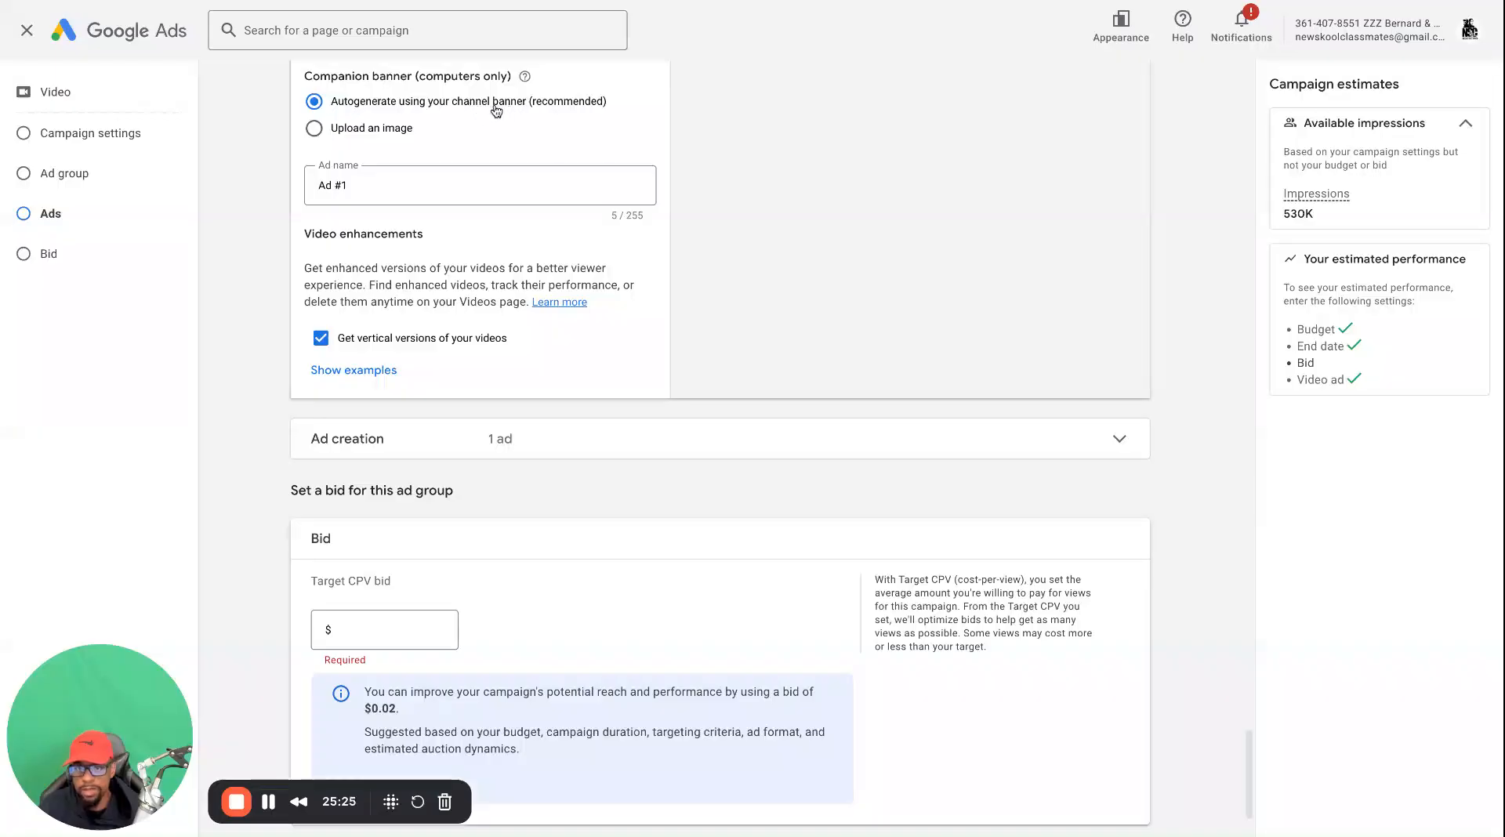
scroll(381, 125, "up", 1)
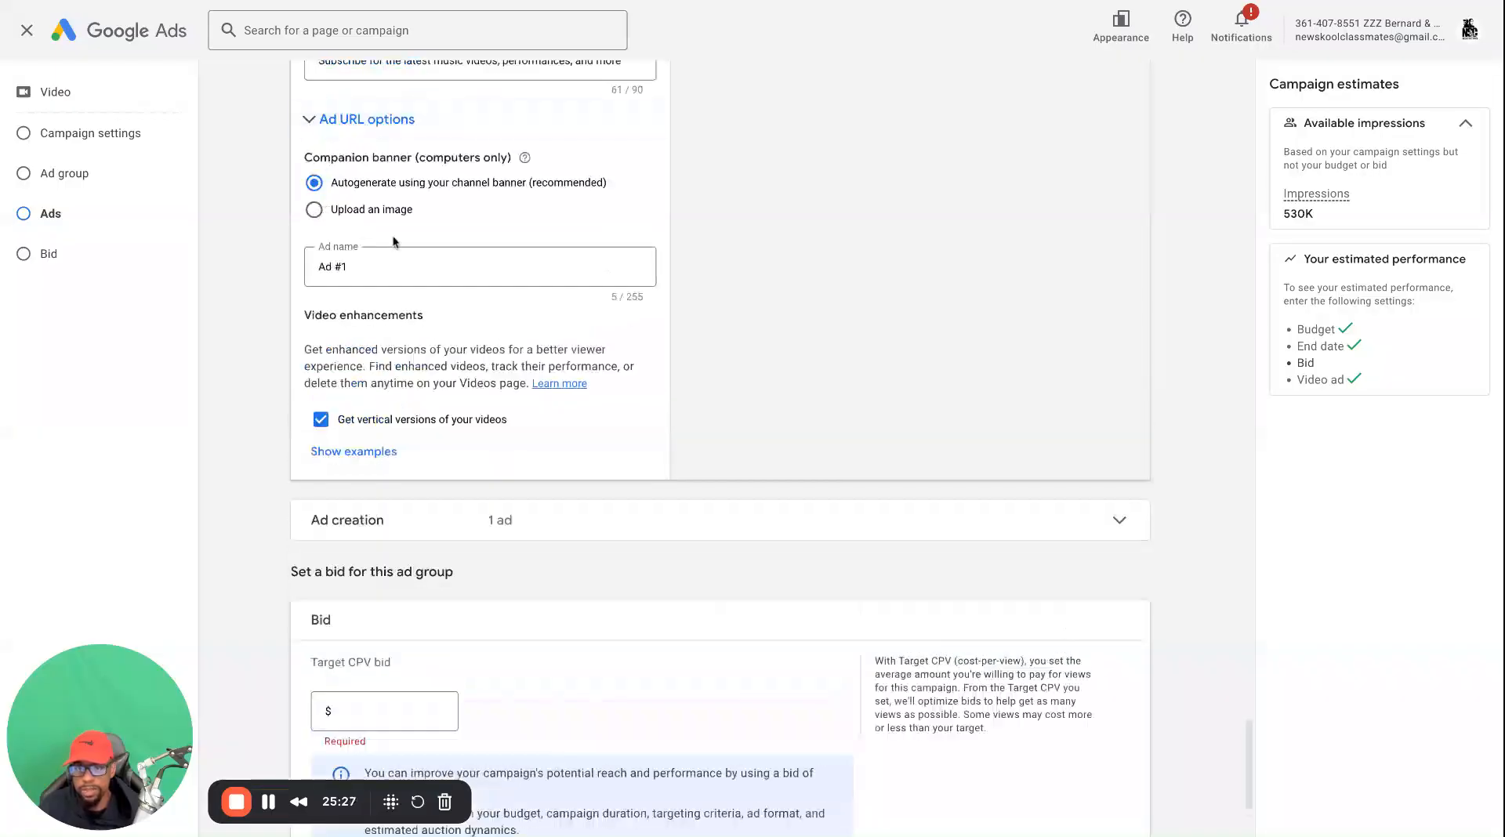
scroll(384, 480, "down", 3)
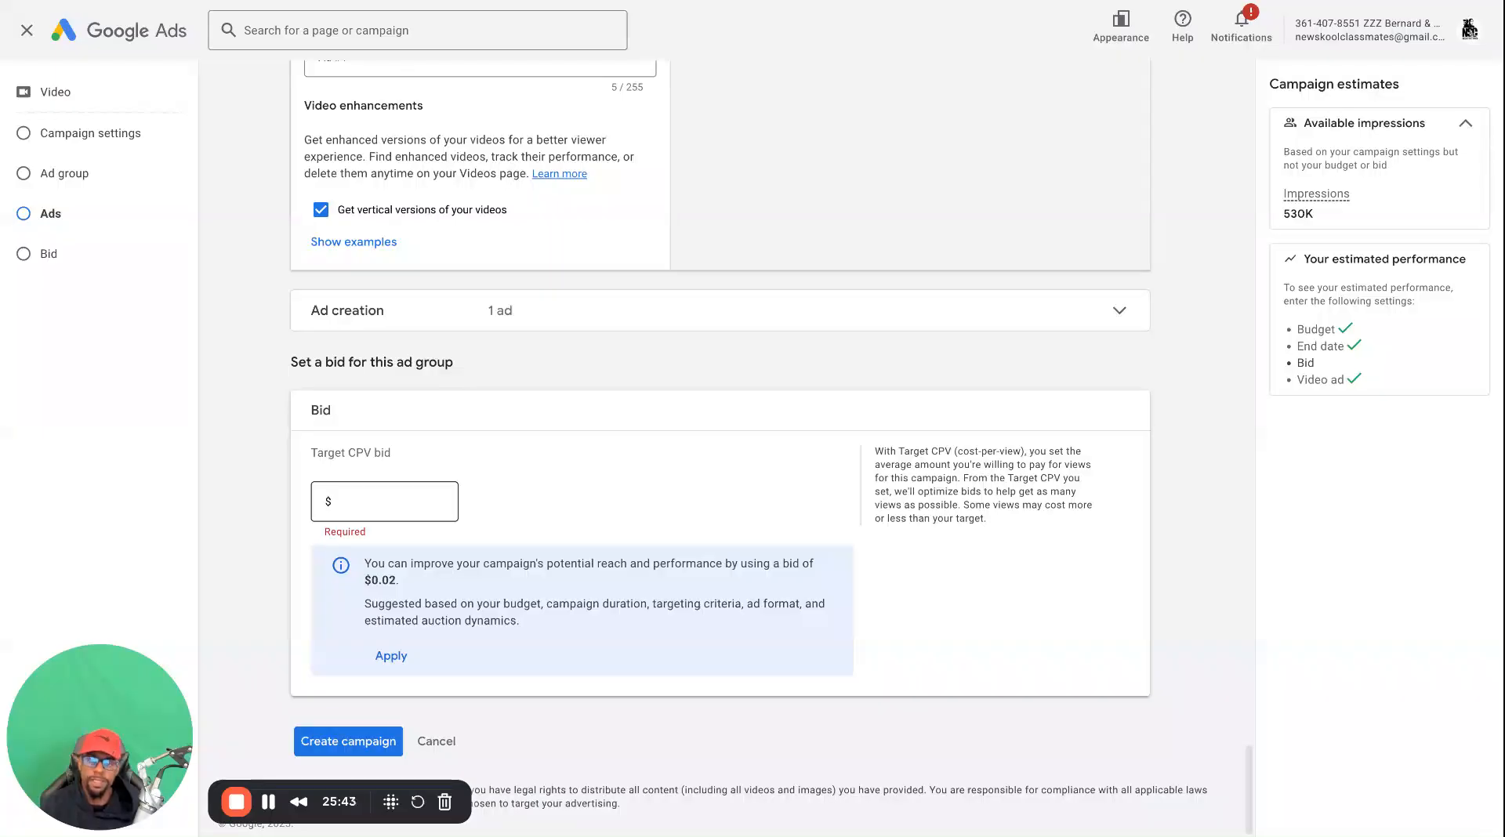
Try the suggested target CPV bid of $0.02 for the ad group and clear it again
double_click(404, 581)
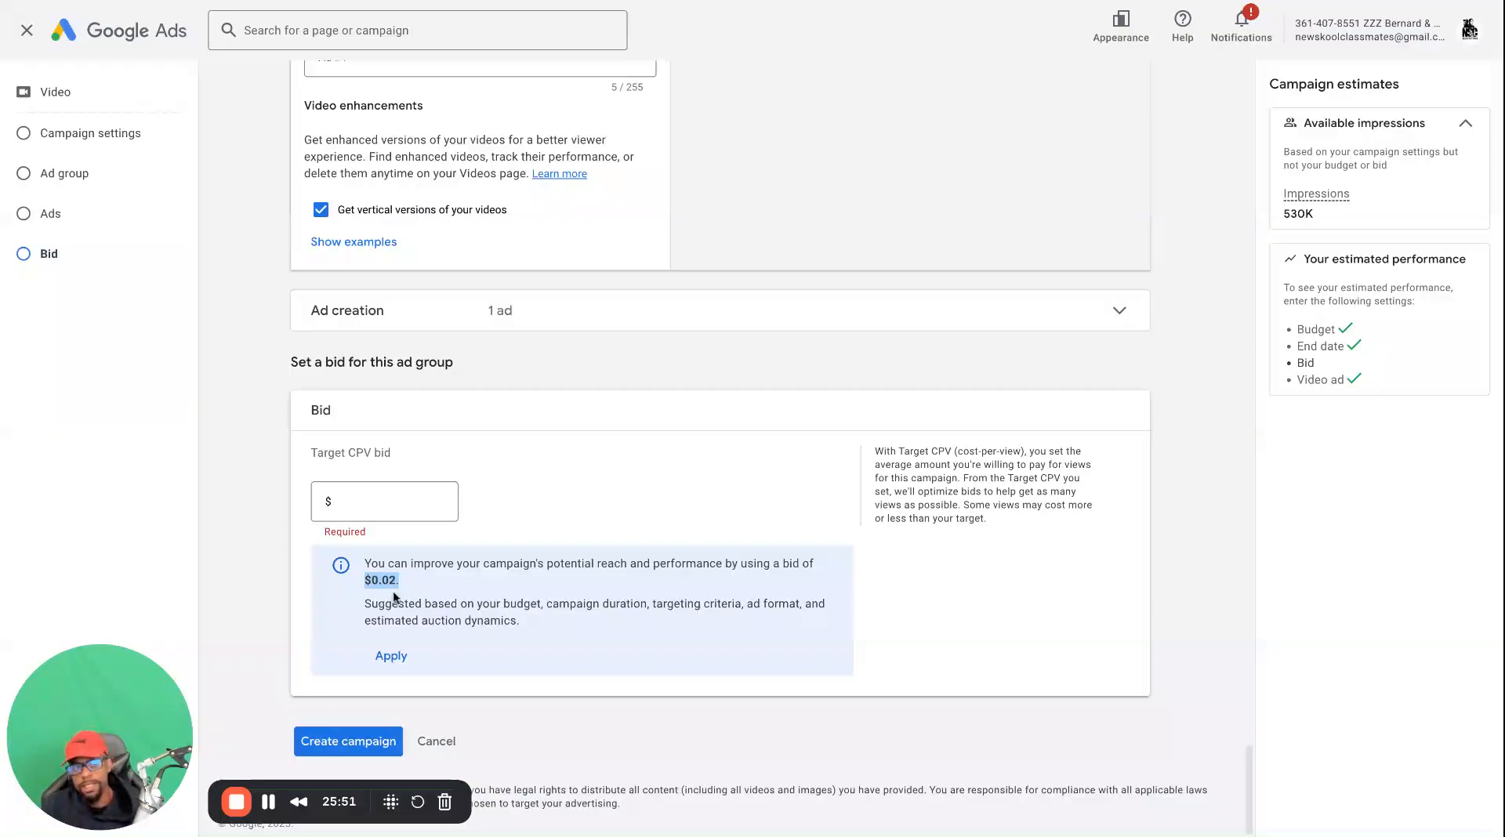
left_click(402, 507)
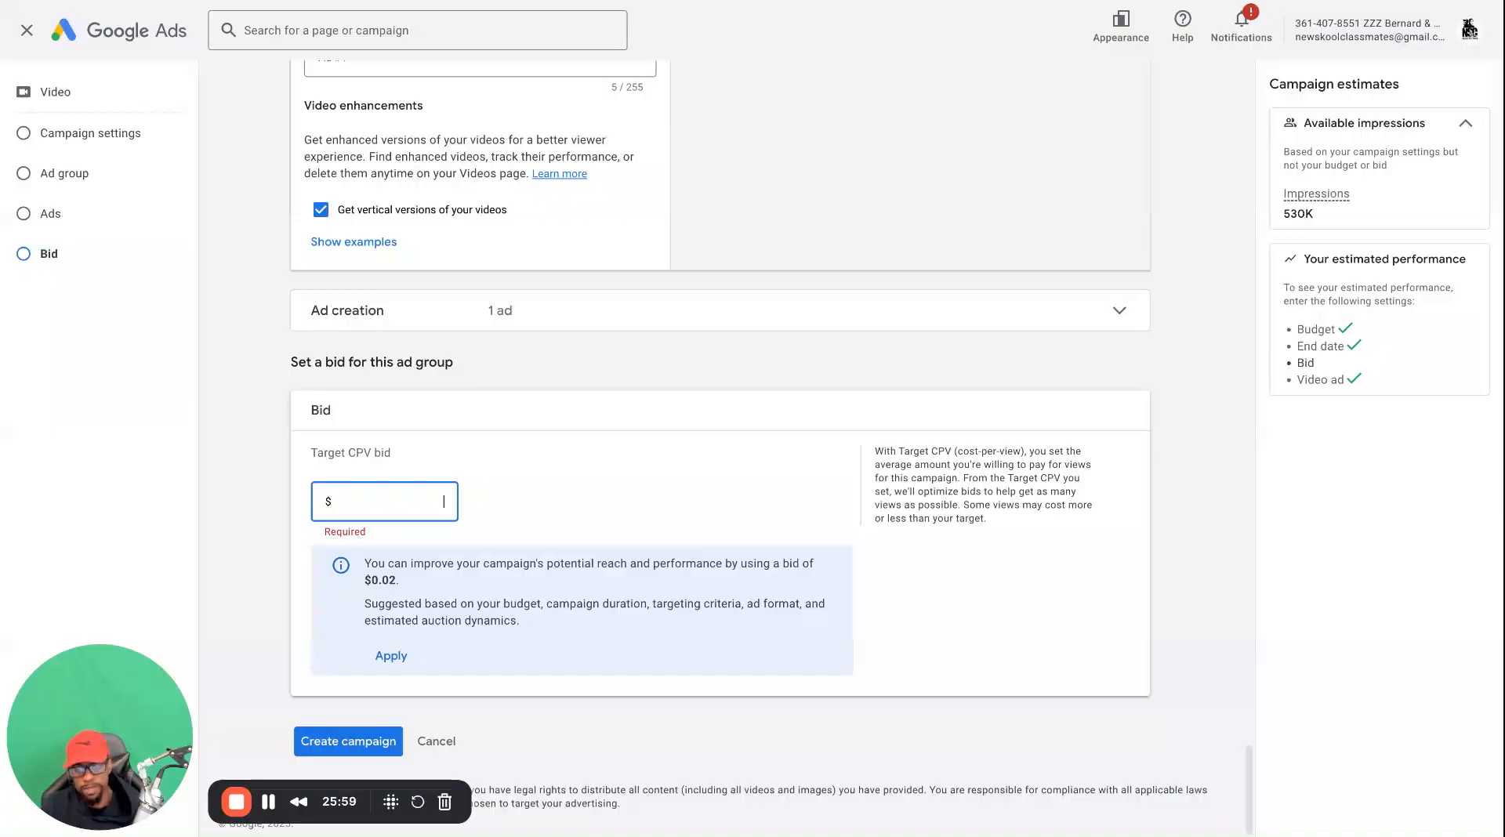
type("0.02")
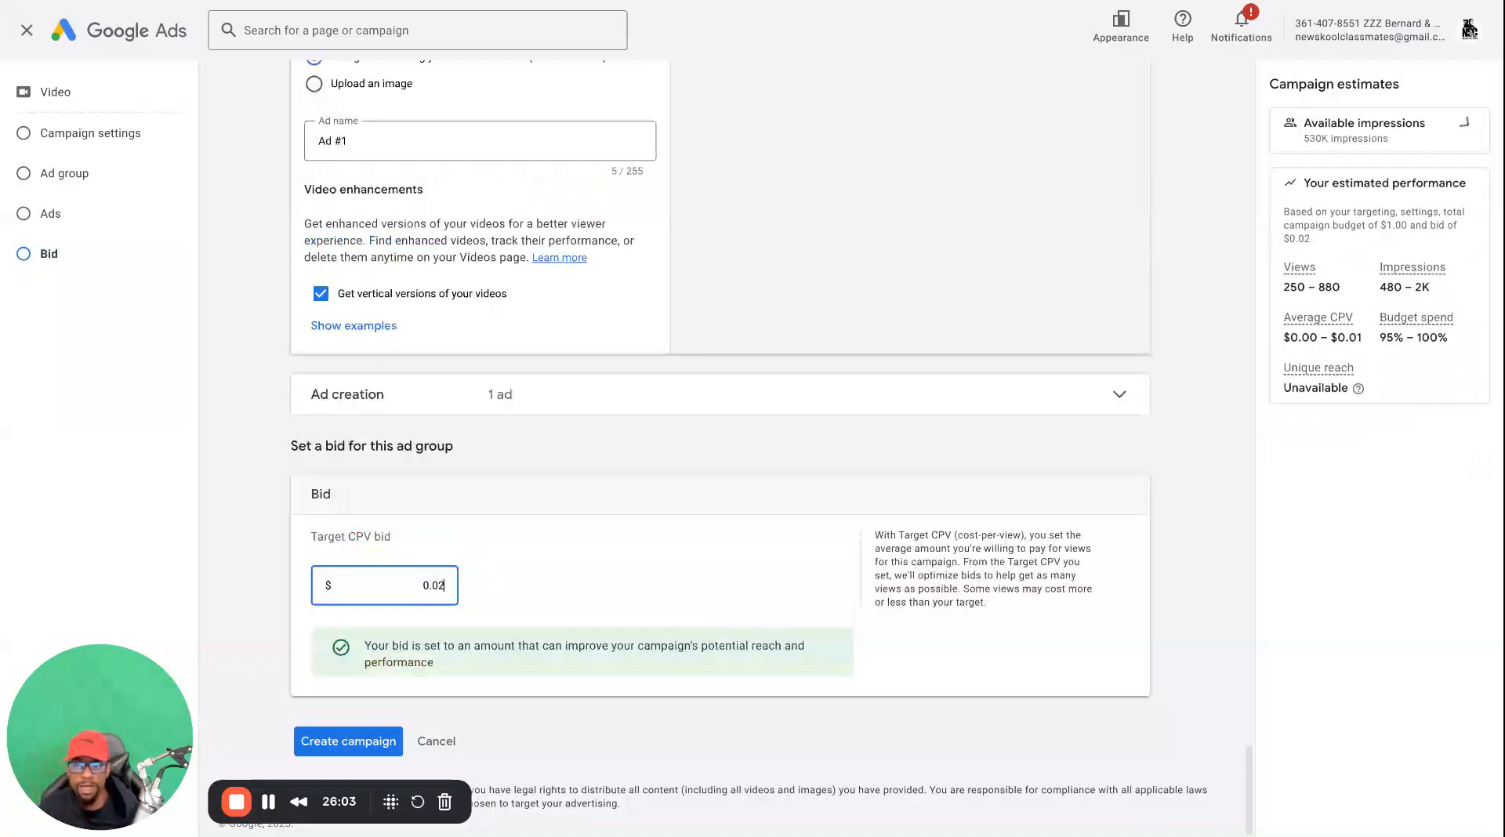
double_click(440, 585)
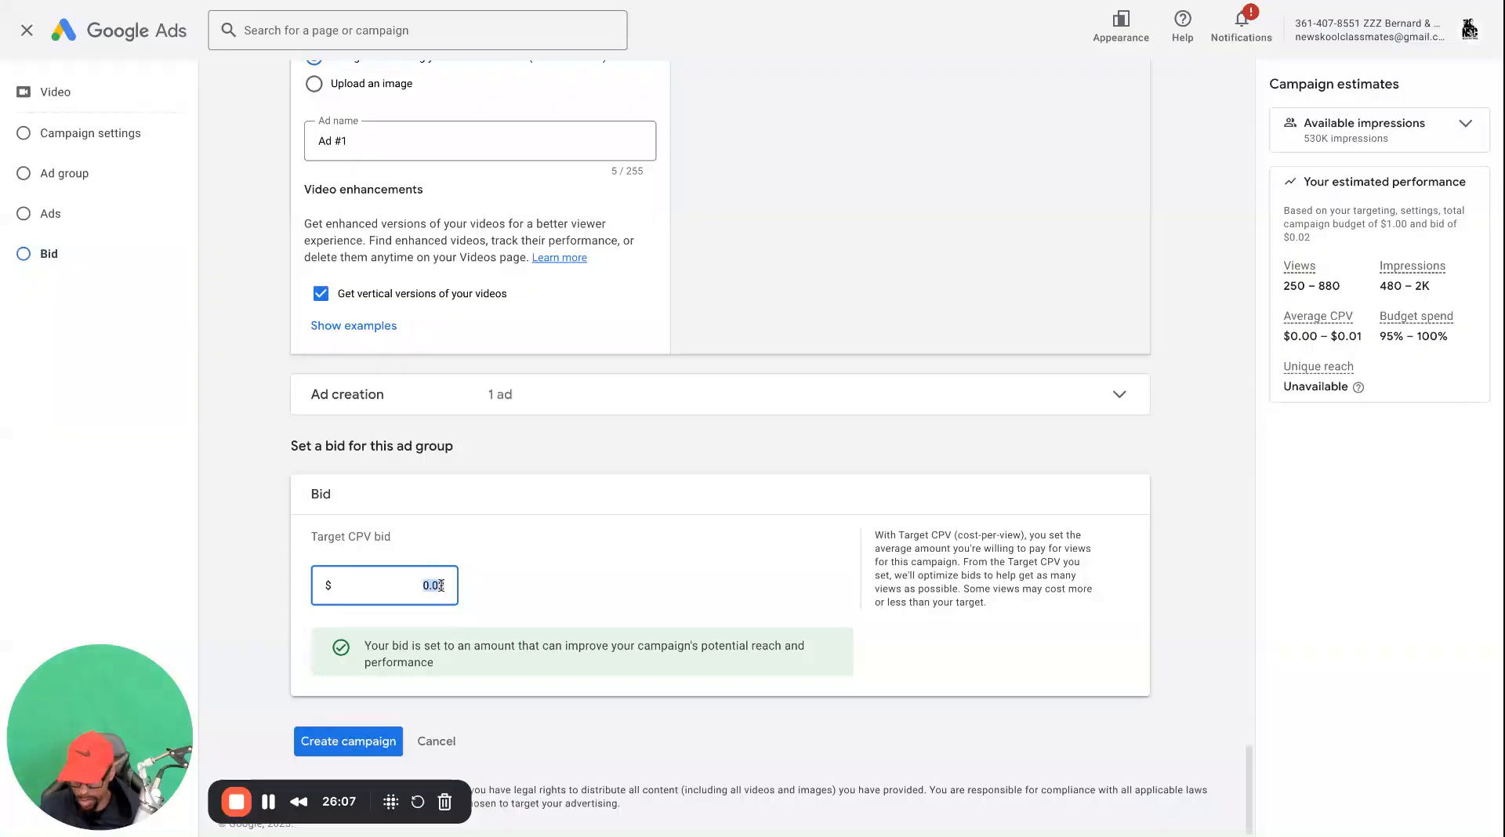
key("BackSpace")
Change the campaign's location targeting to United States and check the suggested target CPV bid
scroll(474, 577, "up", 20)
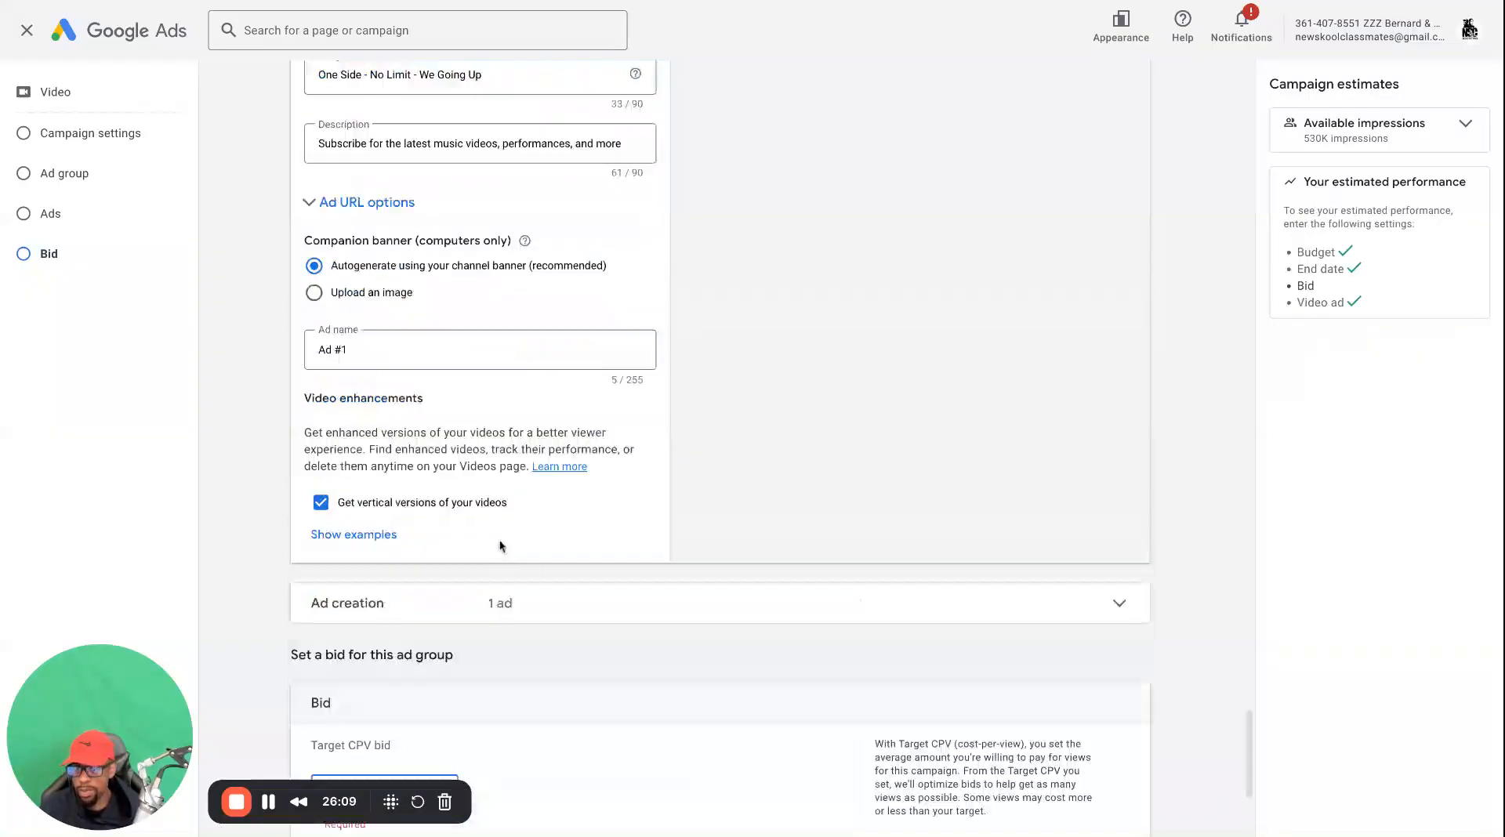
scroll(507, 537, "up", 5)
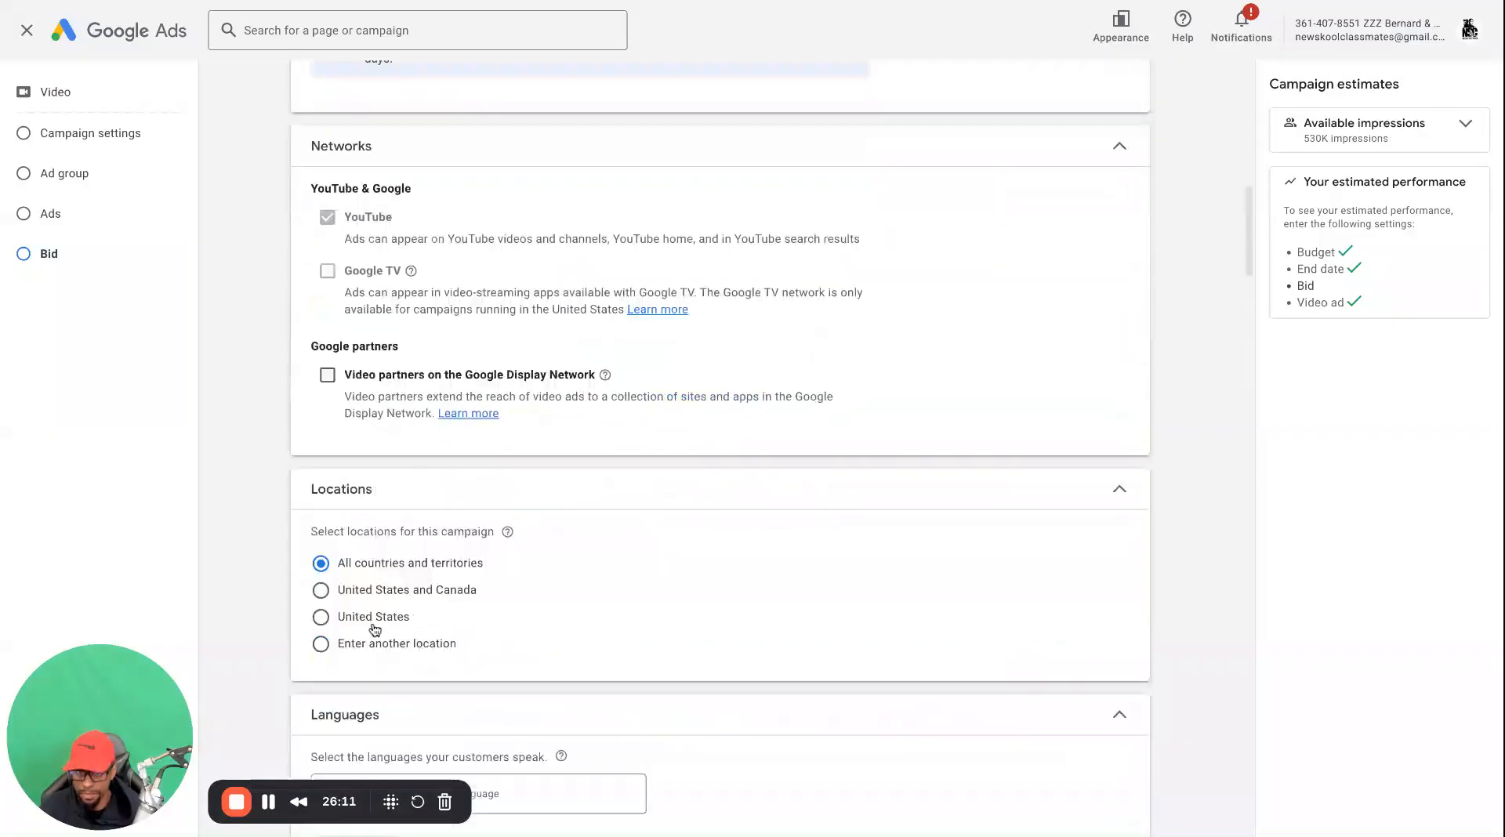
left_click(322, 618)
scroll(510, 580, "down", 15)
scroll(474, 593, "down", 20)
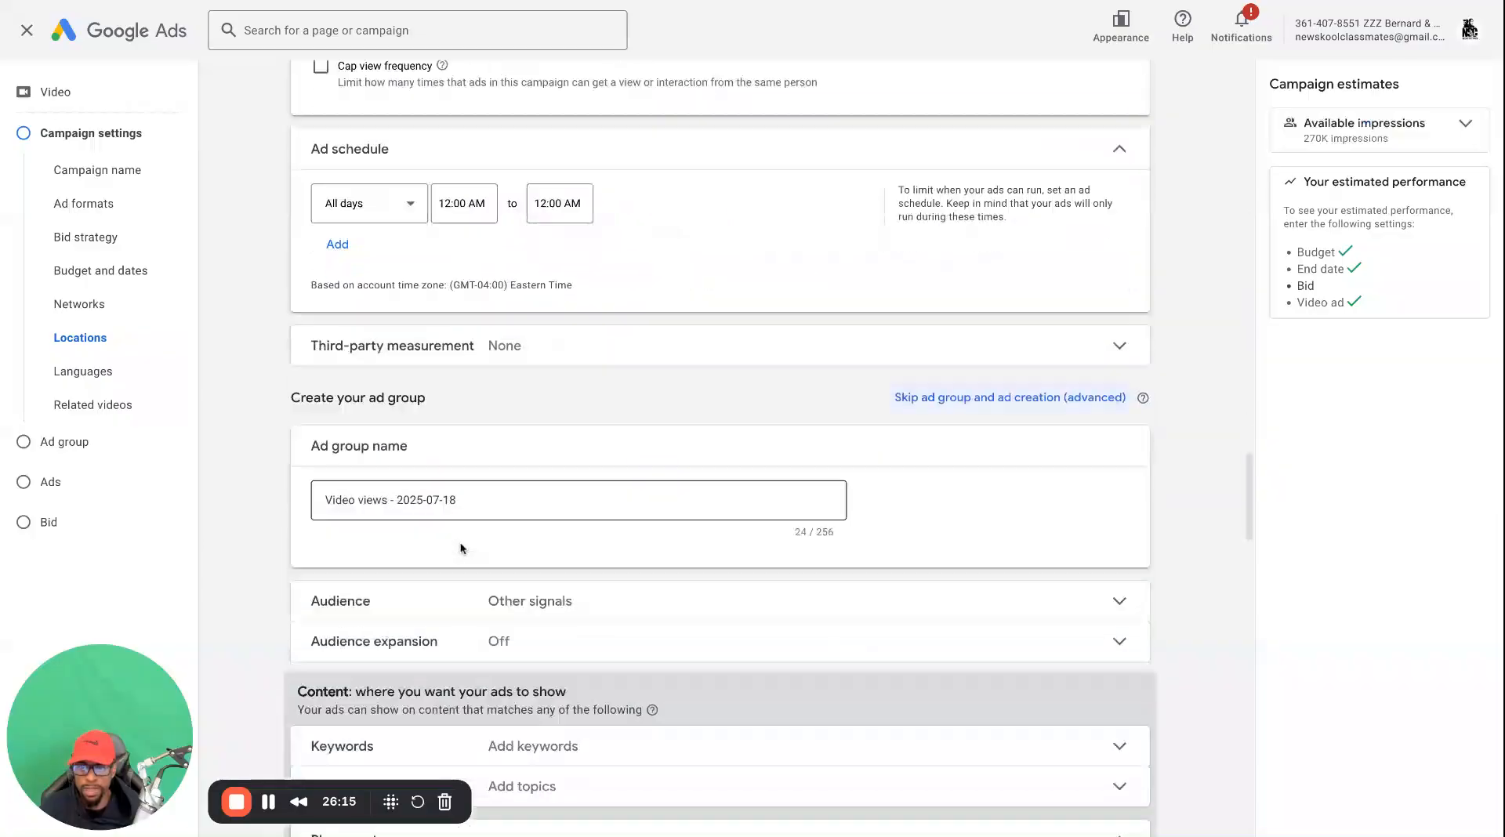
scroll(461, 547, "down", 12)
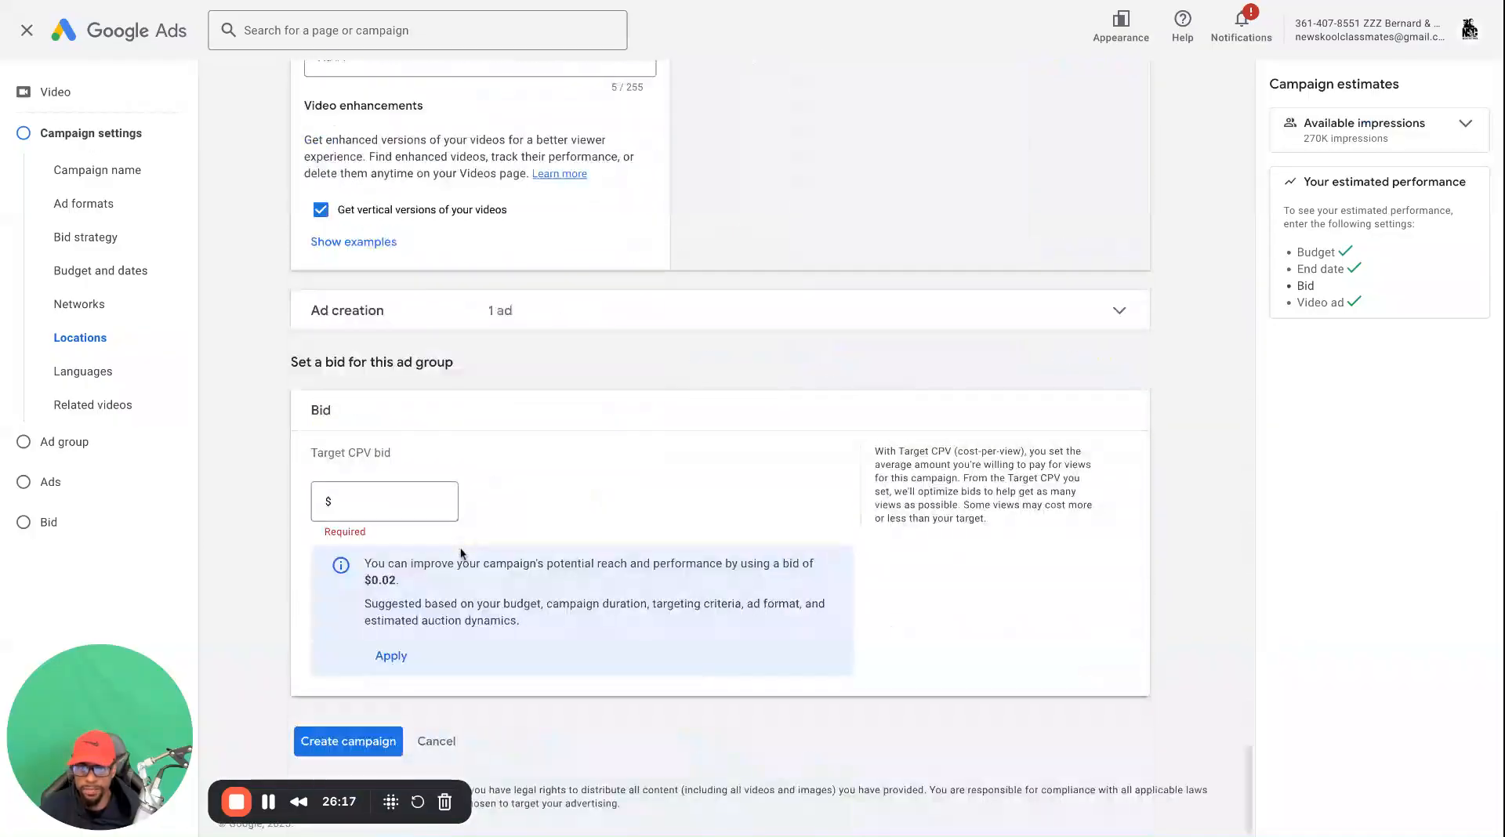
left_click(403, 502)
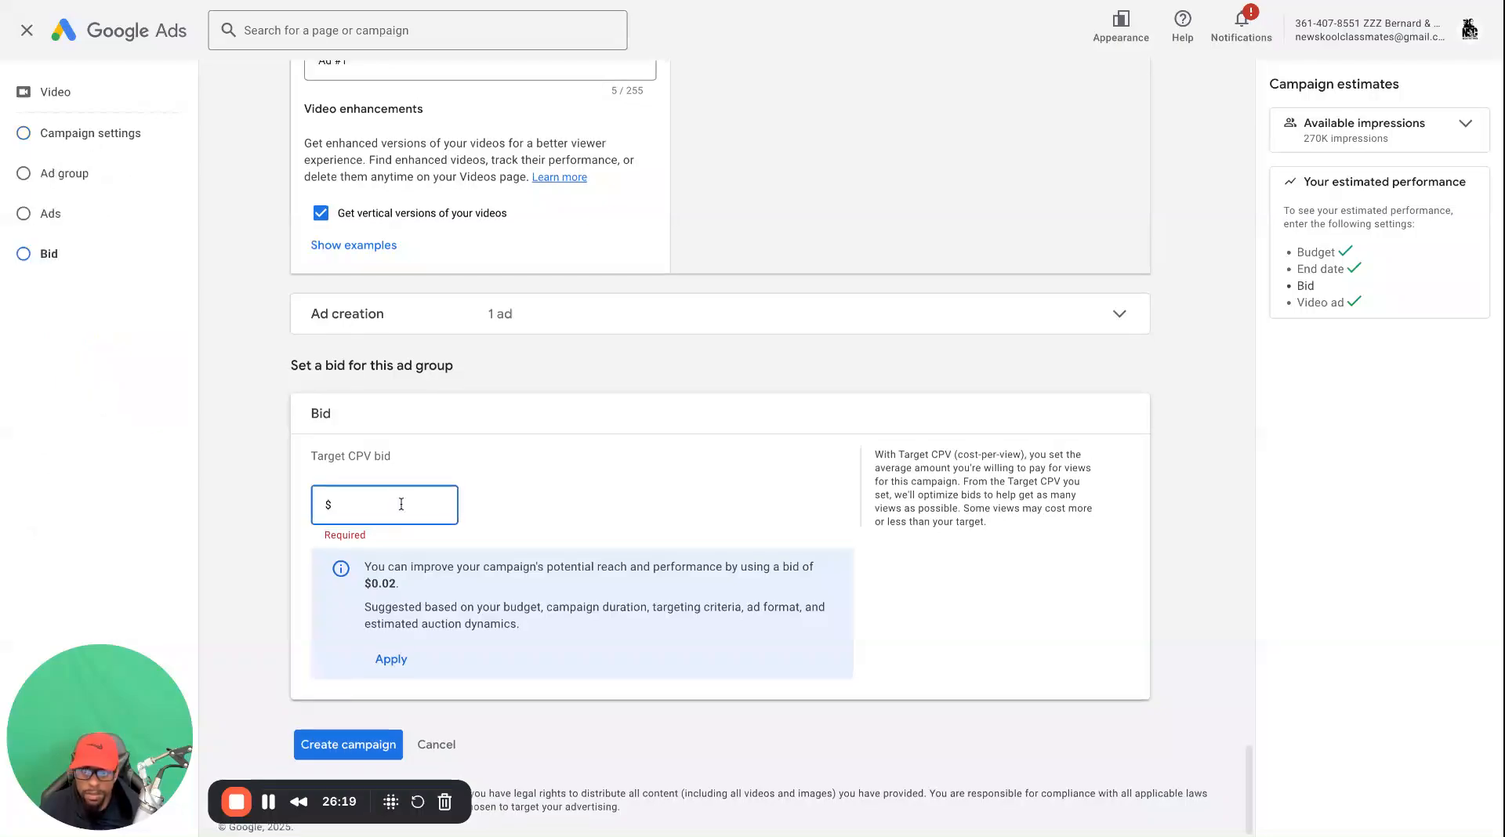
Change the campaign's location targeting to the city of Atlanta, Georgia, United States, and save it
scroll(415, 522, "up", 4)
scroll(423, 513, "up", 20)
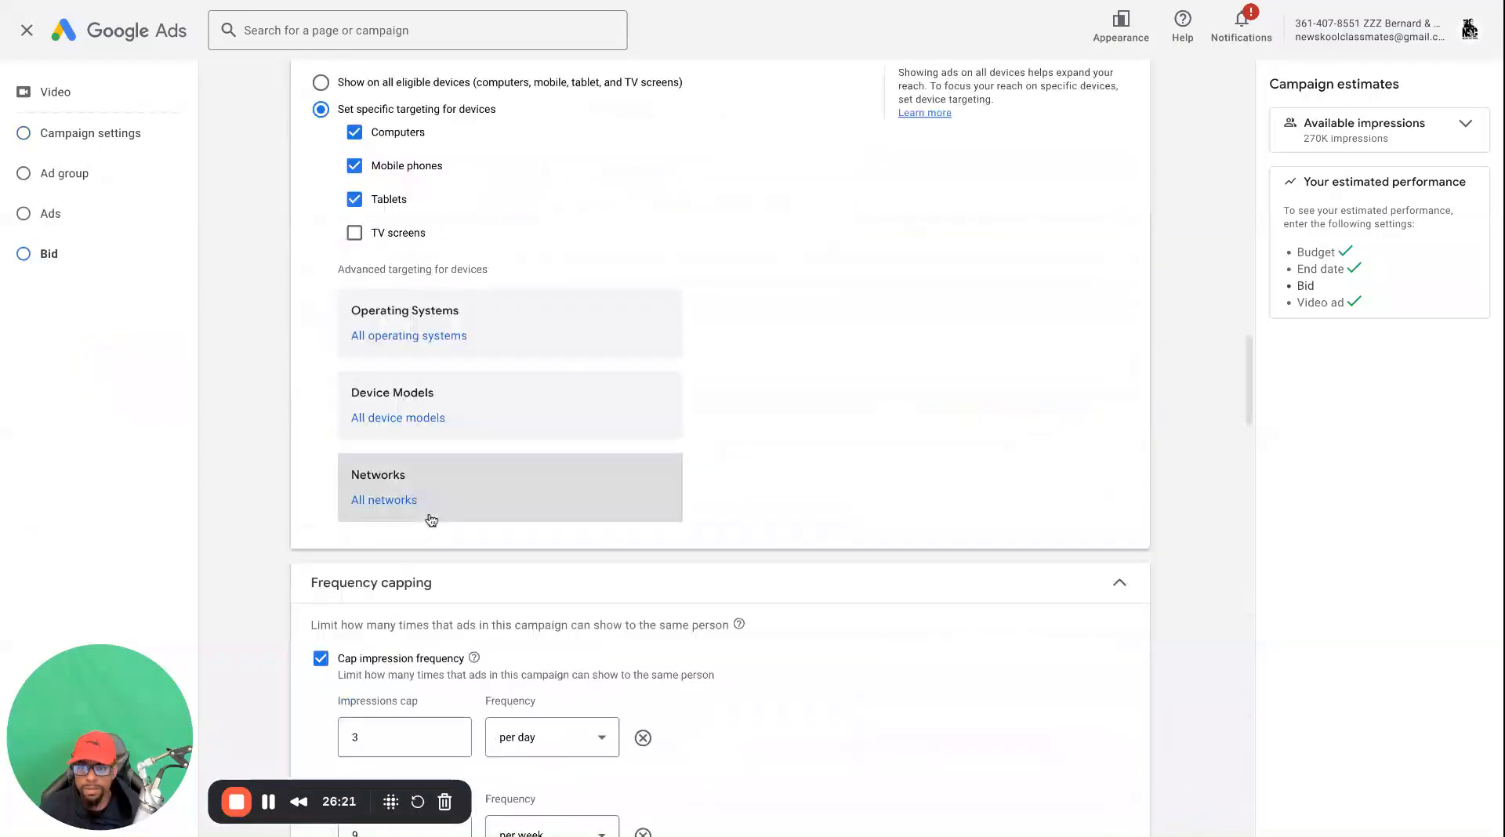
scroll(424, 493, "down", 8)
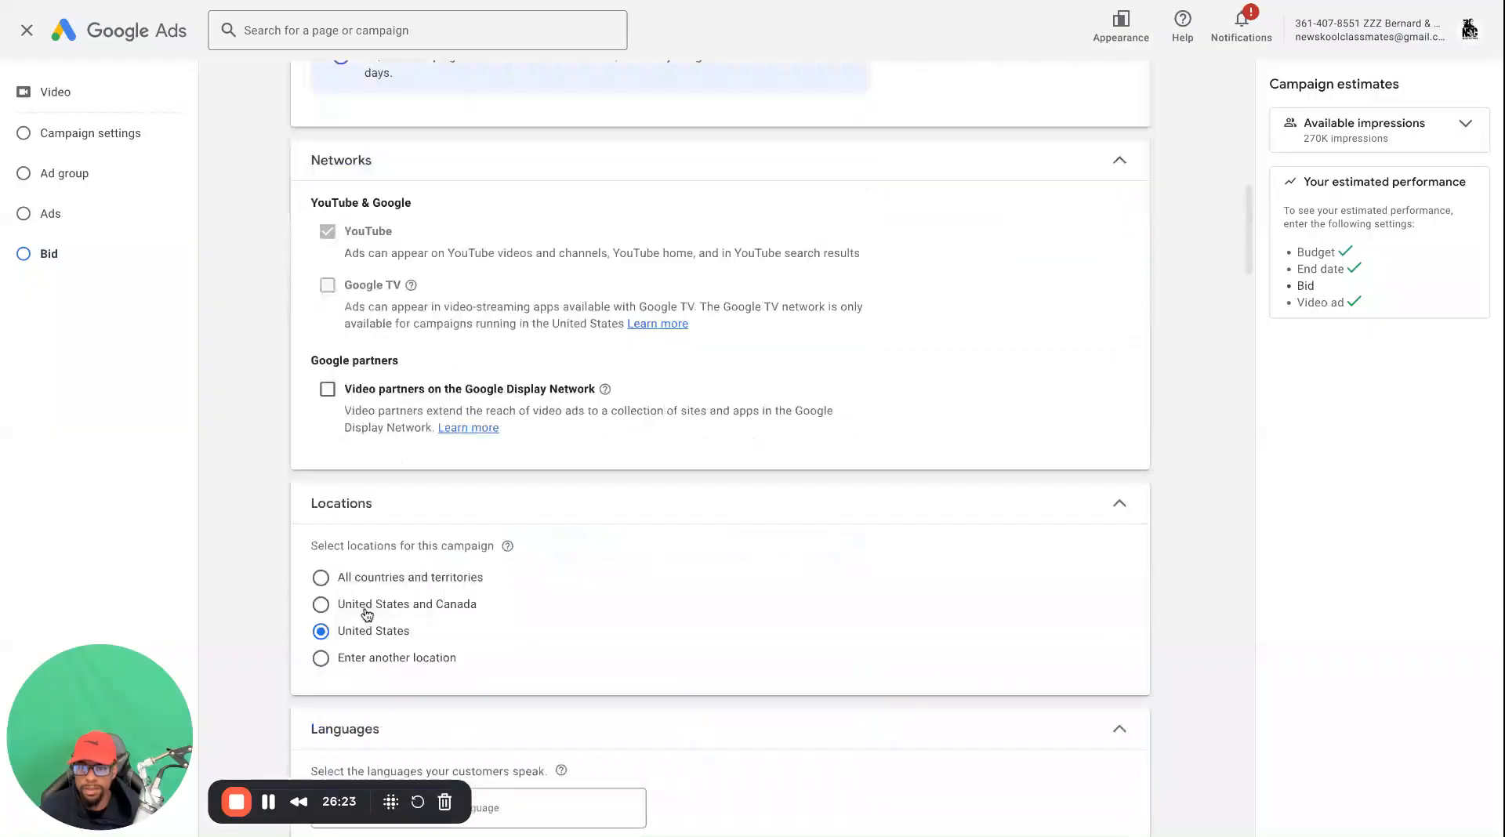
left_click(322, 660)
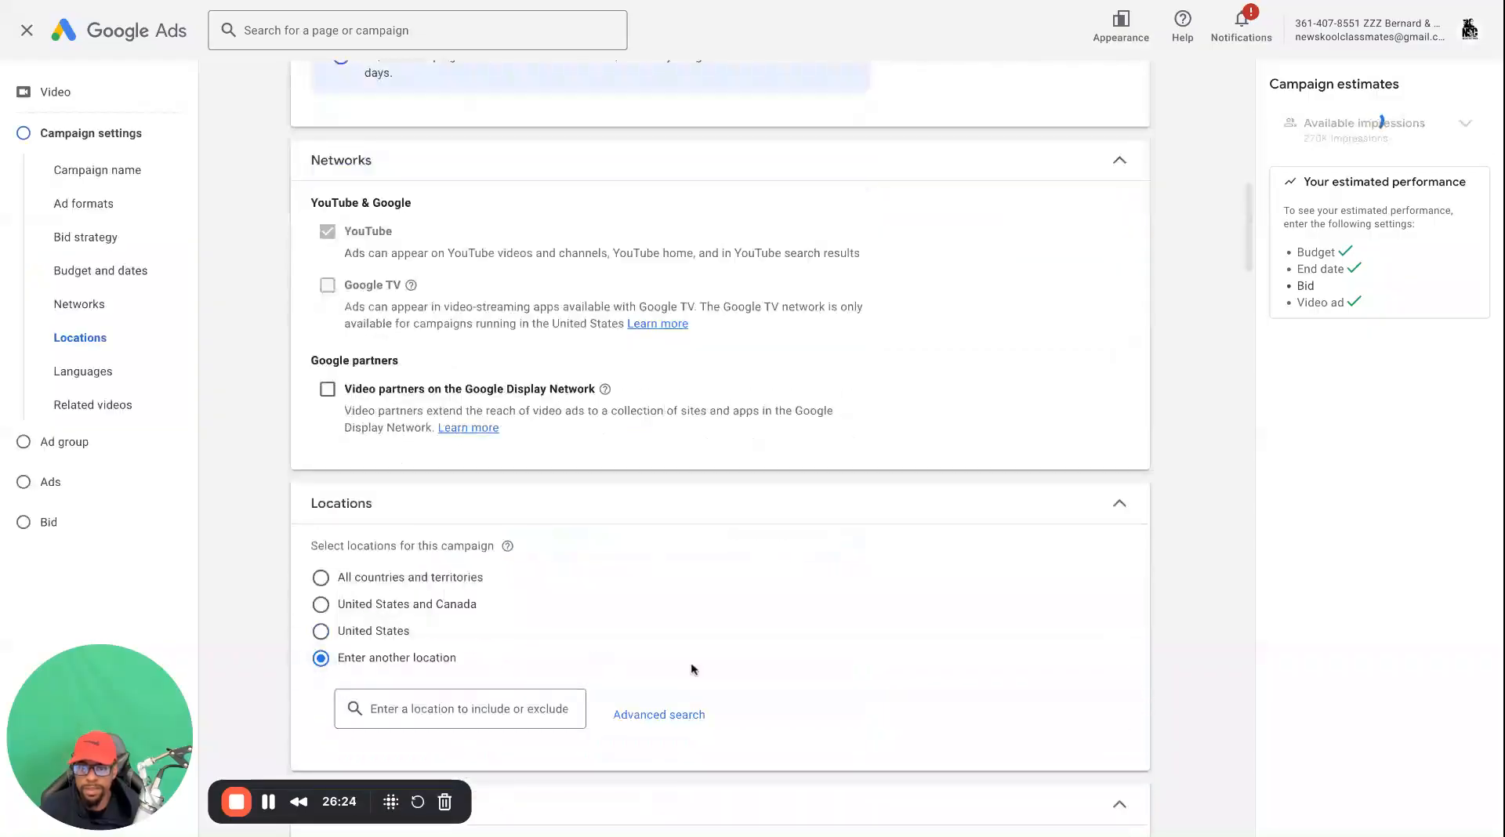
left_click(660, 714)
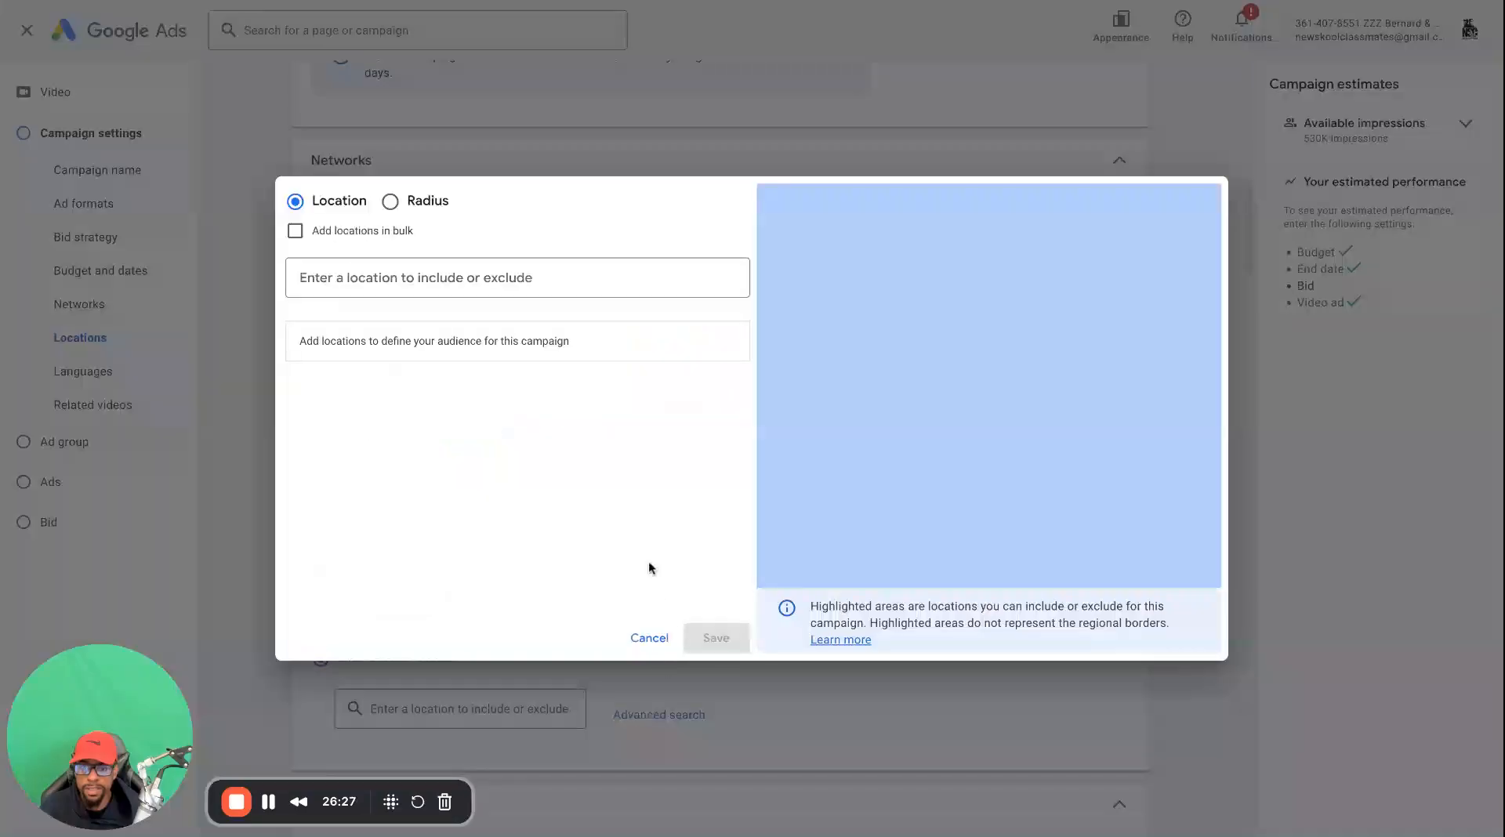
left_click(474, 281)
type("atlanta")
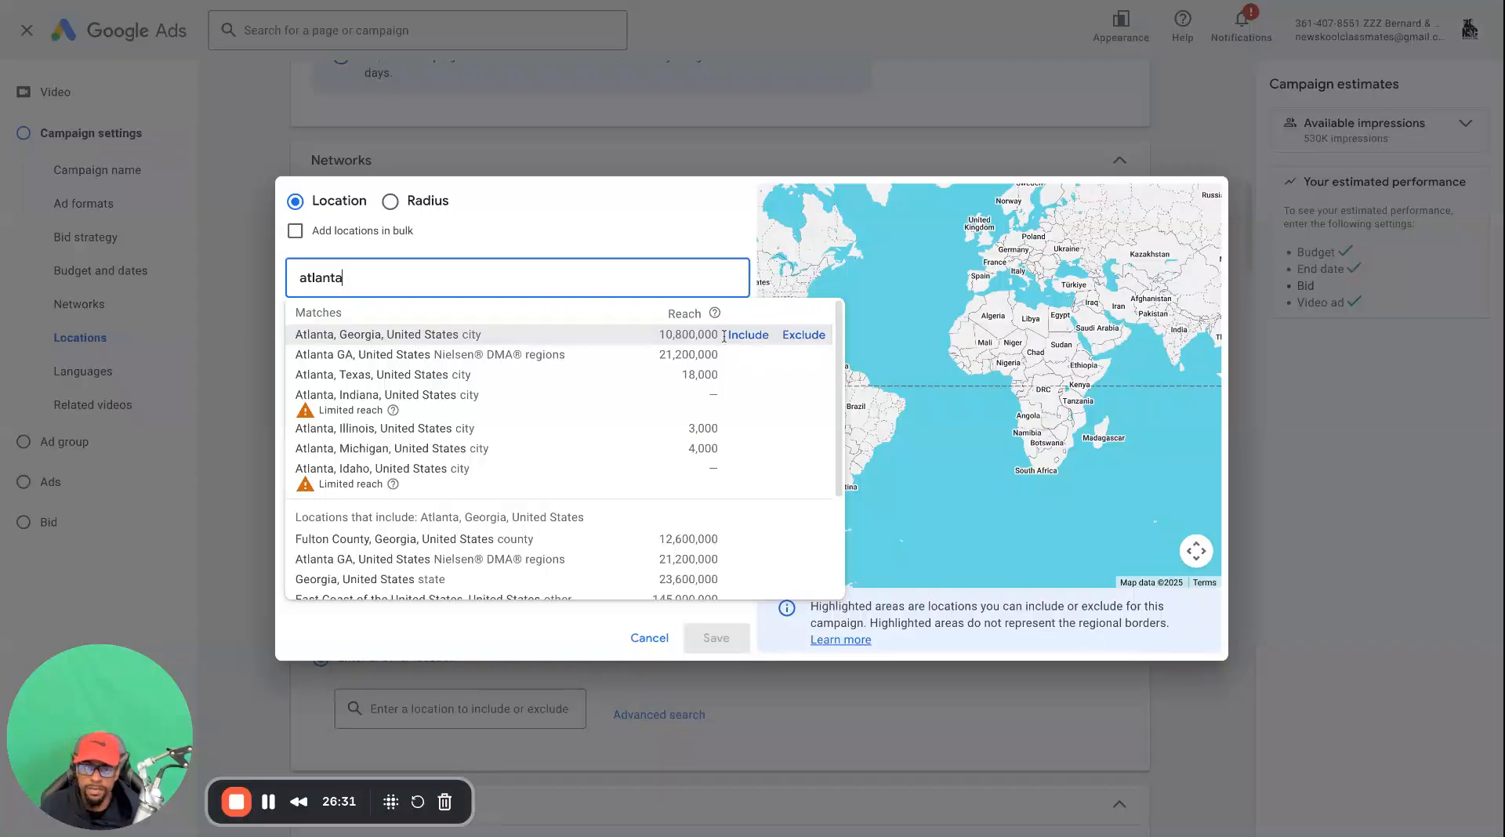
left_click(748, 335)
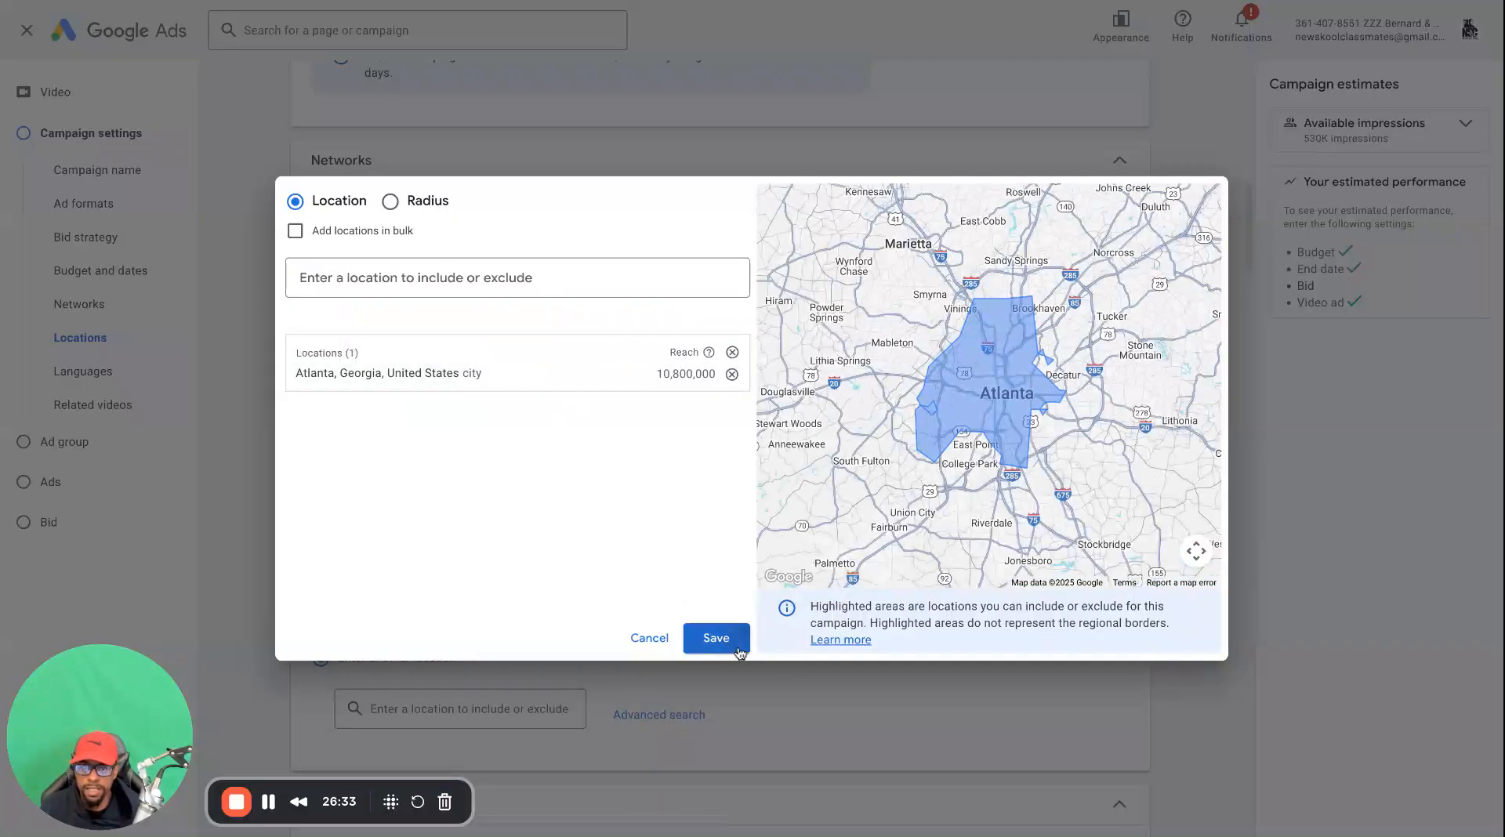
left_click(709, 639)
Set the ad group's target CPV bid to $0.06
scroll(458, 624, "down", 10)
scroll(457, 623, "down", 20)
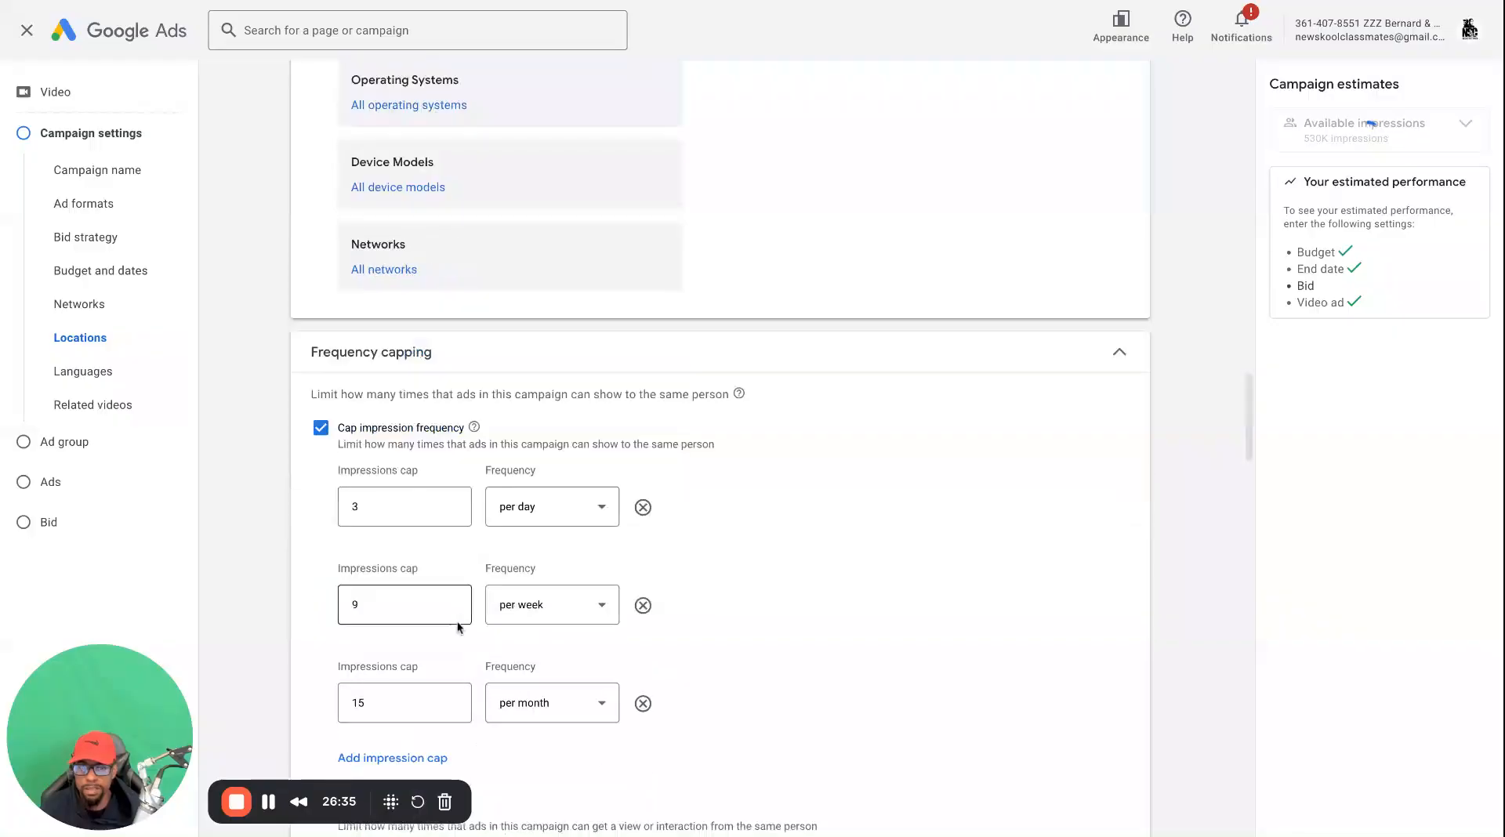
scroll(444, 626, "down", 8)
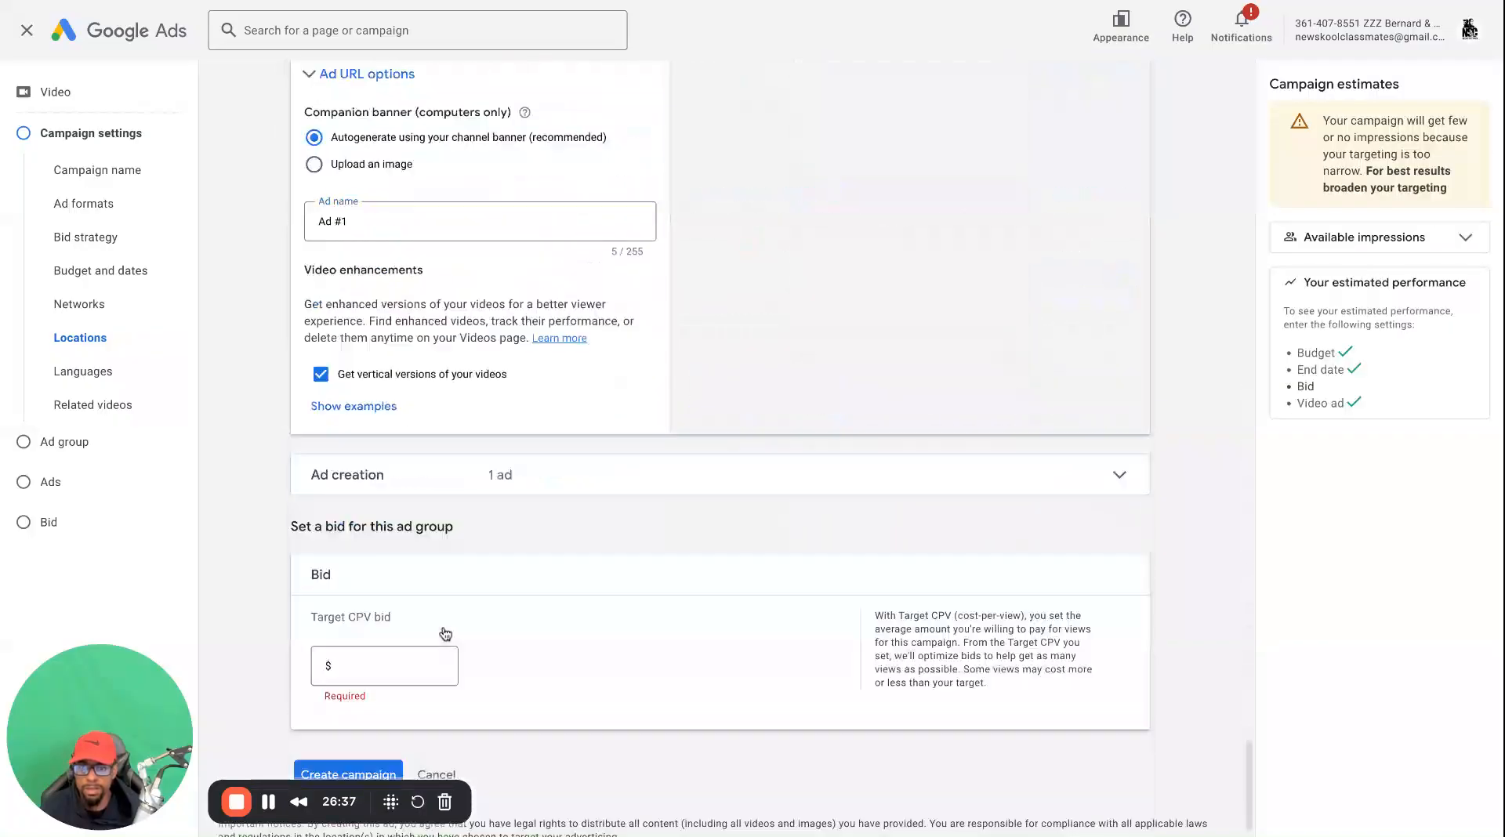
left_click(388, 627)
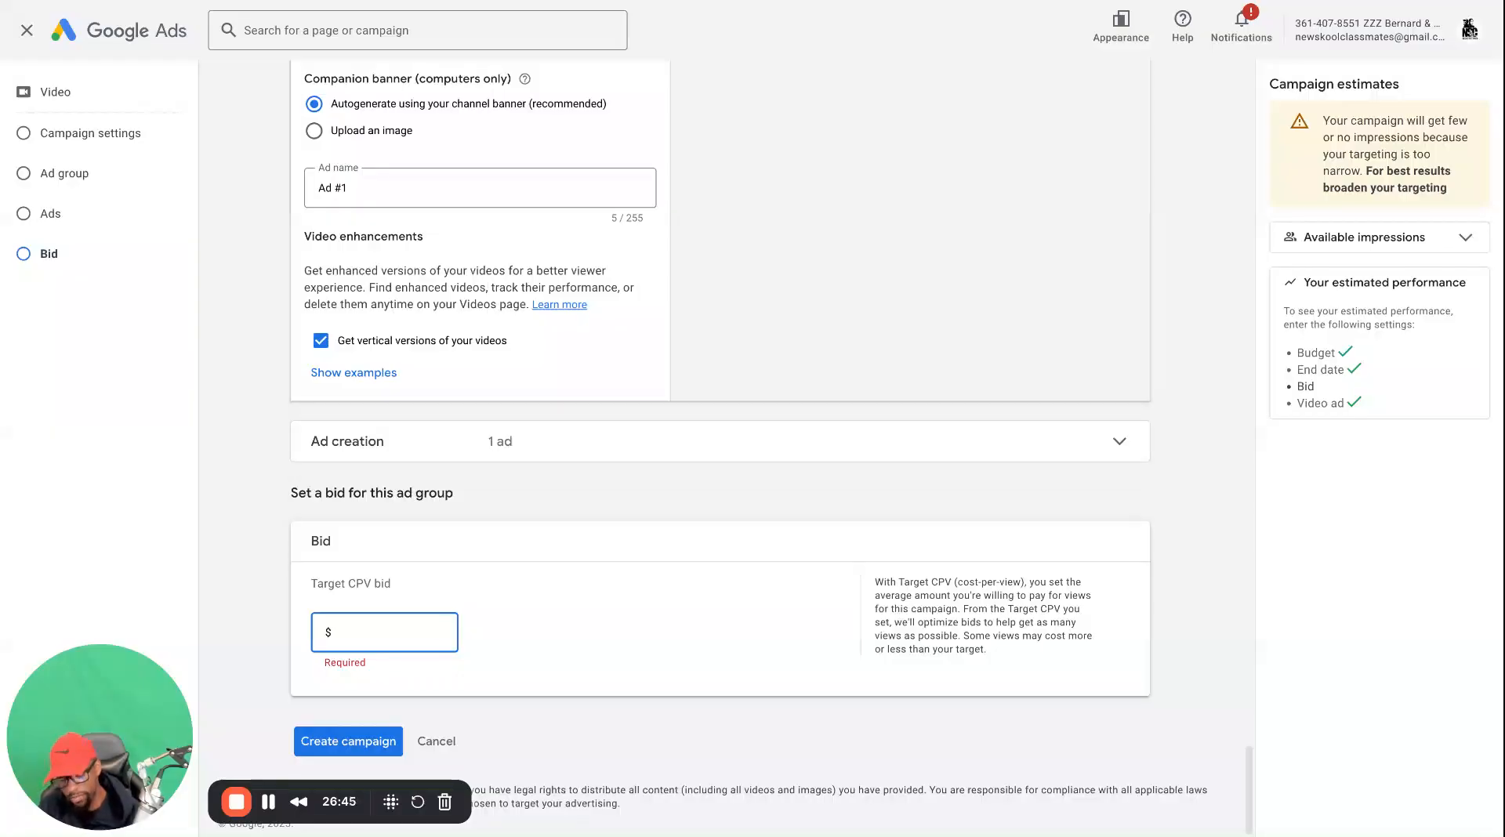
type("0")
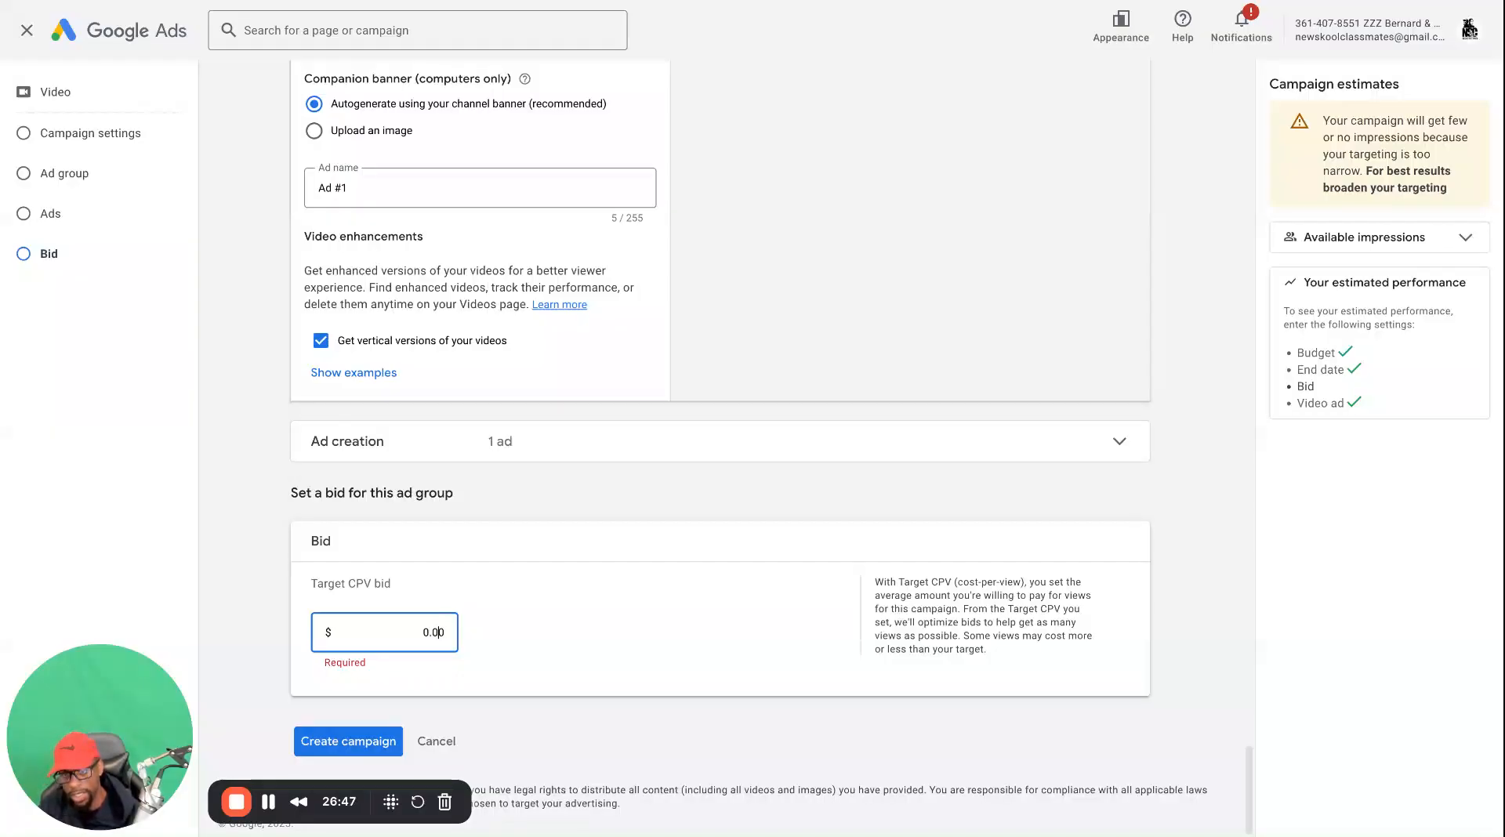
type("3")
key("BackSpace")
type("6")
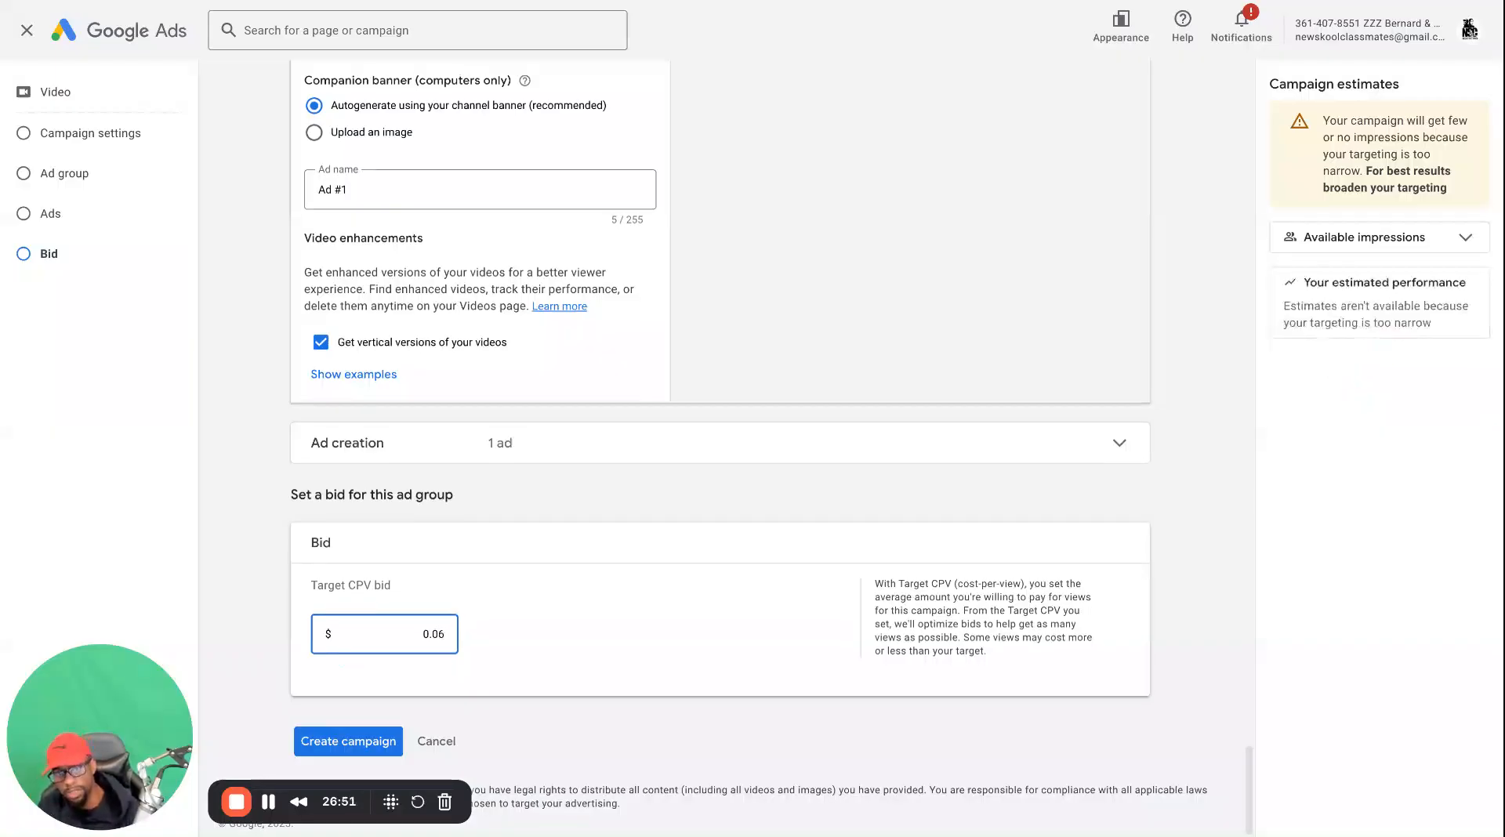
Change the campaign's location targeting to All countries and territories
scroll(429, 620, "up", 1)
scroll(439, 598, "up", 1)
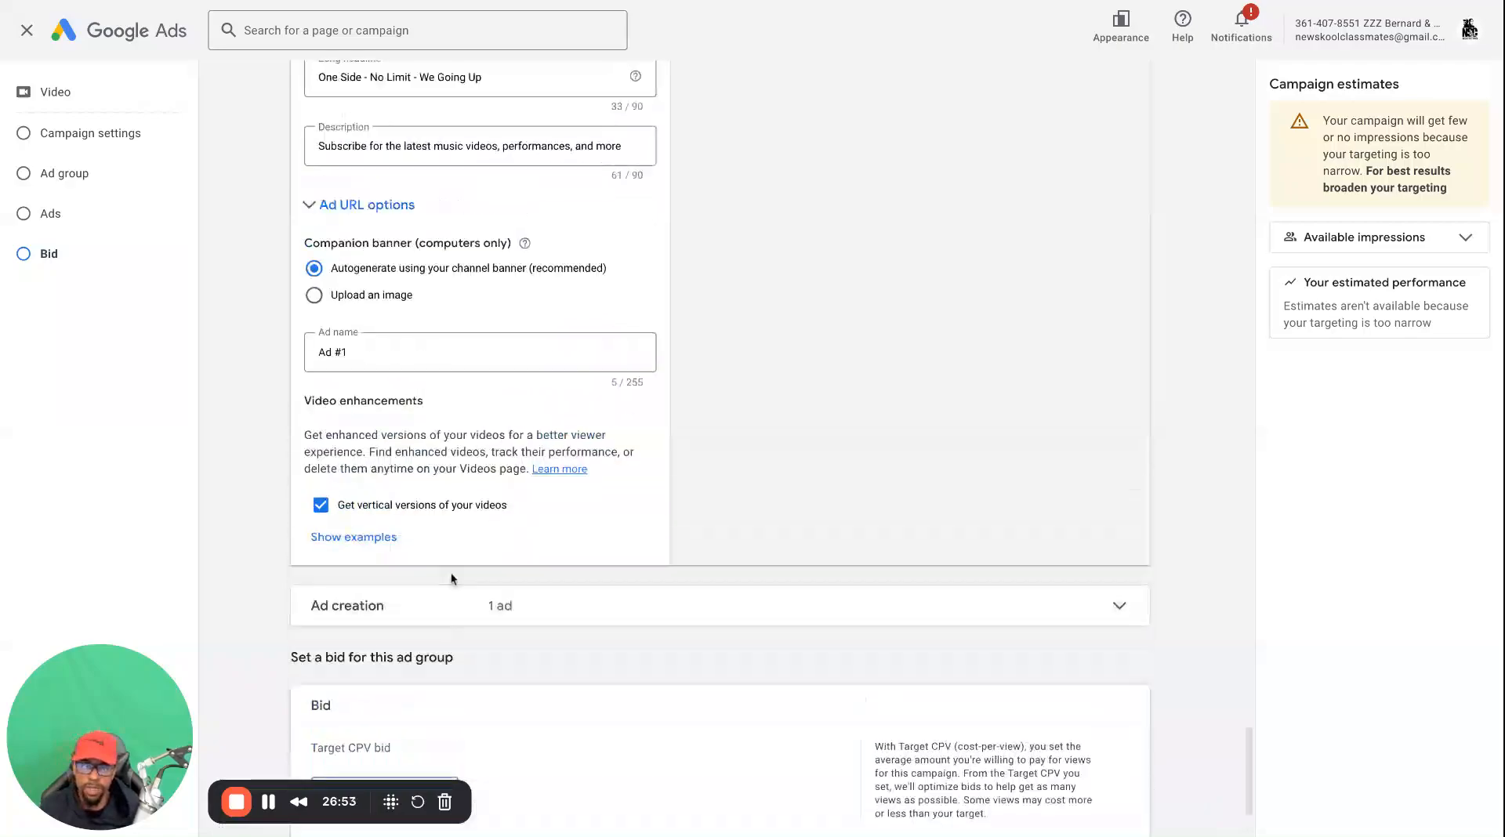
scroll(449, 572, "down", 2)
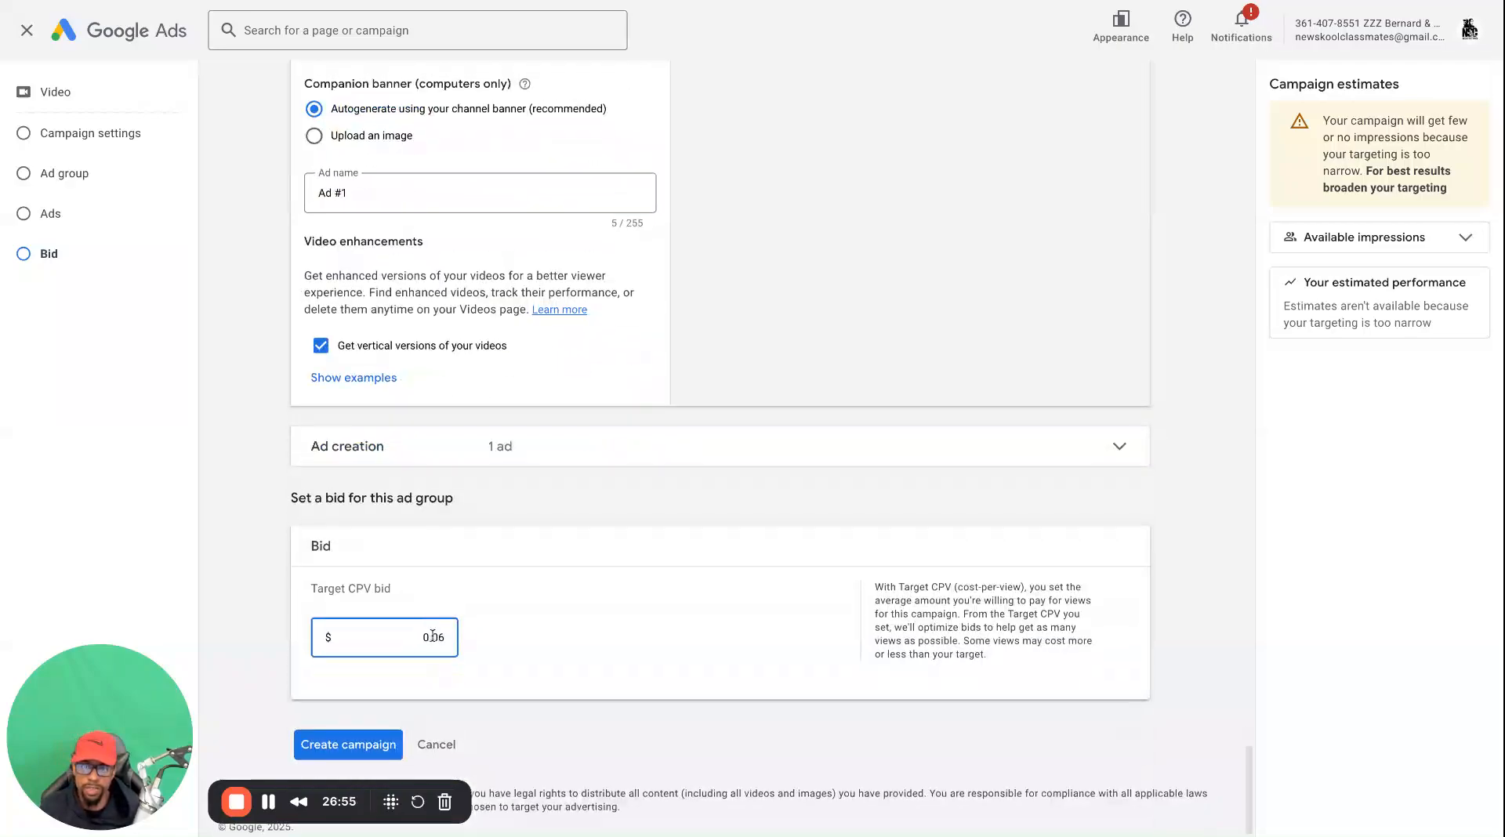
scroll(431, 580, "up", 15)
scroll(462, 486, "up", 15)
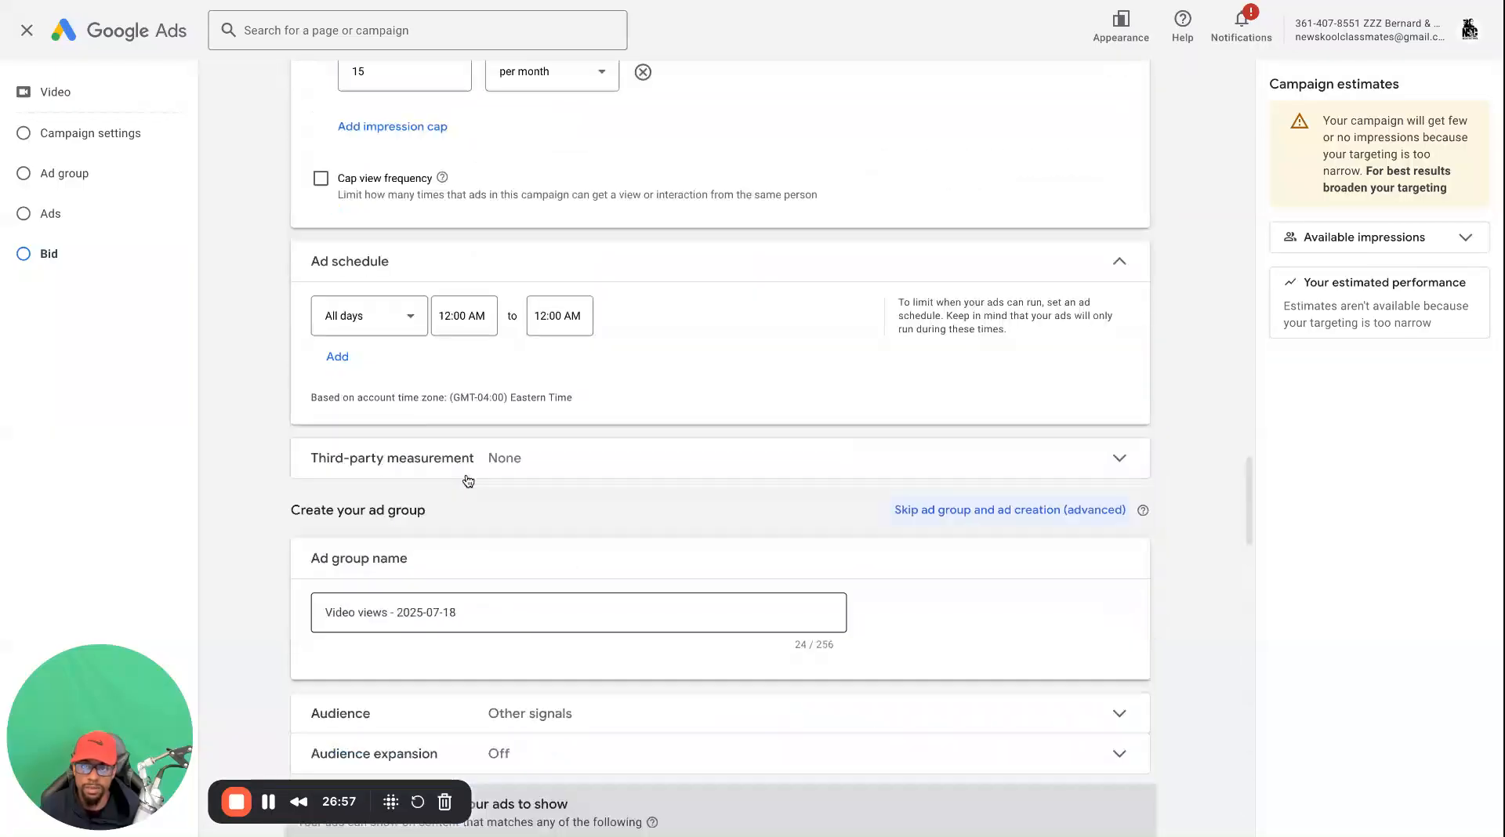
scroll(505, 427, "up", 6)
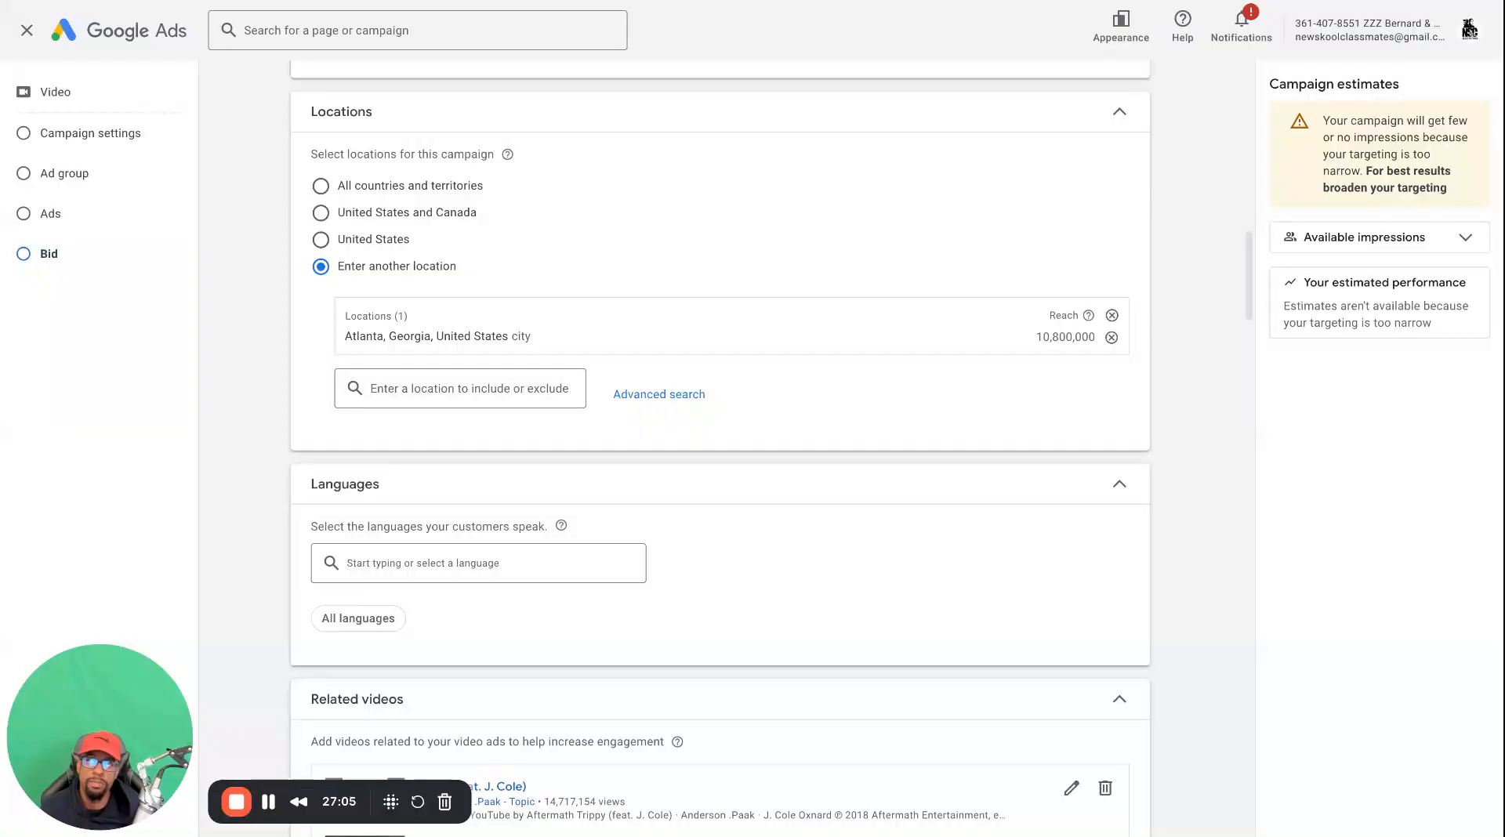
scroll(521, 439, "up", 4)
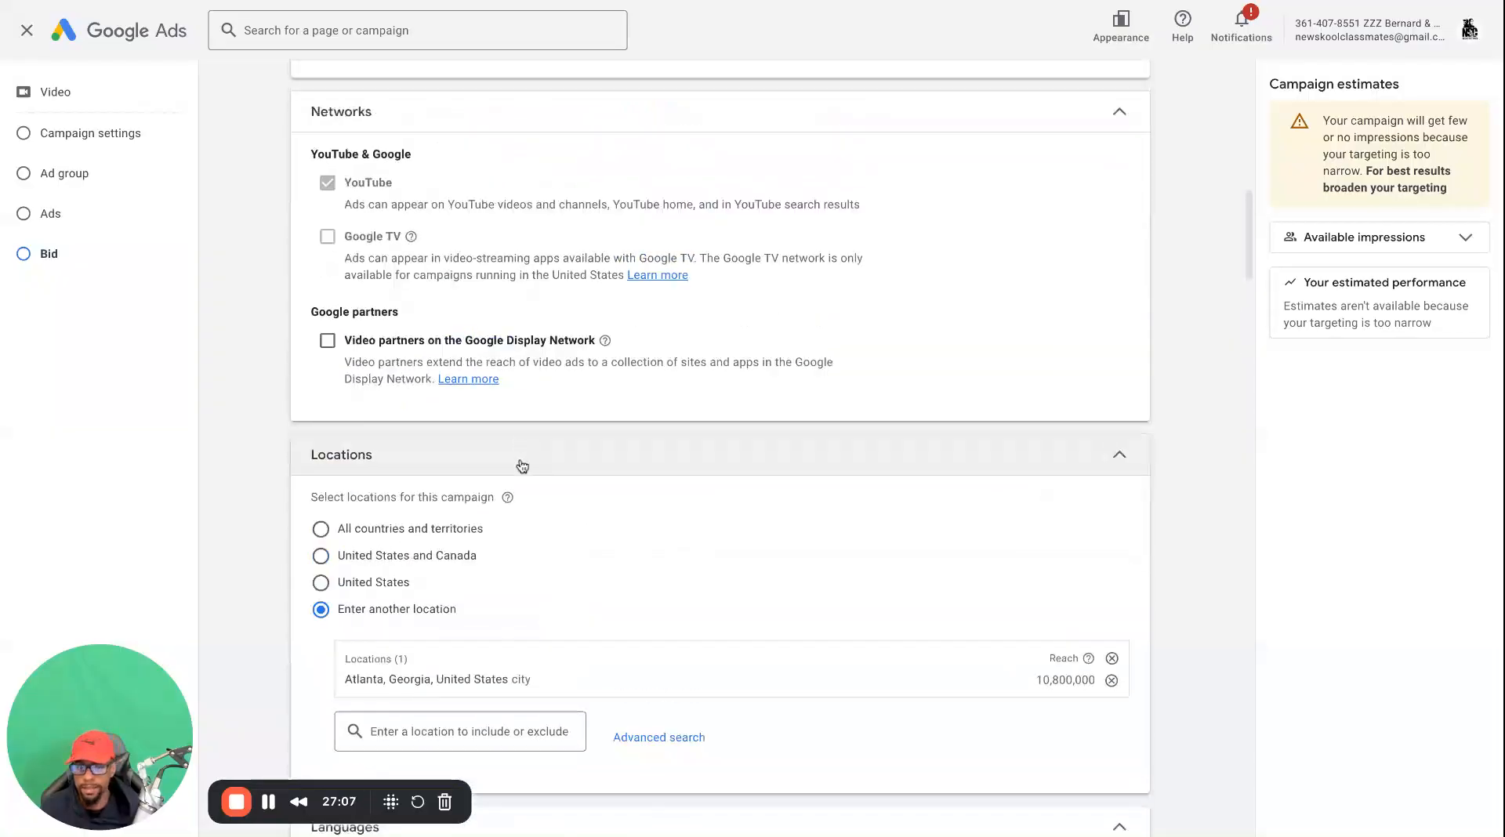
left_click(333, 529)
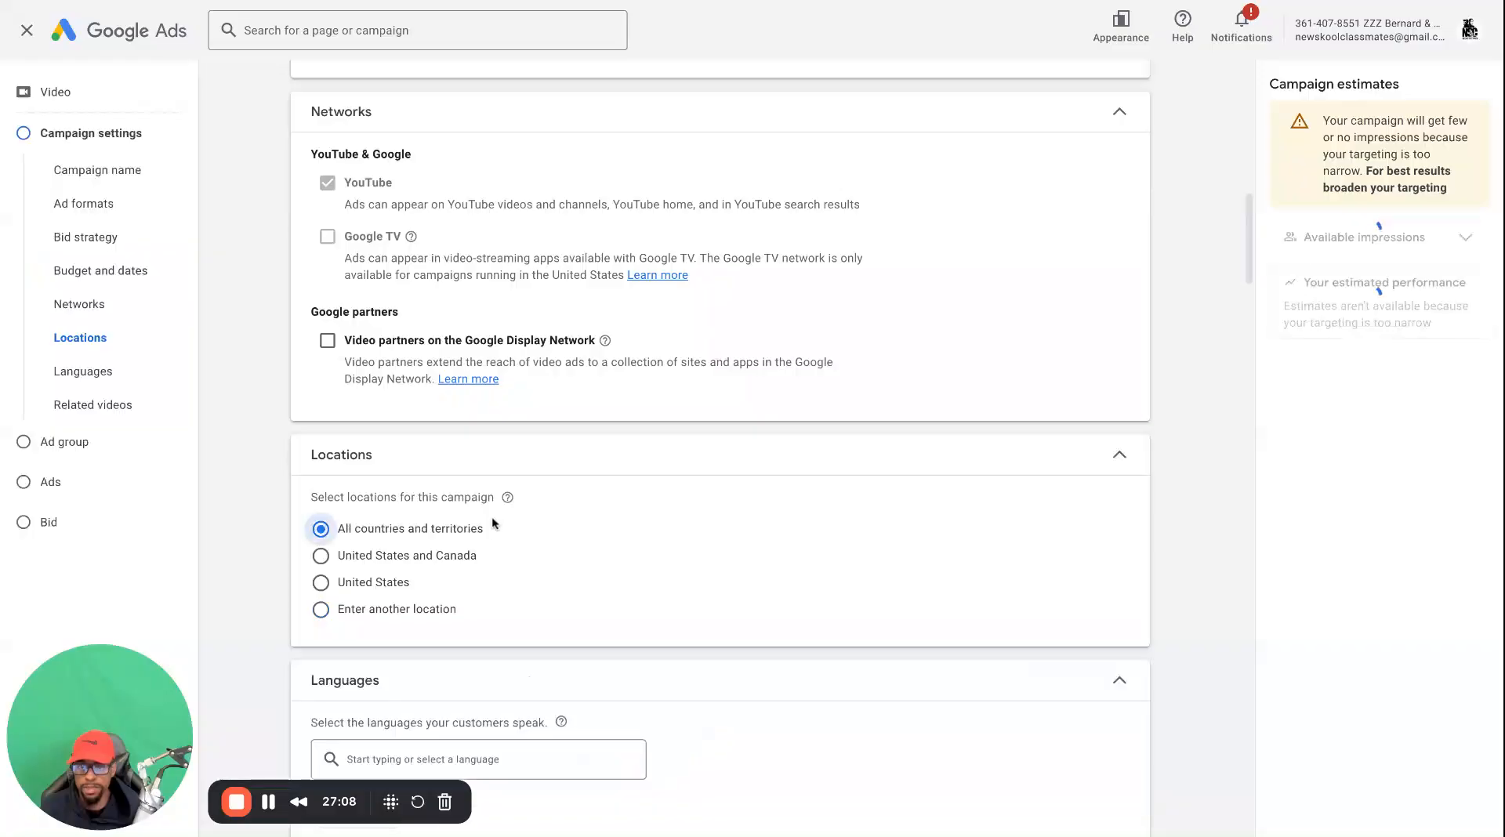
Set the ad group's target CPV bid to $0.02
scroll(478, 533, "down", 20)
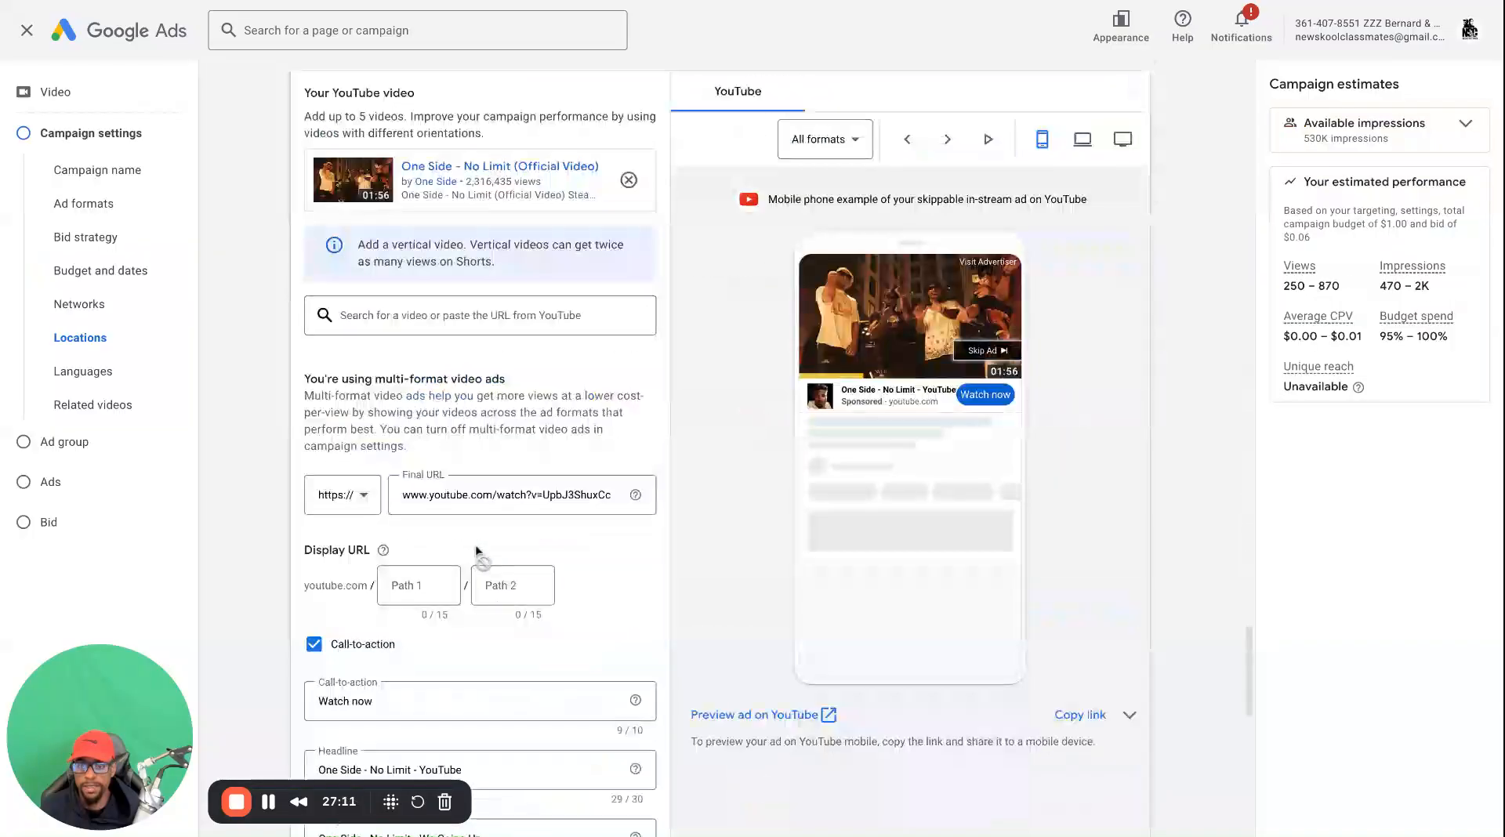
scroll(475, 551, "down", 10)
double_click(431, 584)
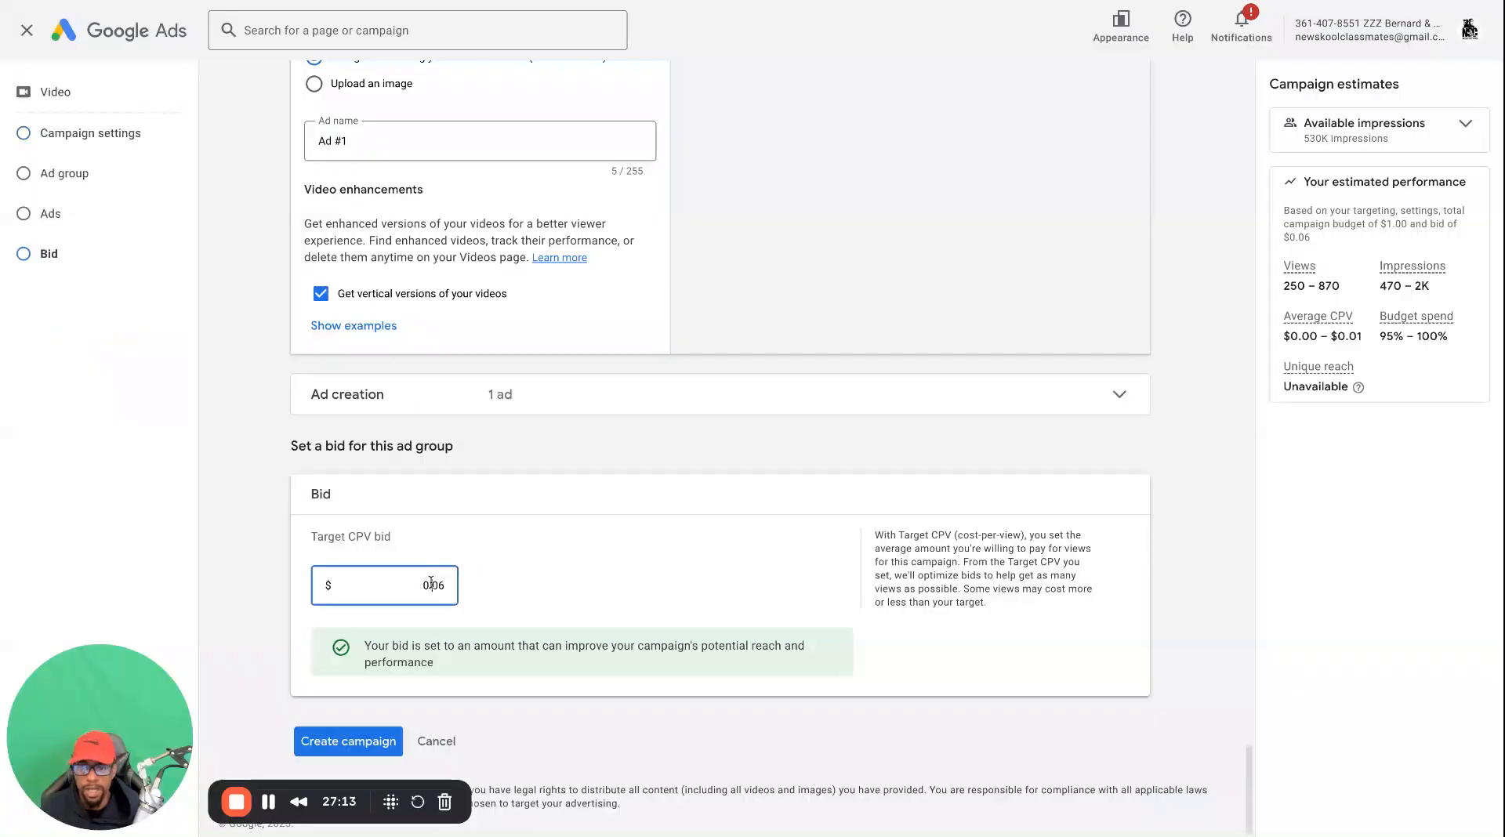
key("BackSpace")
type("2")
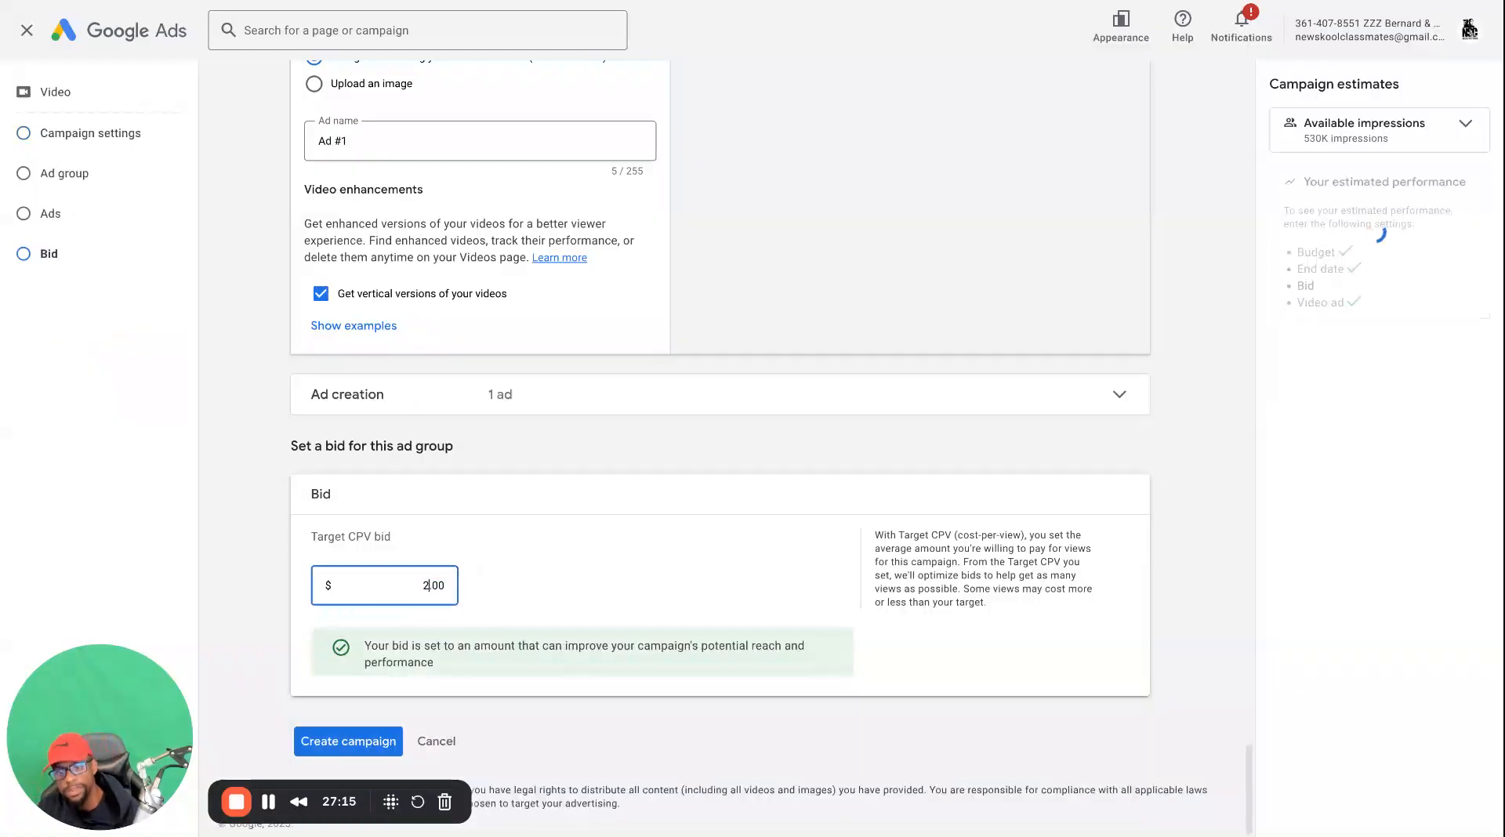
type("0")
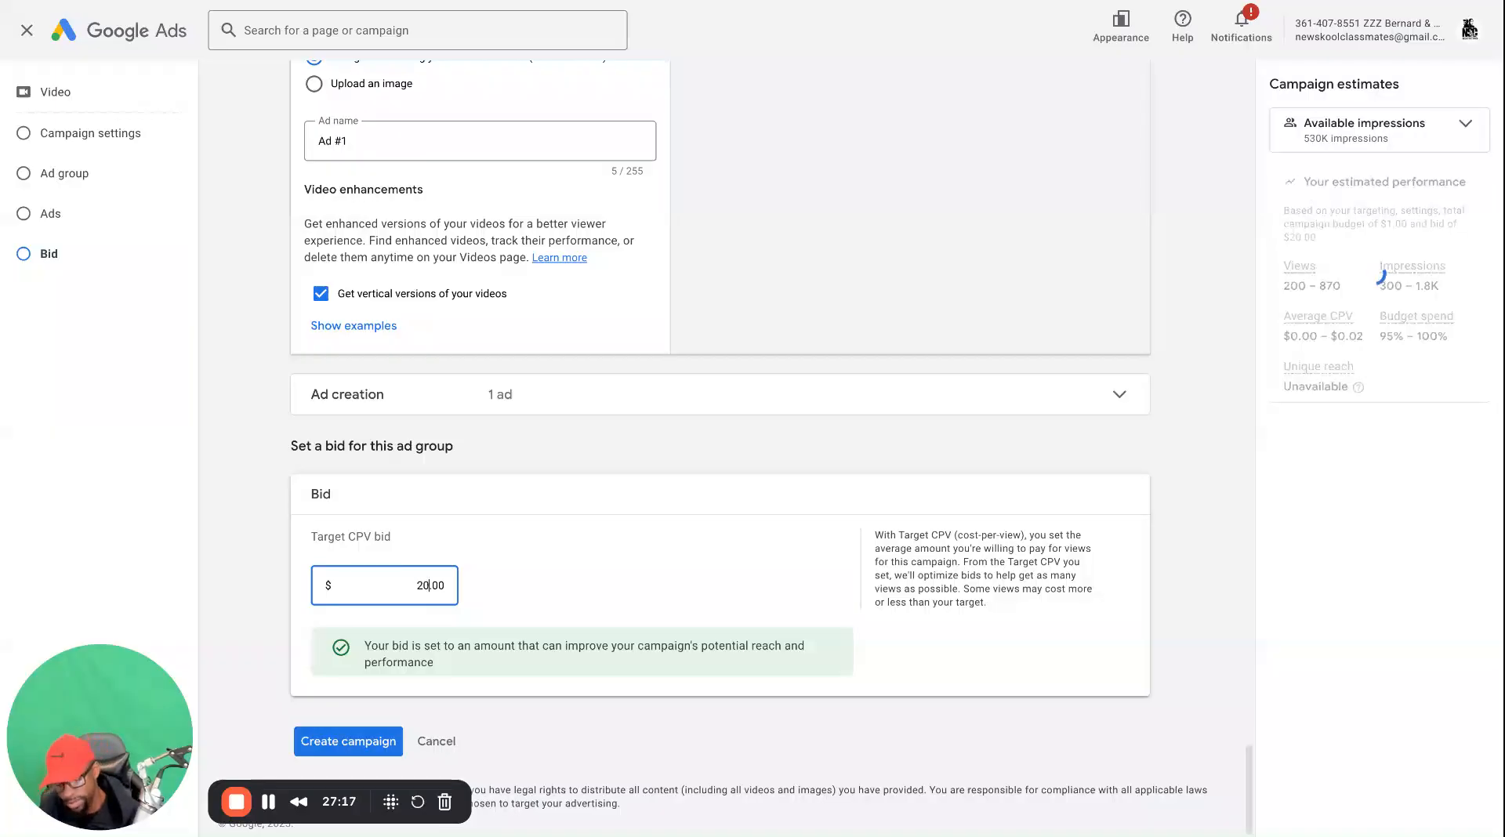
key("BackSpace")
key("BackSpace")
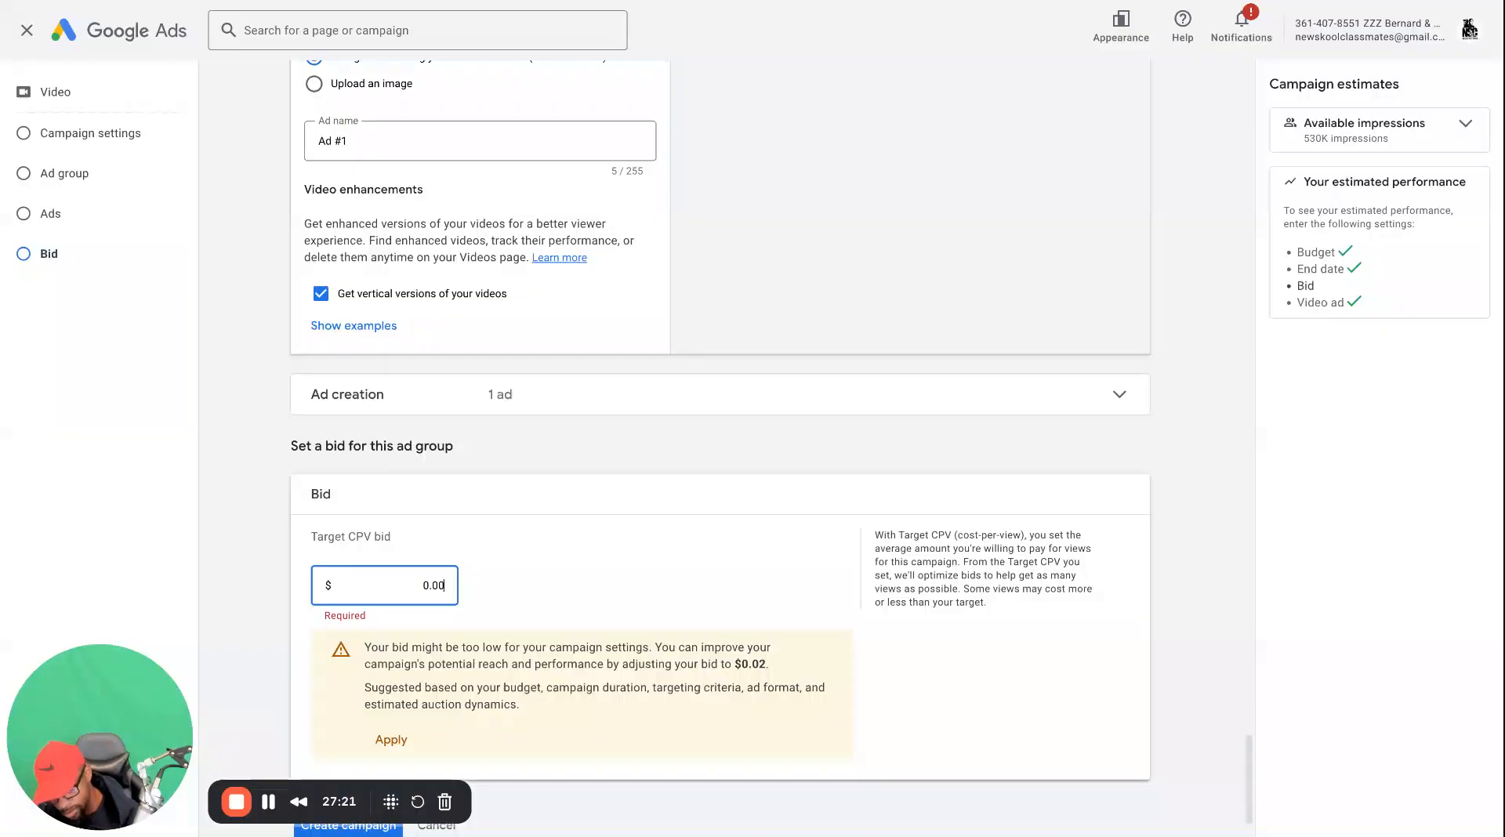
type("0.0")
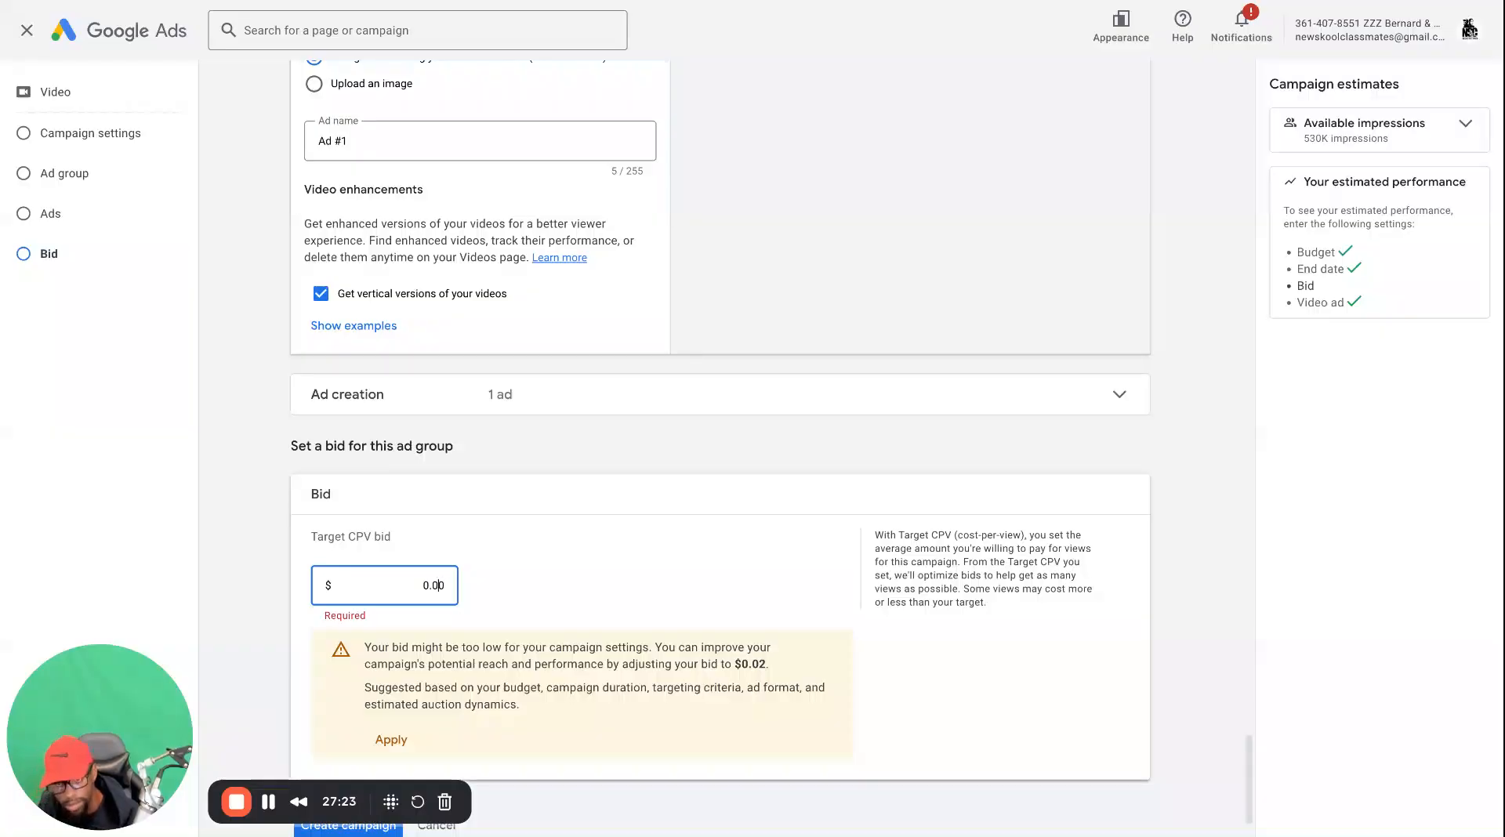
type("2")
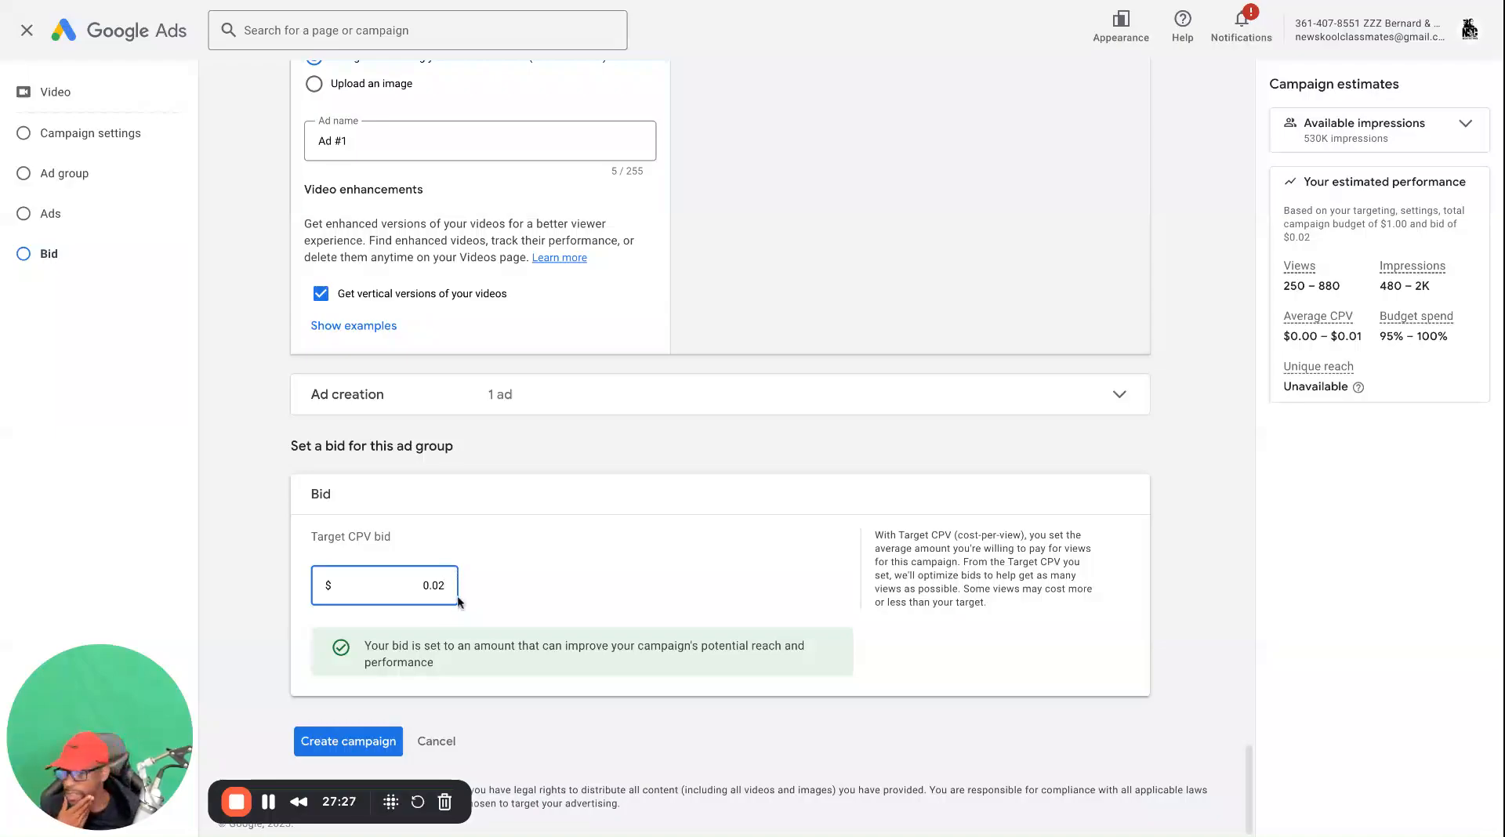
Rename the campaign to TEST 23 and submit it for creation
left_click(351, 746)
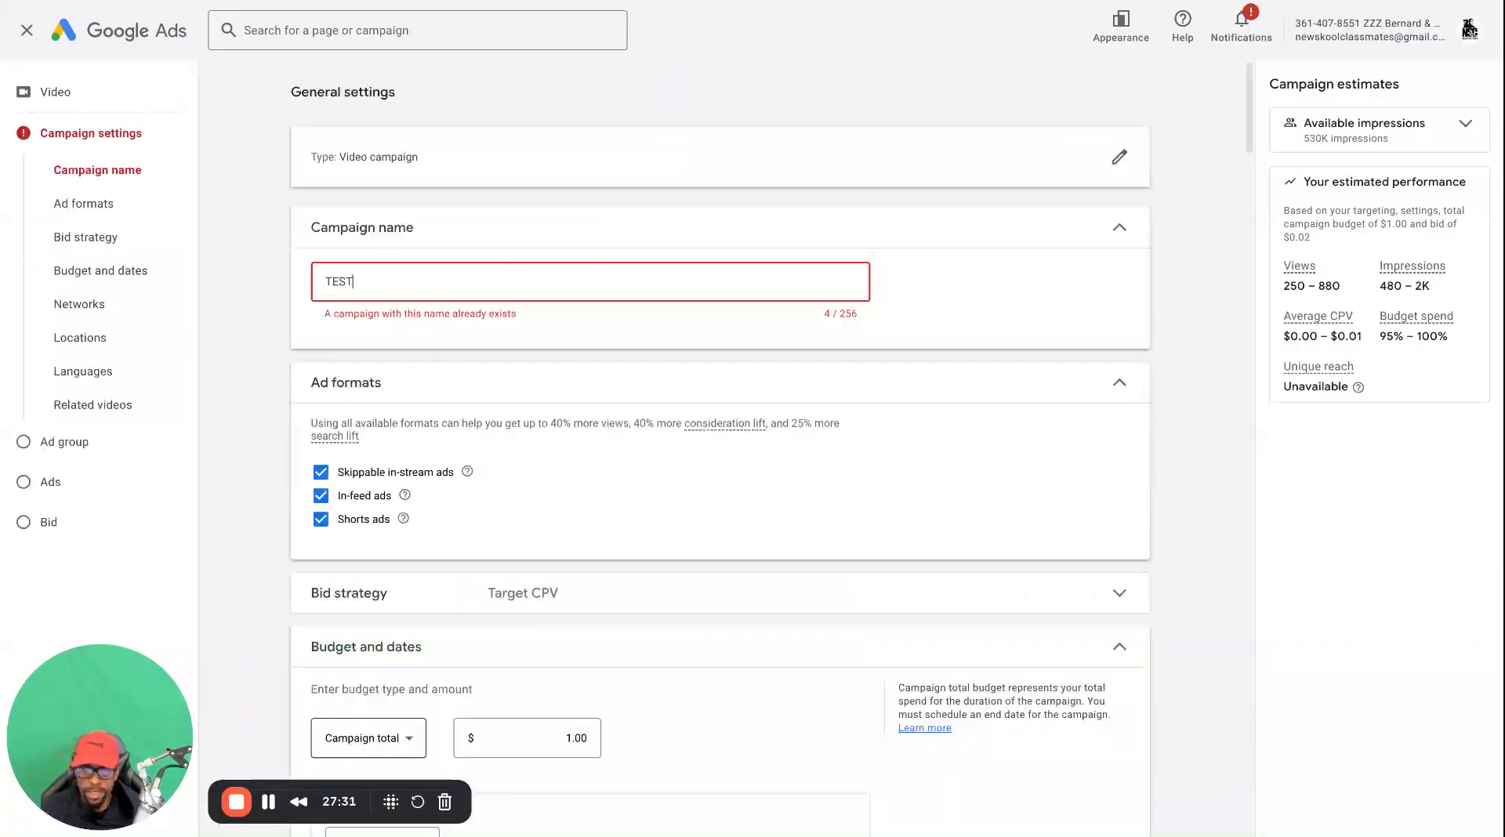
type("23")
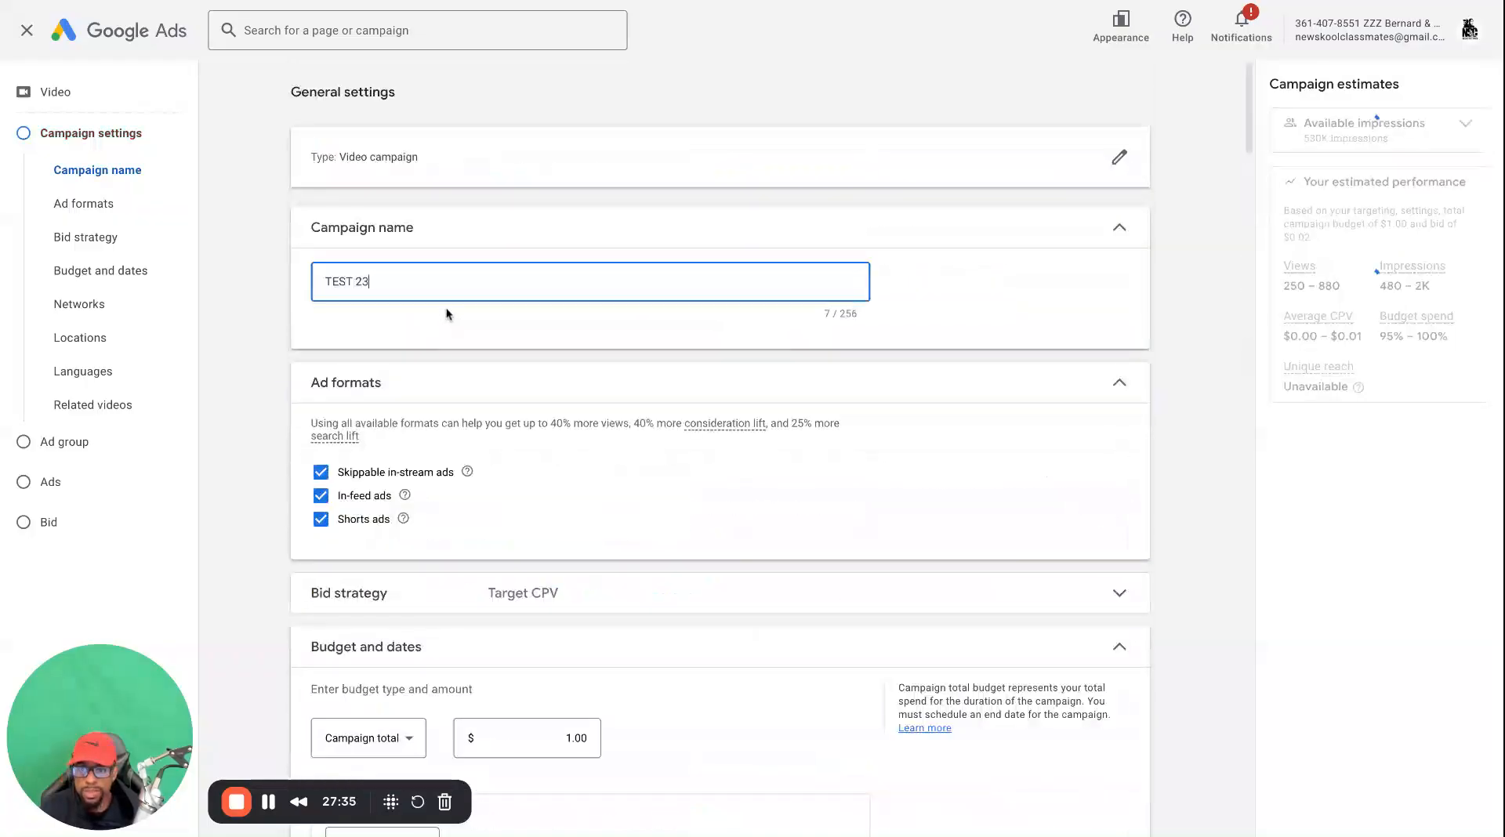
scroll(379, 586, "down", 20)
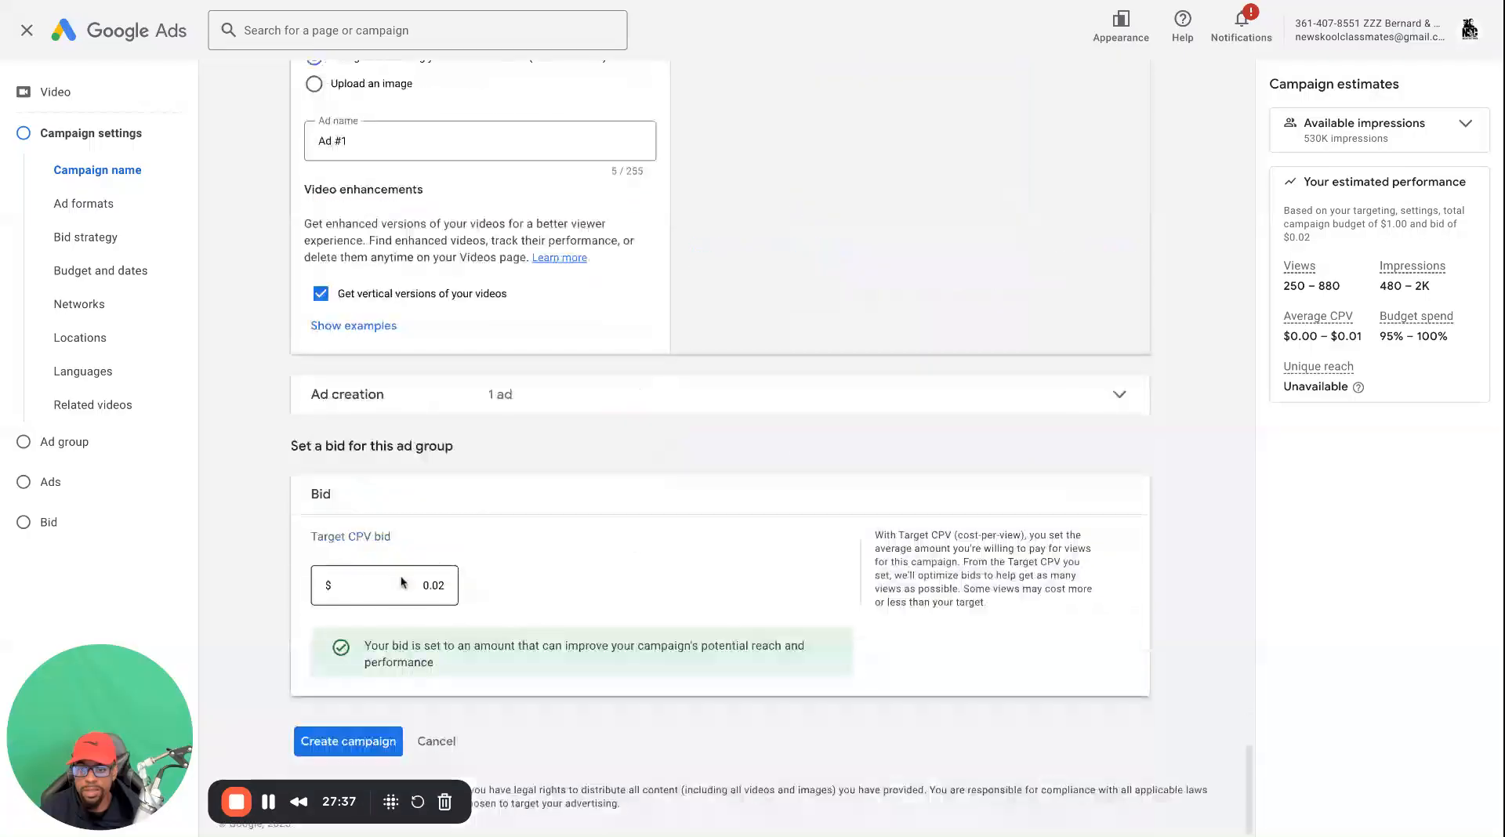
left_click(344, 738)
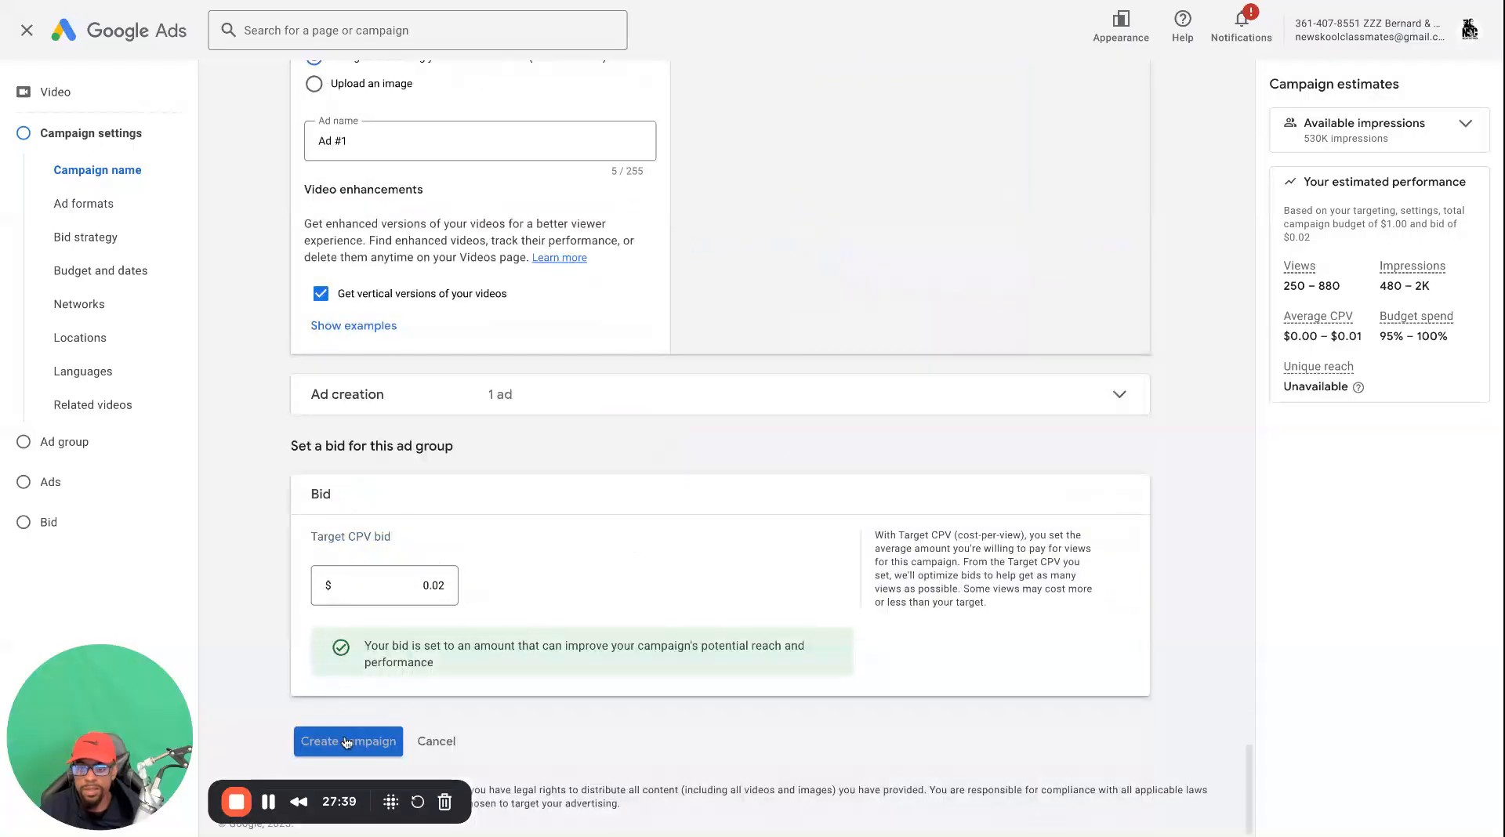